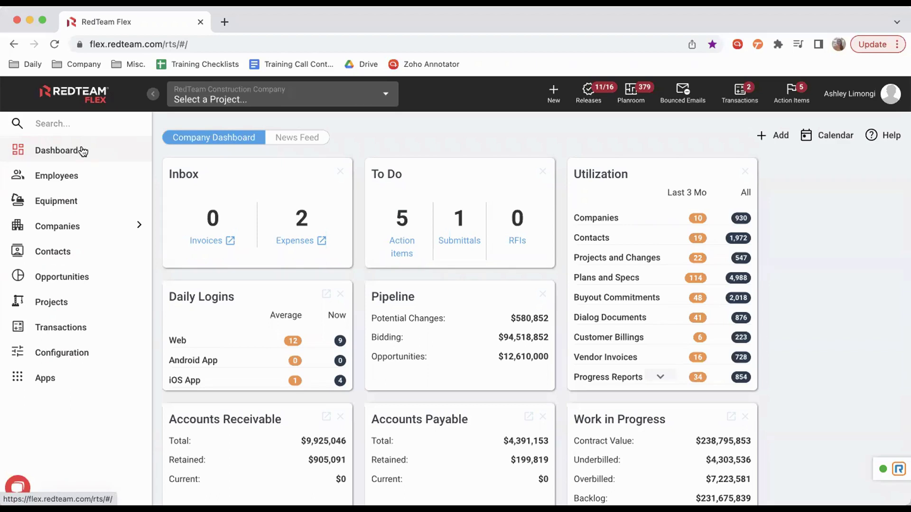
Go to the list of projects and start a new project.
left_click(53, 302)
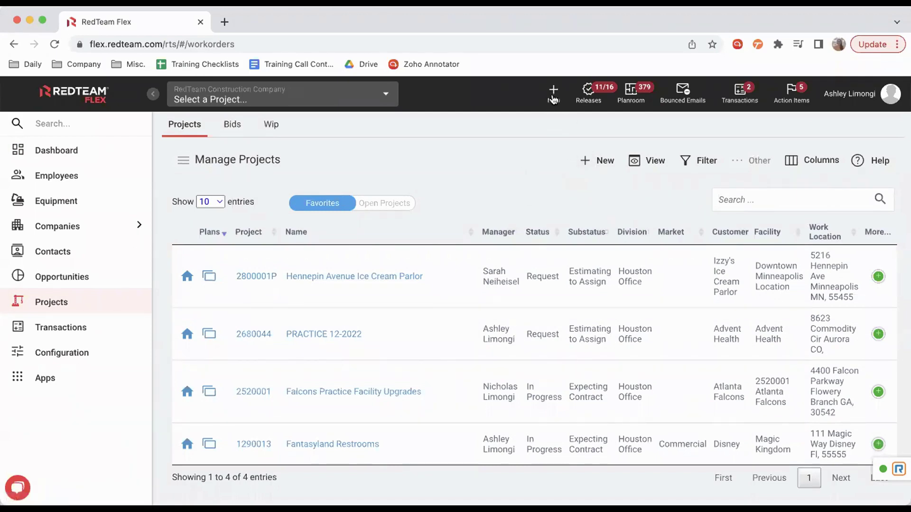
left_click(555, 94)
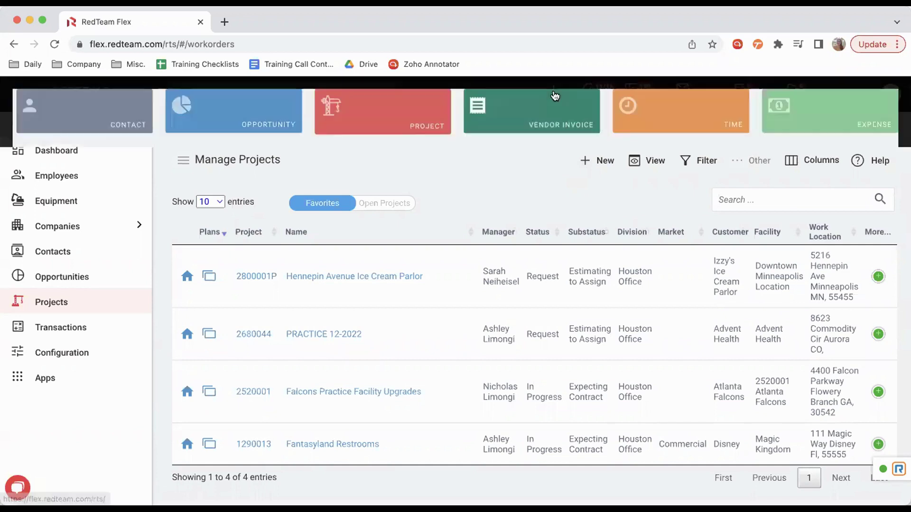
left_click(404, 123)
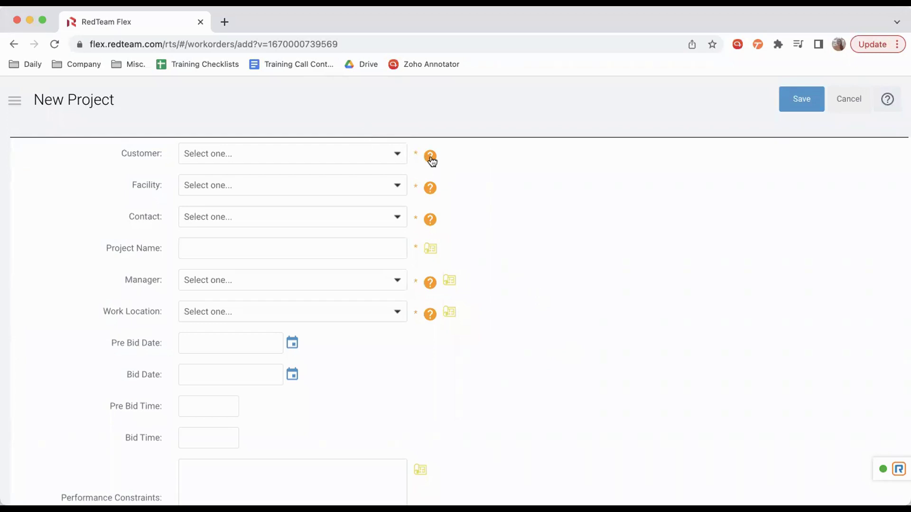
Choose Disney as the new project's customer and Epcot as its facility.
mouse_move(435, 160)
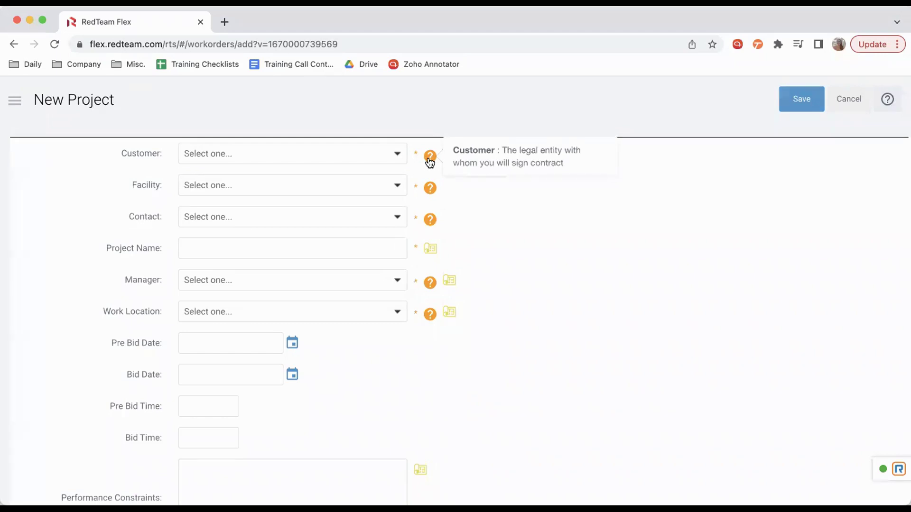
scroll(520, 281, "down", 1)
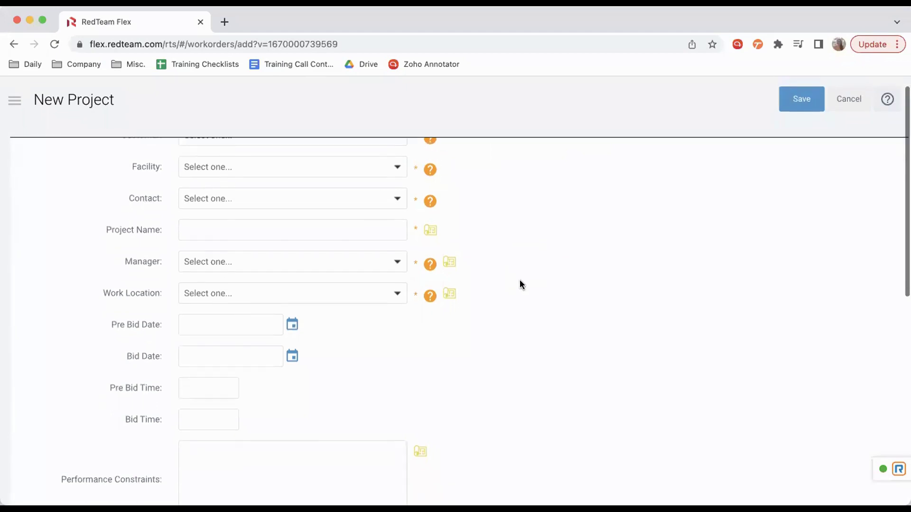
mouse_move(431, 231)
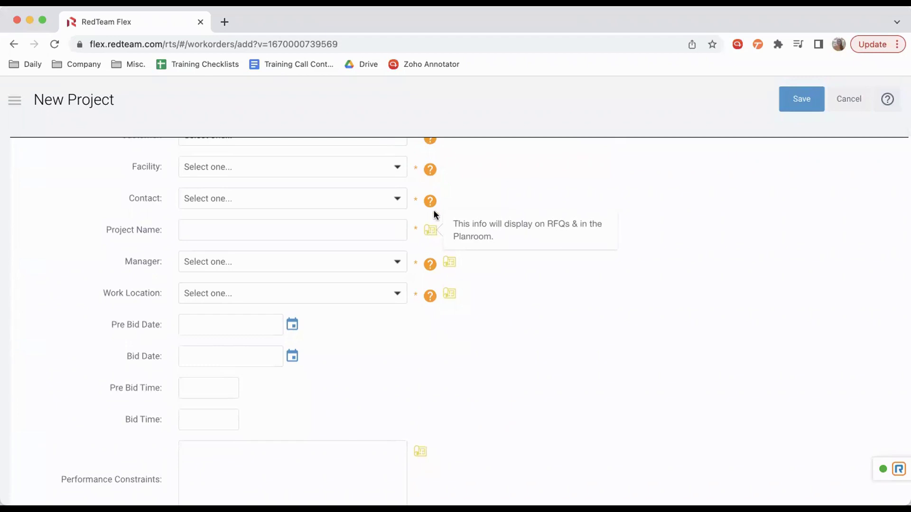
scroll(470, 185, "up", 1)
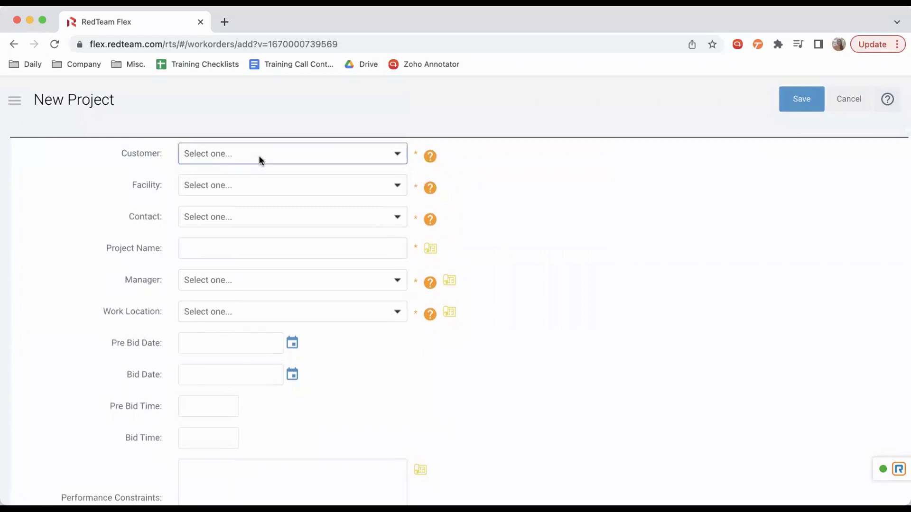
left_click(395, 157)
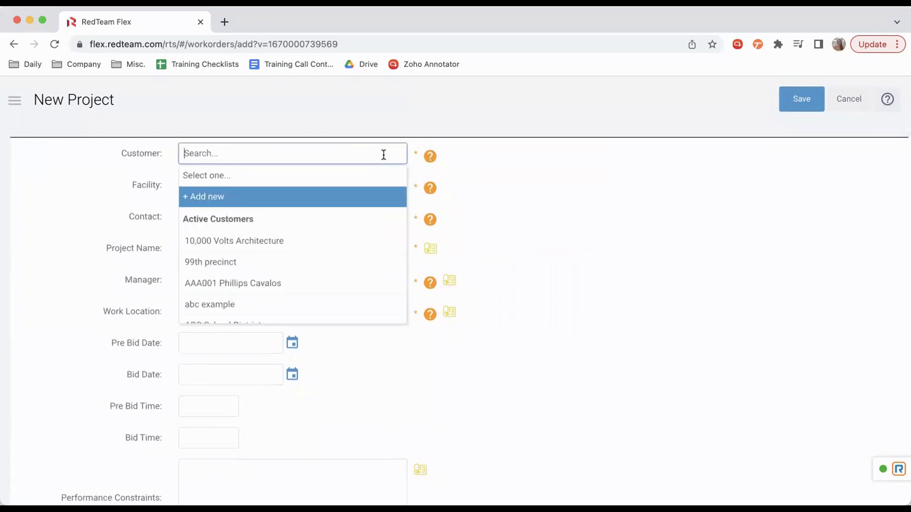
type("DIsney")
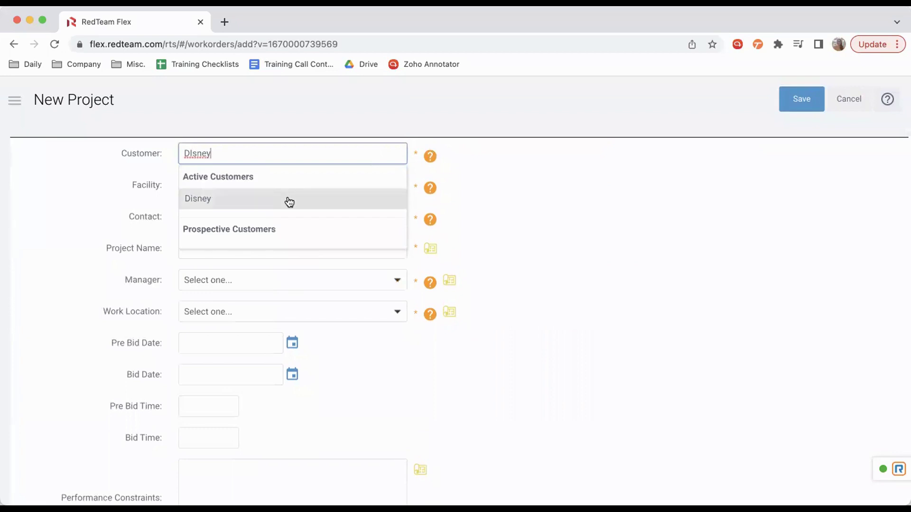
left_click(288, 200)
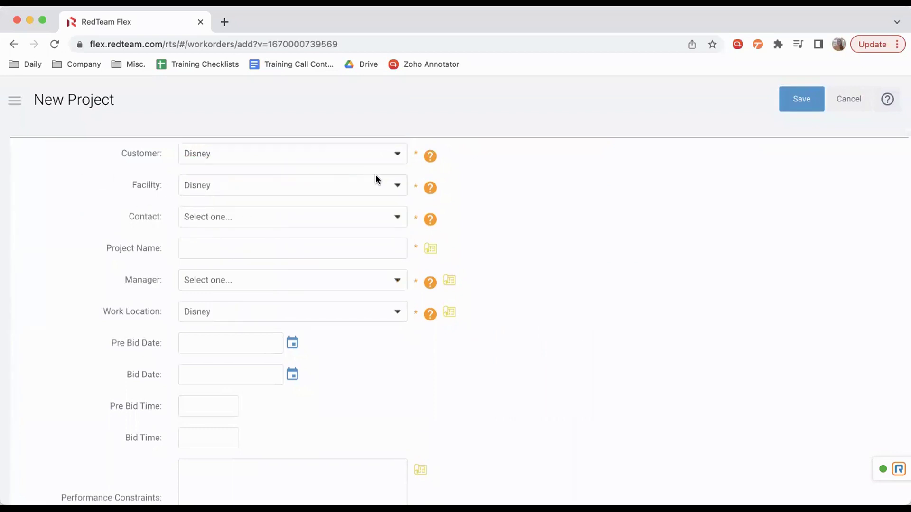
left_click(401, 188)
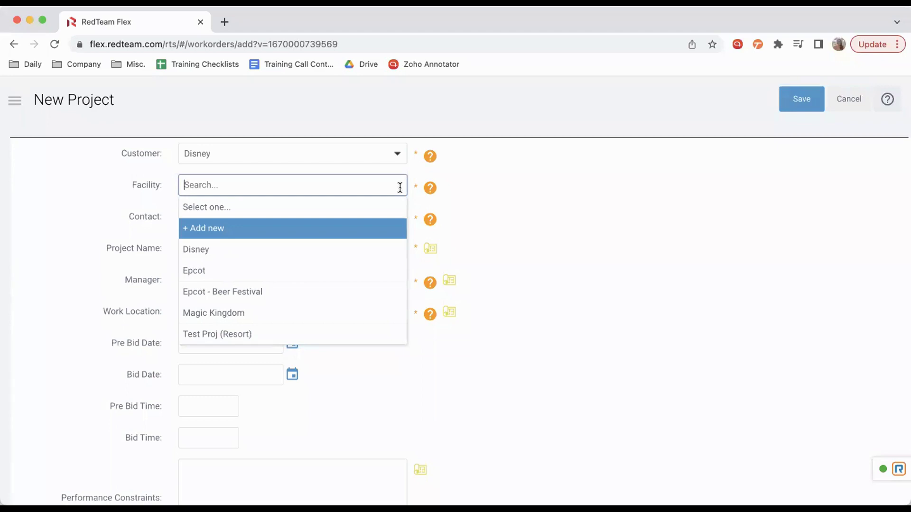
left_click(339, 278)
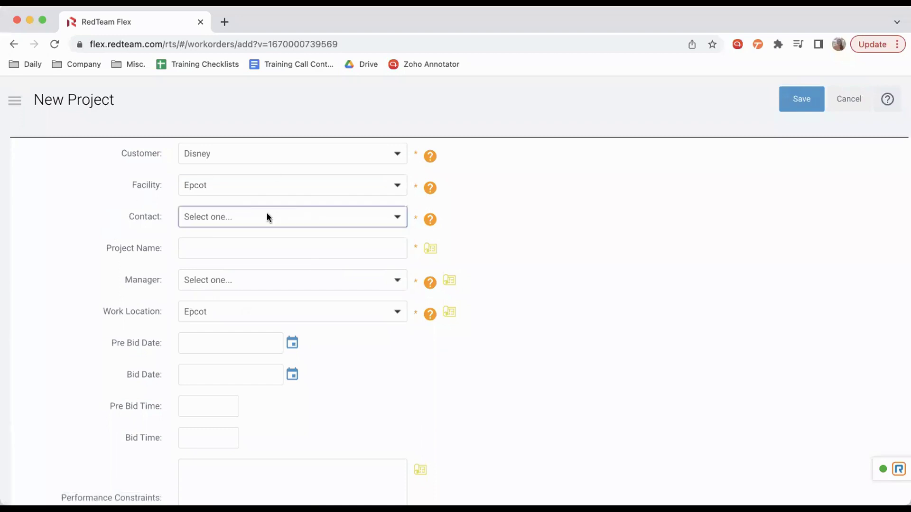
Set the project's contact to Mickey Mouse and its name to Limongi Trattoria.
left_click(402, 215)
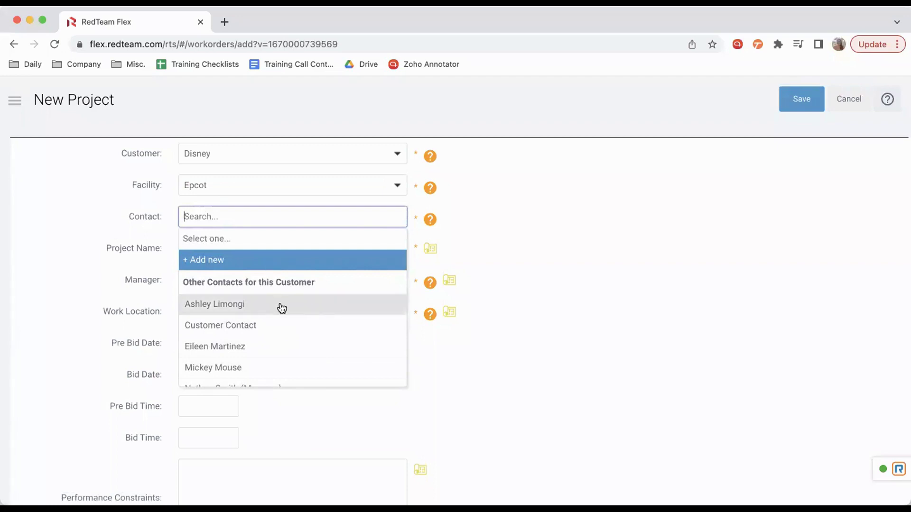
scroll(314, 335, "down", 1)
scroll(315, 335, "down", 1)
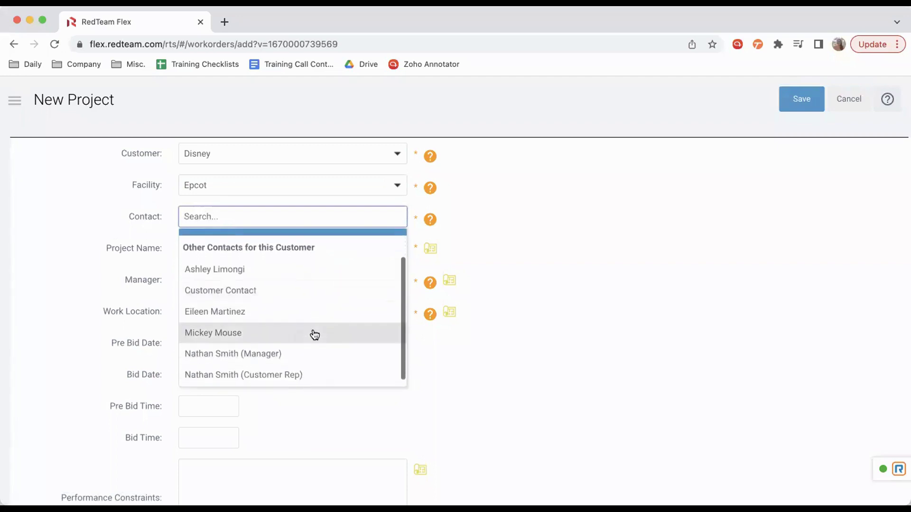
left_click(217, 337)
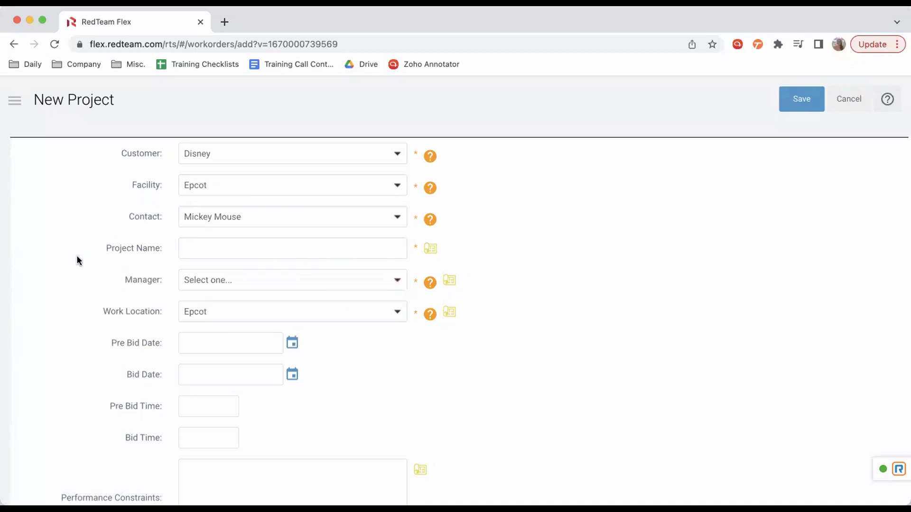
left_click(216, 250)
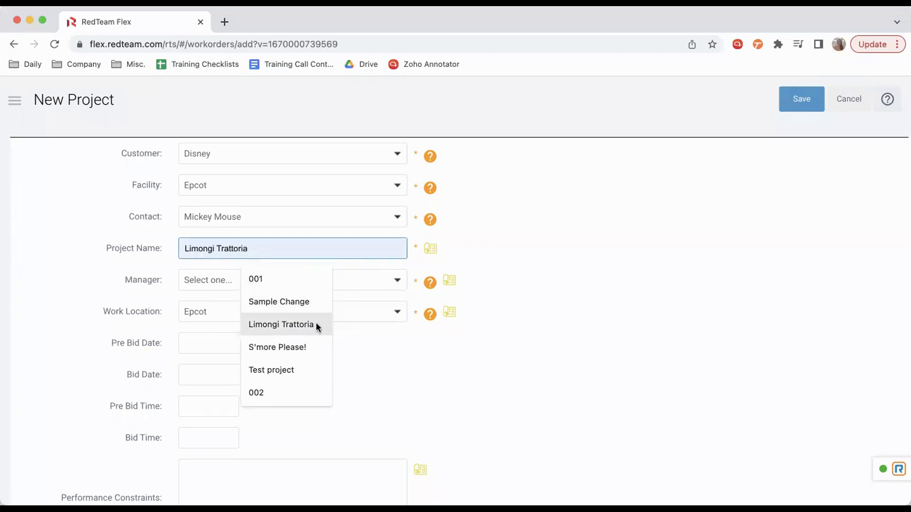
left_click(303, 326)
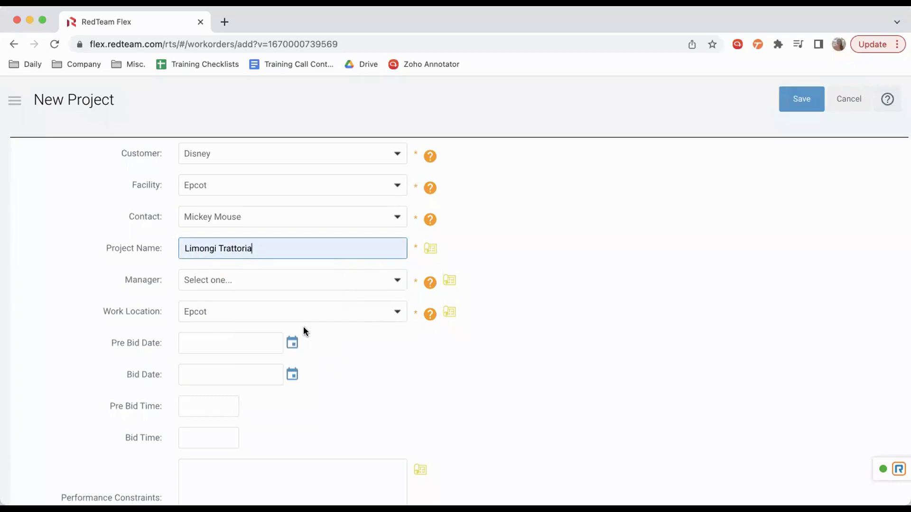
Assign the available manager found by first name and set the work location to Epcot - Italy Pavillion.
scroll(106, 355, "down", 1)
scroll(106, 359, "down", 1)
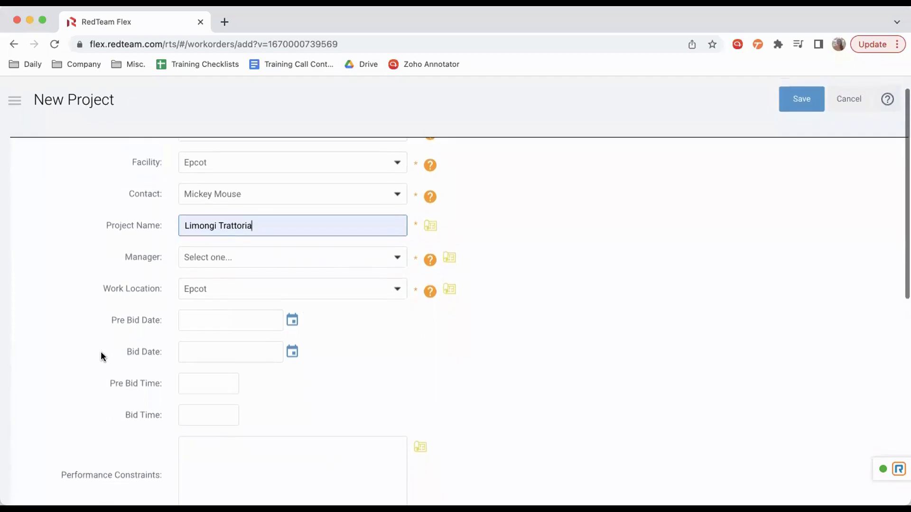
left_click(266, 256)
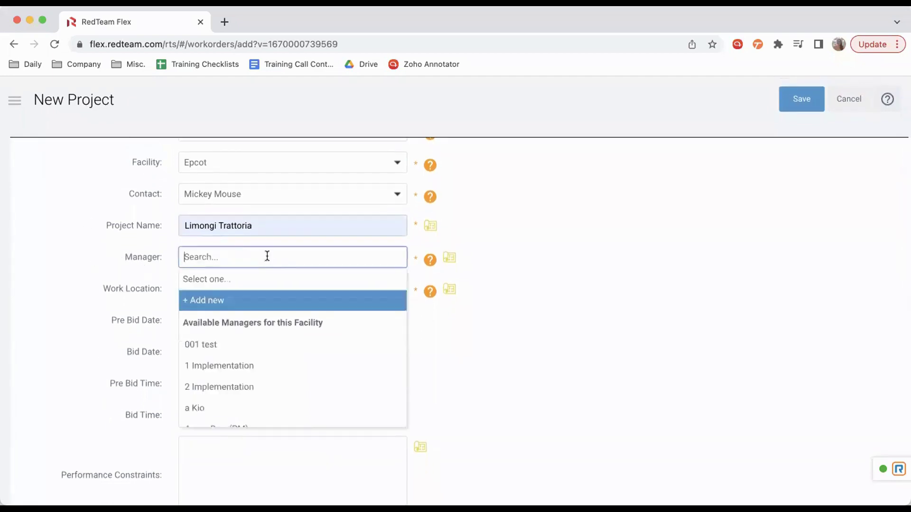
type("Ashley")
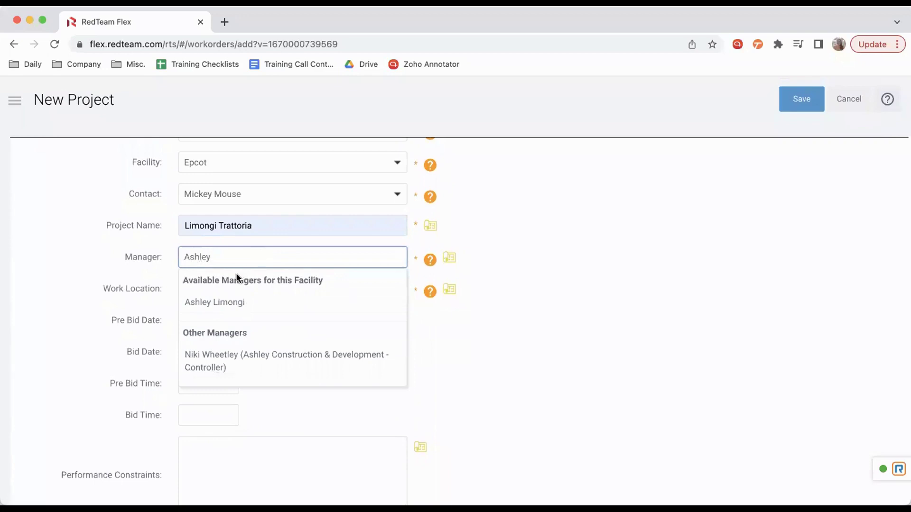
left_click(220, 304)
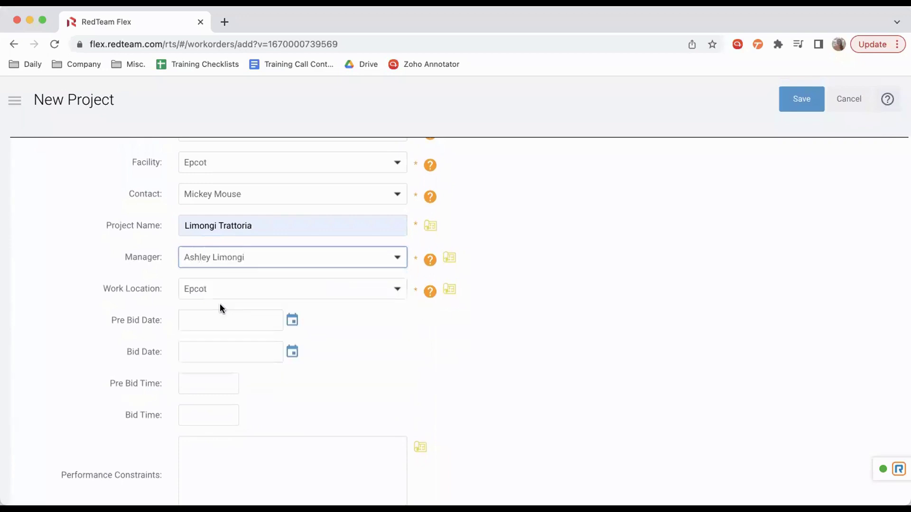
left_click(122, 264)
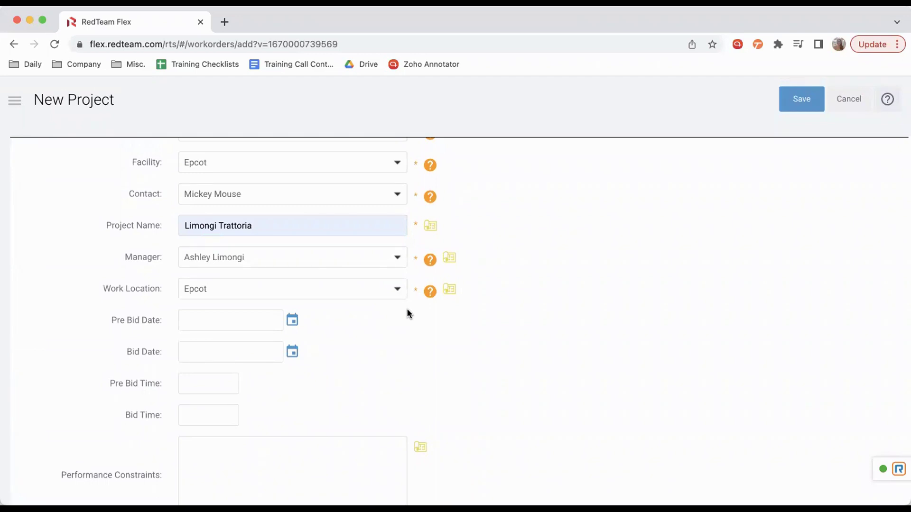
left_click(400, 289)
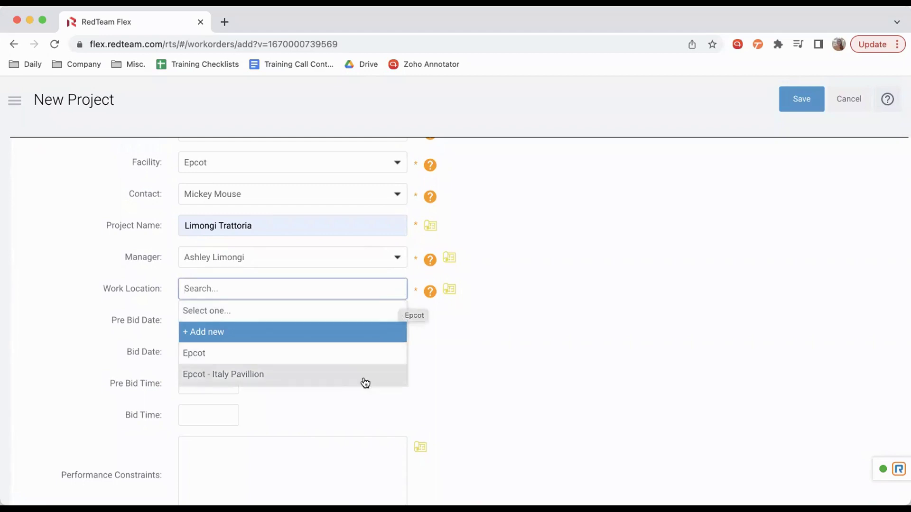
left_click(357, 380)
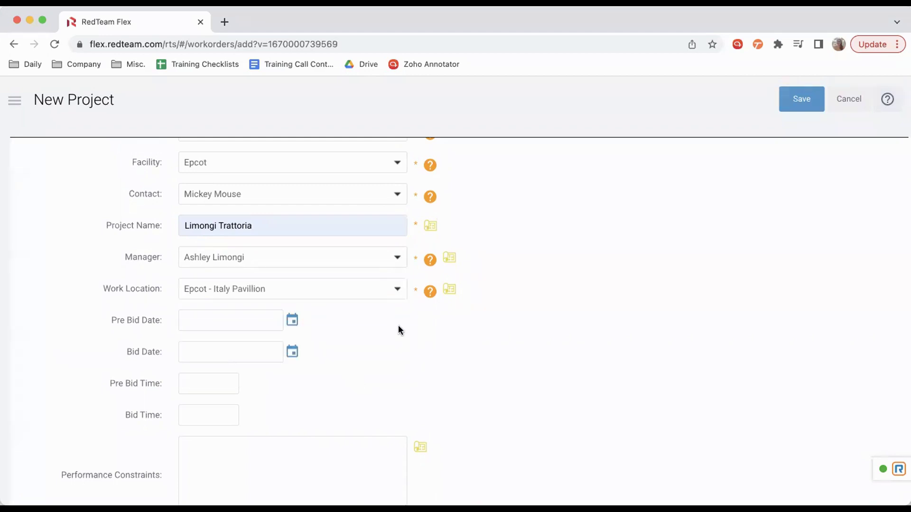
Review the bid dates, bid times and Performance Constraints of the new project form.
scroll(397, 326, "down", 2)
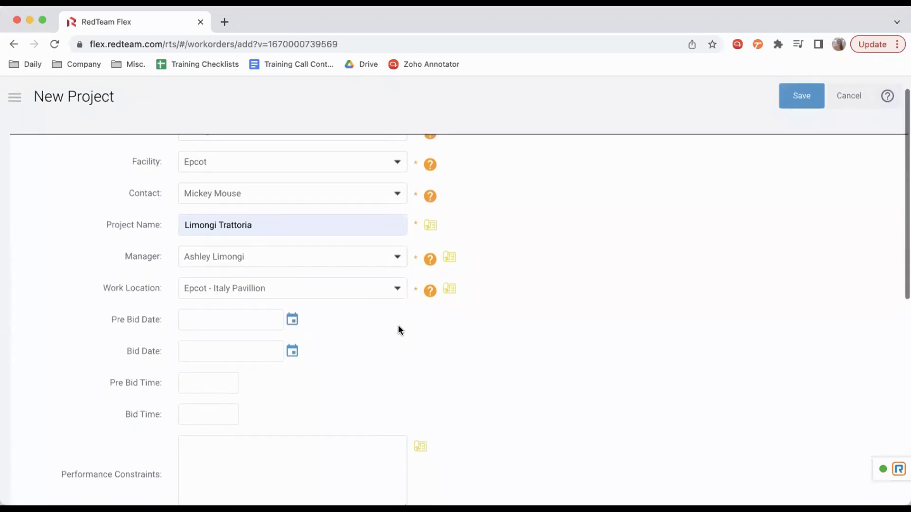
scroll(397, 325, "down", 2)
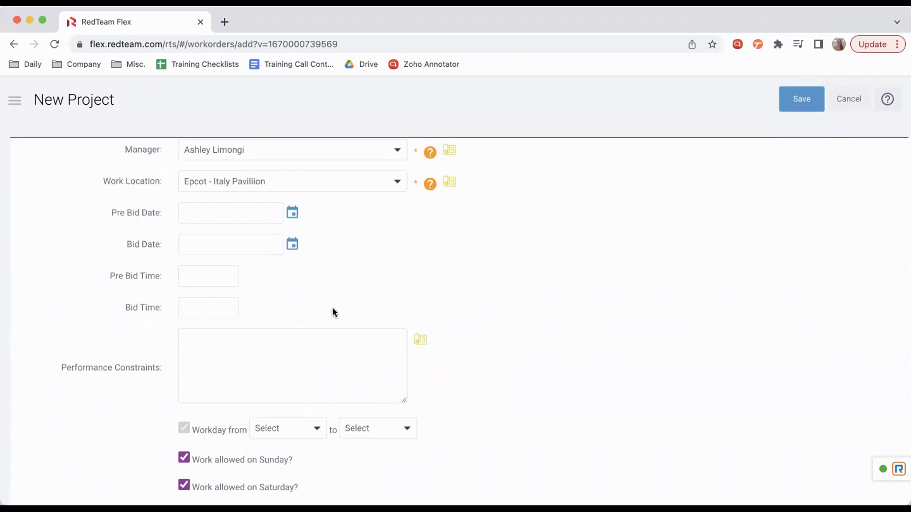
scroll(331, 310, "down", 3)
left_click(229, 270)
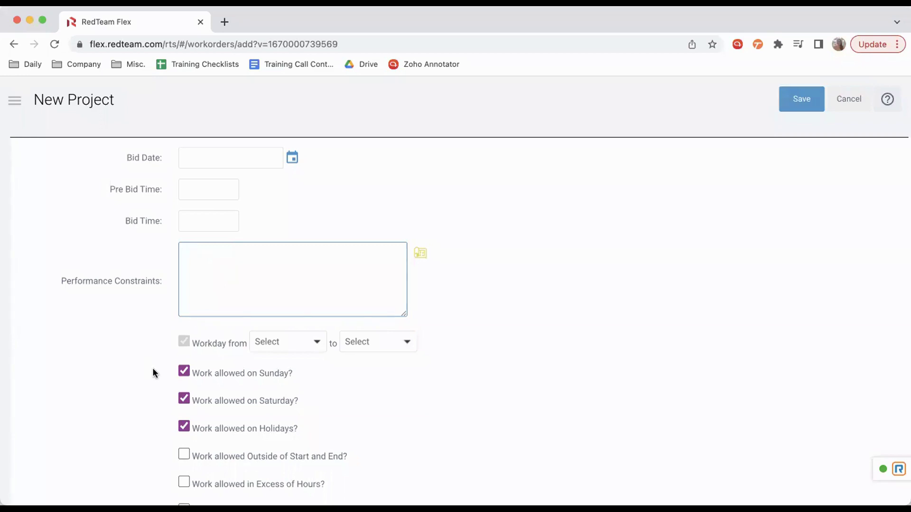
scroll(140, 377, "down", 5)
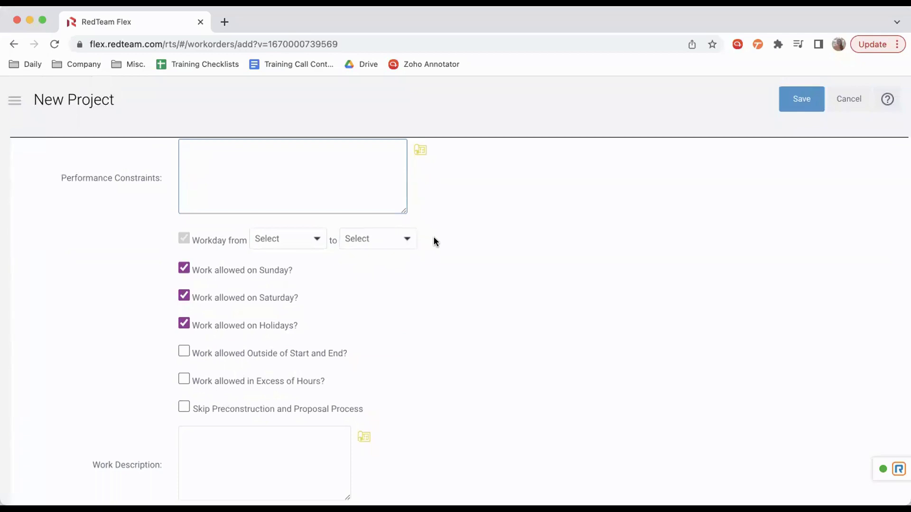
Browse the workday start times and examine the allowed-work options, the preconstruction skip option and the work description.
left_click(317, 239)
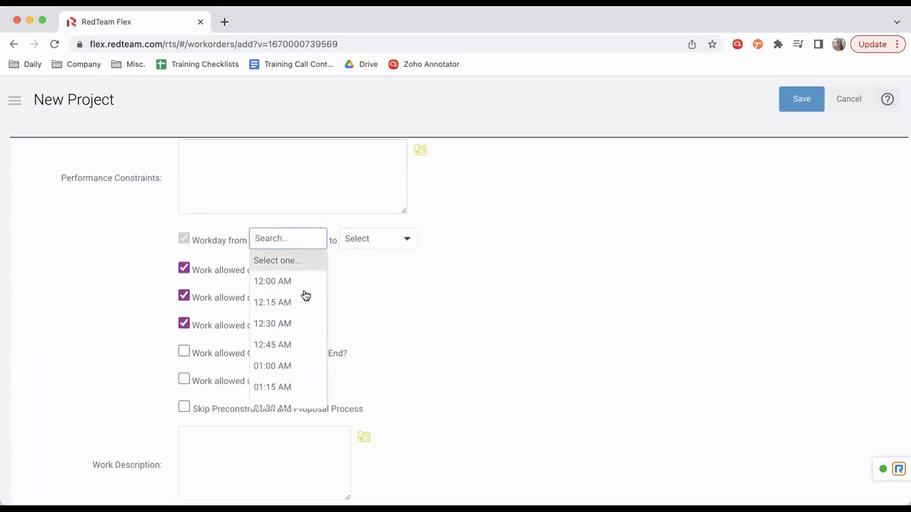
scroll(301, 306, "down", 2)
scroll(301, 308, "down", 5)
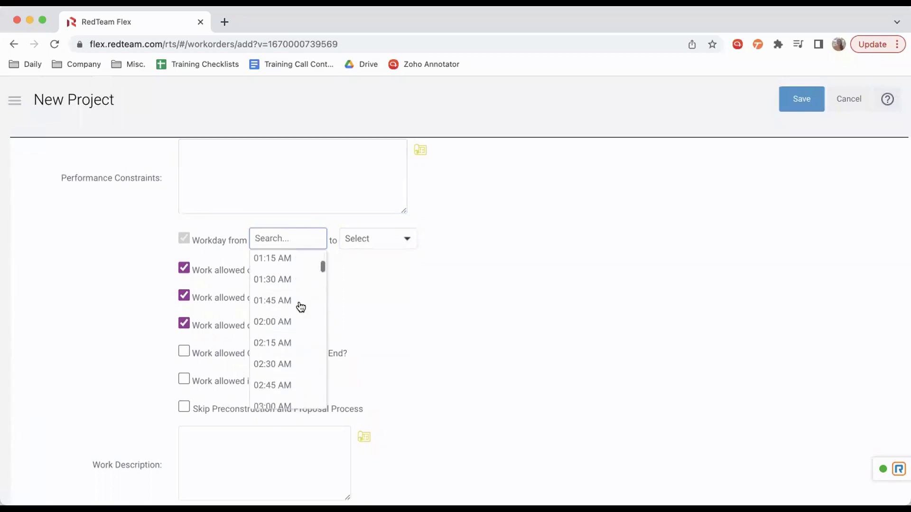
scroll(301, 308, "up", 5)
scroll(301, 308, "down", 1)
scroll(300, 307, "down", 5)
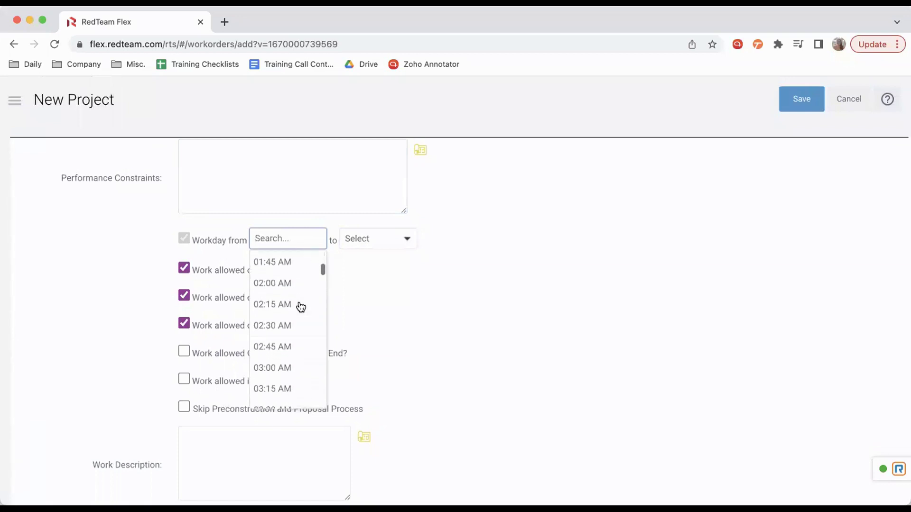
left_click(375, 280)
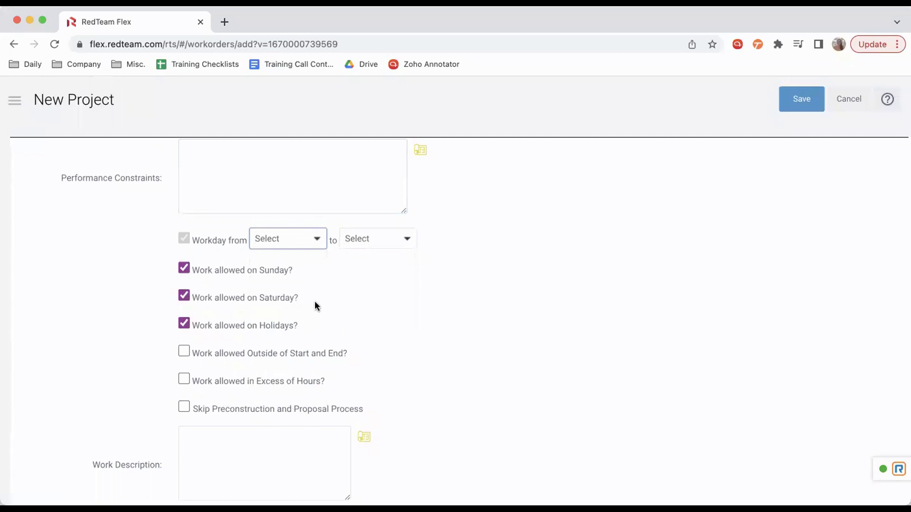
scroll(320, 316, "down", 1)
scroll(320, 313, "down", 5)
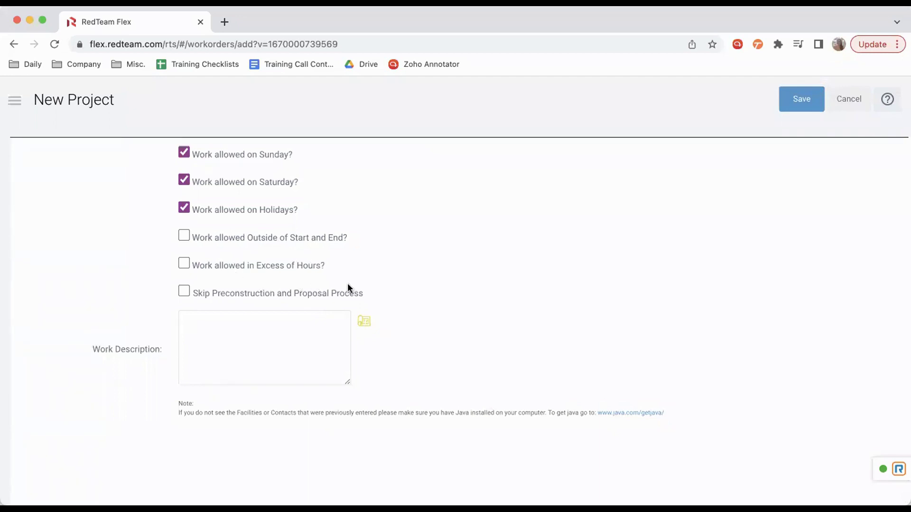
scroll(365, 275, "up", 3)
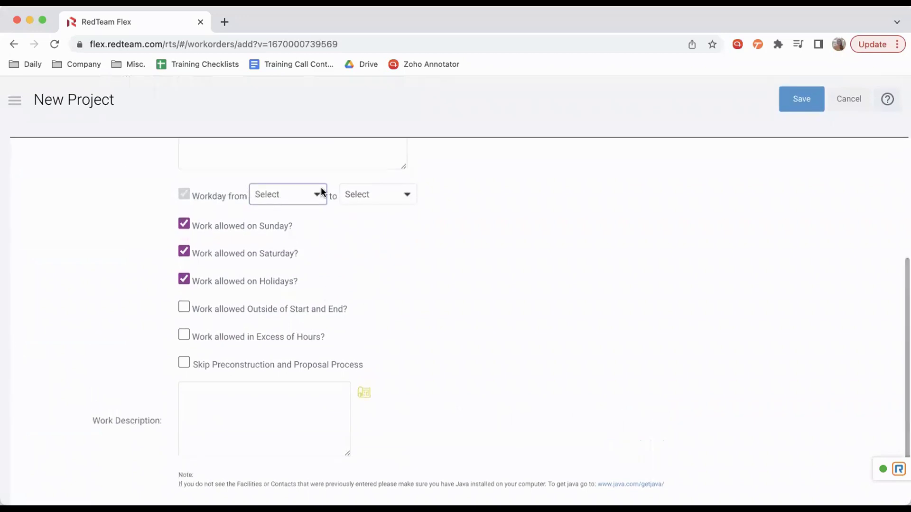
scroll(361, 306, "down", 3)
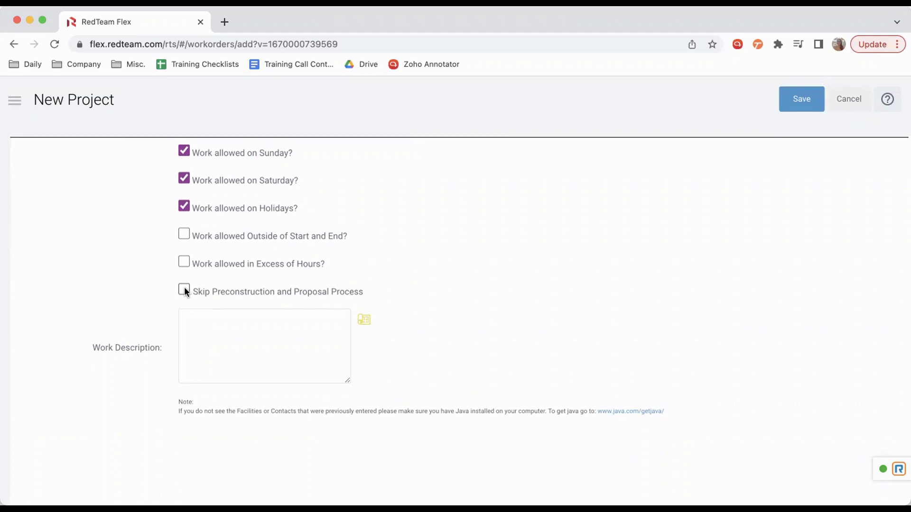
Save the new Limongi Trattoria project, close its confirmation message and return its dashboard to the standard view with the project stages.
left_click(244, 341)
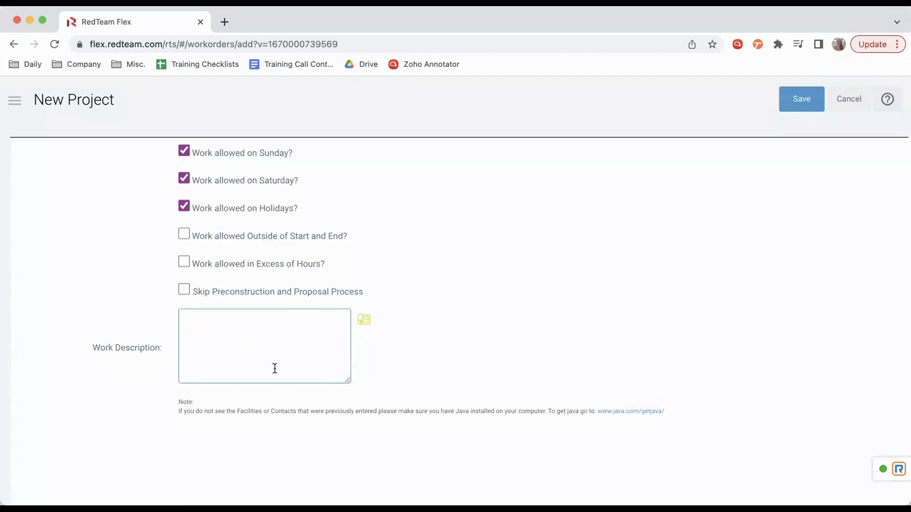
scroll(522, 270, "up", 10)
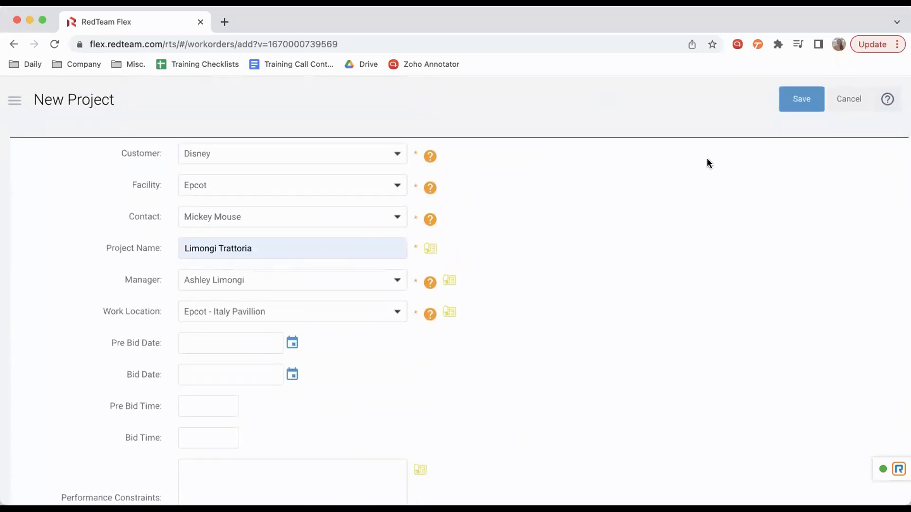
left_click(790, 107)
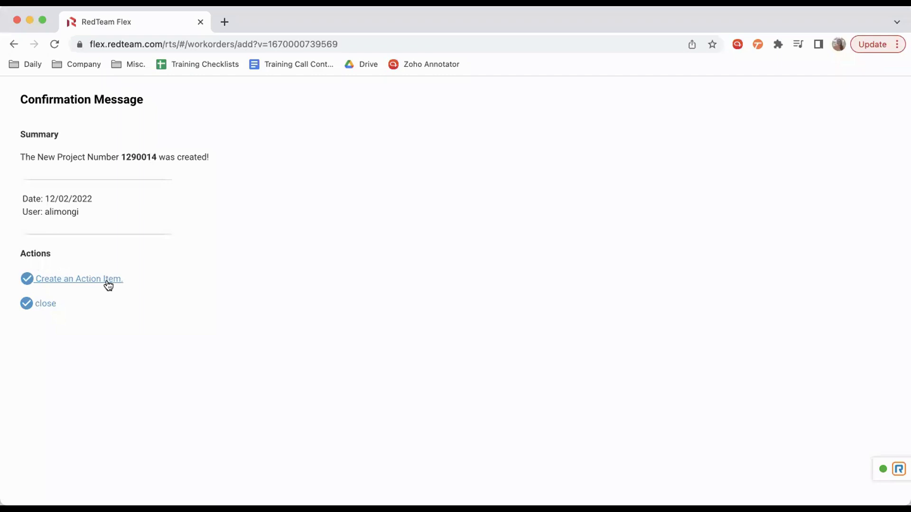
left_click(51, 309)
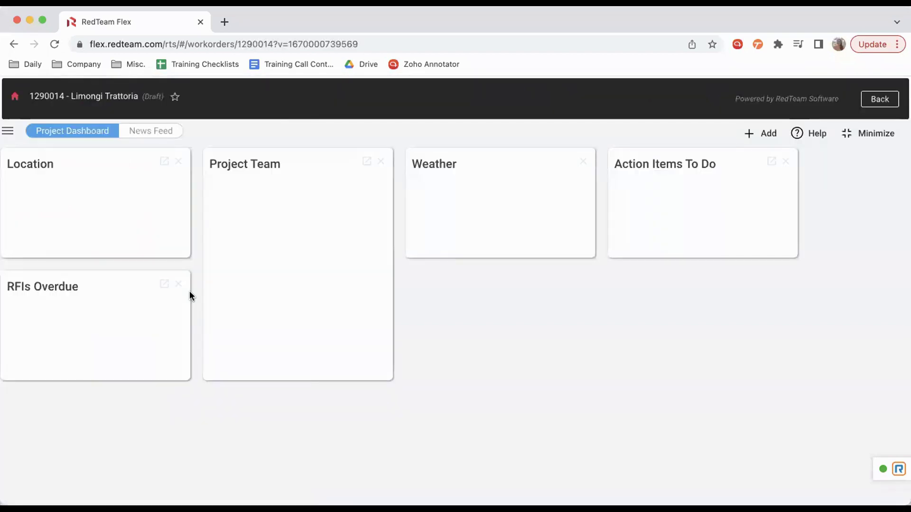
left_click(889, 111)
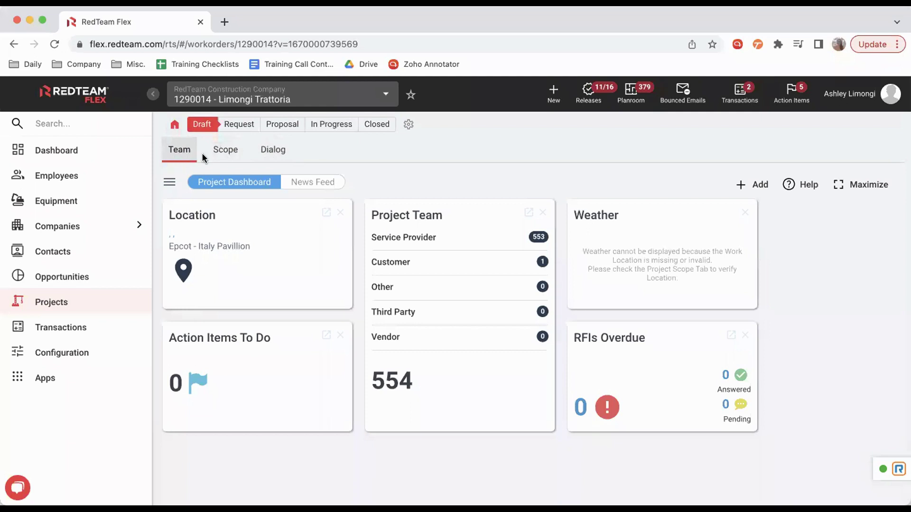
Review the project's scope description details and its dialog correspondence.
left_click(224, 151)
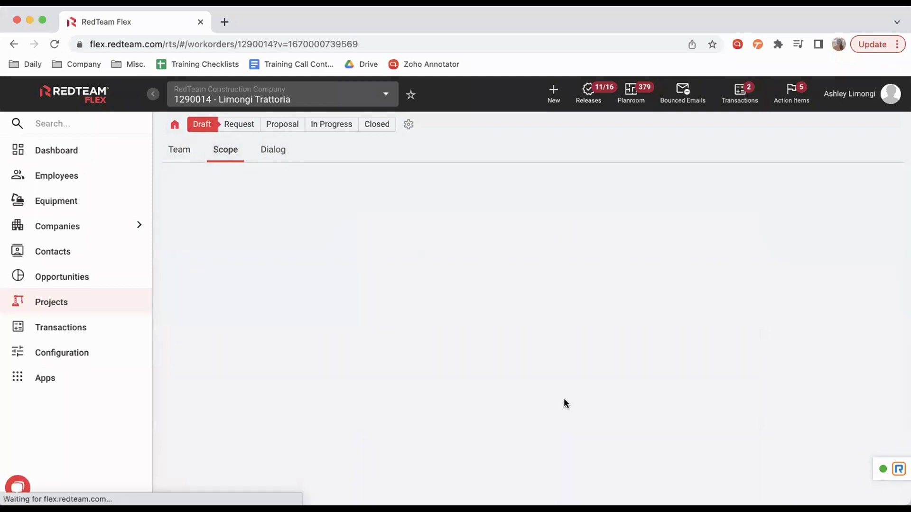
scroll(510, 387, "down", 1)
scroll(510, 387, "down", 3)
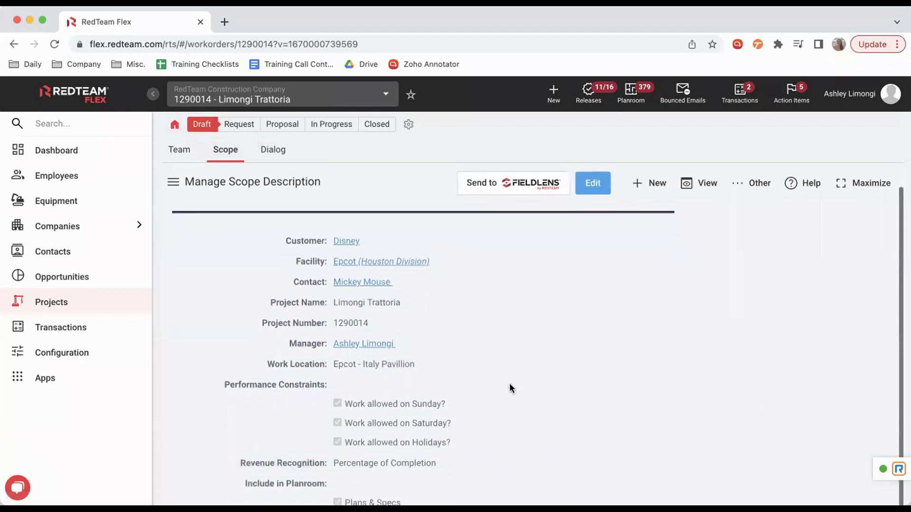
scroll(509, 387, "up", 4)
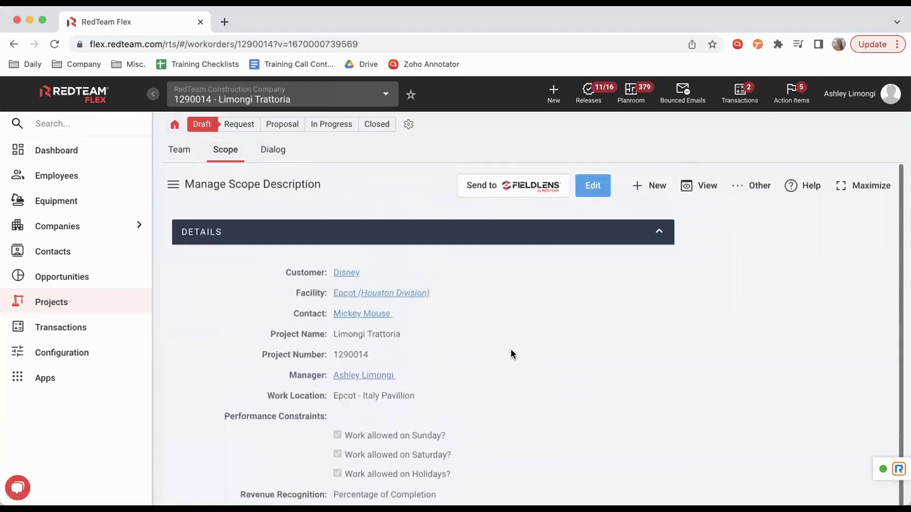
left_click(279, 157)
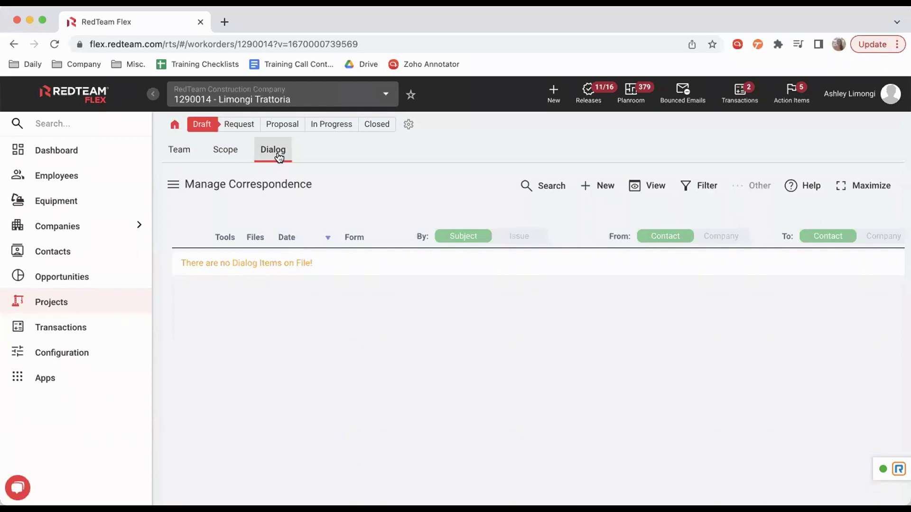
Examine which preconstruction, contracting, change, submittal, performance, jobsite and financial tools are offered for the draft project.
left_click(175, 127)
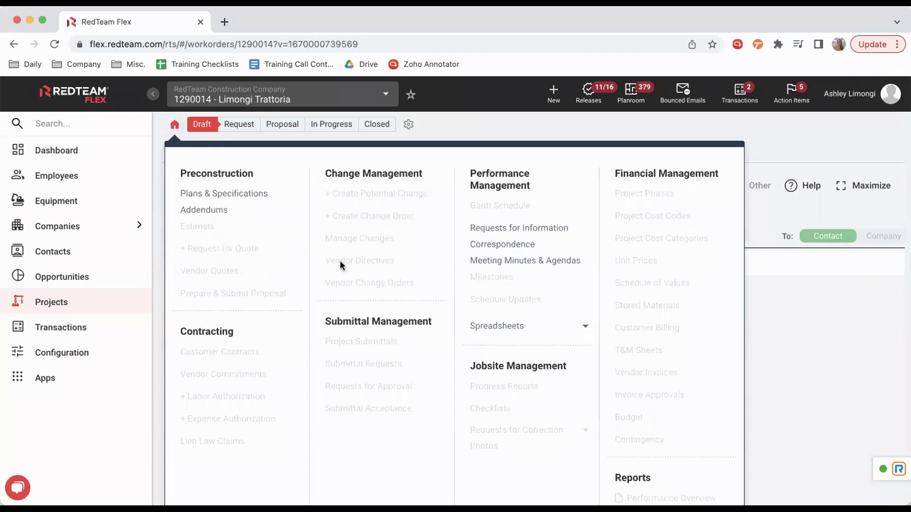
scroll(342, 264, "down", 1)
scroll(412, 313, "down", 1)
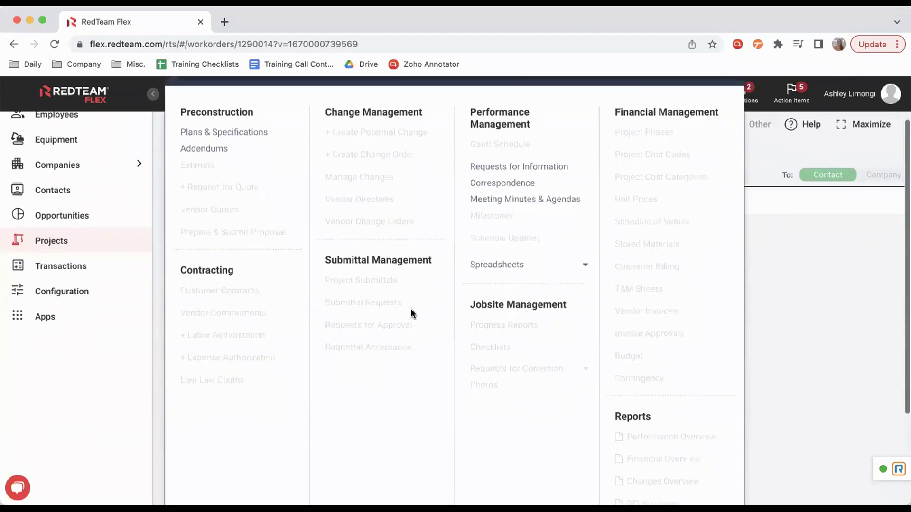
scroll(412, 313, "up", 1)
left_click(778, 287)
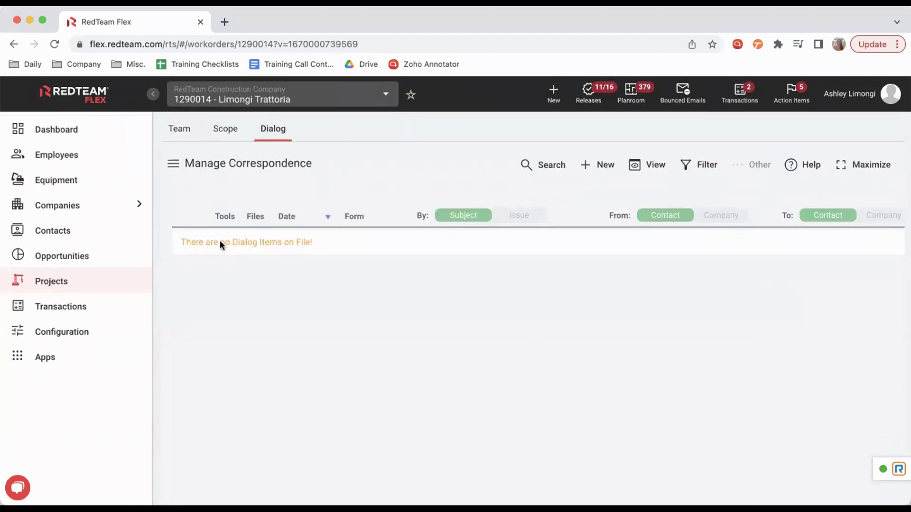
Return to the project's scope description and open it for editing.
left_click(225, 137)
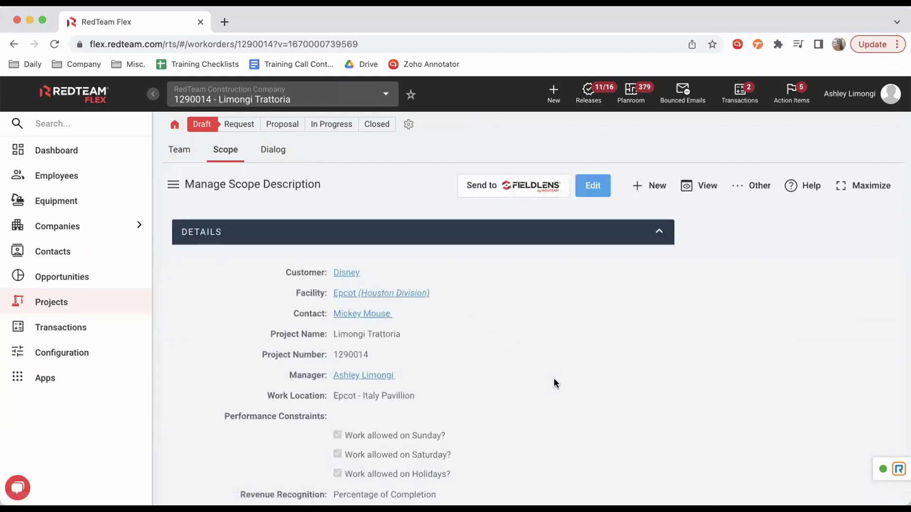
scroll(555, 382, "down", 1)
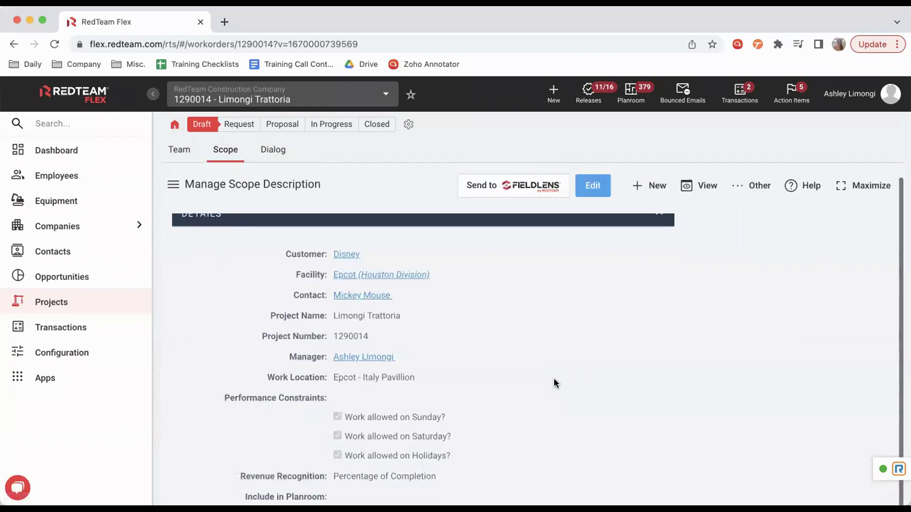
left_click(594, 188)
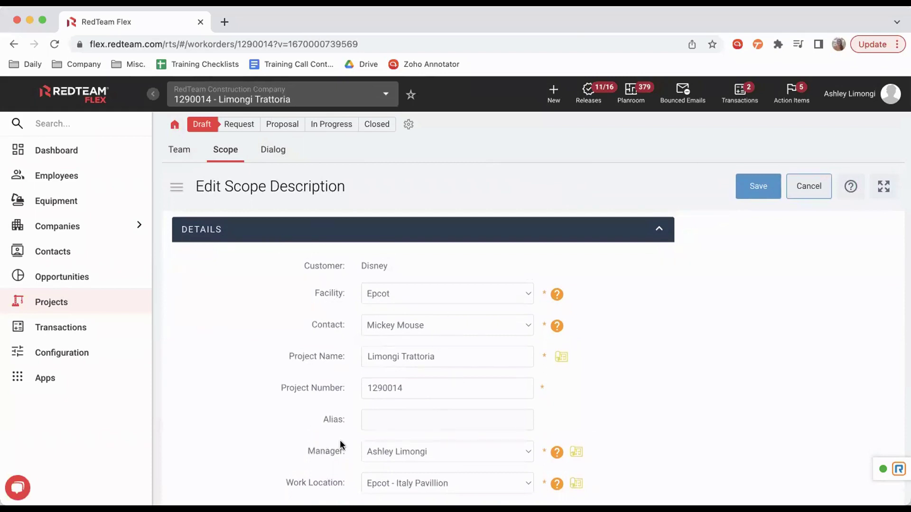
Review the editable scope details, from facility and work location through bid dates, performance constraints, work description and revenue recognition.
scroll(341, 445, "down", 3)
scroll(340, 445, "up", 3)
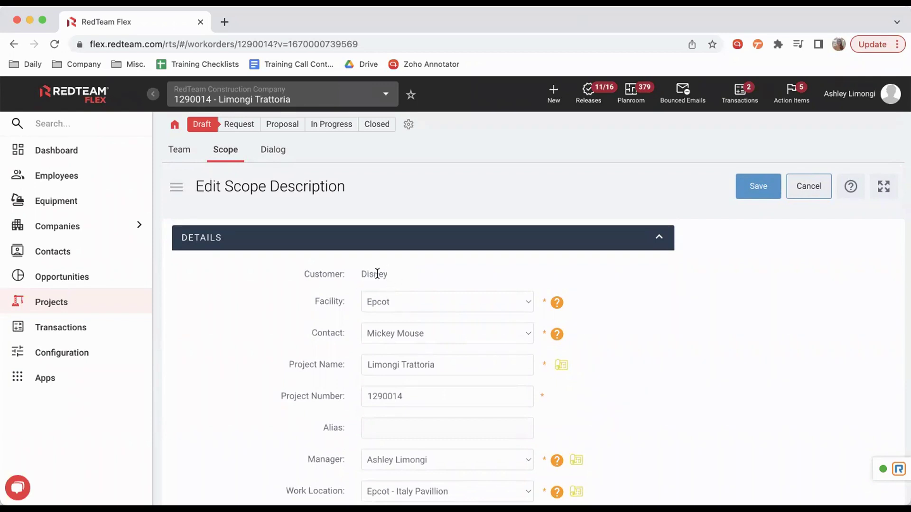
scroll(411, 278, "down", 1)
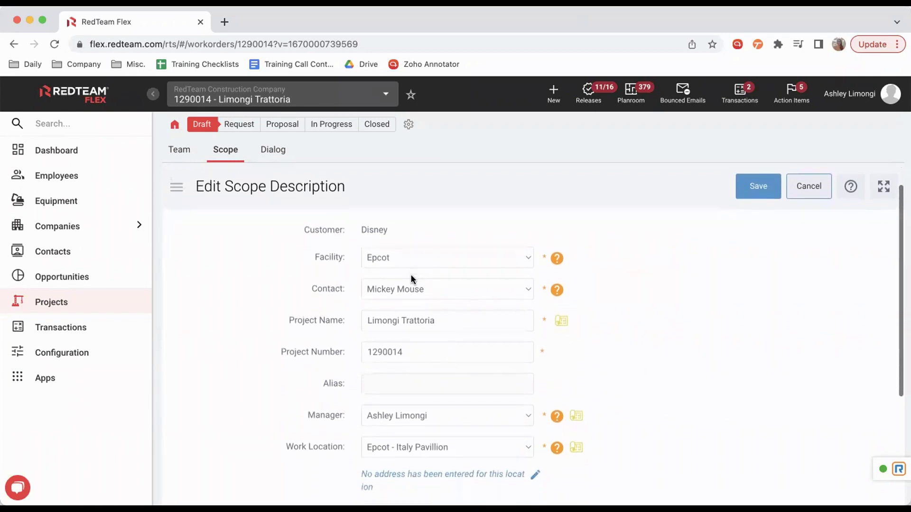
scroll(451, 461, "down", 2)
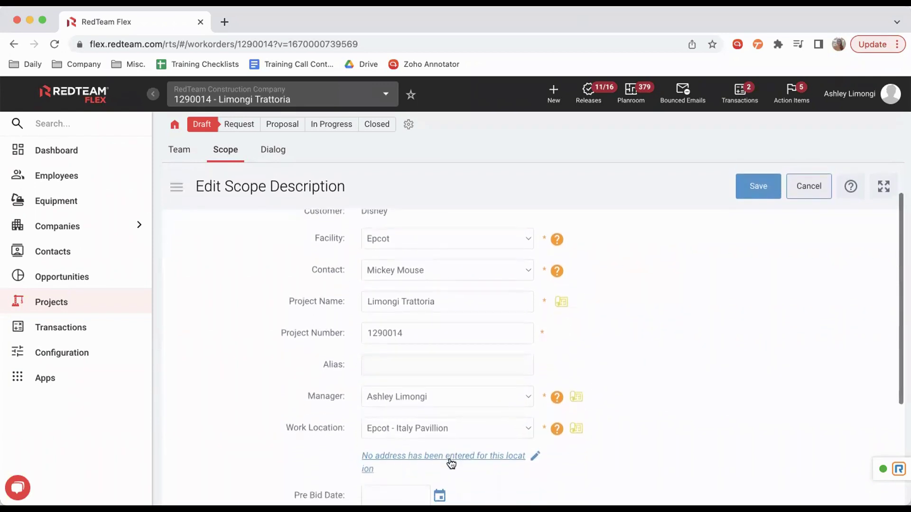
scroll(450, 463, "down", 10)
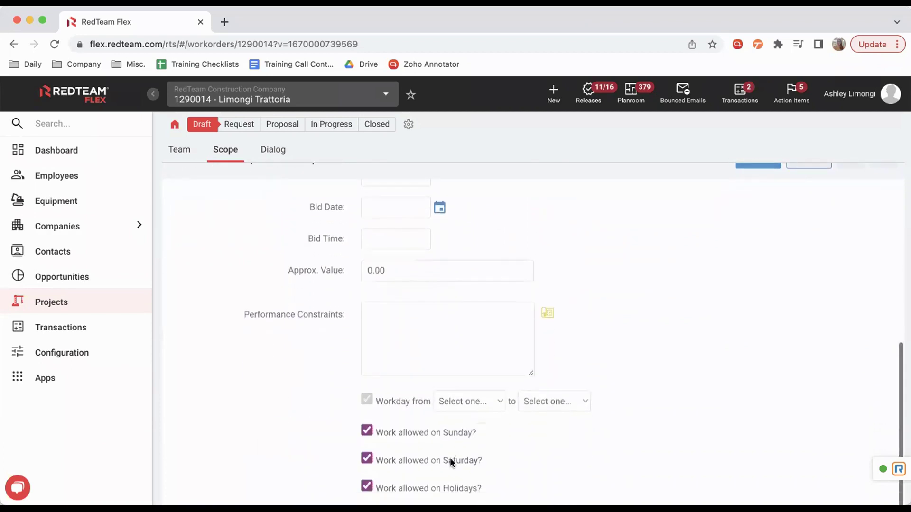
scroll(450, 459, "down", 8)
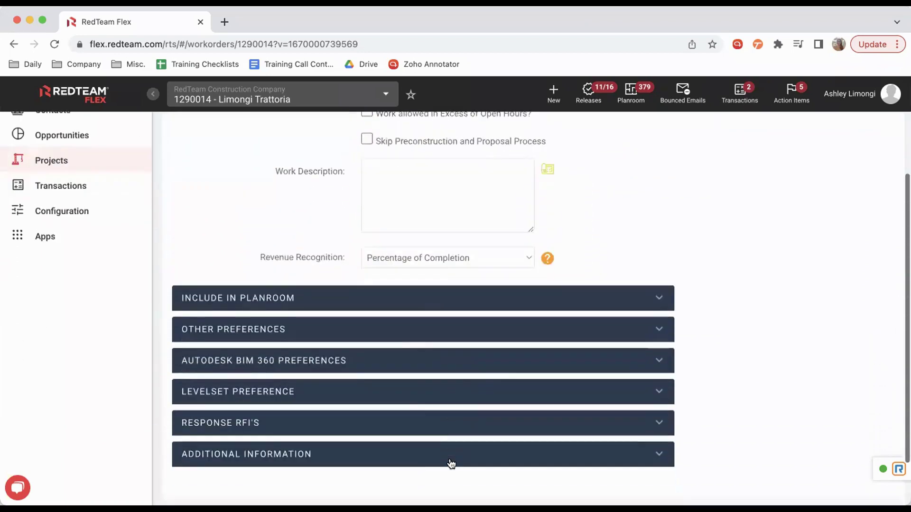
Examine the Include in Planroom settings: broadcast message, displayed tabs, visitor access restriction and other files.
left_click(308, 238)
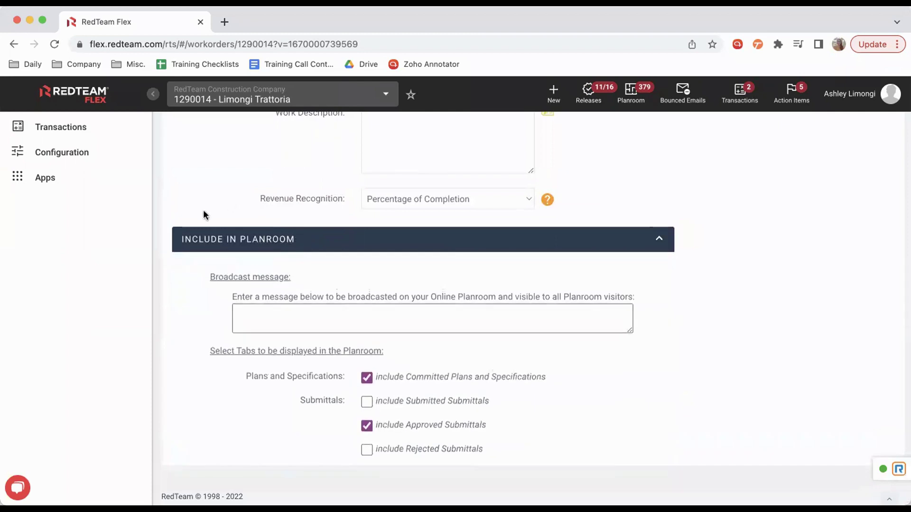
scroll(190, 257, "down", 5)
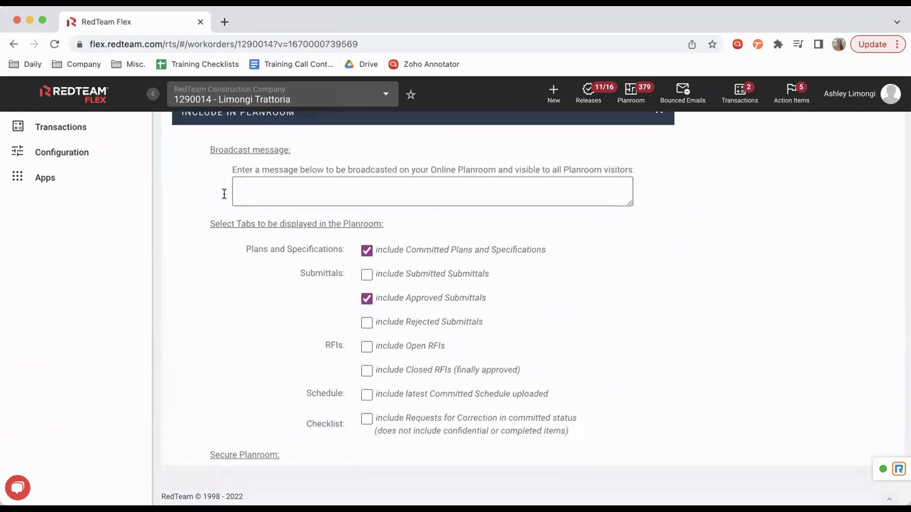
scroll(520, 297, "down", 4)
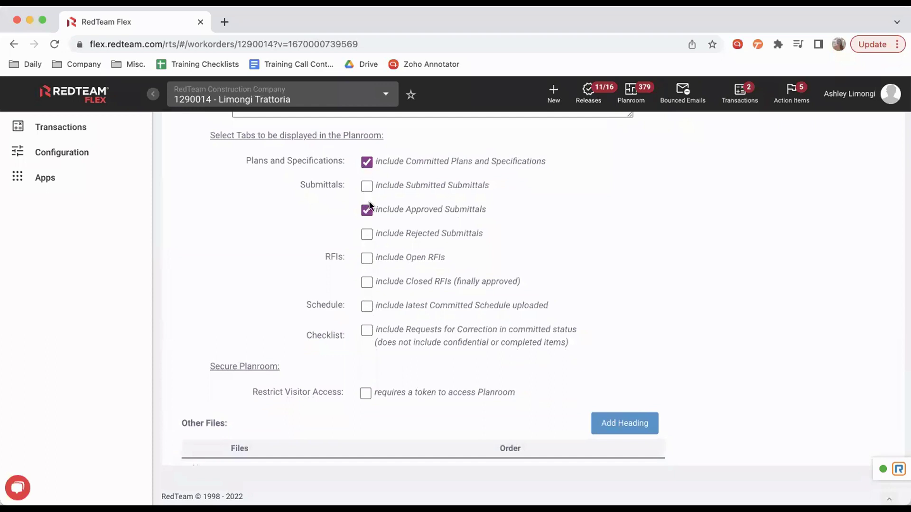
scroll(503, 279, "down", 3)
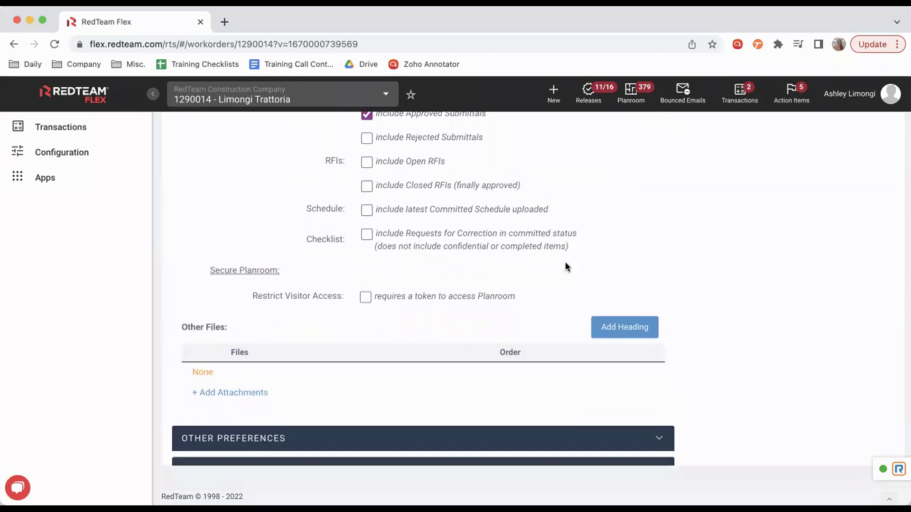
scroll(579, 268, "down", 3)
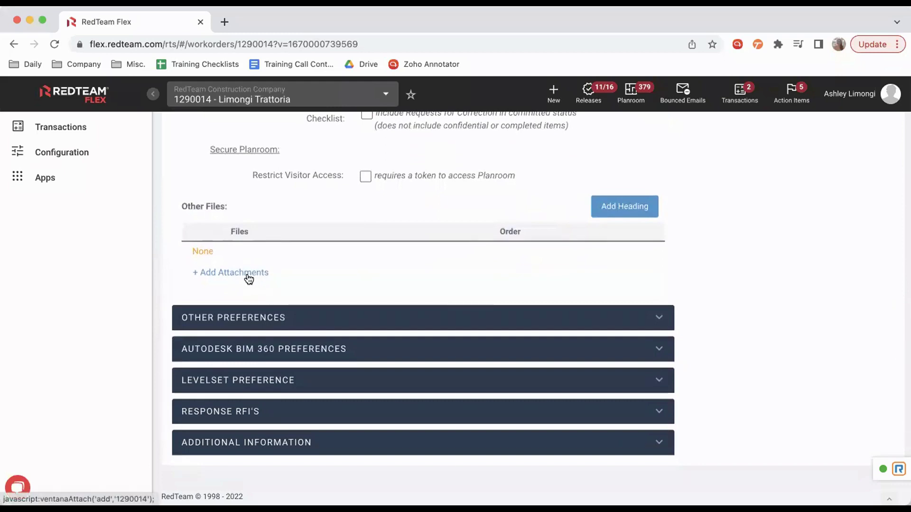
scroll(450, 285, "down", 1)
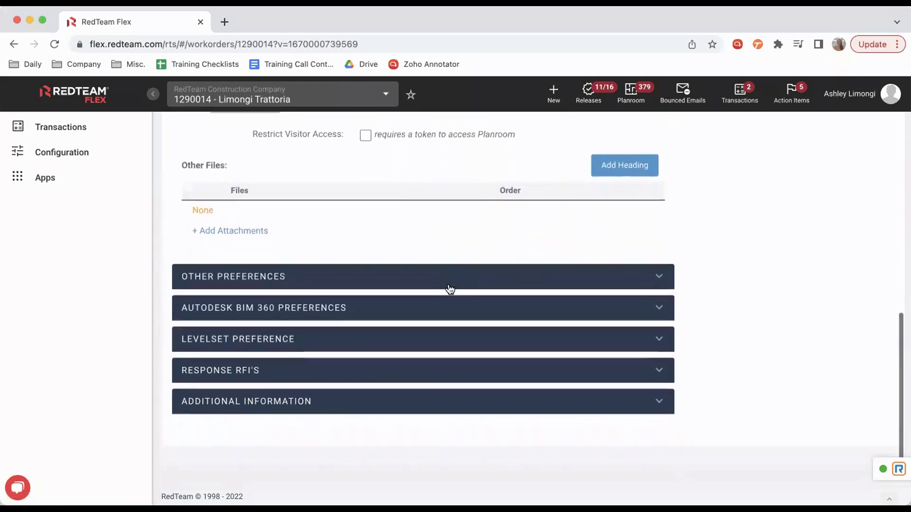
Examine the Other Preferences for automatic numbering and lien law authority, then collapse that section.
left_click(421, 275)
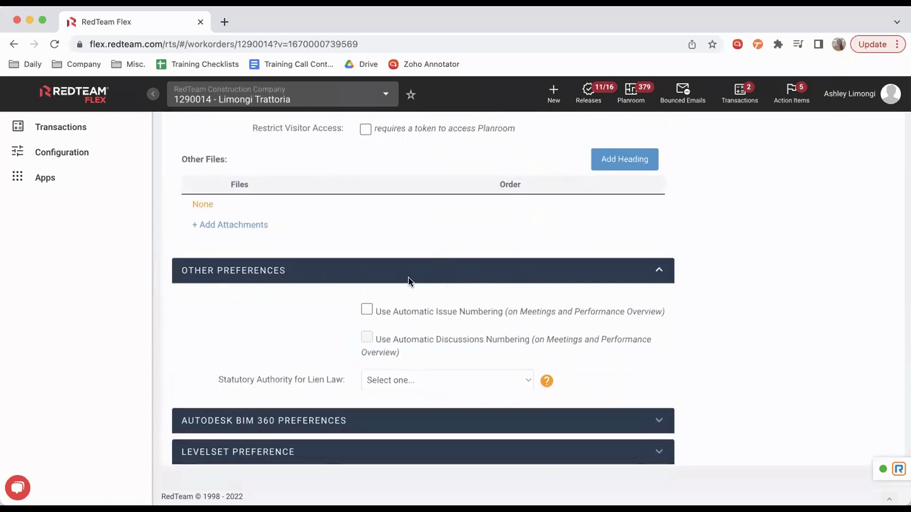
scroll(408, 277, "down", 2)
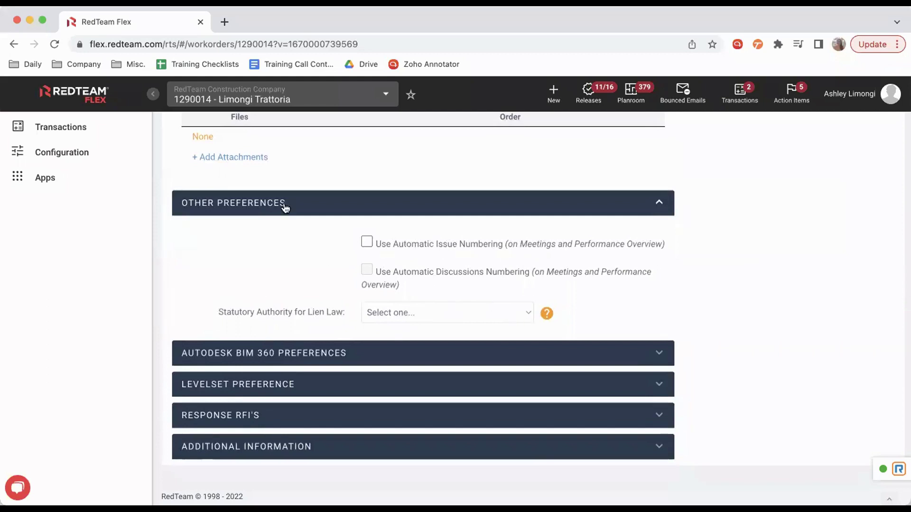
left_click(307, 204)
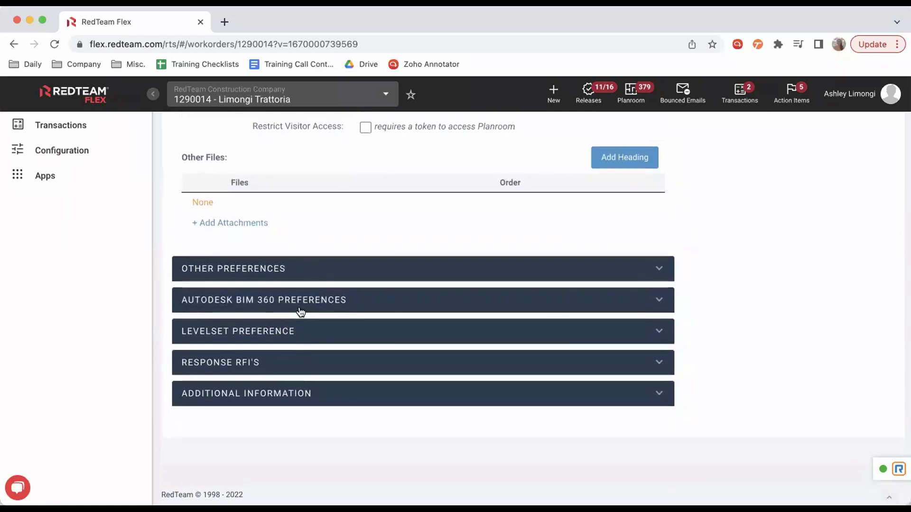
Look through the Response RFI's settings for each request type and collapse the section.
left_click(330, 368)
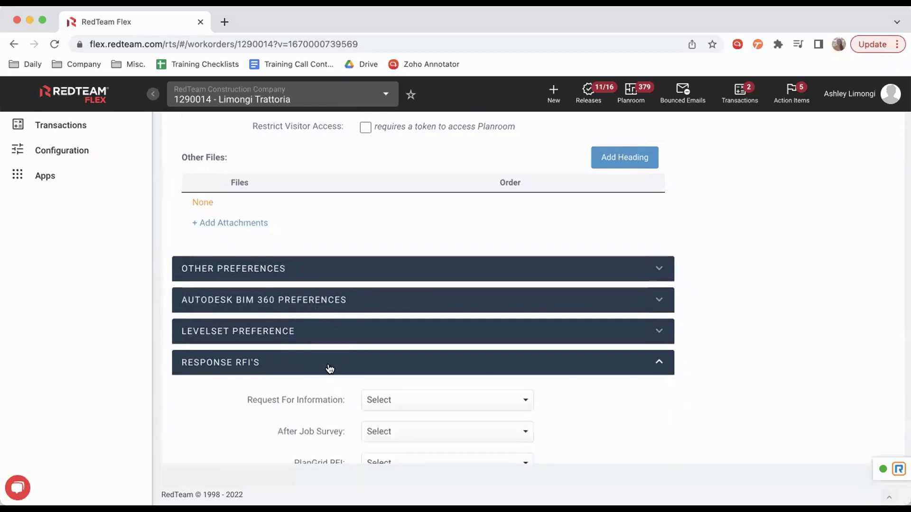
scroll(271, 377, "down", 5)
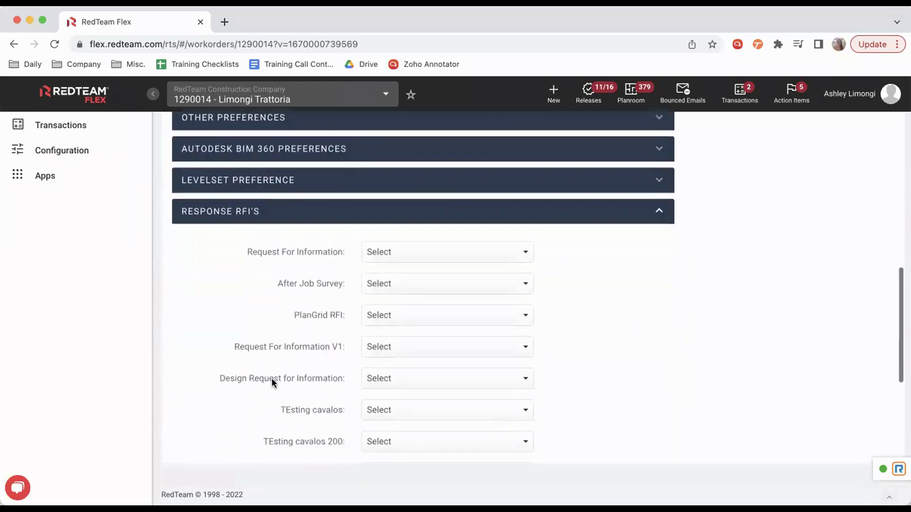
scroll(272, 378, "down", 5)
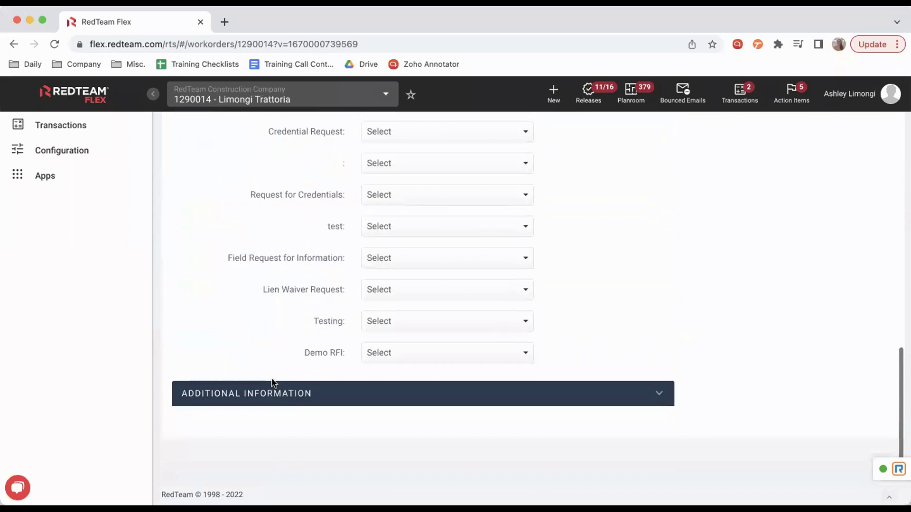
scroll(271, 384, "up", 10)
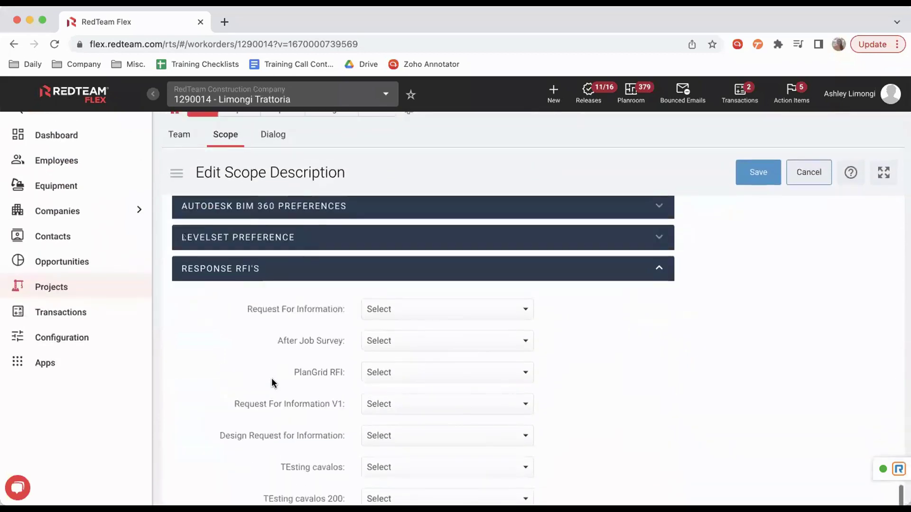
scroll(266, 355, "up", 1)
left_click(249, 312)
Look through the Additional Information fields, from customer contract ID and opportunity type to superintendent, owner and second contracting party.
scroll(279, 412, "down", 4)
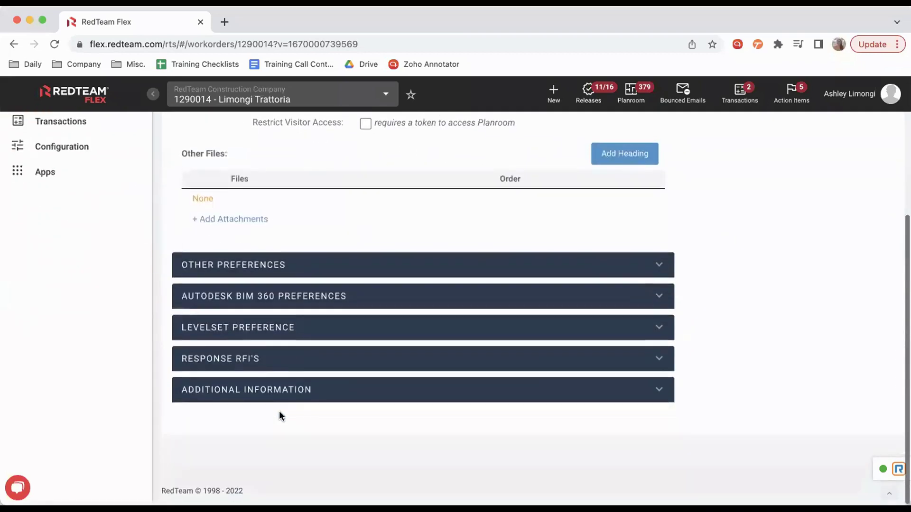
left_click(273, 404)
scroll(319, 439, "down", 2)
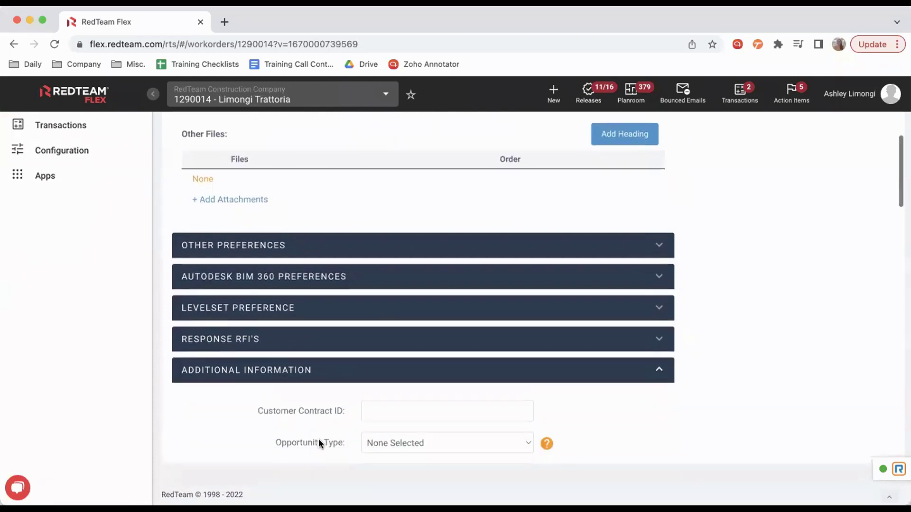
scroll(319, 443, "down", 4)
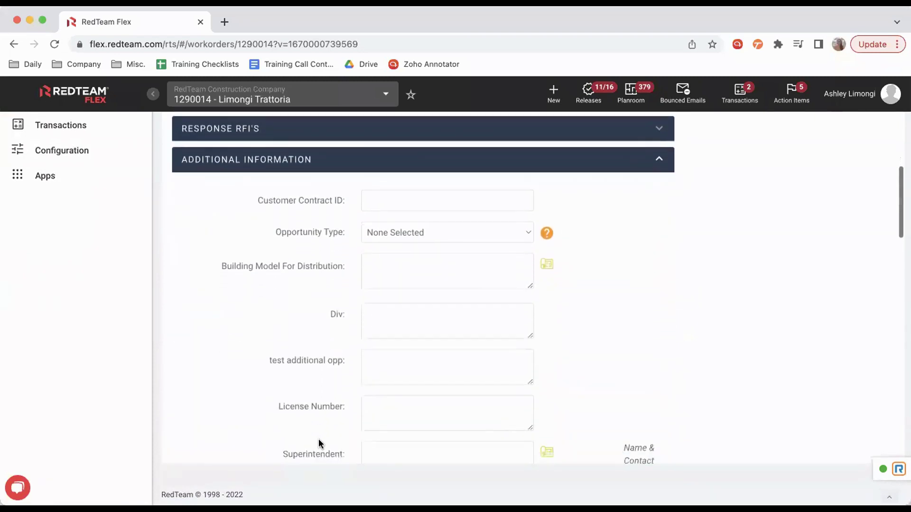
scroll(321, 444, "down", 1)
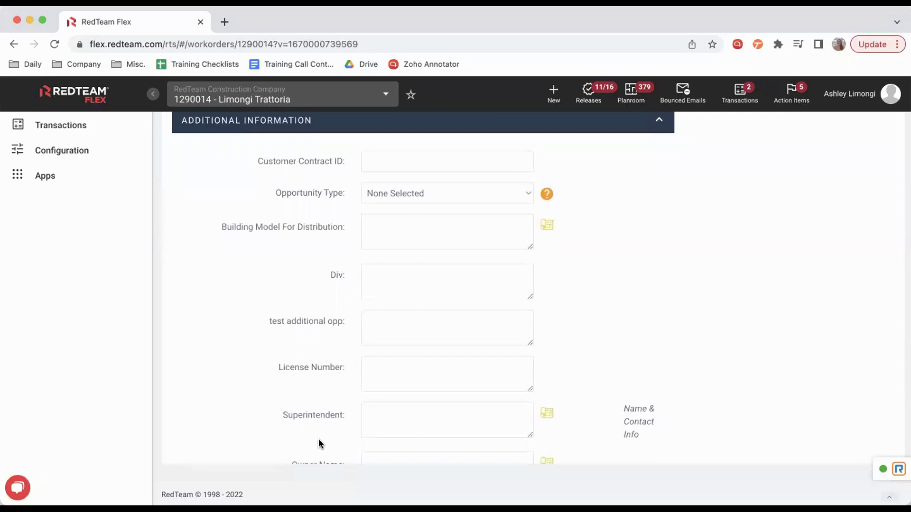
left_click(392, 233)
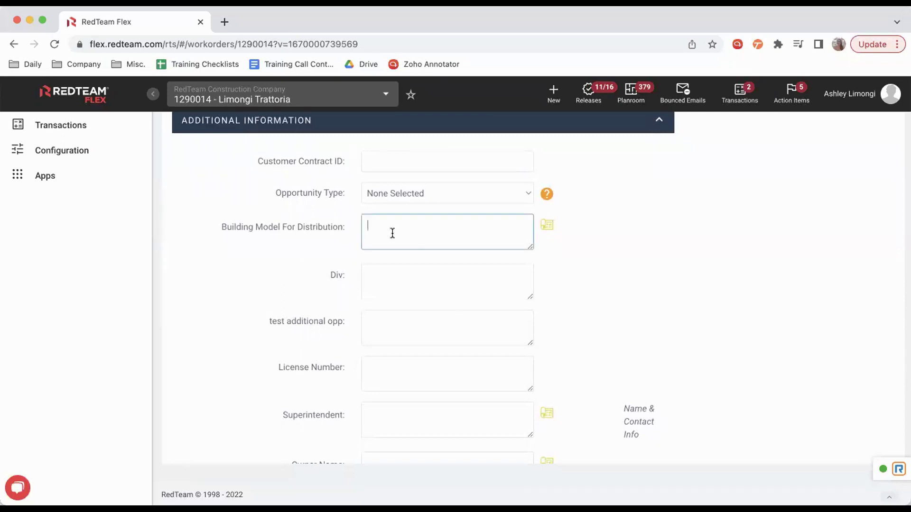
left_click(467, 289)
scroll(499, 358, "down", 5)
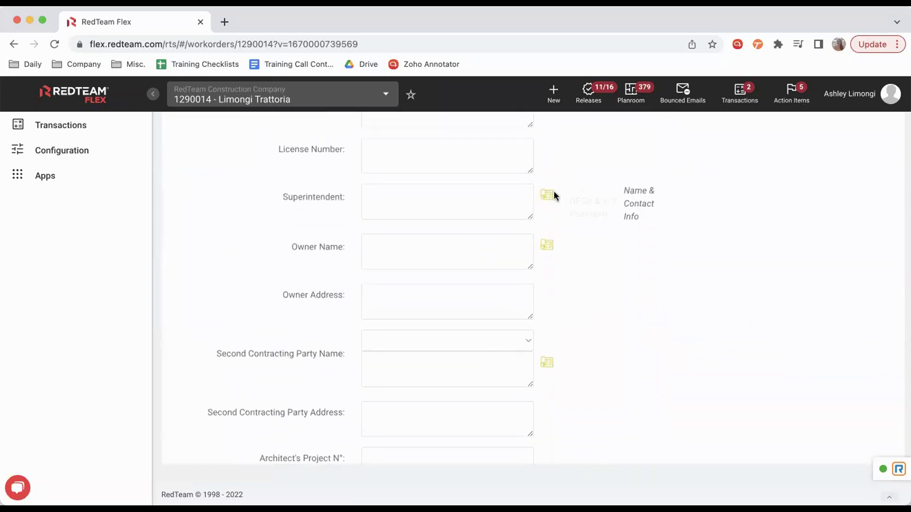
mouse_move(548, 199)
Return to the start of the scope description form and save it.
scroll(561, 363, "up", 15)
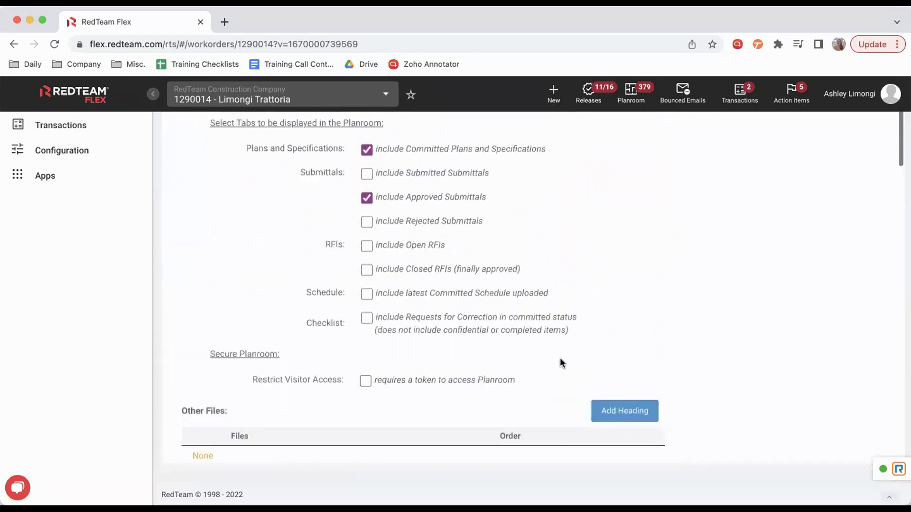
scroll(562, 362, "up", 10)
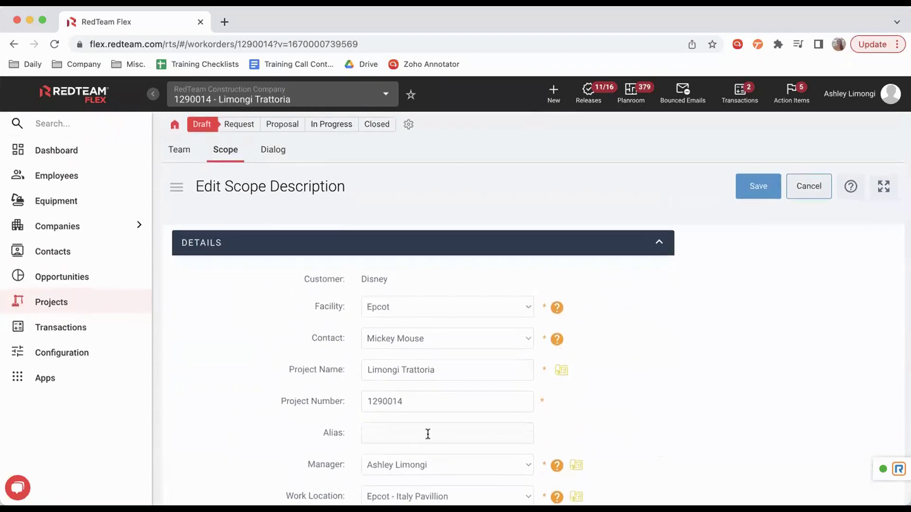
left_click(758, 200)
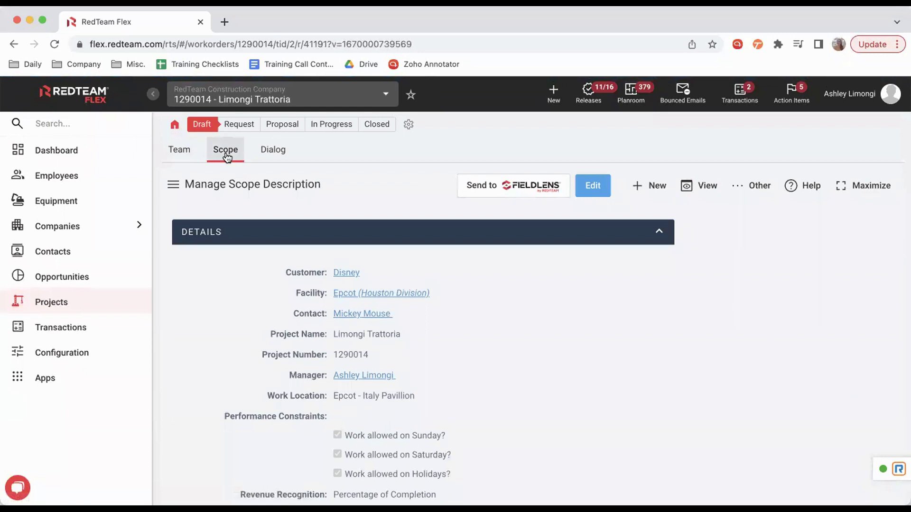
Open the project team's member list and collapse the Service Provider, Customer, Other and Vendors groups.
left_click(180, 158)
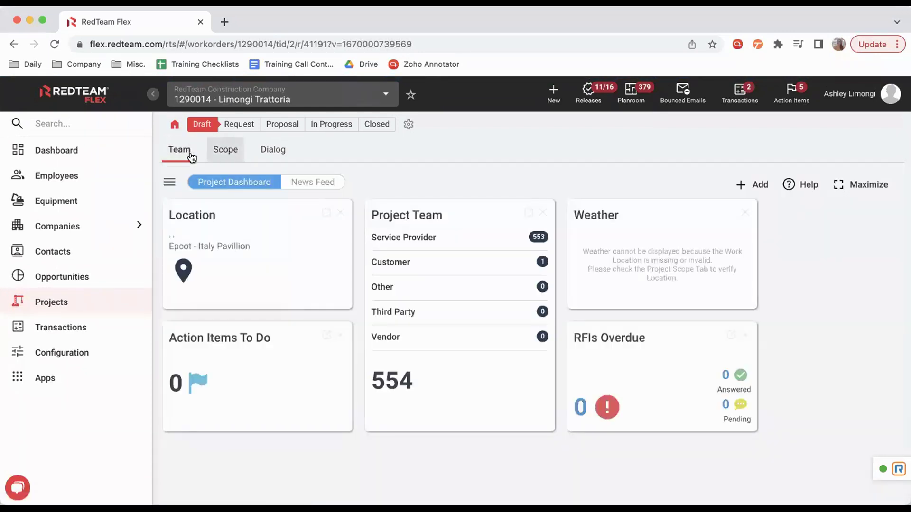
left_click(172, 189)
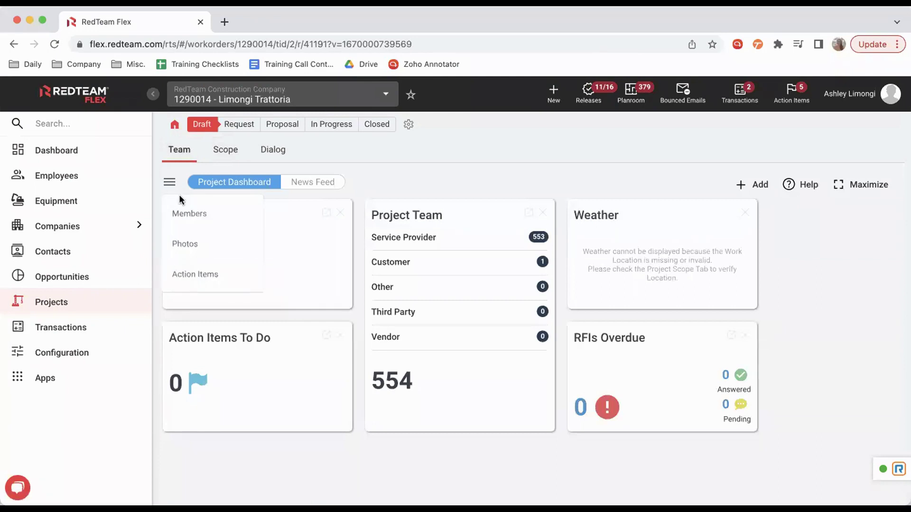
left_click(199, 219)
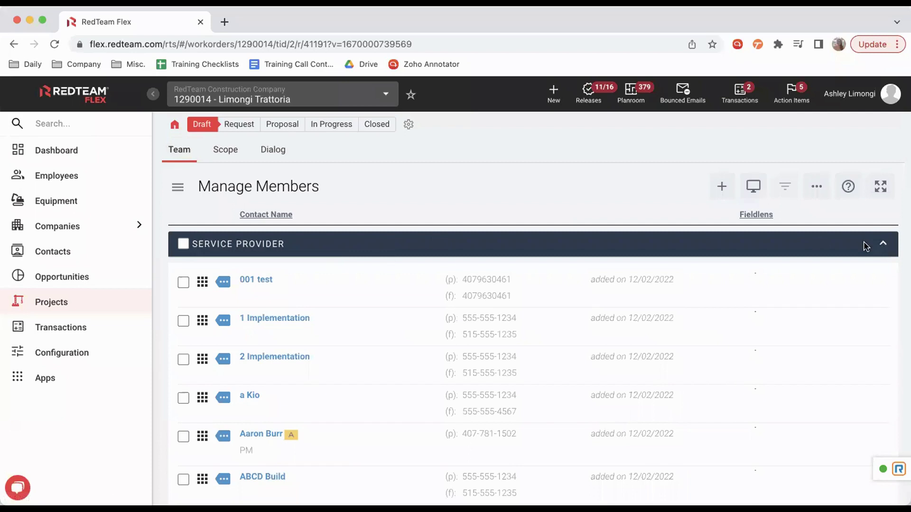
left_click(825, 249)
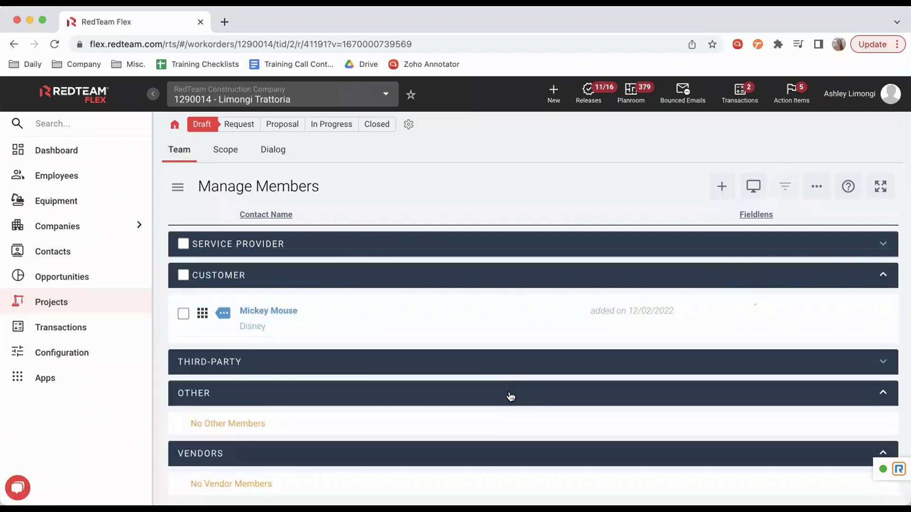
left_click(513, 401)
left_click(657, 280)
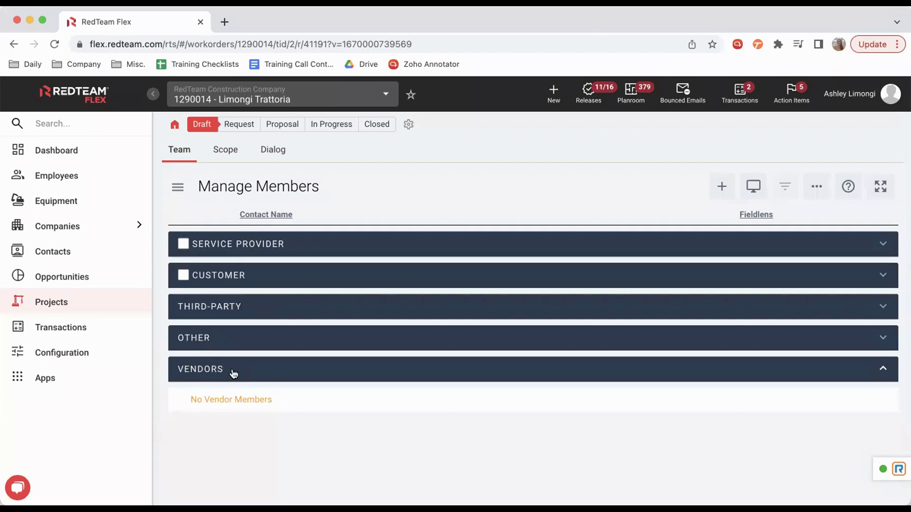
left_click(258, 375)
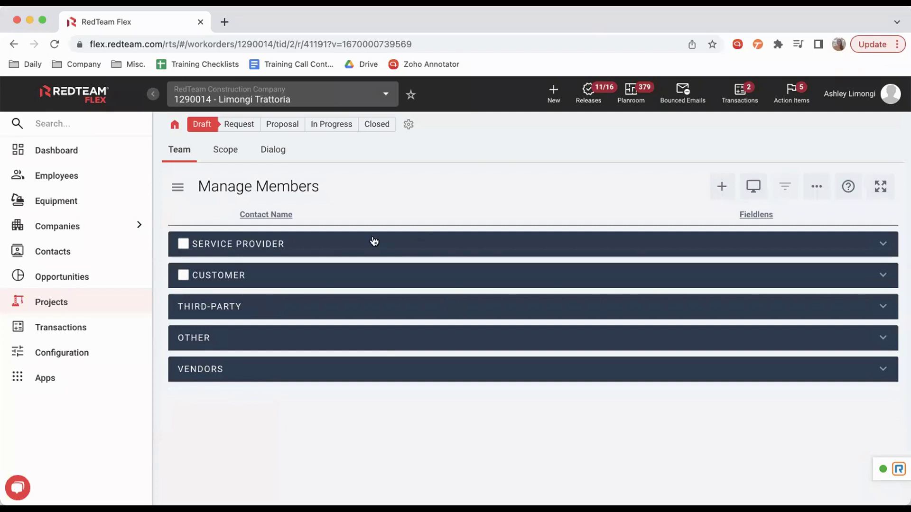
Expand the Service Provider members and check which contact types can be added, without adding any.
left_click(614, 243)
scroll(364, 356, "down", 2)
scroll(368, 333, "up", 2)
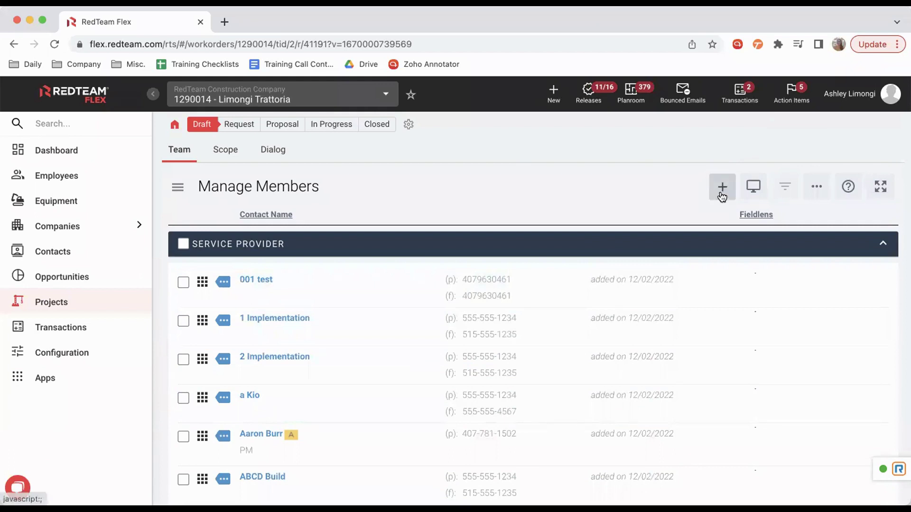
left_click(722, 195)
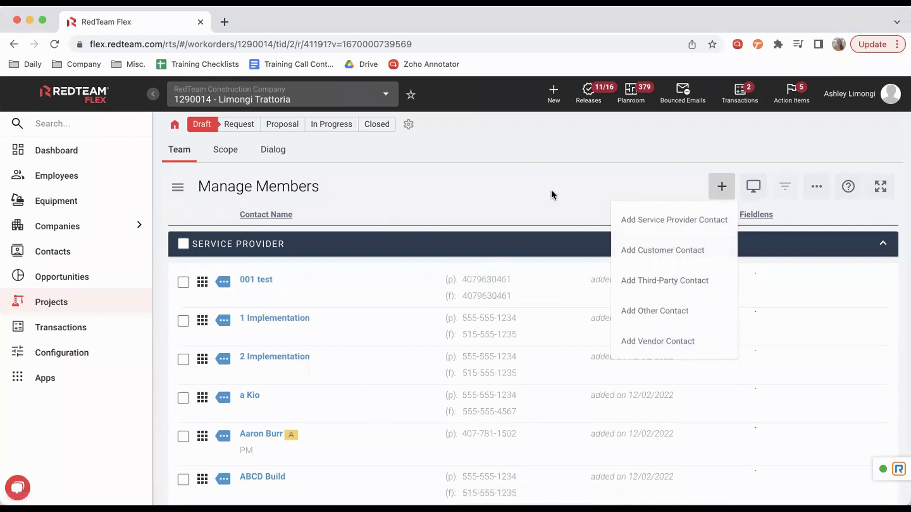
left_click(483, 153)
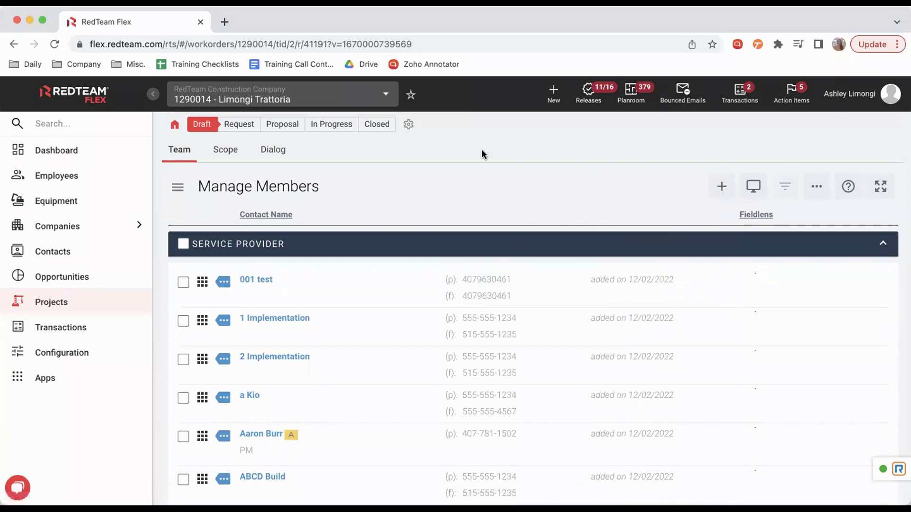
Promote the project from Draft to Request status and dismiss the confirmation message.
left_click(202, 126)
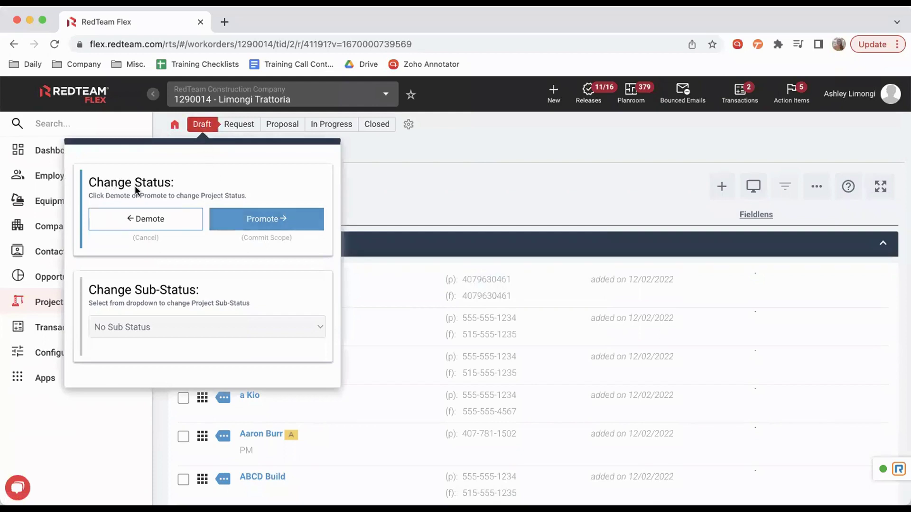
left_click(275, 226)
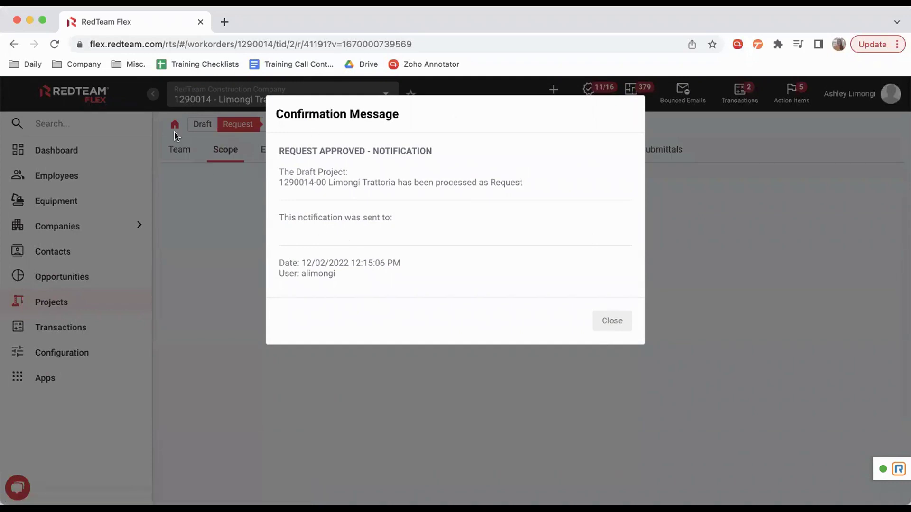
left_click(612, 320)
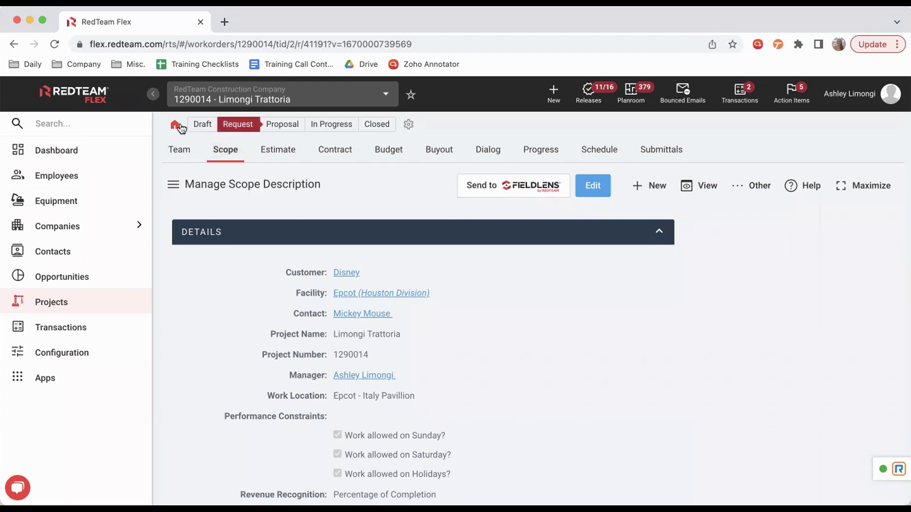
left_click(173, 127)
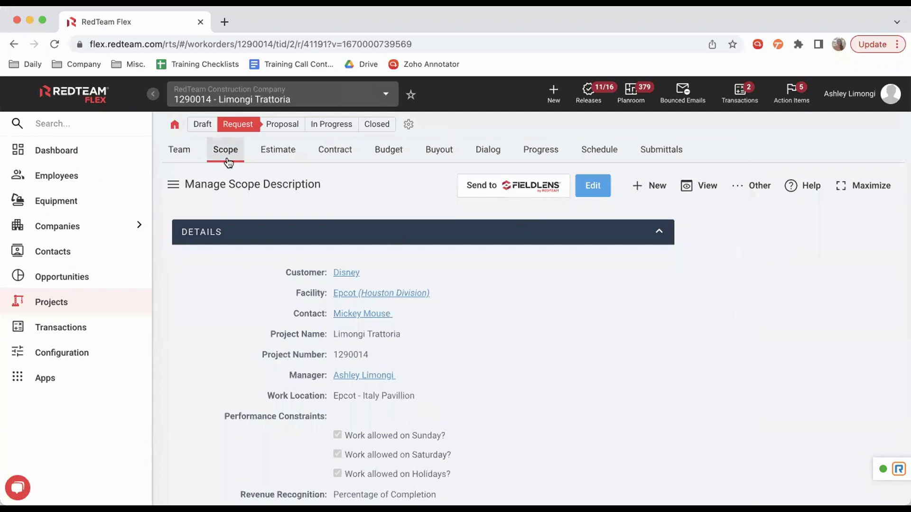
Open the project scope's Plans & Specs list, dismiss the addendum warning and look across its columns.
left_click(175, 189)
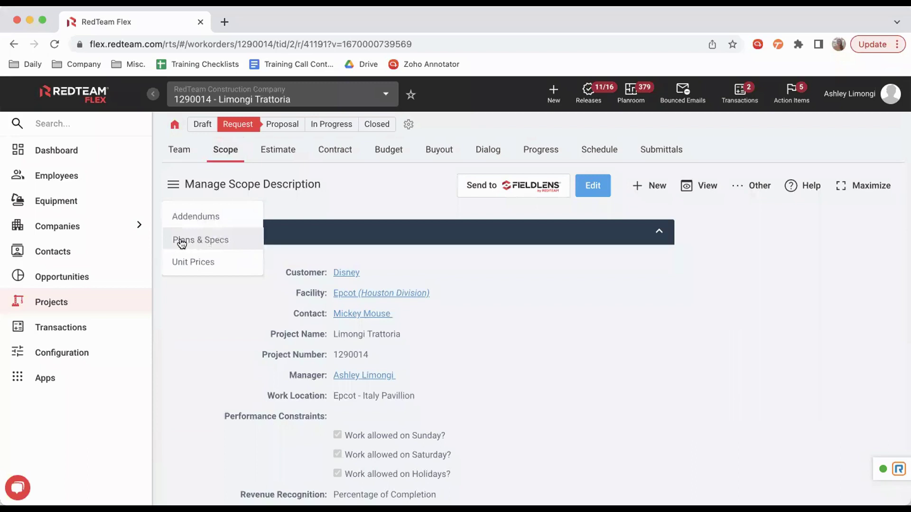
left_click(220, 242)
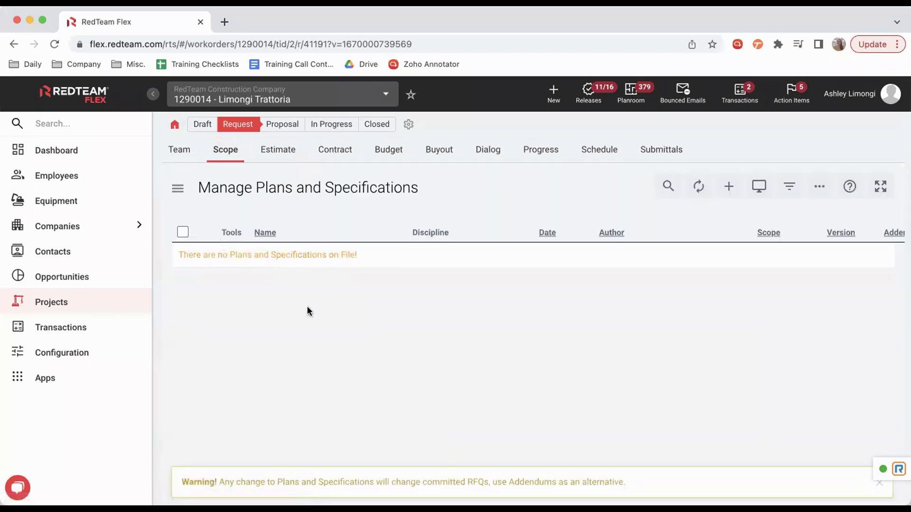
left_click(880, 483)
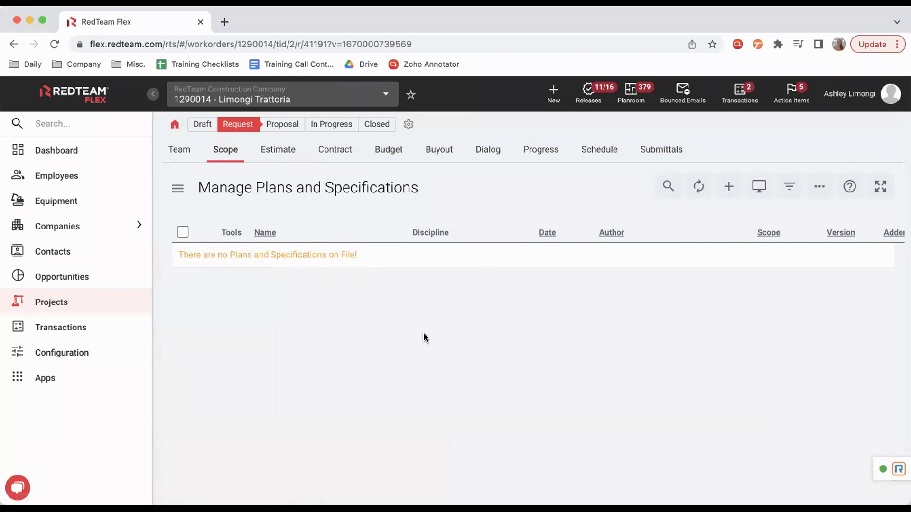
scroll(424, 333, "right", 1)
scroll(423, 333, "left", 1)
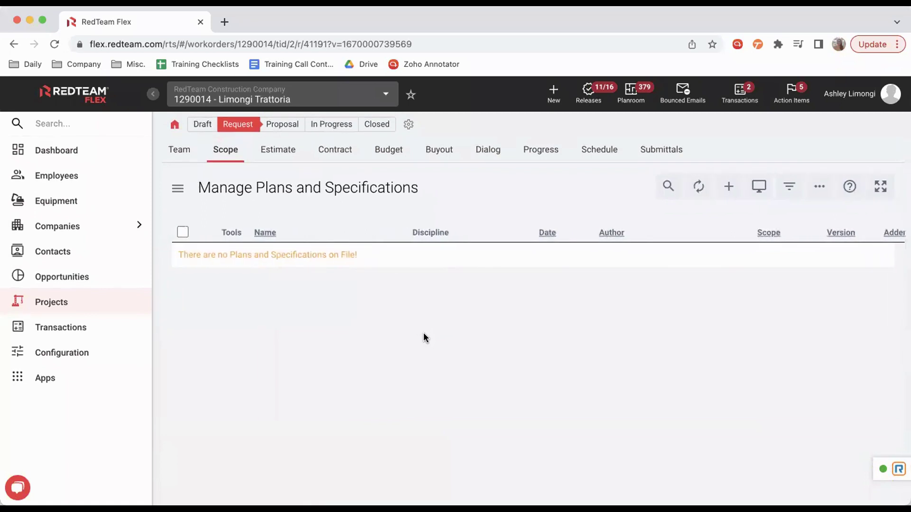
Start a new Plans & Specs entry and look over the fields of its form.
left_click(732, 192)
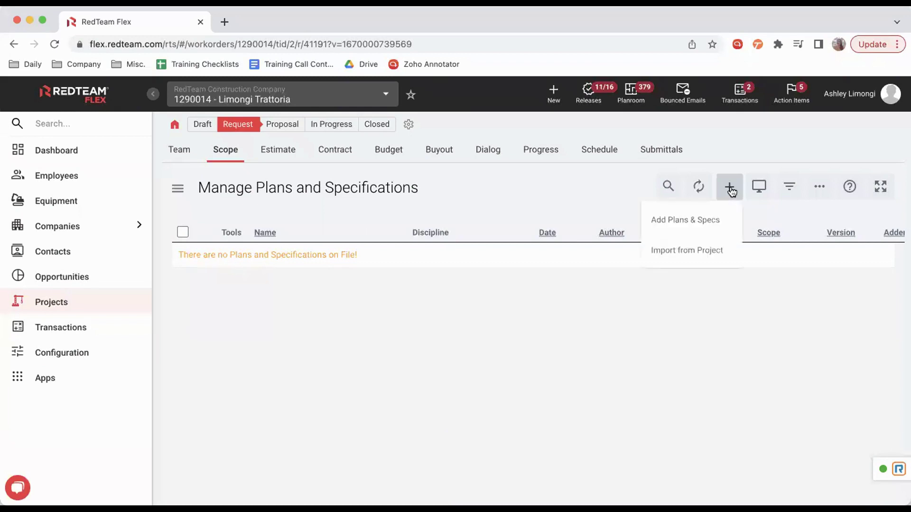
left_click(711, 225)
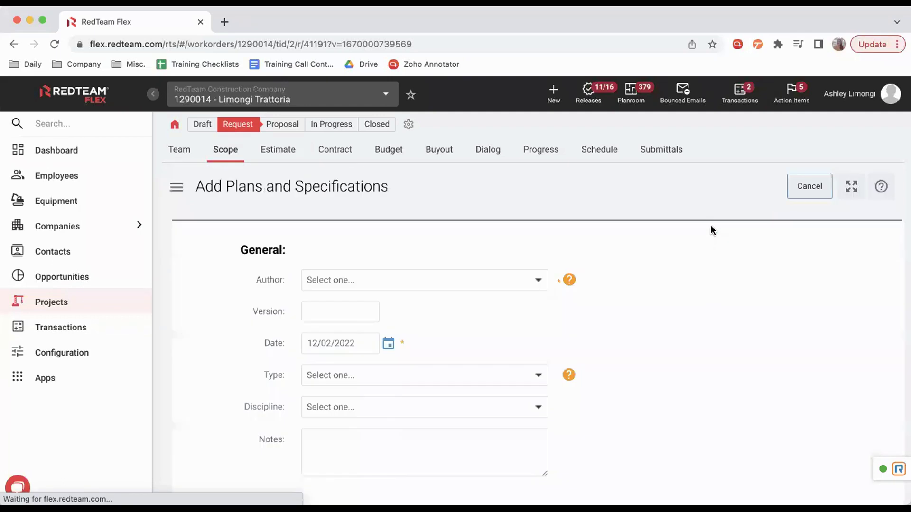
scroll(460, 252, "down", 1)
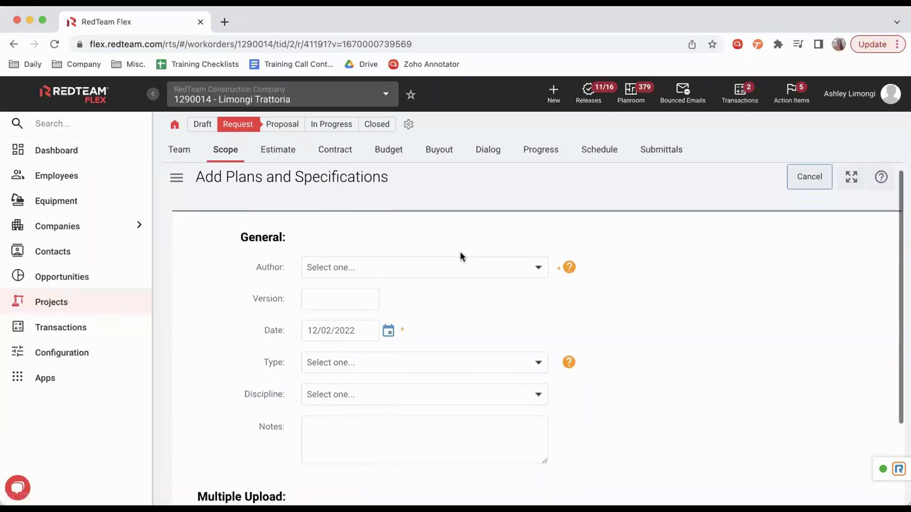
scroll(459, 252, "down", 1)
scroll(460, 251, "up", 1)
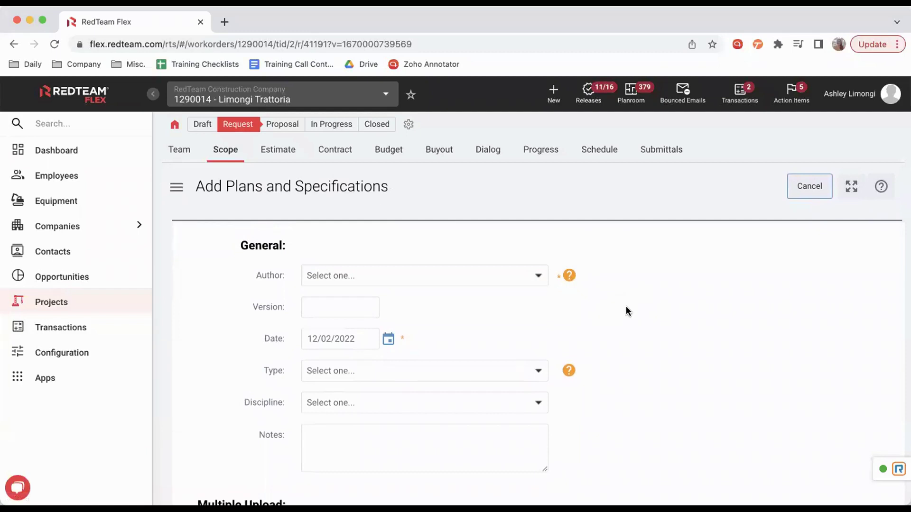
Set the entry's author to 10000 Volts Architecture and its version to 001, and check the date's calendar.
left_click(495, 277)
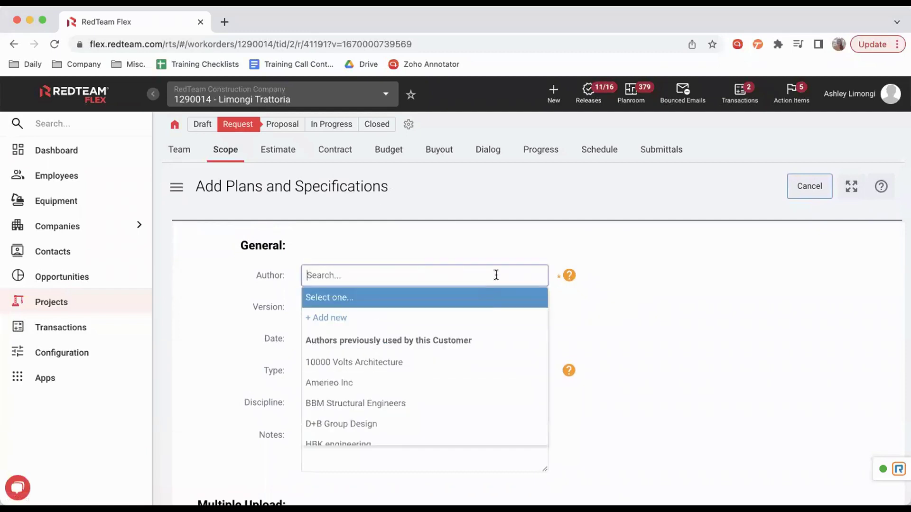
left_click(384, 368)
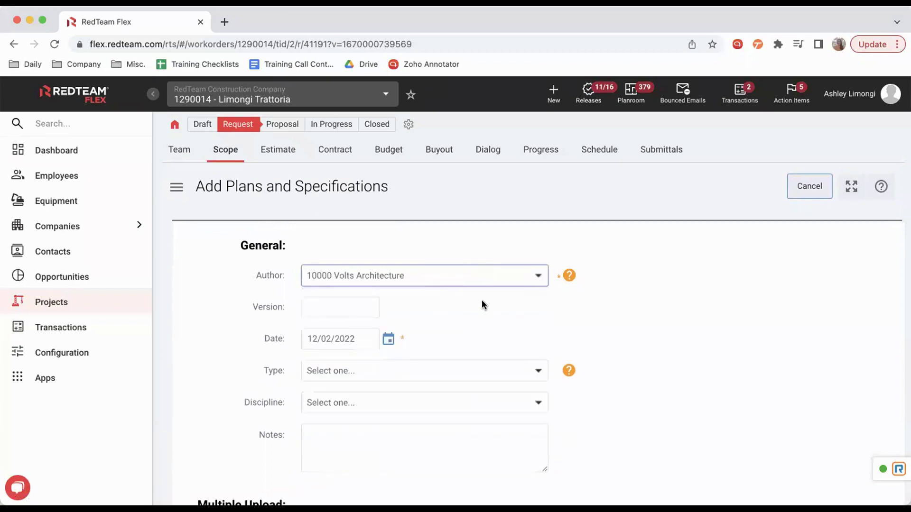
left_click(342, 312)
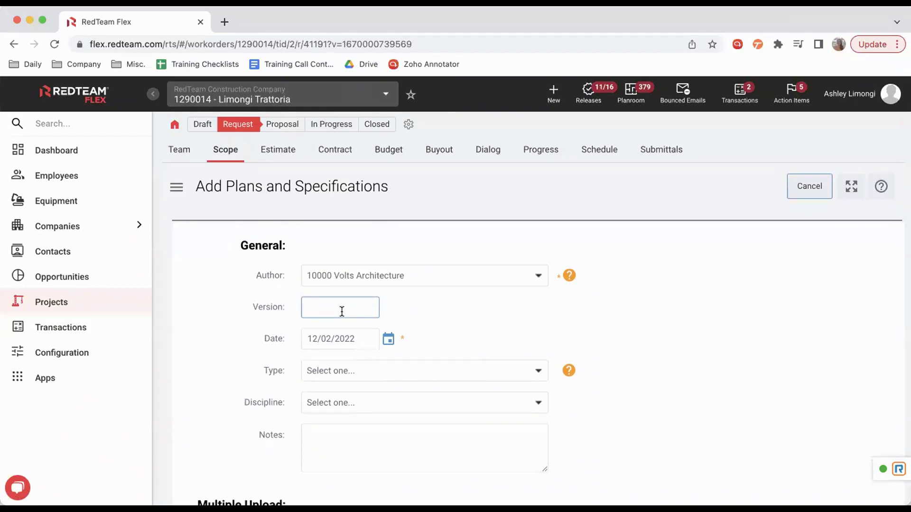
type("001")
left_click(459, 338)
scroll(271, 355, "down", 2)
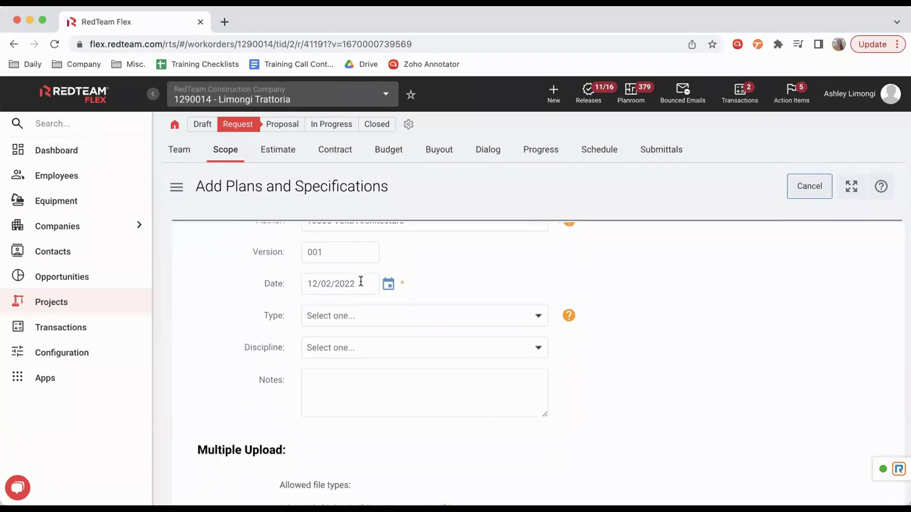
left_click(388, 284)
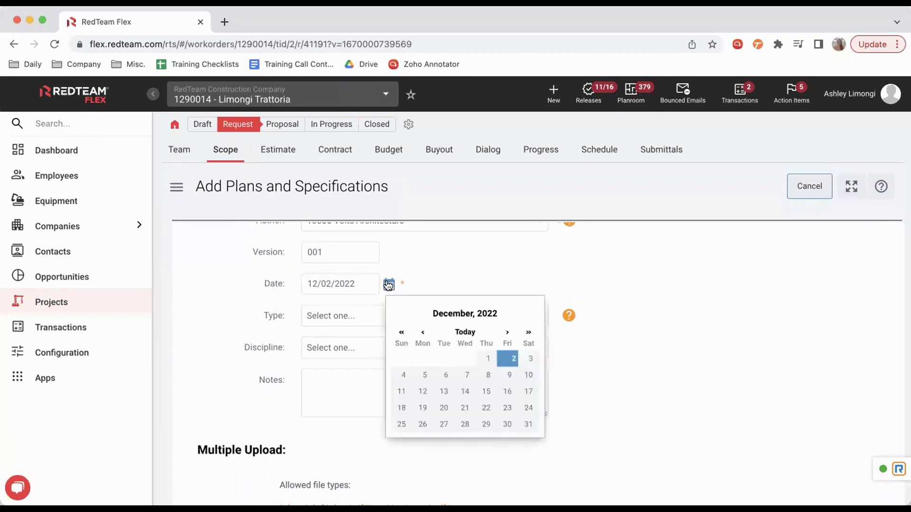
left_click(389, 285)
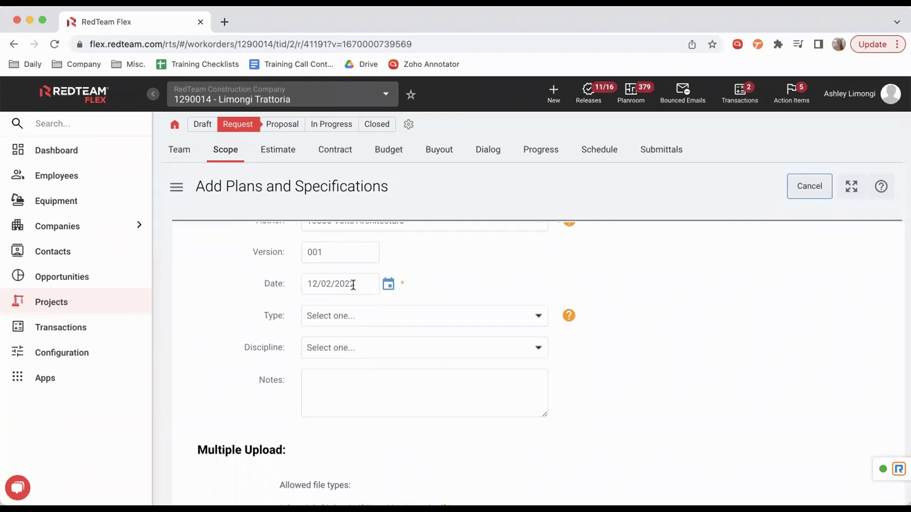
triple_click(354, 284)
left_click(448, 273)
Set the entry's type to Drawings and its discipline to Architectural.
left_click(399, 317)
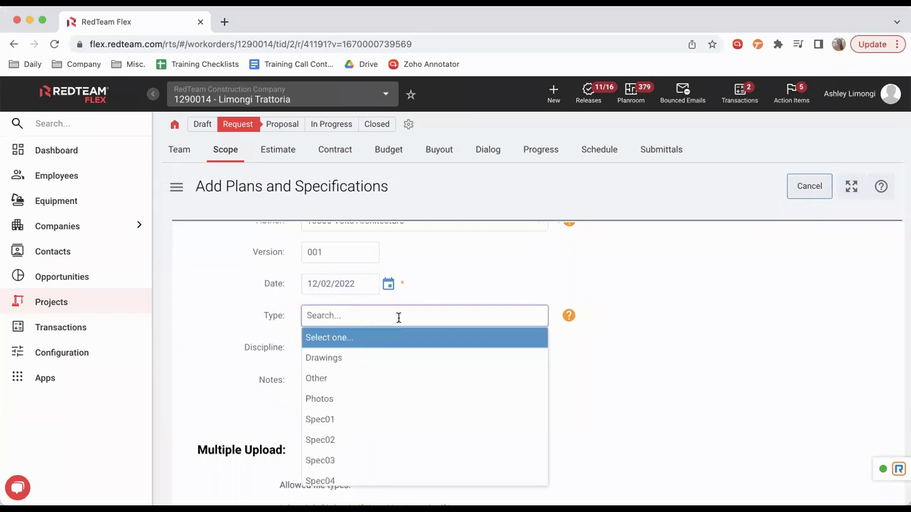
scroll(420, 366, "down", 5)
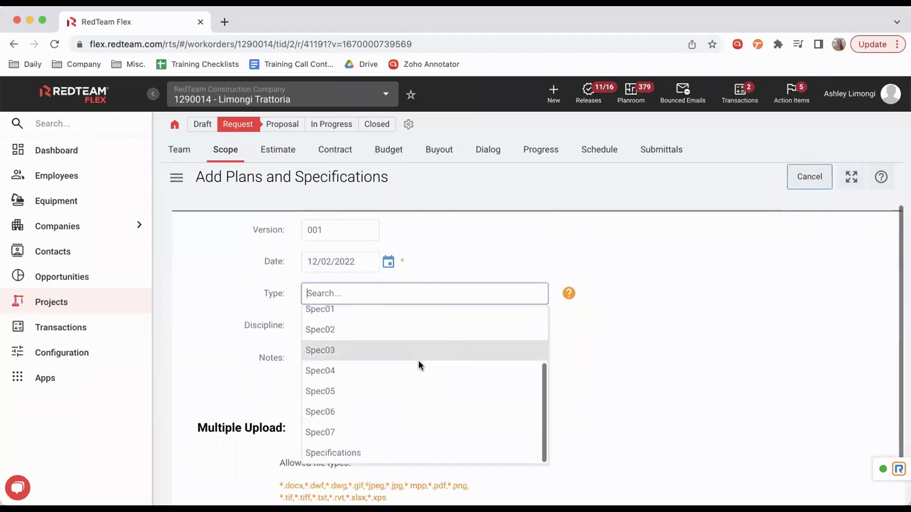
scroll(419, 366, "up", 5)
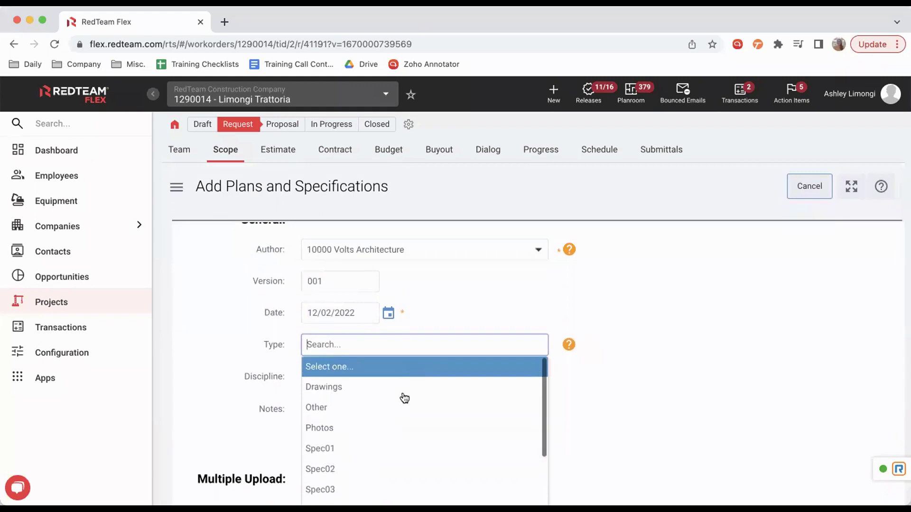
left_click(403, 388)
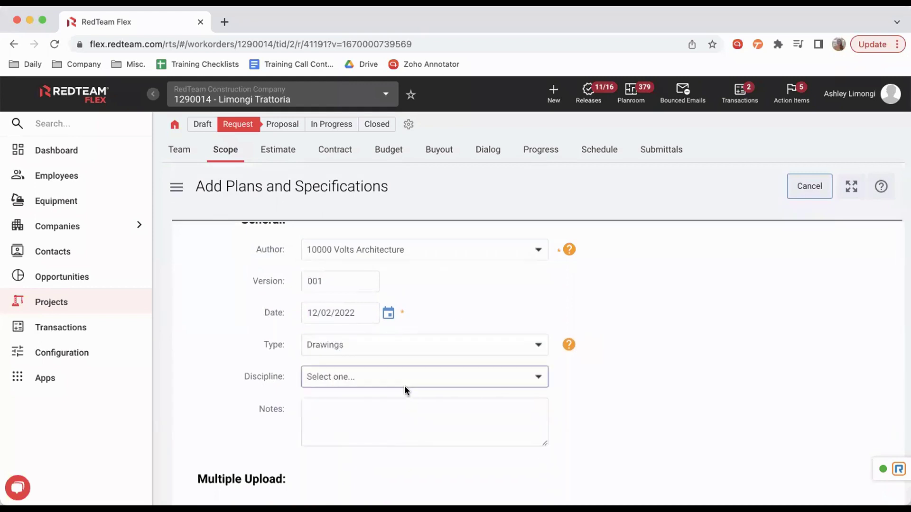
left_click(406, 386)
scroll(427, 439, "down", 3)
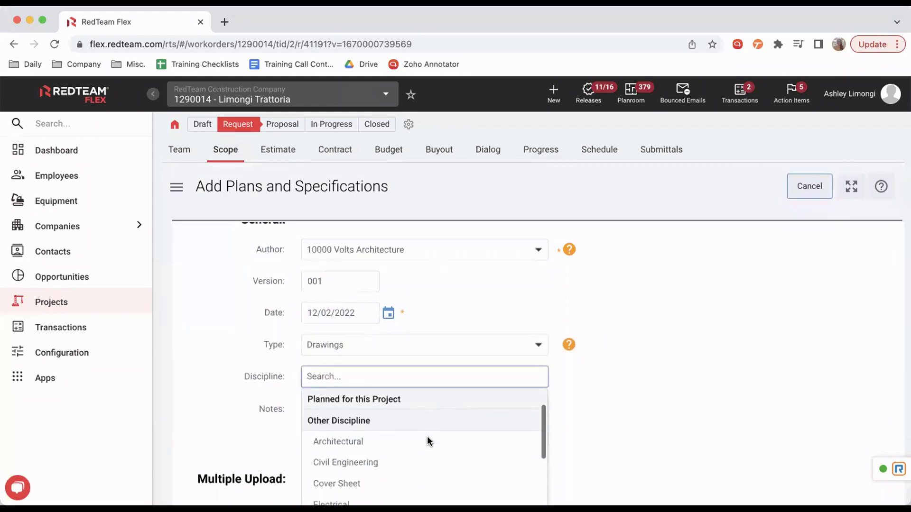
left_click(350, 407)
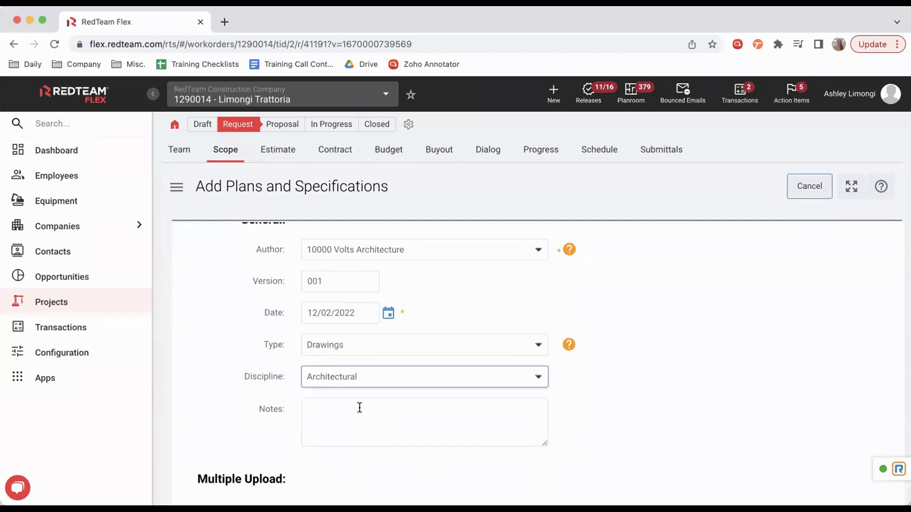
left_click(356, 410)
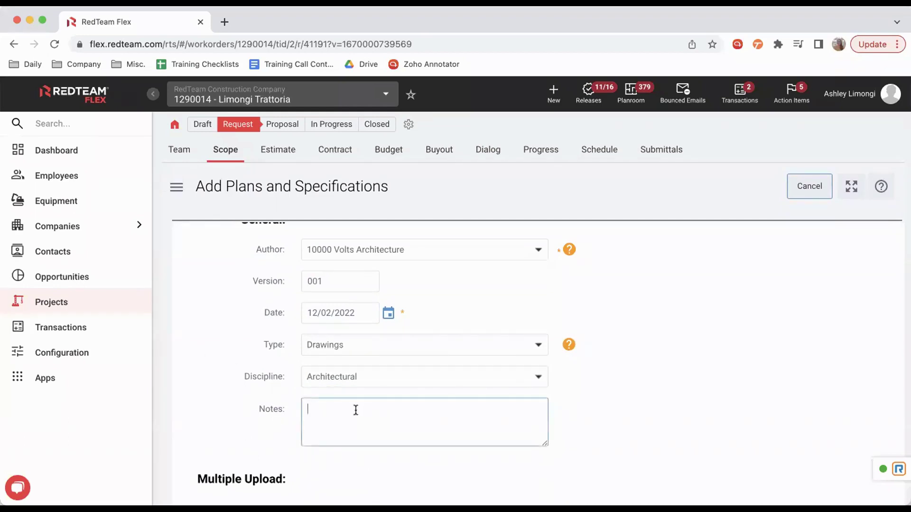
Add A-2.0 R2 - OVERALL GROUND FLOOR PLAN (version Rev2).pdf with the Split Pages option and upload it.
scroll(355, 410, "down", 3)
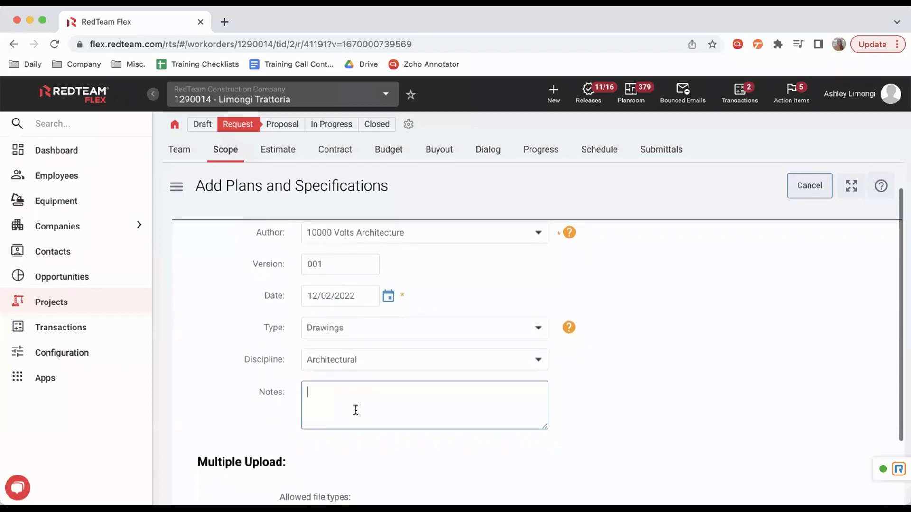
scroll(356, 411, "down", 5)
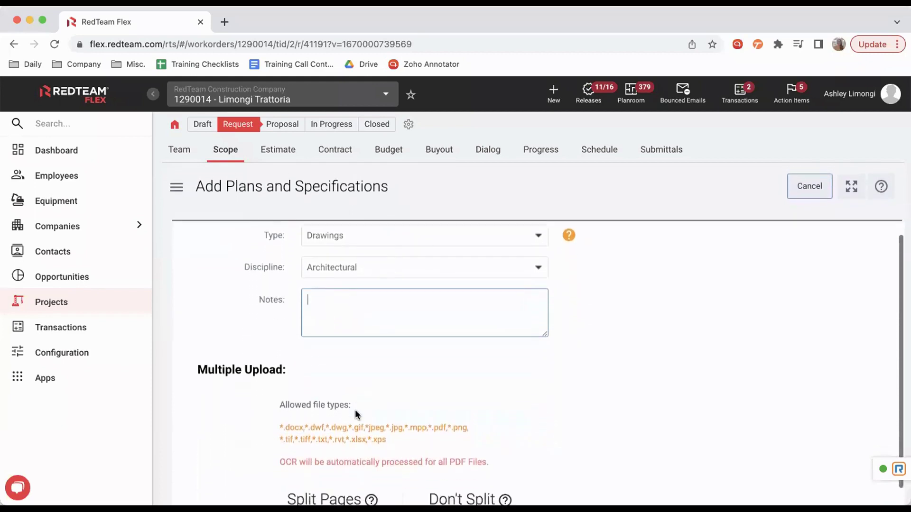
scroll(356, 410, "down", 6)
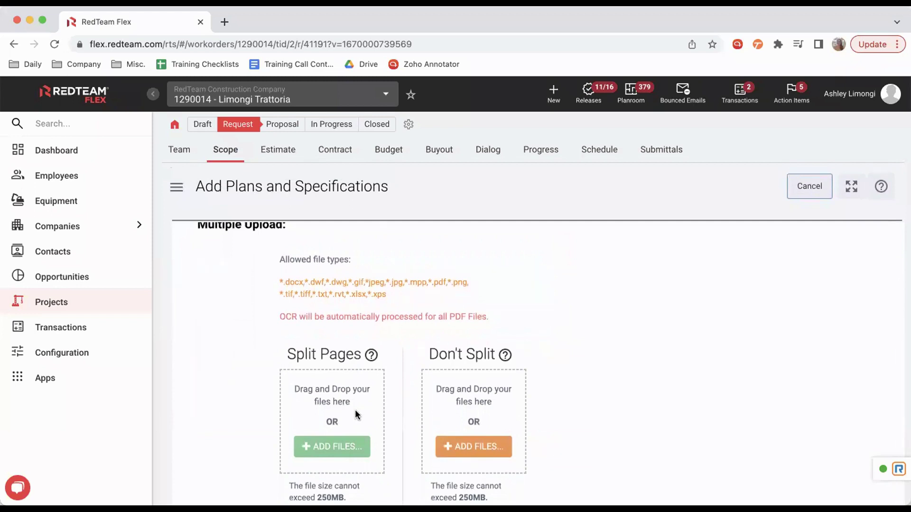
scroll(451, 323, "down", 2)
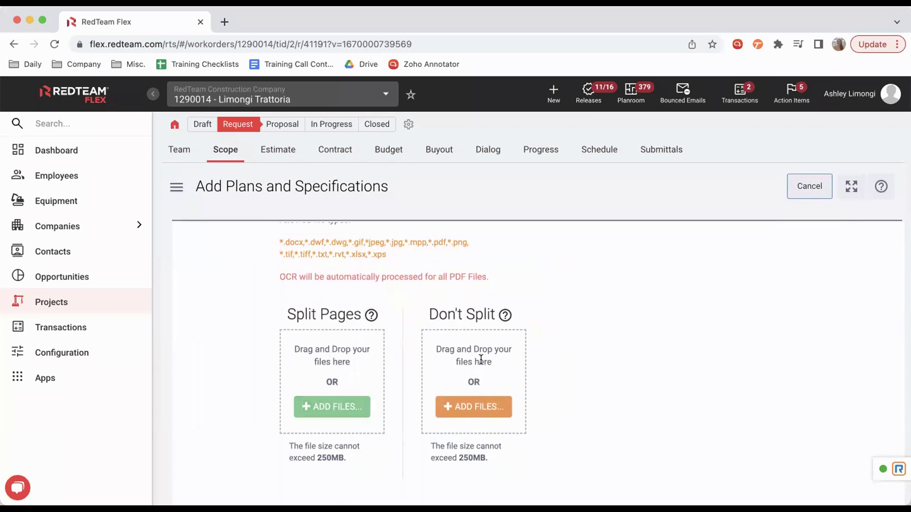
scroll(593, 378, "down", 1)
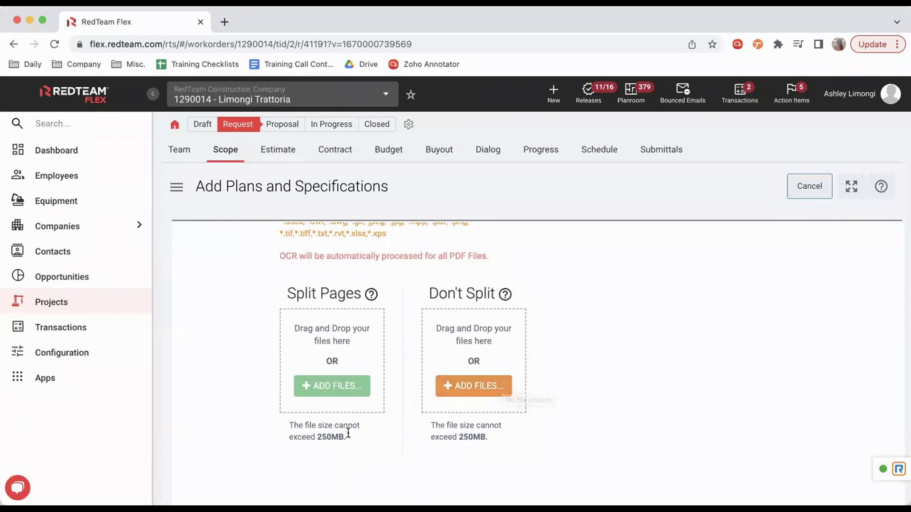
scroll(341, 443, "down", 1)
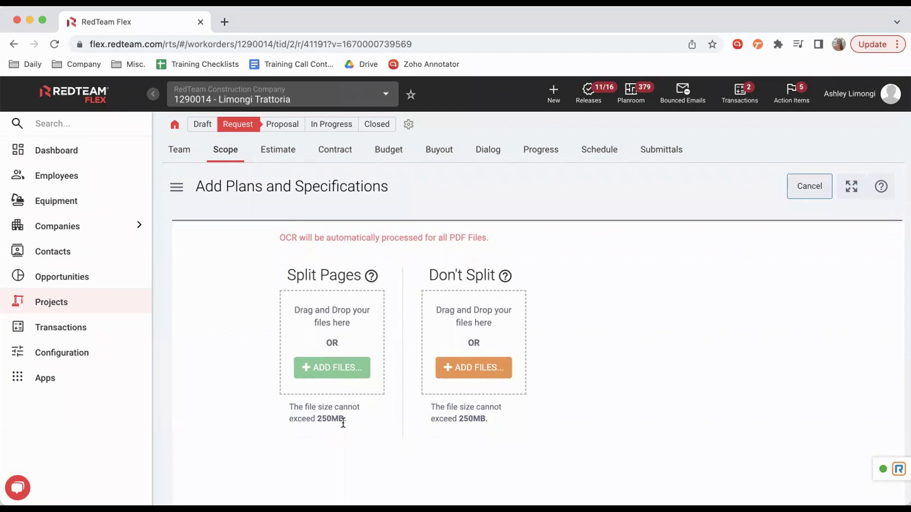
left_click(349, 374)
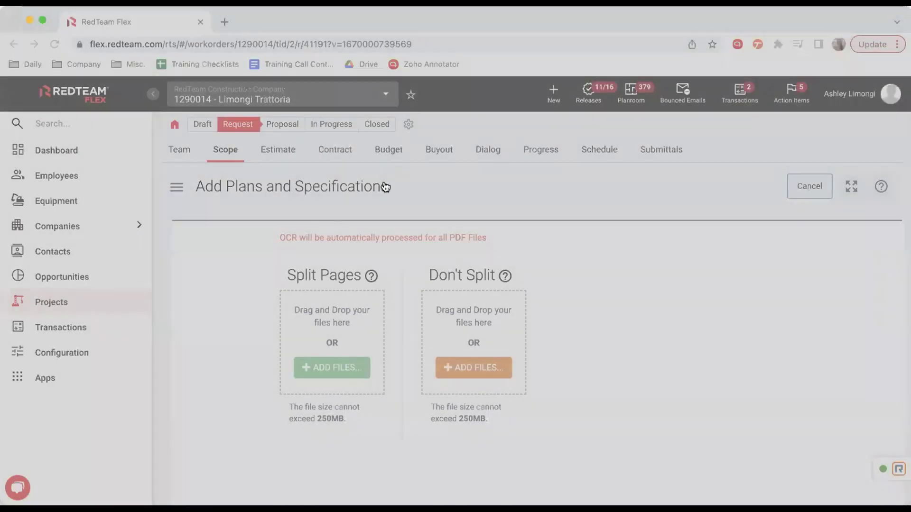
scroll(599, 394, "down", 3)
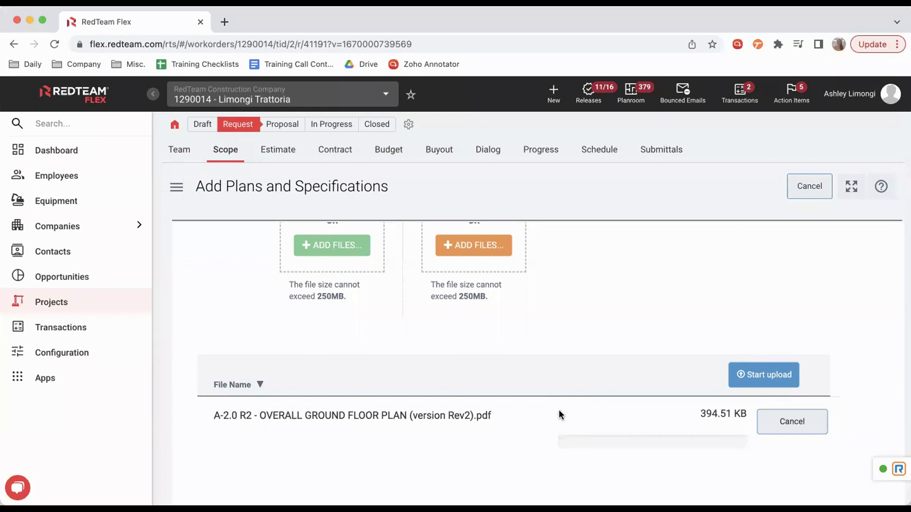
left_click(779, 379)
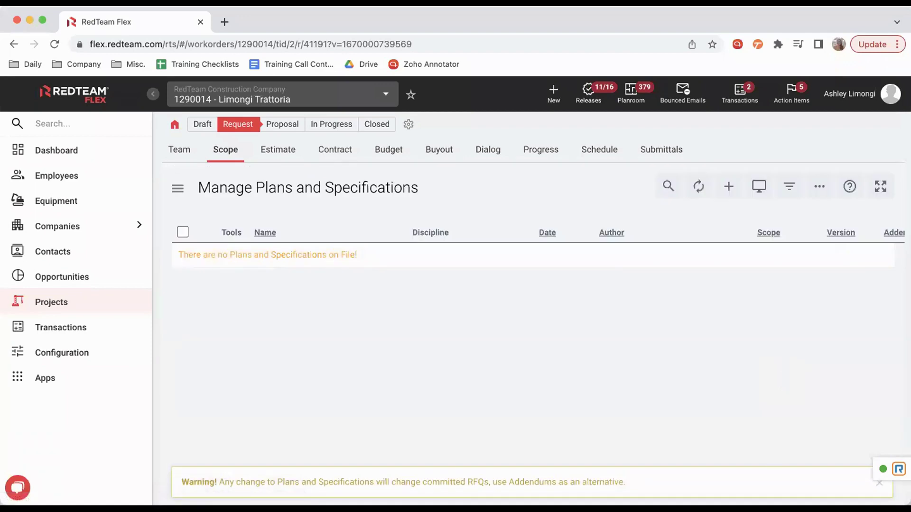
Dismiss the addendum warning and reopen the scope's Plans & Specs list to refresh the upload's processing status.
left_click(880, 484)
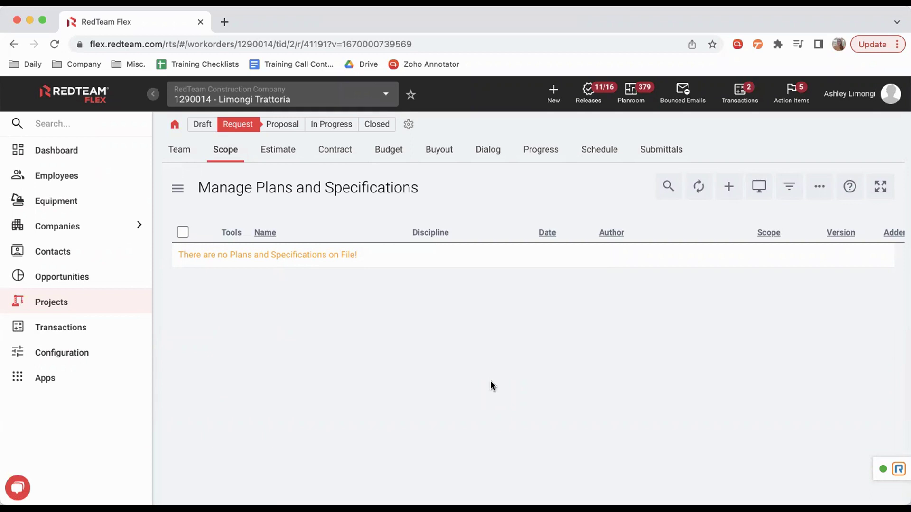
left_click(227, 152)
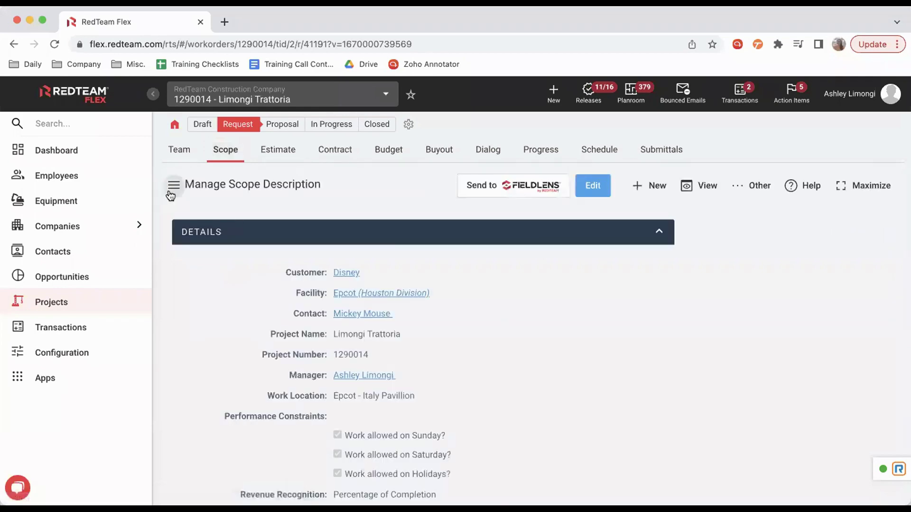
left_click(179, 190)
left_click(204, 239)
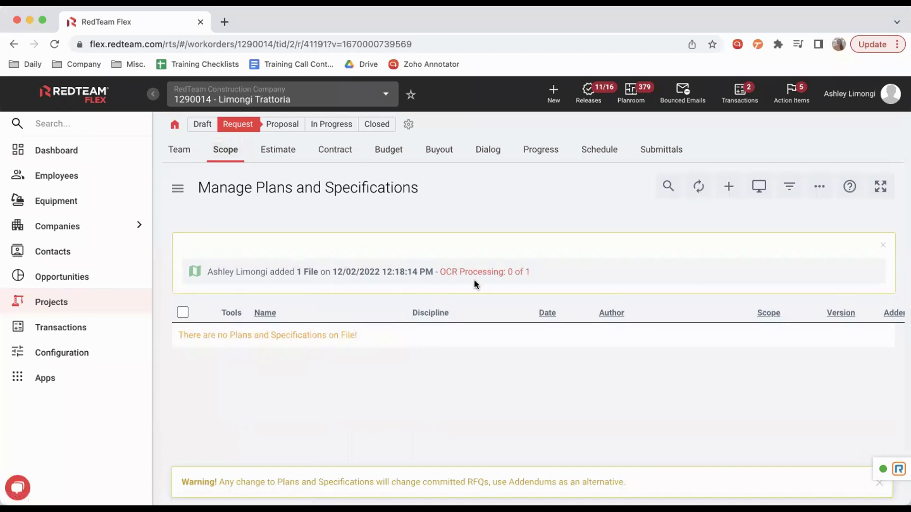
left_click(226, 151)
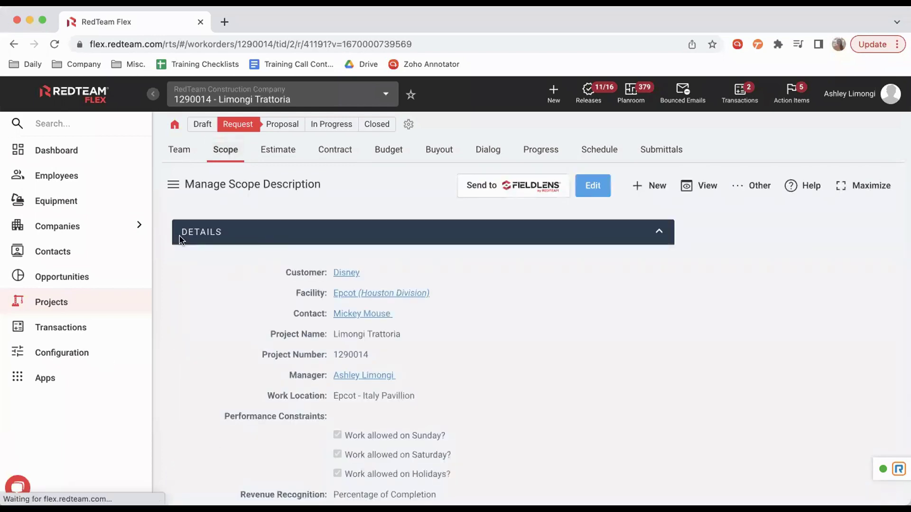
left_click(173, 188)
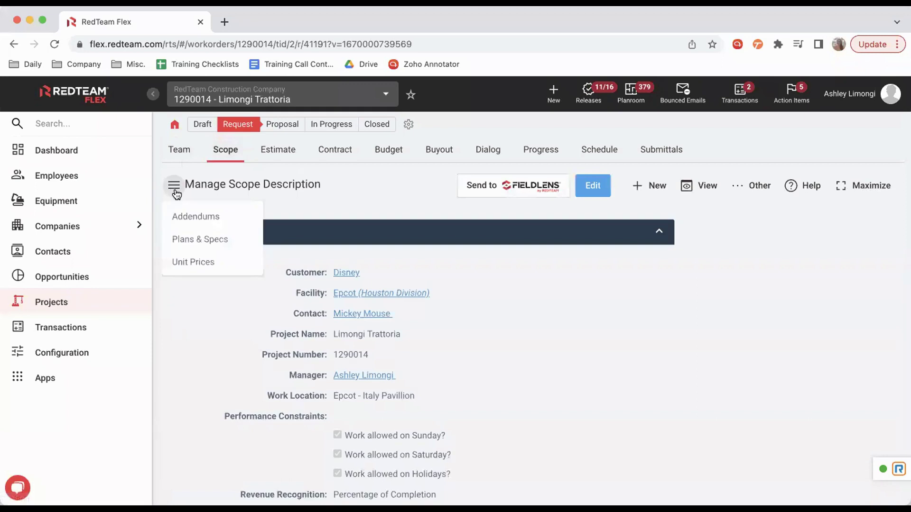
left_click(210, 244)
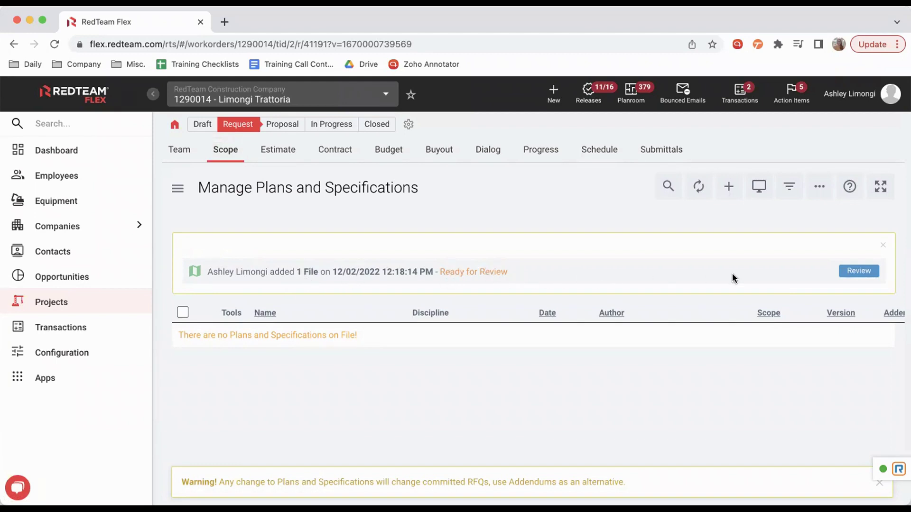
Open the review of the uploaded file and look over its number, name and other details.
left_click(858, 271)
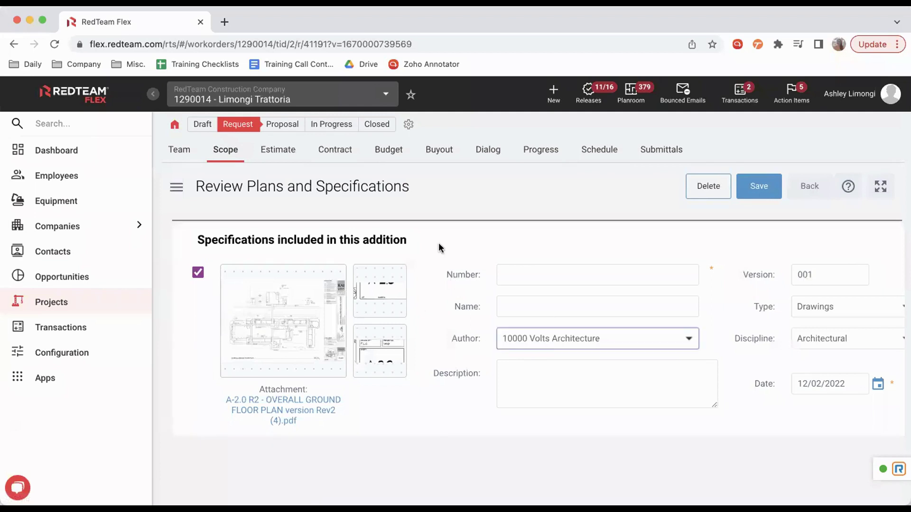
scroll(434, 370, "down", 1)
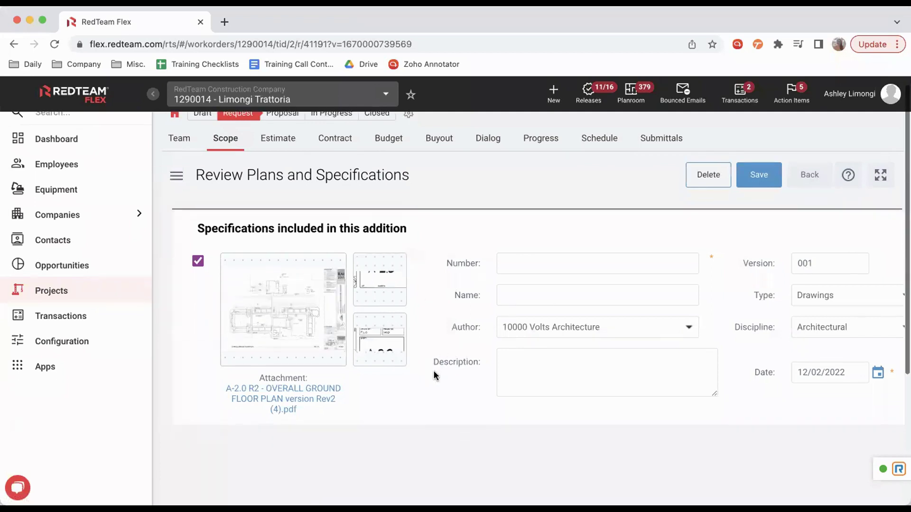
scroll(362, 436, "down", 5)
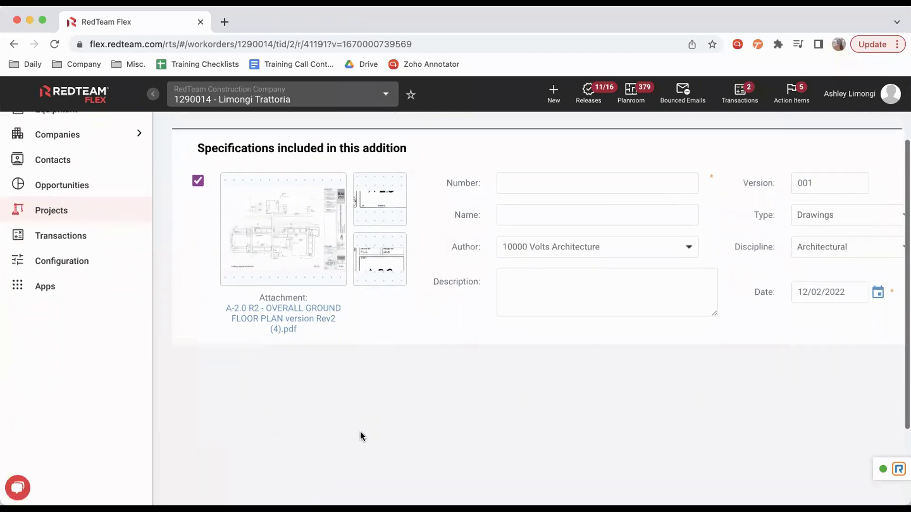
scroll(361, 436, "up", 4)
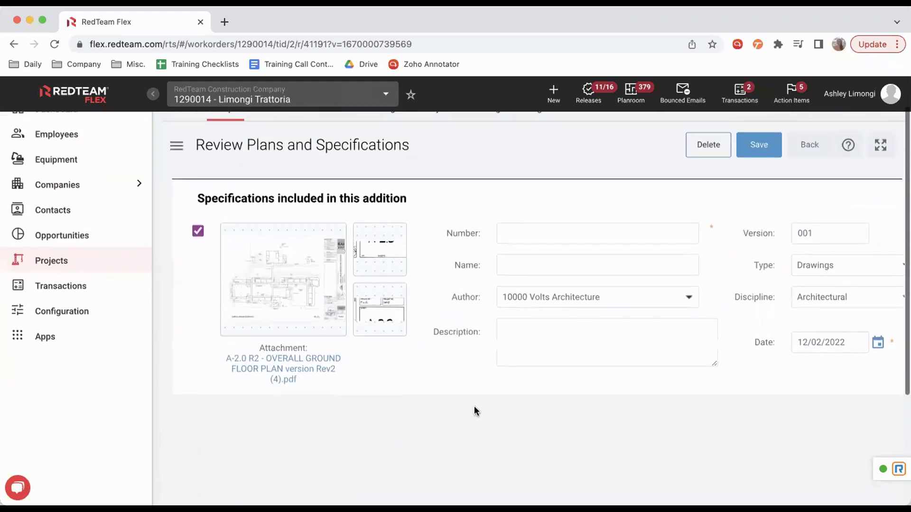
left_click(532, 230)
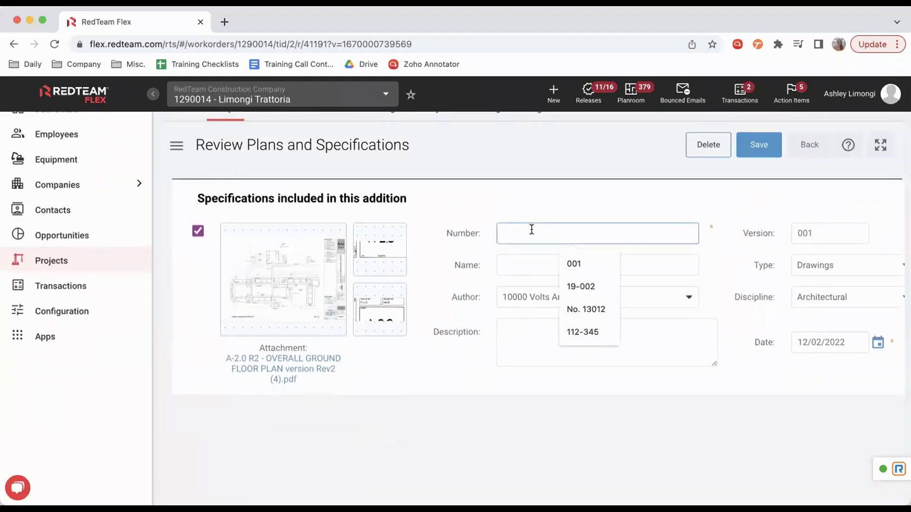
left_click(465, 211)
left_click(555, 270)
left_click(476, 265)
scroll(629, 283, "right", 1)
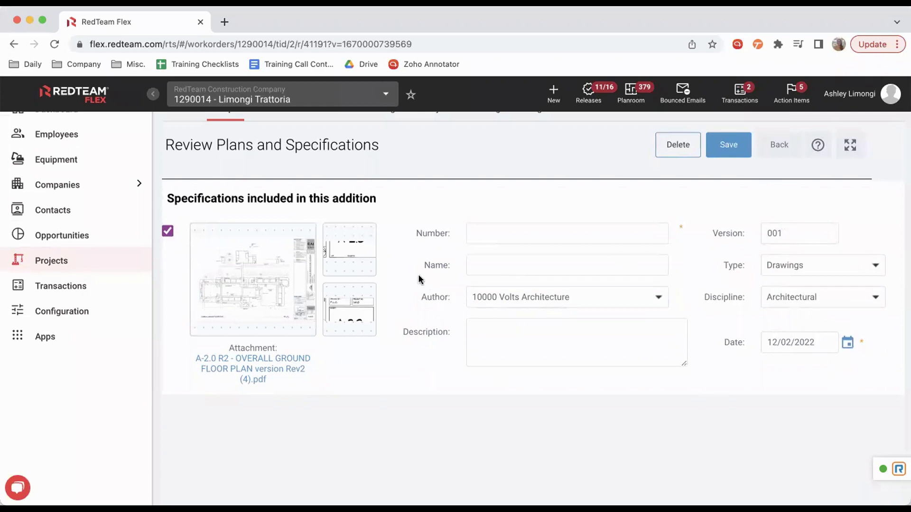
Try selecting the sheet number A-2.0 in the title block for a drawing number rescan, and close the rescan without applying it.
left_click(256, 289)
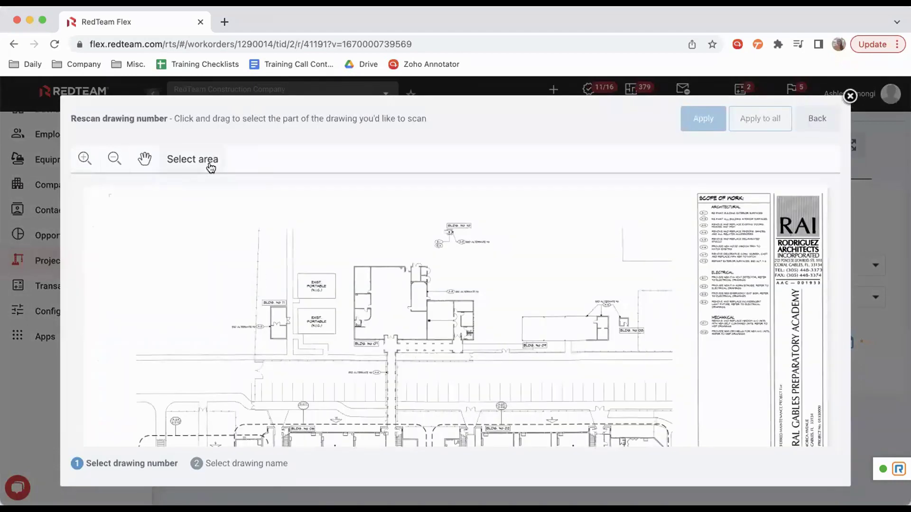
scroll(407, 301, "down", 5)
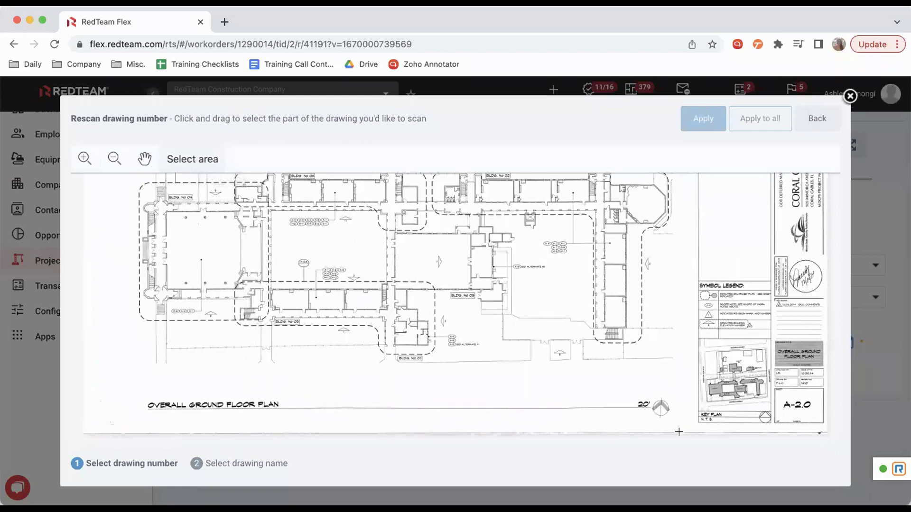
scroll(755, 389, "down", 1)
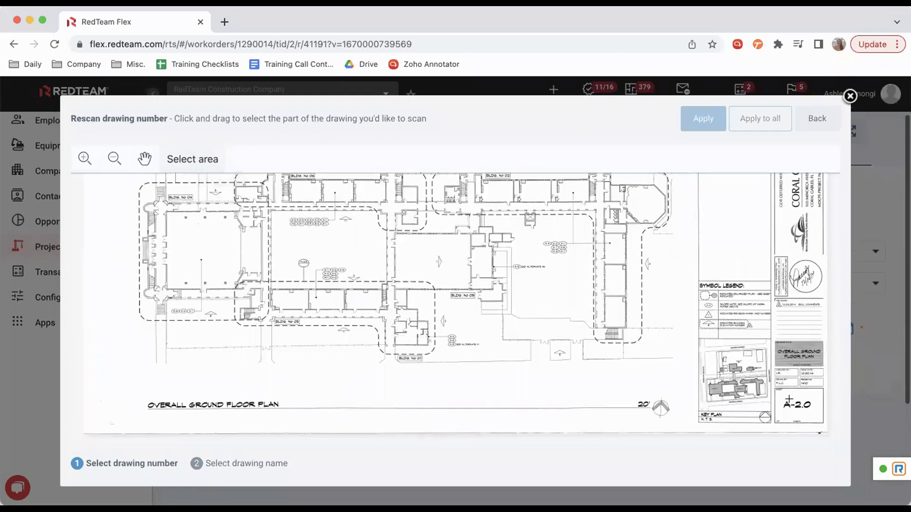
left_click_drag(778, 393, 822, 420)
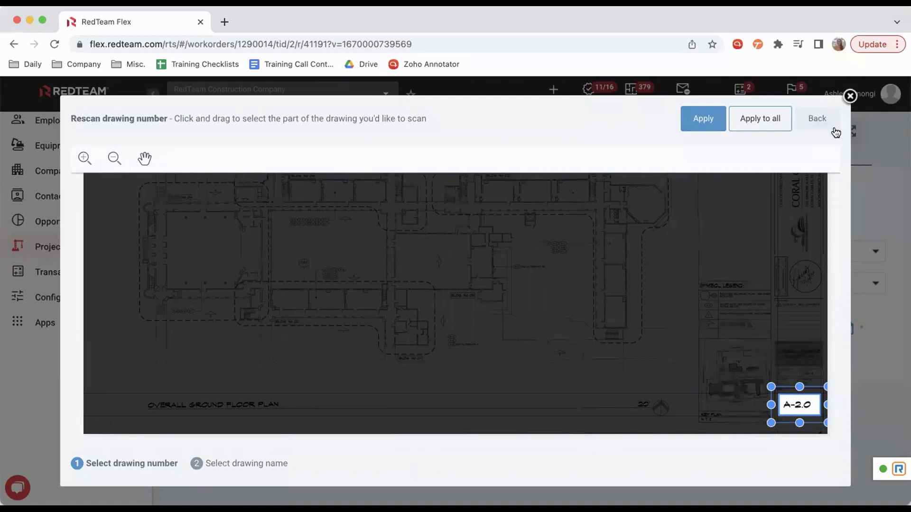
left_click(849, 98)
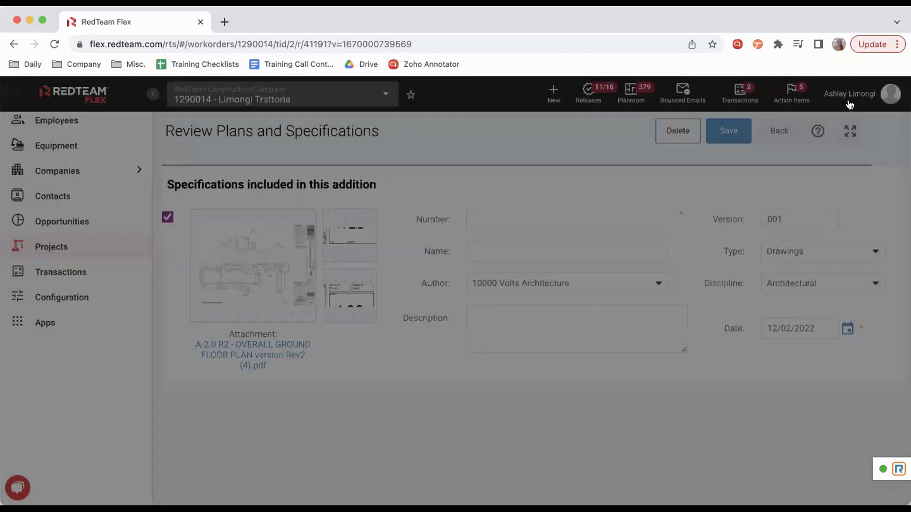
Enter A- 2.0 as the drawing's number and Test as its name.
left_click(487, 211)
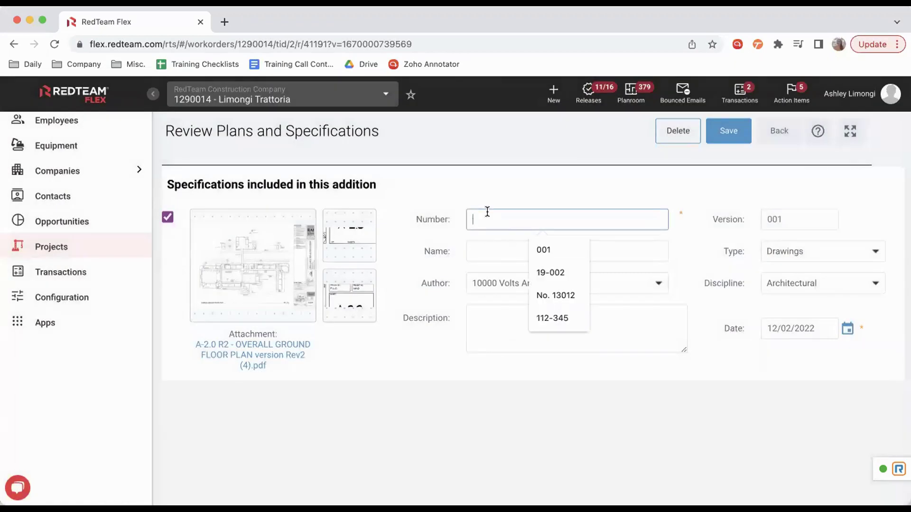
type("A- 2.0")
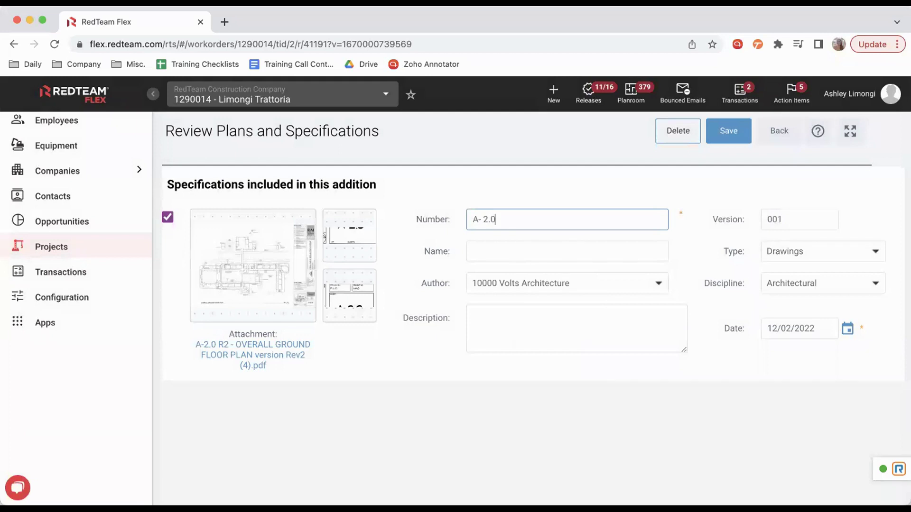
left_click(417, 207)
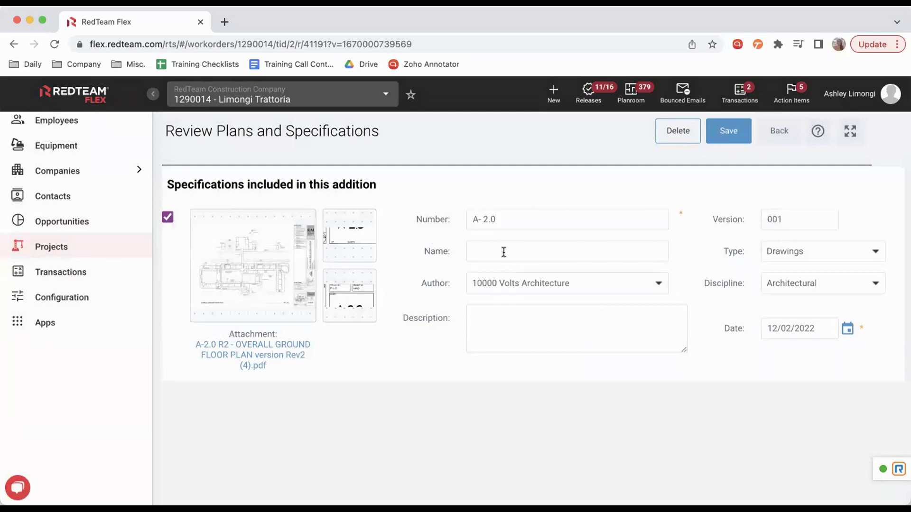
left_click(504, 253)
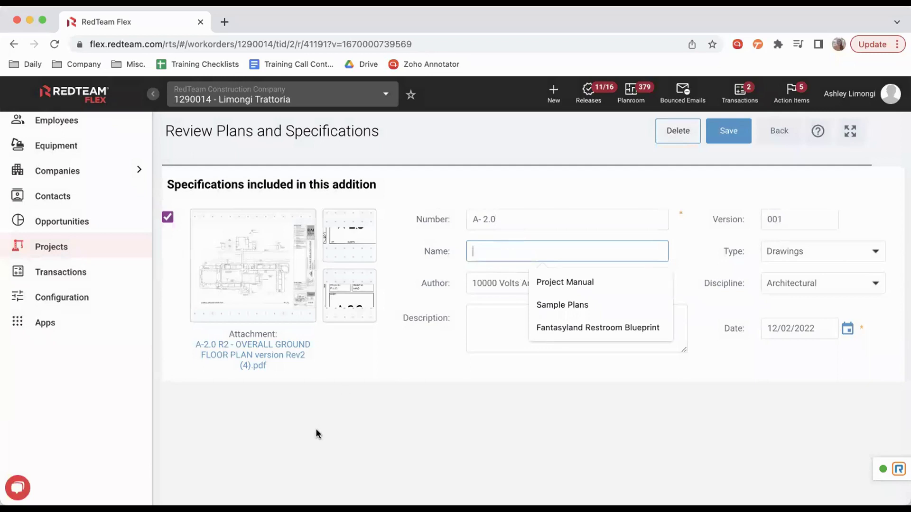
type("Test SPe")
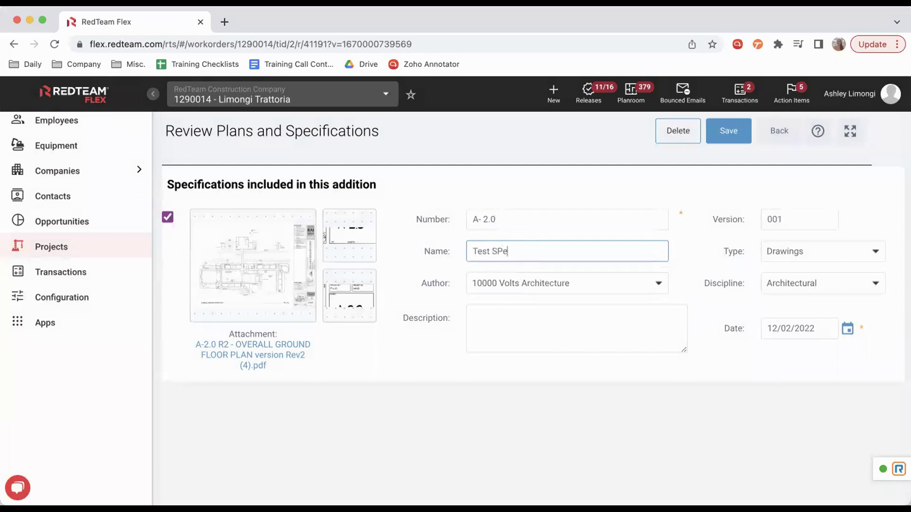
type("cification")
key("BackSpace")
key("BackSpace")
key("BackSpace")
Save the reviewed specification with its description left blank, and close the confirmation summary.
left_click(538, 328)
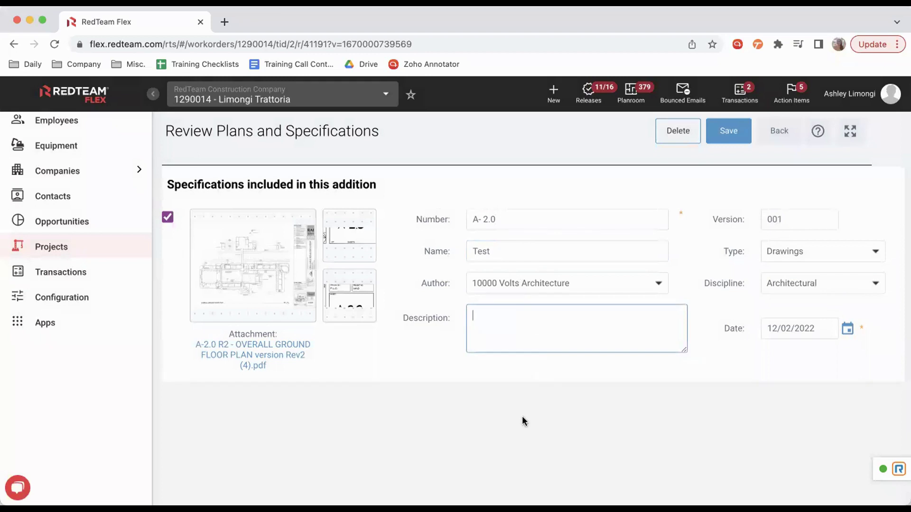
scroll(522, 415, "down", 1)
scroll(522, 416, "up", 2)
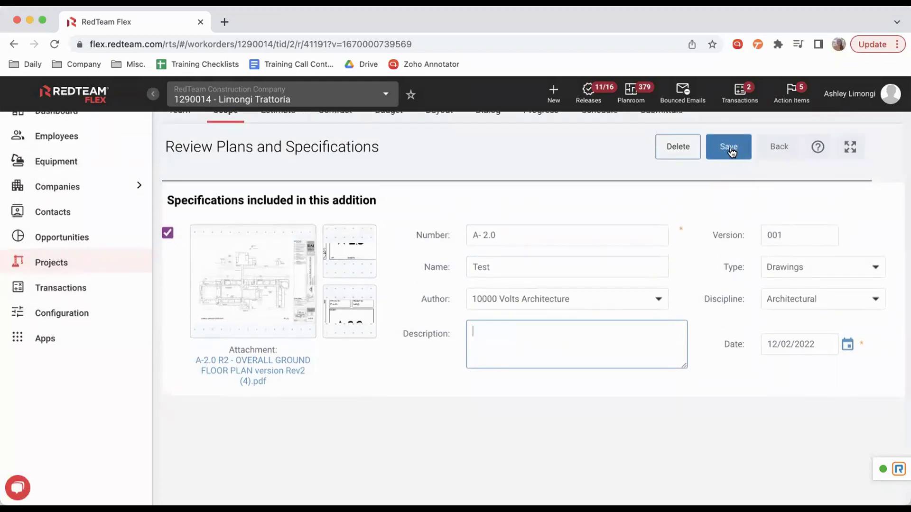
left_click(729, 148)
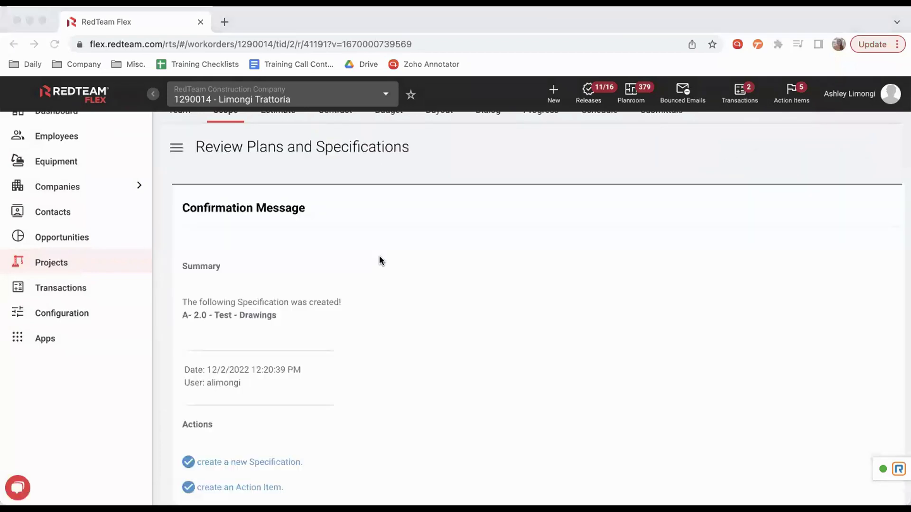
left_click(10, 19)
scroll(383, 342, "down", 3)
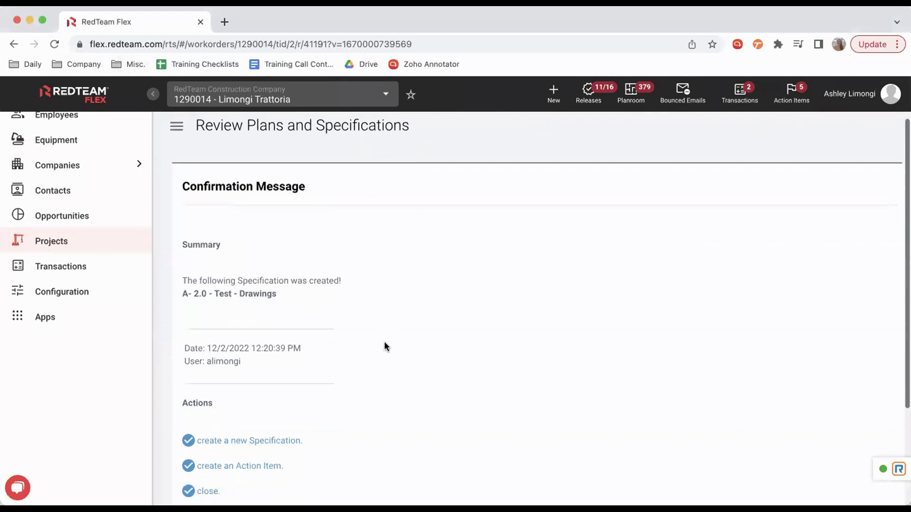
scroll(384, 341, "down", 1)
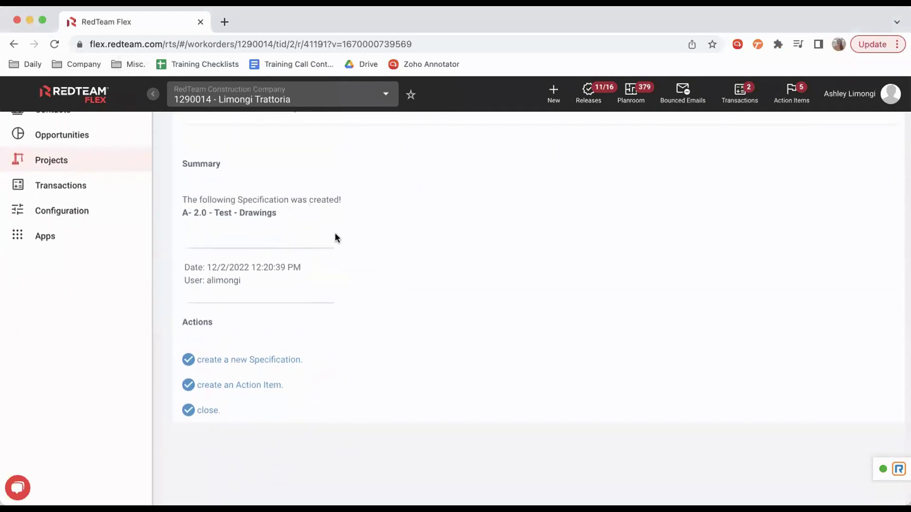
scroll(341, 370, "down", 1)
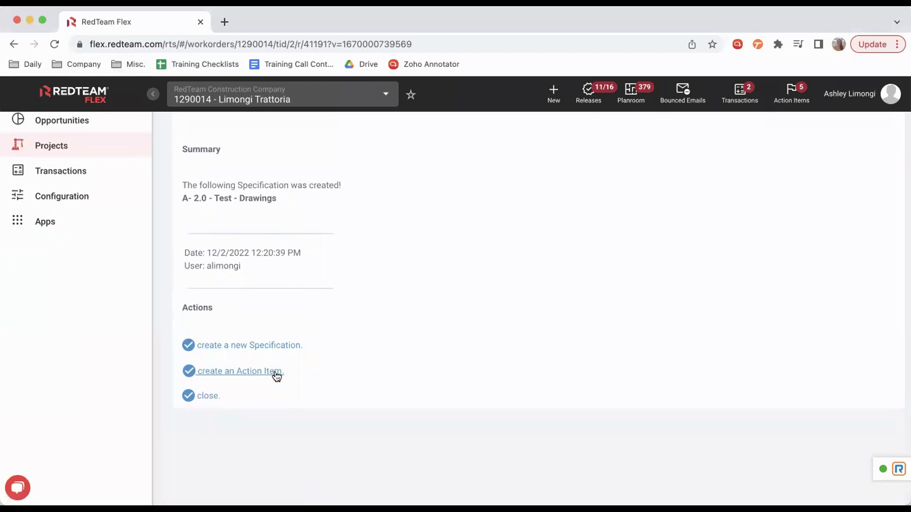
left_click(212, 397)
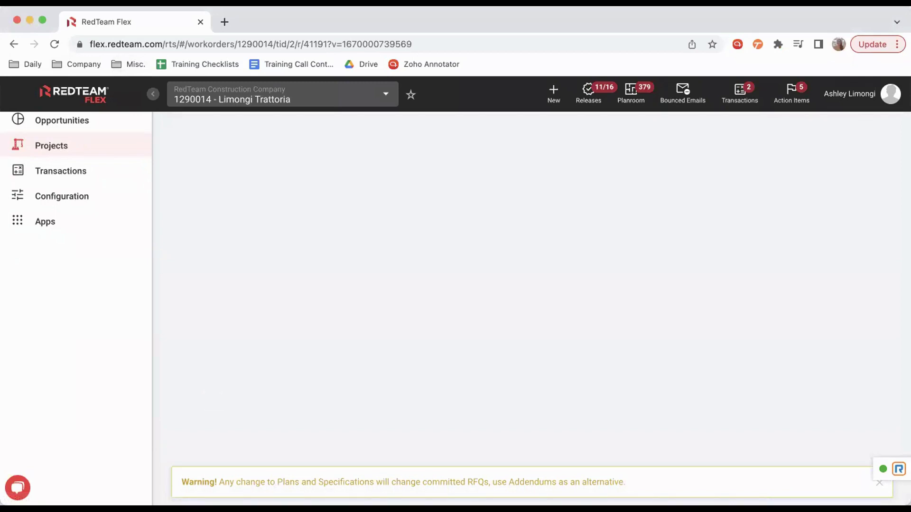
Dismiss the addendum warning and examine all columns of the A- 2.0 - Test row, from discipline through version, status and integrations.
left_click(879, 483)
scroll(346, 347, "up", 3)
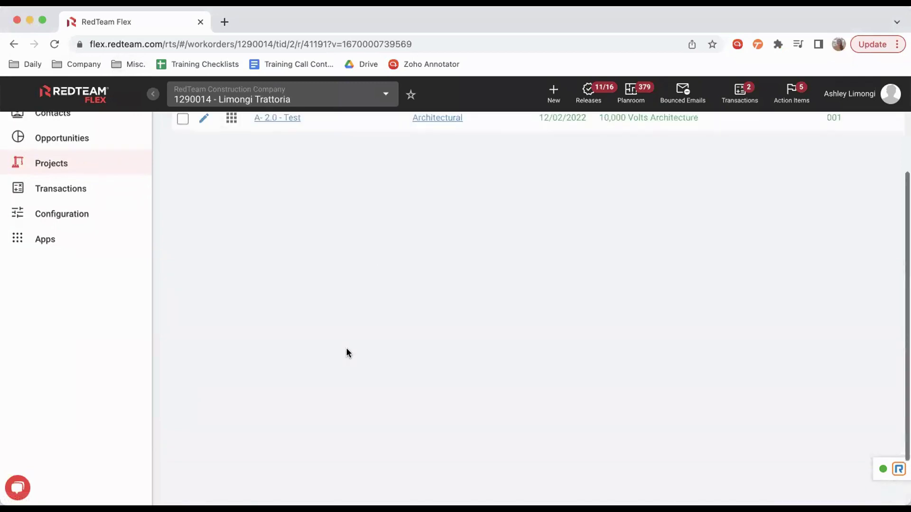
scroll(347, 349, "up", 3)
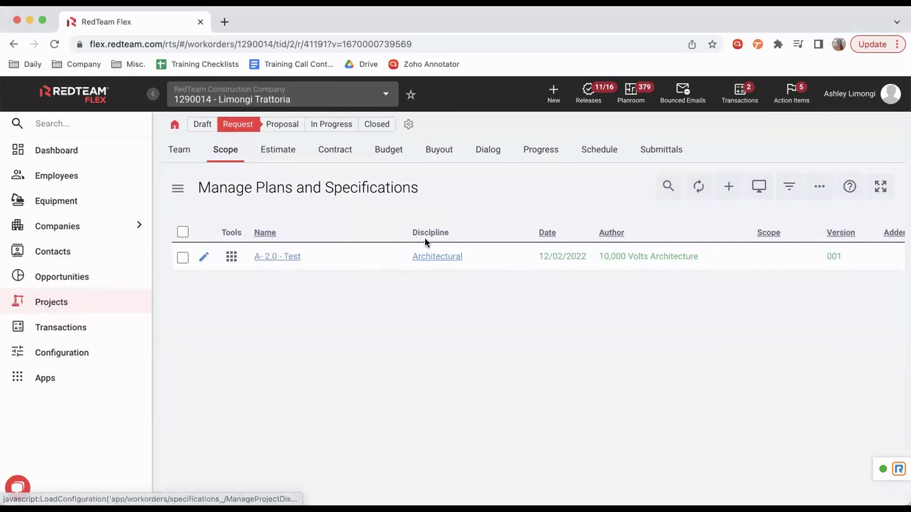
scroll(493, 267, "right", 5)
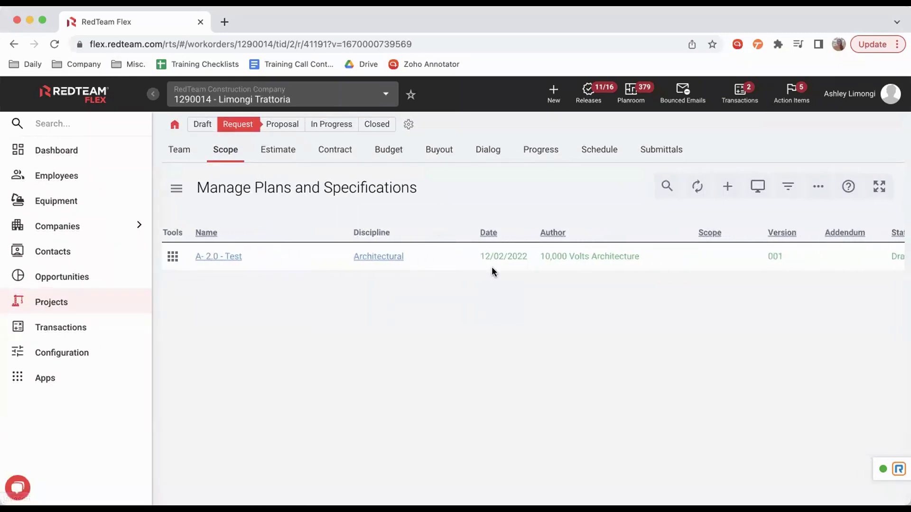
scroll(492, 271, "right", 1)
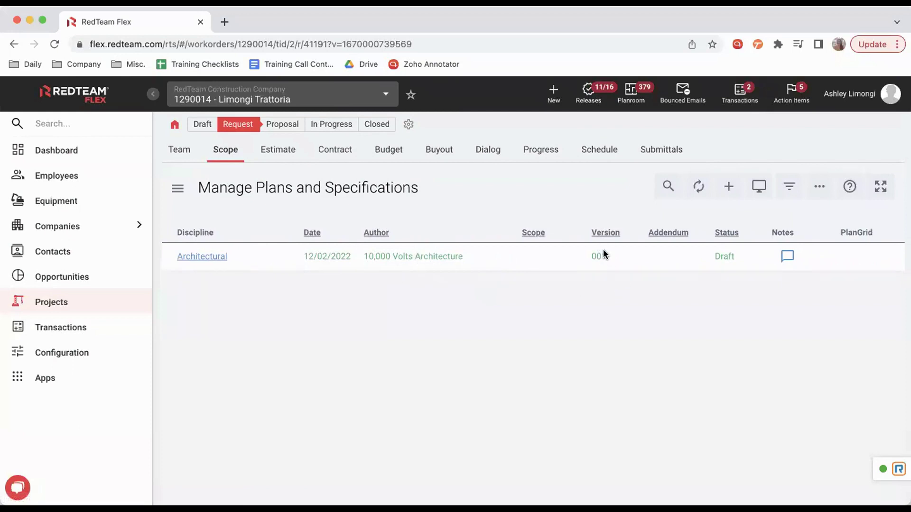
scroll(664, 268, "right", 2)
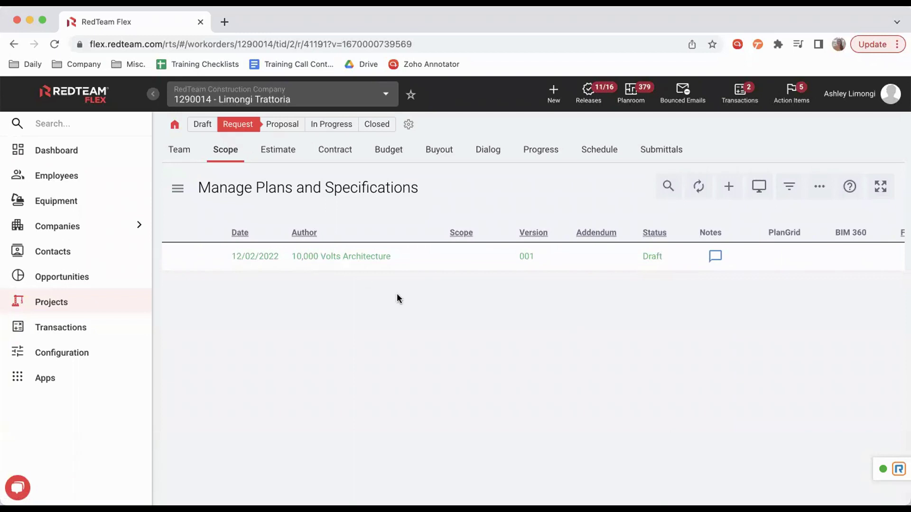
scroll(397, 297, "down", 1)
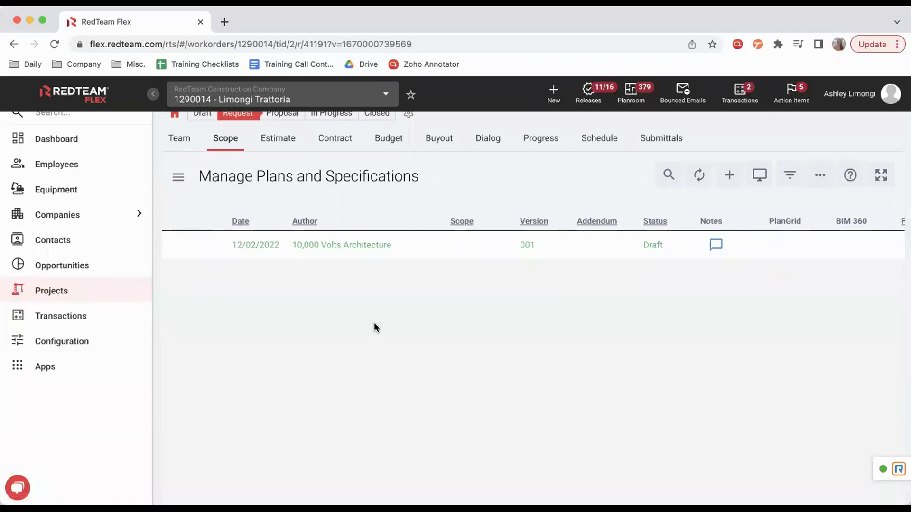
scroll(370, 341, "left", 5)
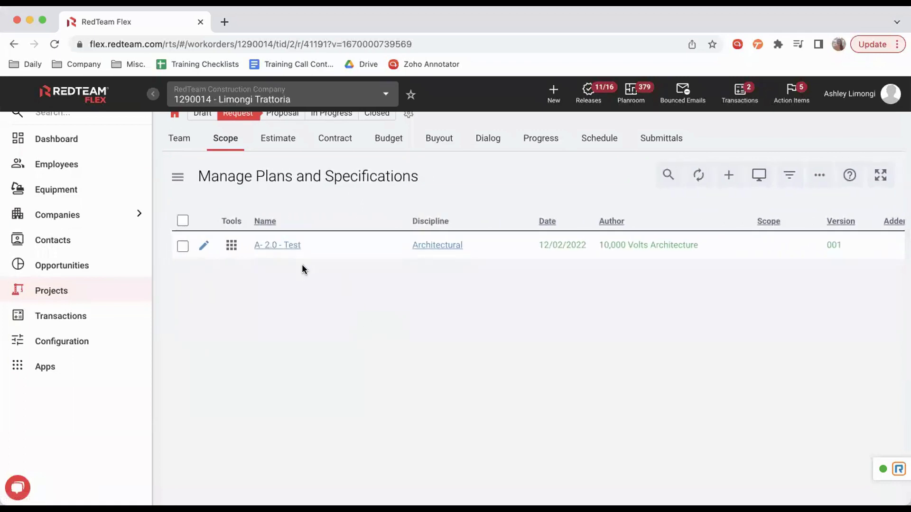
Preview the PDF attached to A- 2.0 - Test, look over the sheet, and close it.
left_click(231, 247)
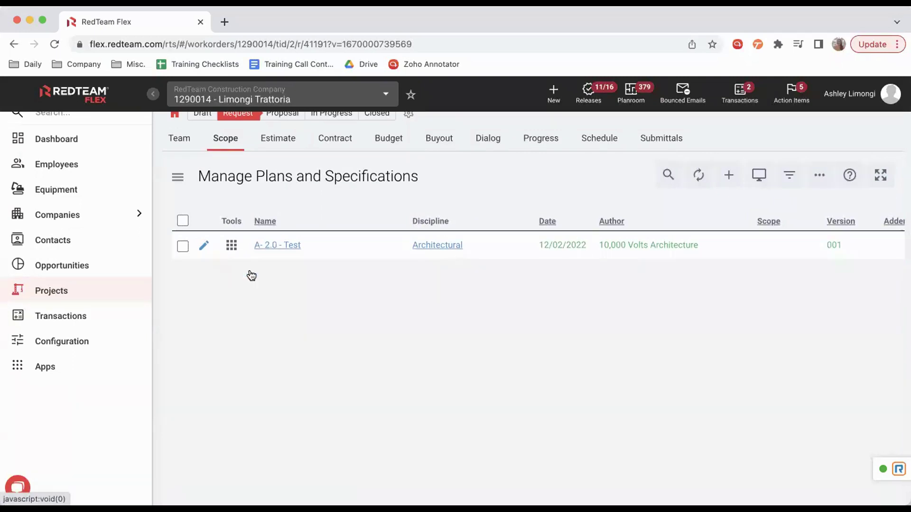
left_click(251, 275)
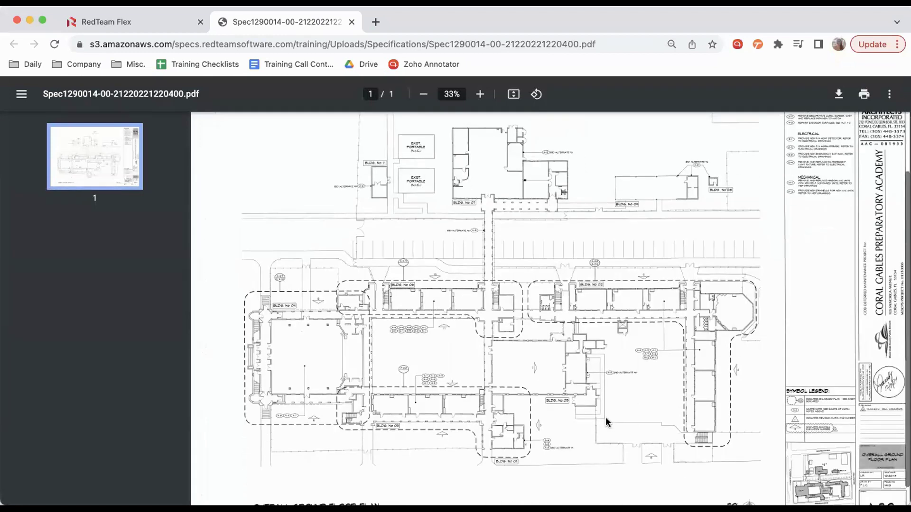
scroll(605, 417, "down", 3)
scroll(606, 422, "up", 3)
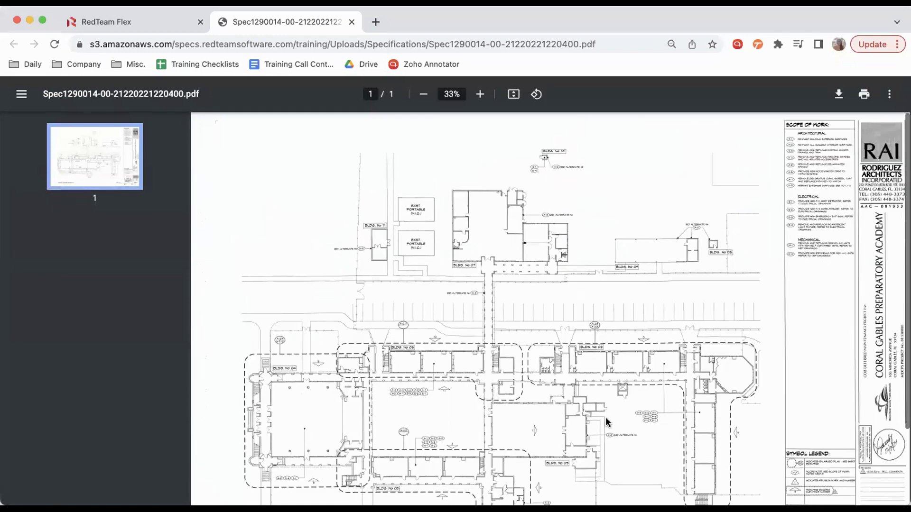
left_click(351, 22)
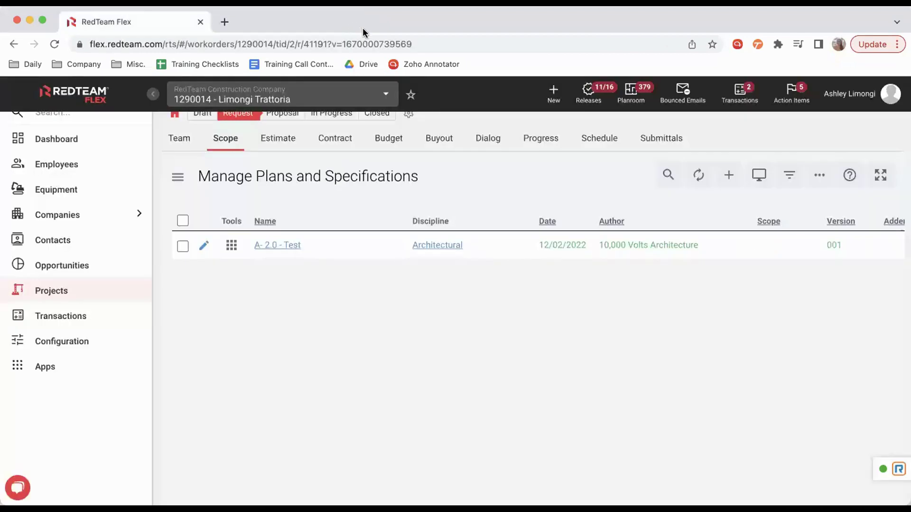
Open the A- 2.0 - Test specification for editing, look over its fields and attachment options, and leave without saving.
left_click(204, 246)
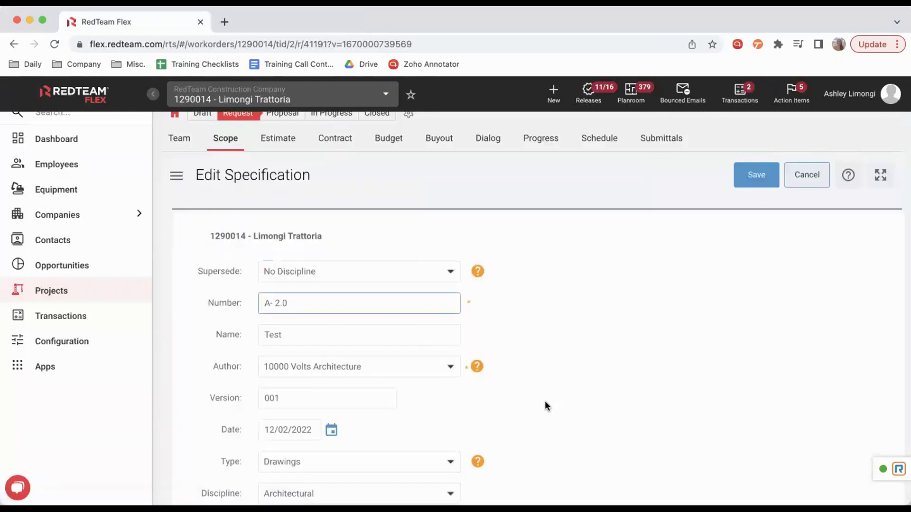
scroll(545, 407, "down", 2)
scroll(558, 396, "down", 5)
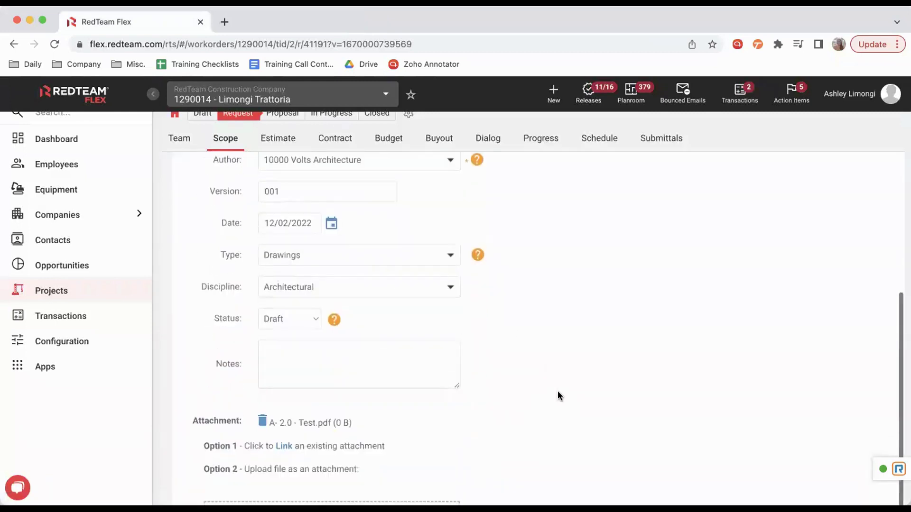
scroll(558, 396, "up", 6)
left_click(807, 186)
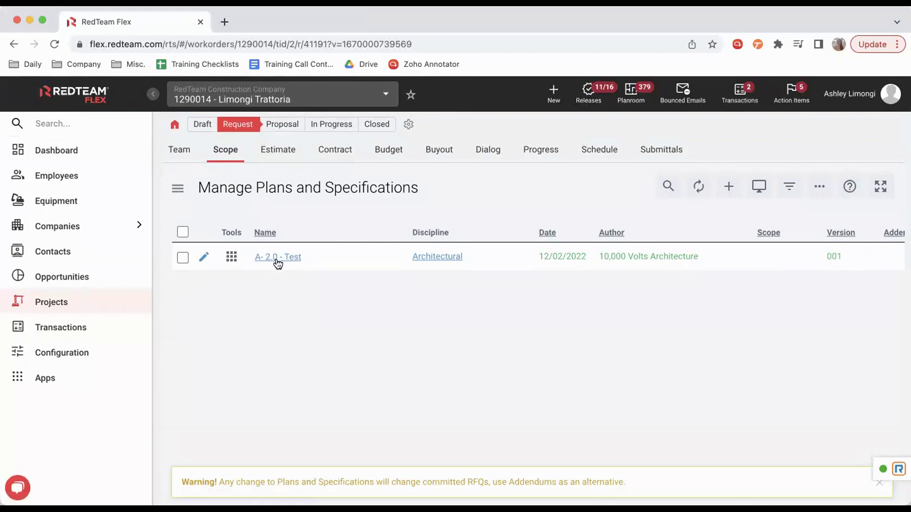
Commit the A- 2.0 - Test drawing and check its status in the plans and specifications list.
left_click(232, 259)
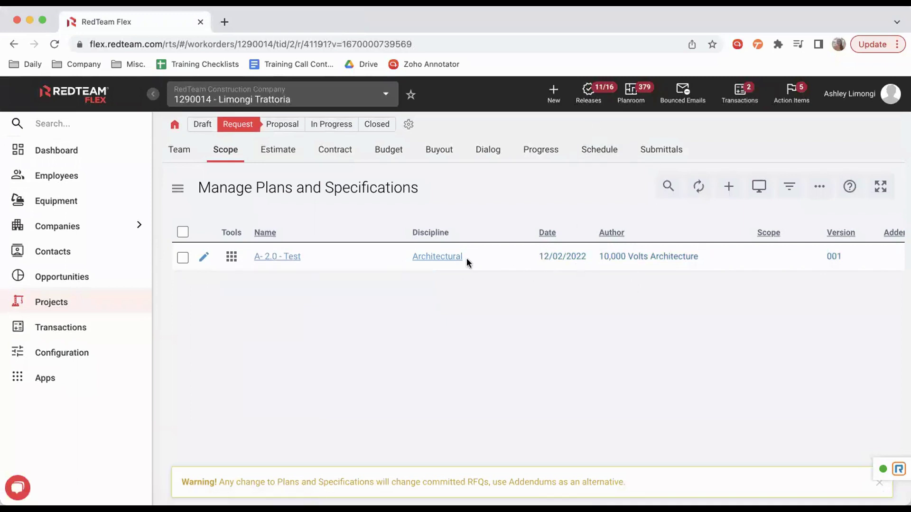
scroll(636, 260, "right", 5)
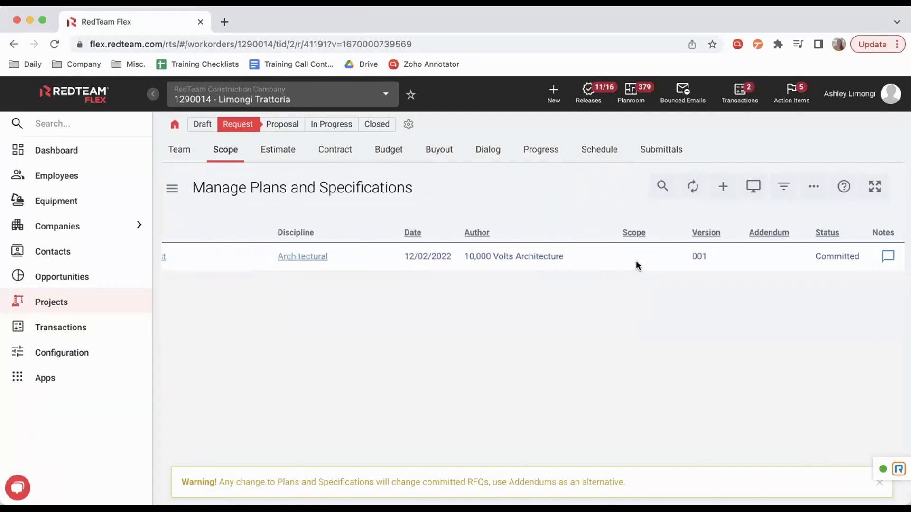
scroll(787, 266, "right", 3)
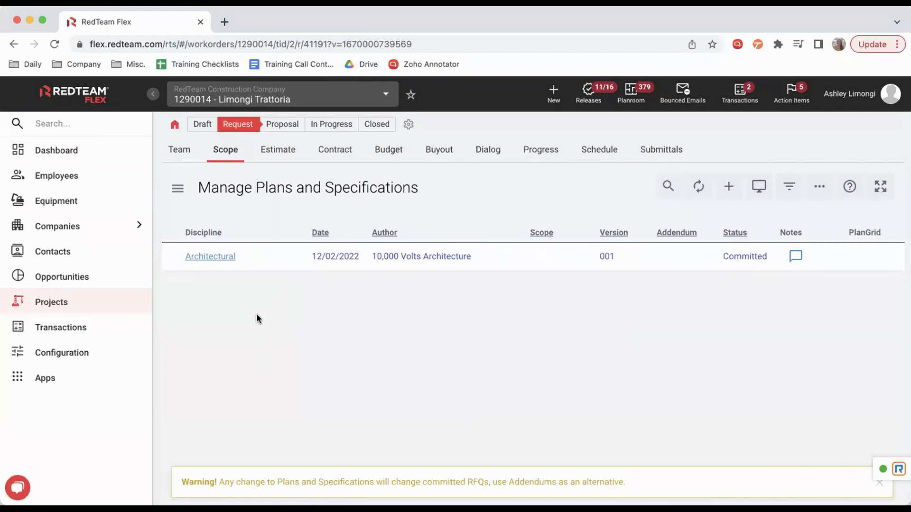
scroll(256, 313, "left", 8)
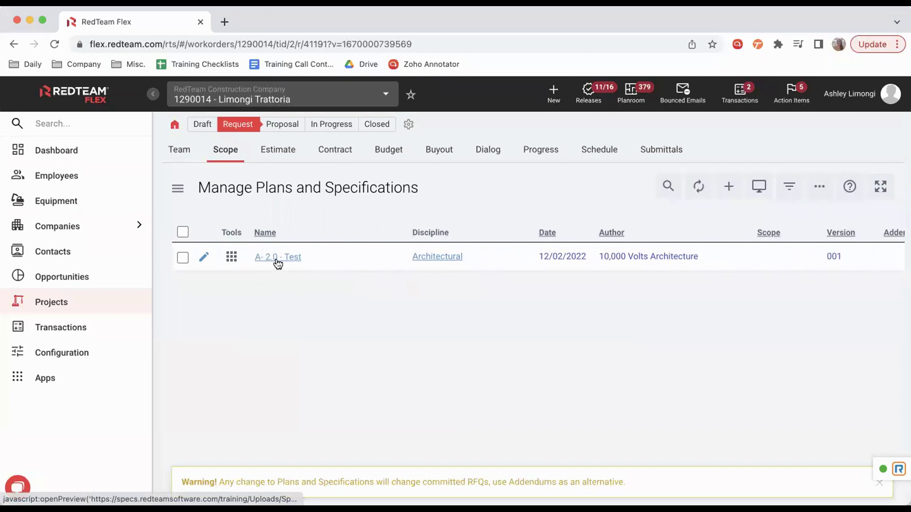
Open the A- 2.0 - Test drawing, check the drawings offered in its selector, and dismiss the version notice.
left_click(280, 256)
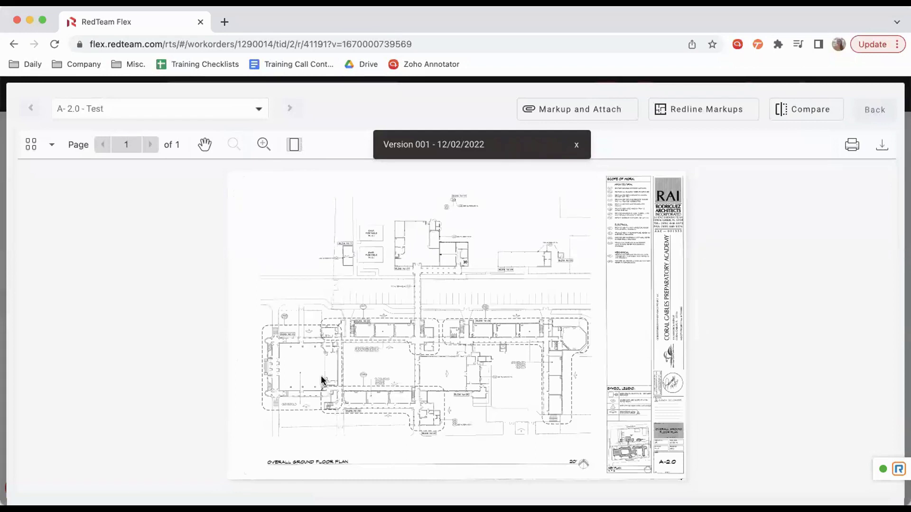
left_click(258, 113)
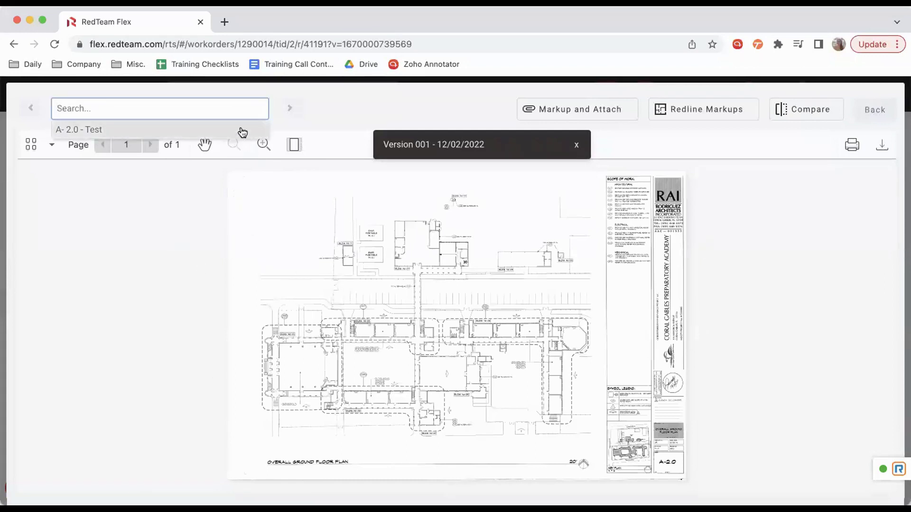
left_click(318, 108)
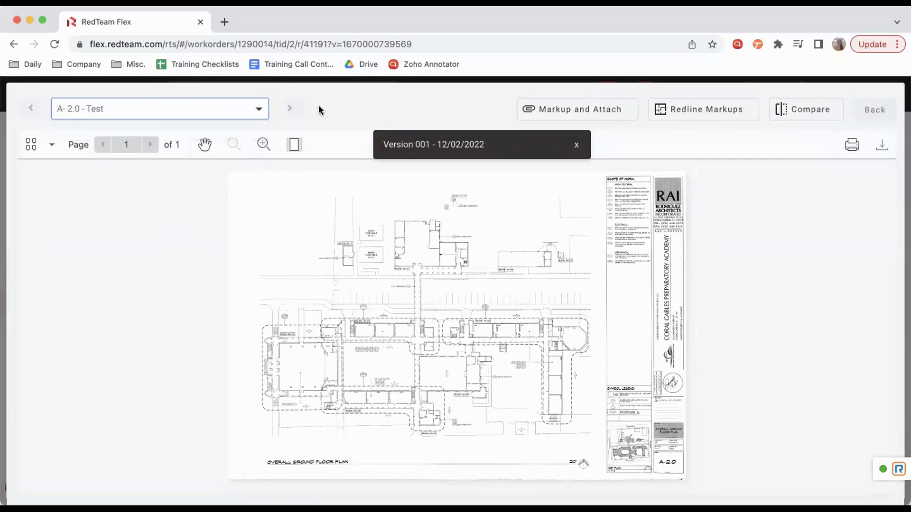
left_click(581, 147)
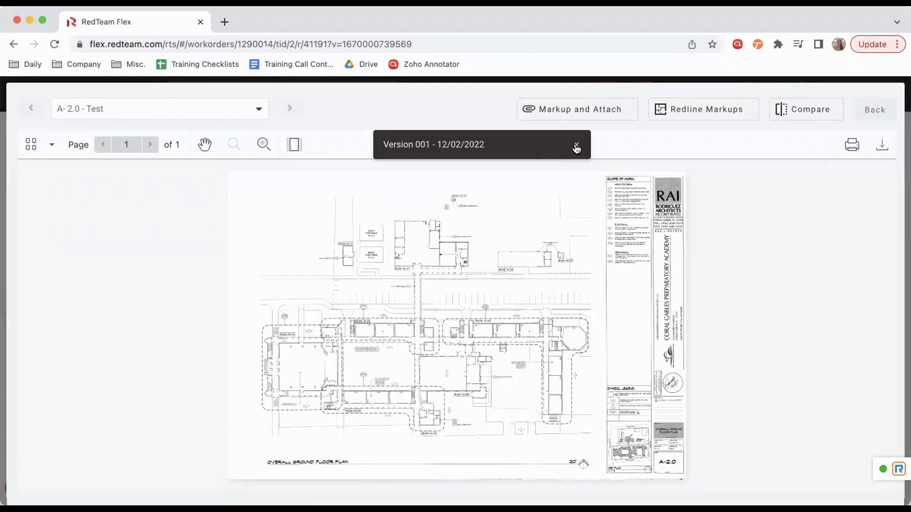
left_click(579, 146)
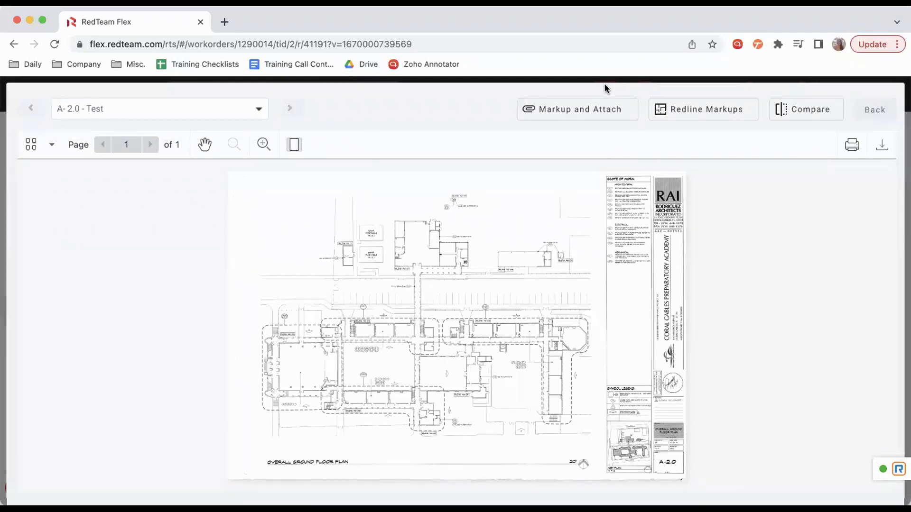
Start redline markups and draw a blue freehand loop around the small building in the upper-left part of the plan.
left_click(701, 111)
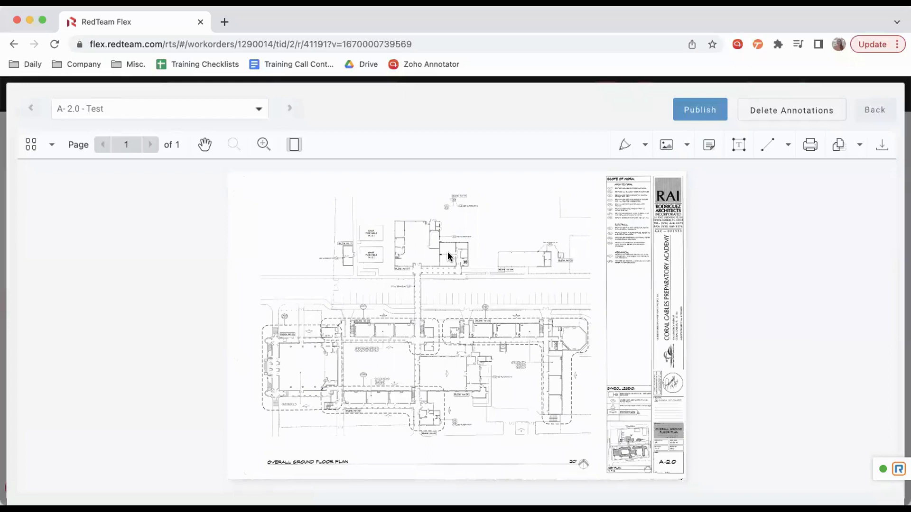
left_click(625, 146)
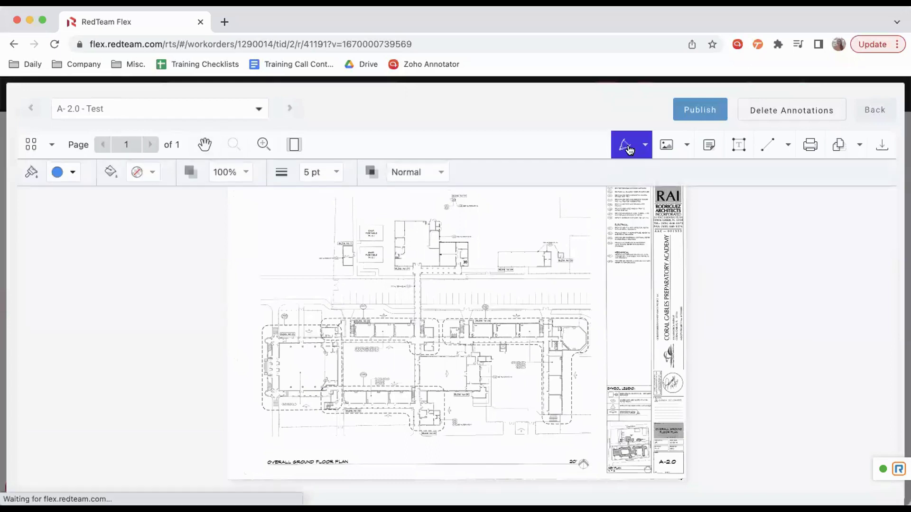
mouse_move(310, 243)
left_mouse_down()
mouse_move(384, 275)
mouse_move(338, 227)
left_mouse_up()
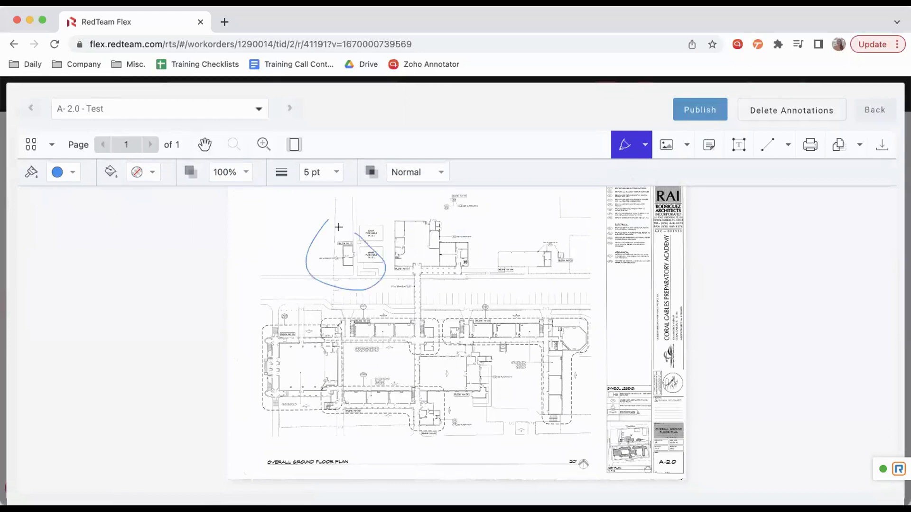
Look over the image markup options and add a yellow note reading "Test" in the upper-right part of the floor plan.
left_click(686, 147)
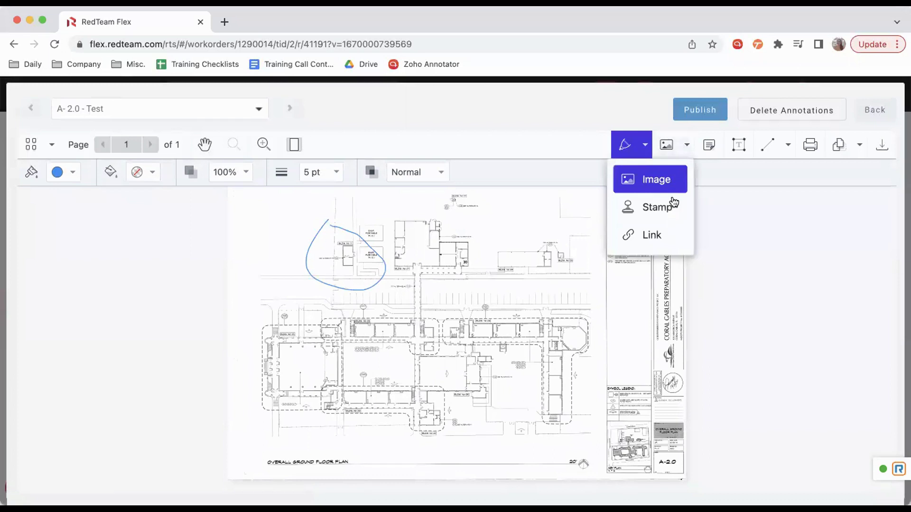
left_click(712, 145)
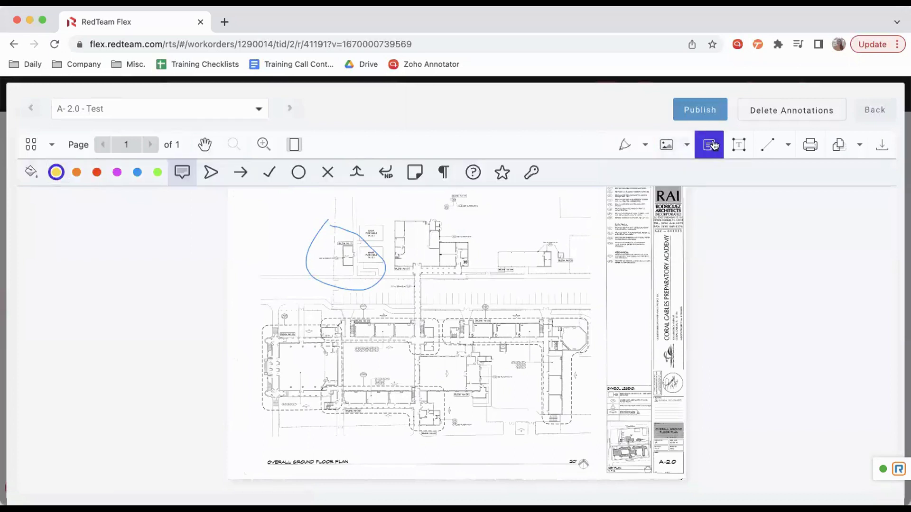
left_click(507, 232)
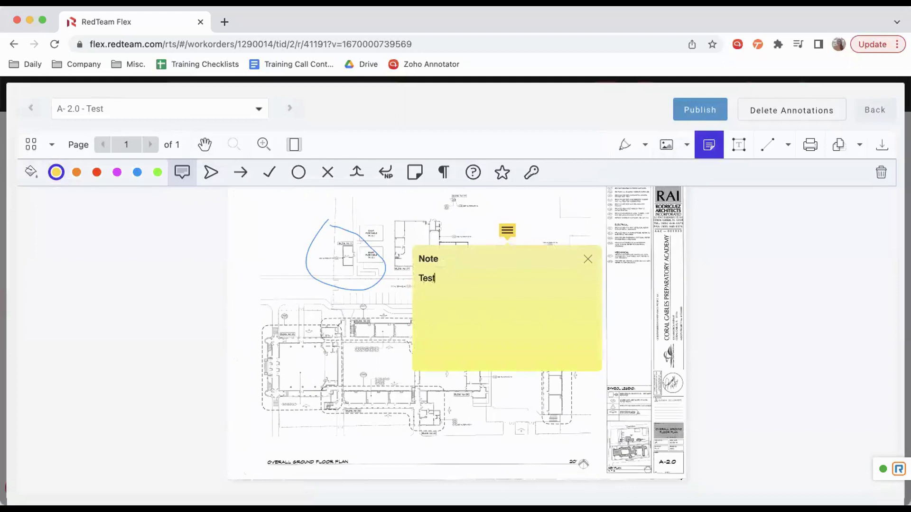
left_click(807, 289)
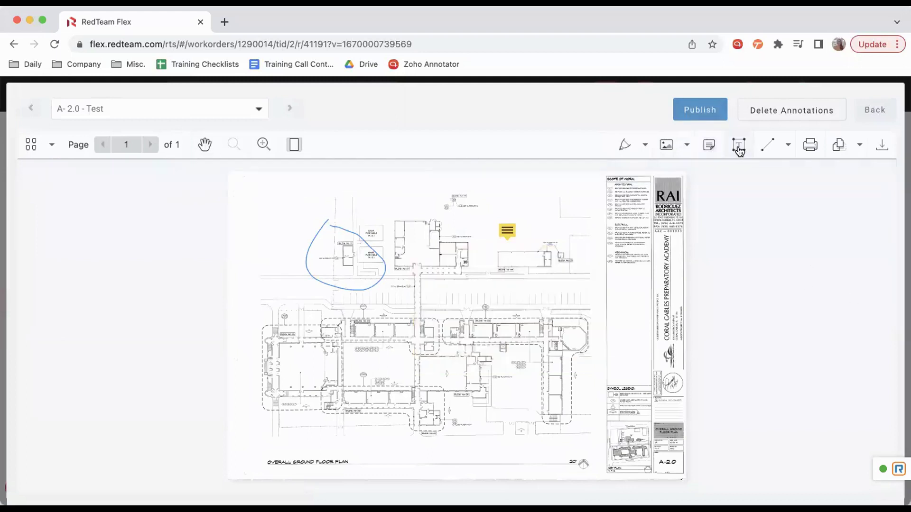
Publish the redline markups and reopen A- 2.0 - Test to check the published annotations, closing the preview when done.
left_click(694, 119)
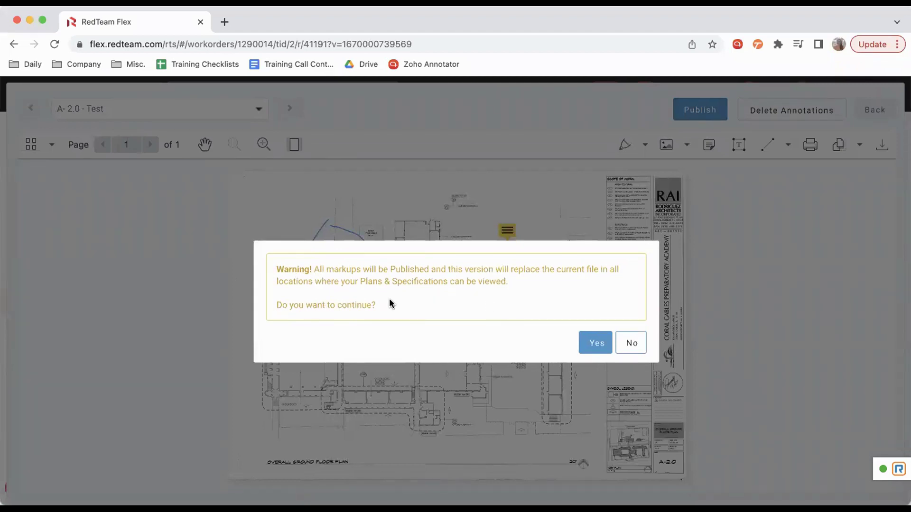
left_click(594, 344)
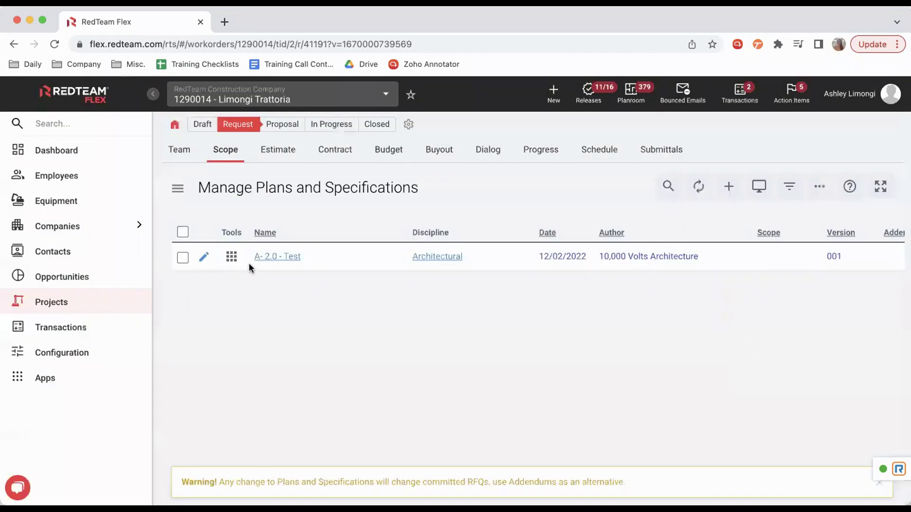
left_click(266, 257)
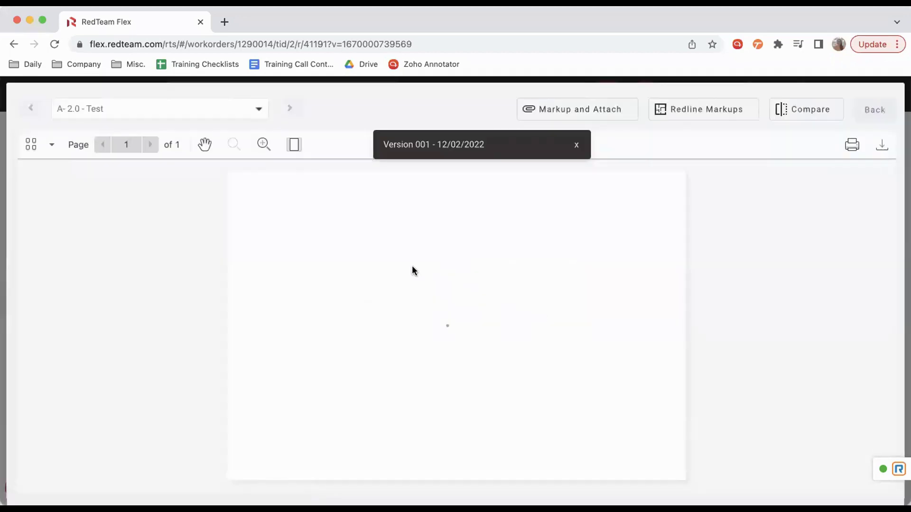
left_click(576, 148)
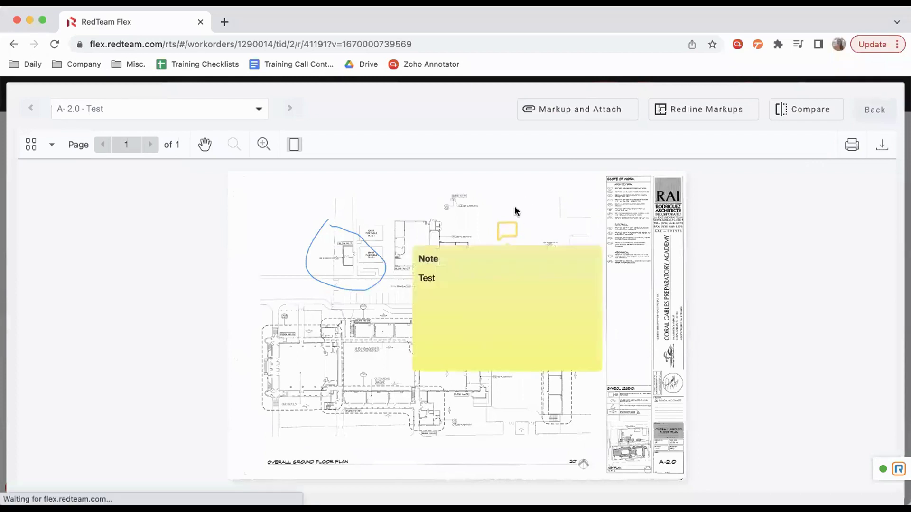
left_click(881, 117)
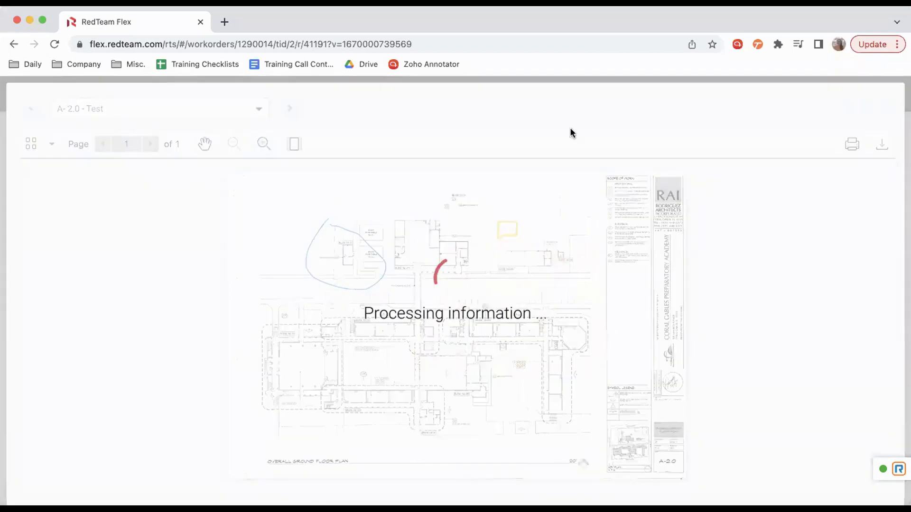
Check the columns and status of A- 2.0 - Test, dismiss the addendum warning, and look at the options for adding plans.
scroll(481, 385, "down", 1)
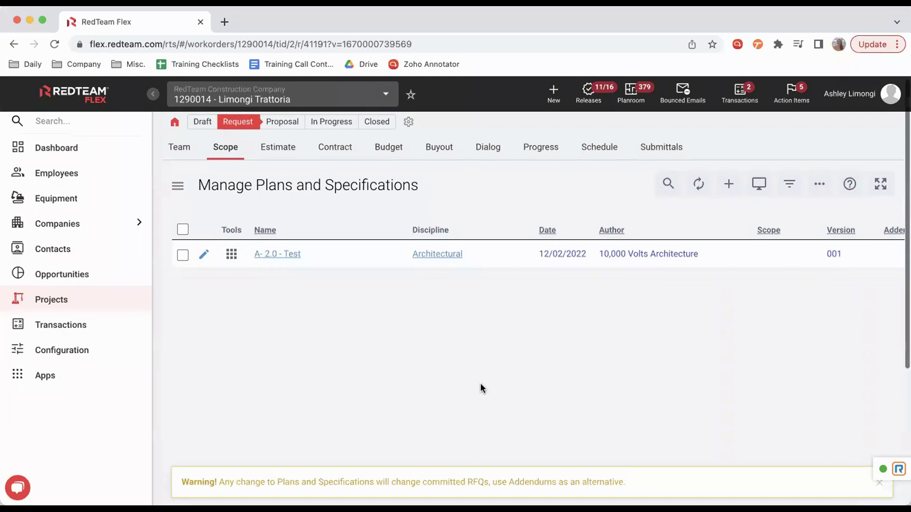
scroll(481, 388, "up", 1)
scroll(481, 388, "right", 5)
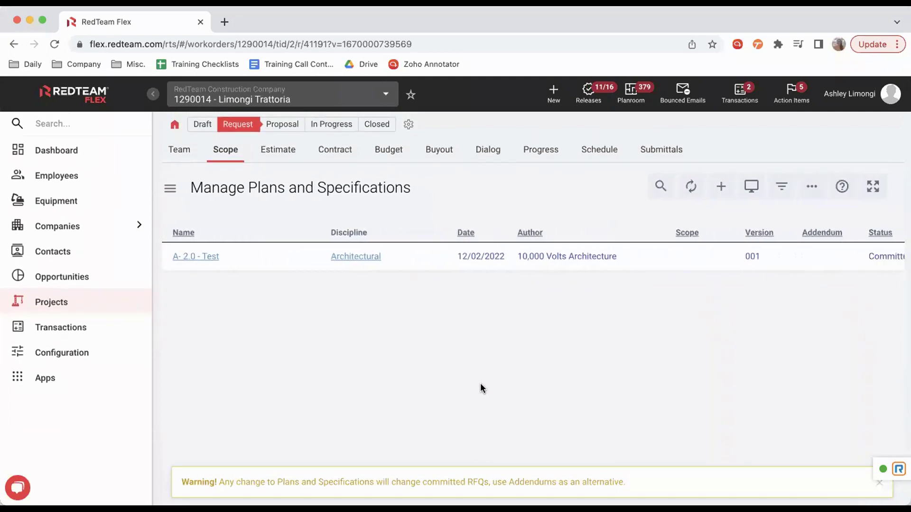
scroll(480, 388, "left", 5)
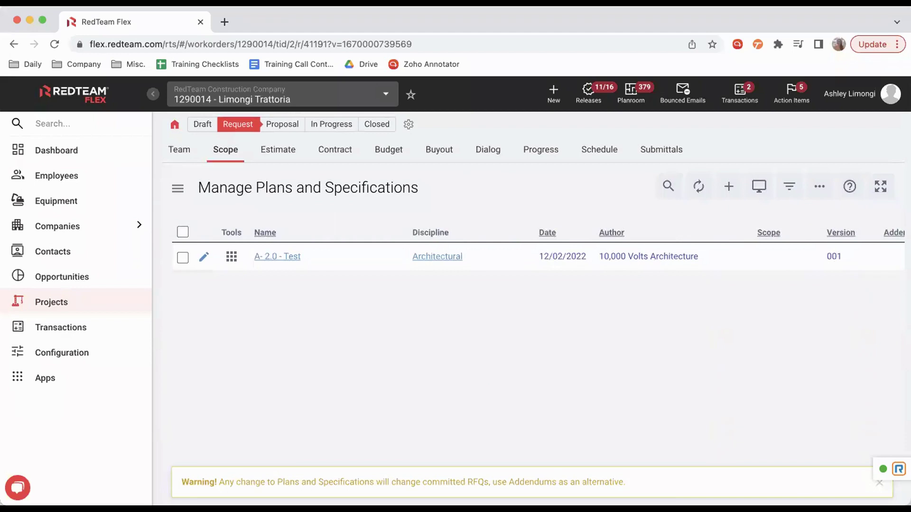
left_click(879, 484)
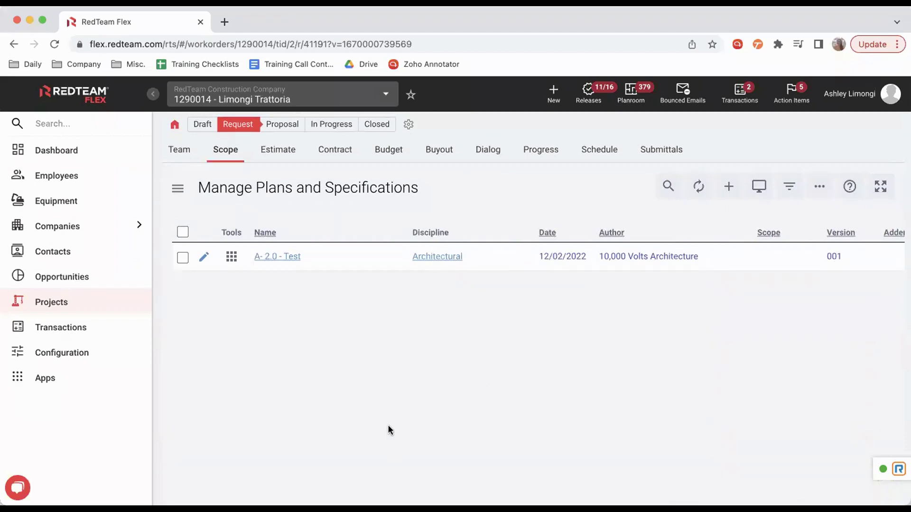
left_click(729, 195)
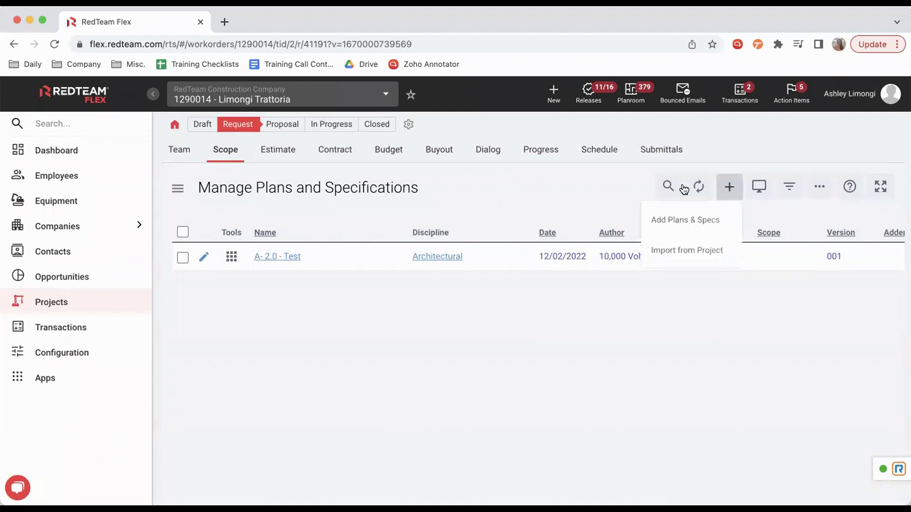
left_click(621, 181)
Go to the project's addendums, dismiss the warning, and start a new addendum.
left_click(179, 190)
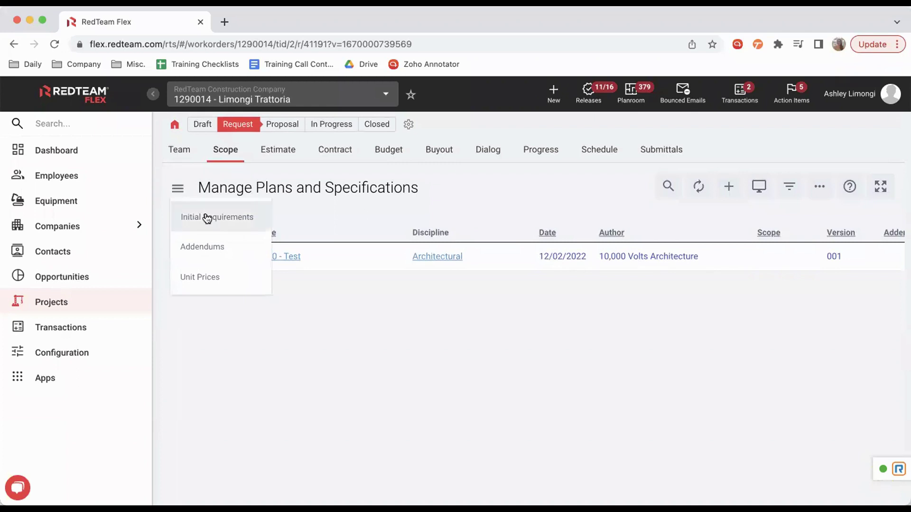
left_click(217, 248)
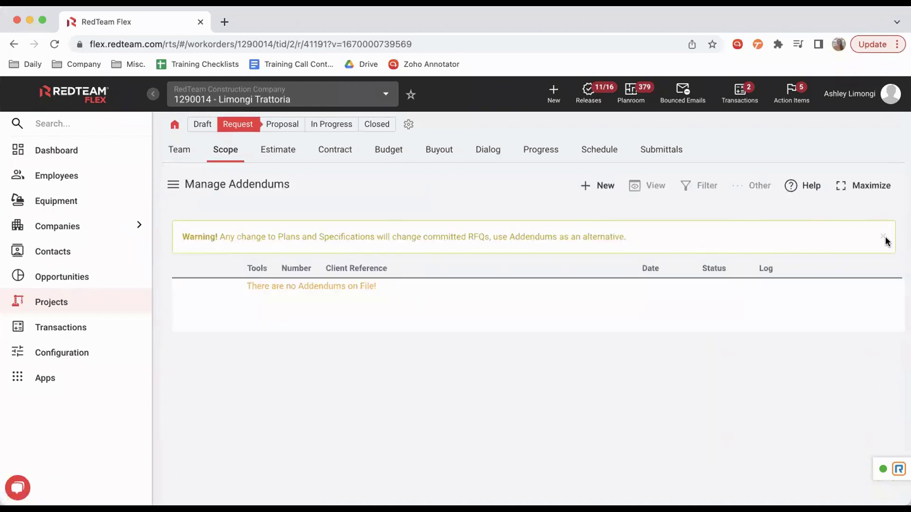
left_click(883, 236)
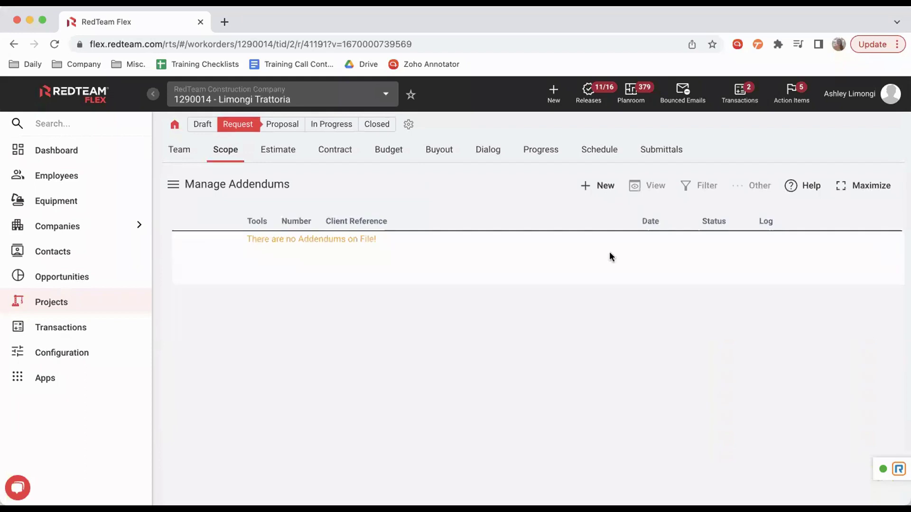
left_click(587, 188)
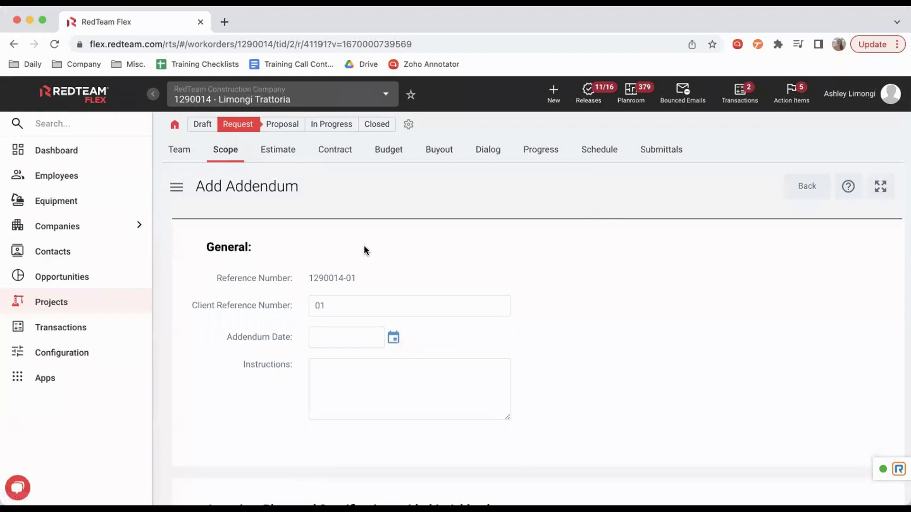
Review the addendum's reference number fields and set the addendum date to 12/02/2022.
scroll(323, 262, "down", 1)
scroll(322, 262, "up", 1)
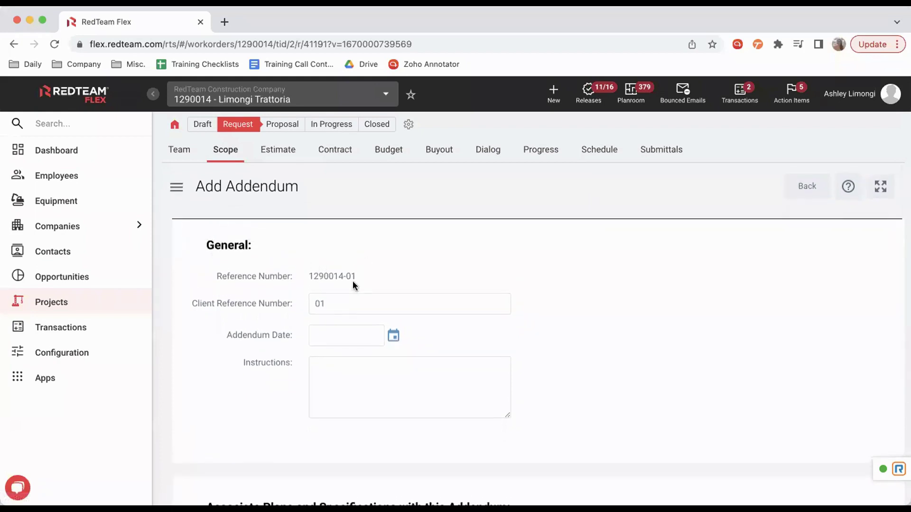
scroll(372, 272, "down", 1)
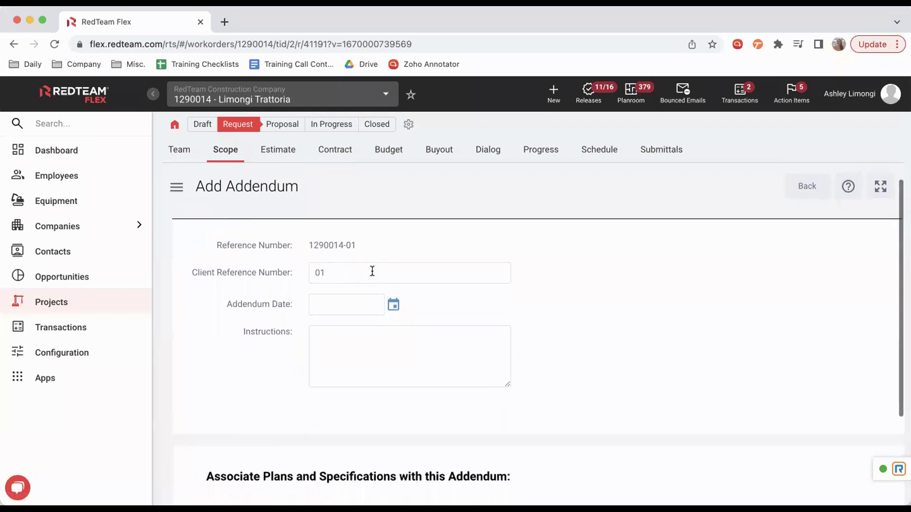
left_click(352, 270)
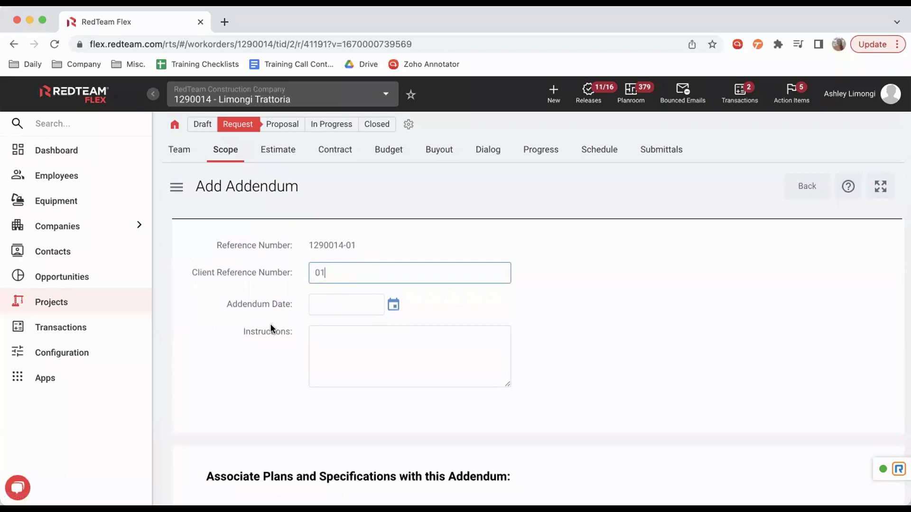
scroll(271, 324, "down", 1)
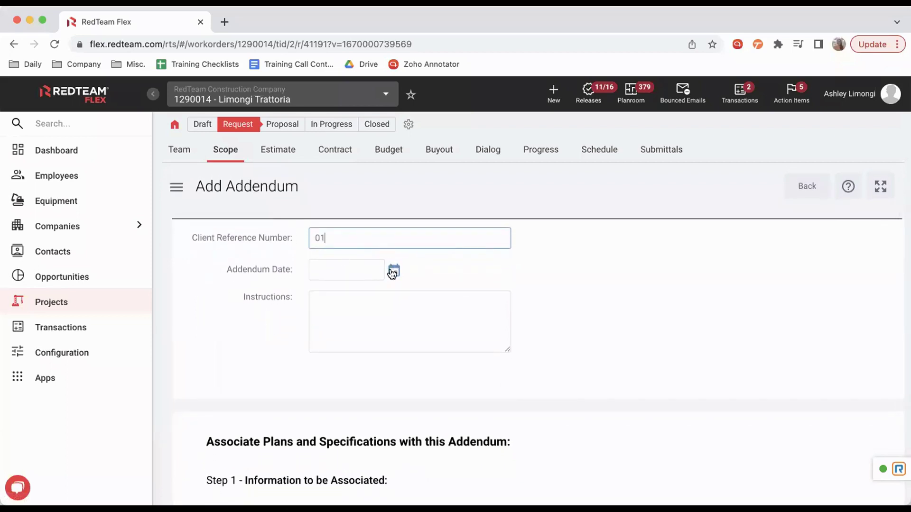
left_click(392, 273)
left_click(516, 347)
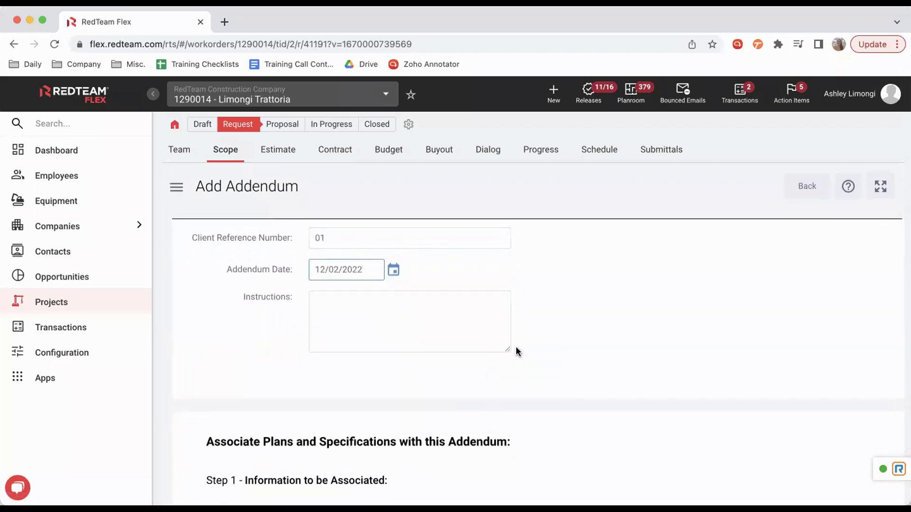
Examine the addendum's instructions field and the section for associating plans and specifications, including author, version, type and discipline.
left_click(368, 314)
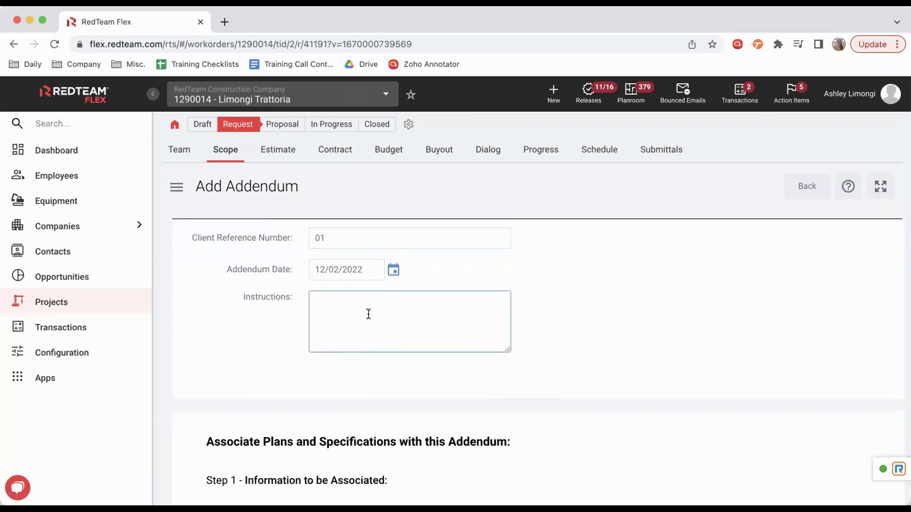
scroll(368, 314, "down", 3)
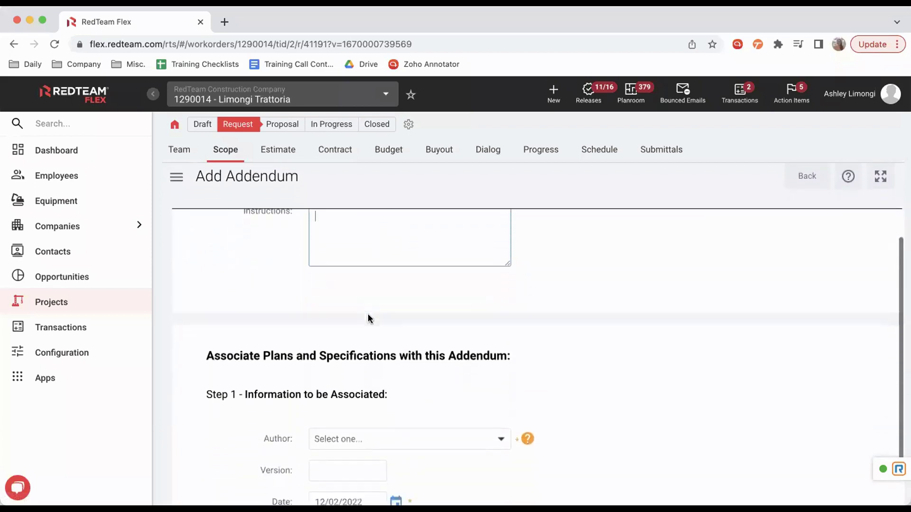
scroll(369, 314, "down", 5)
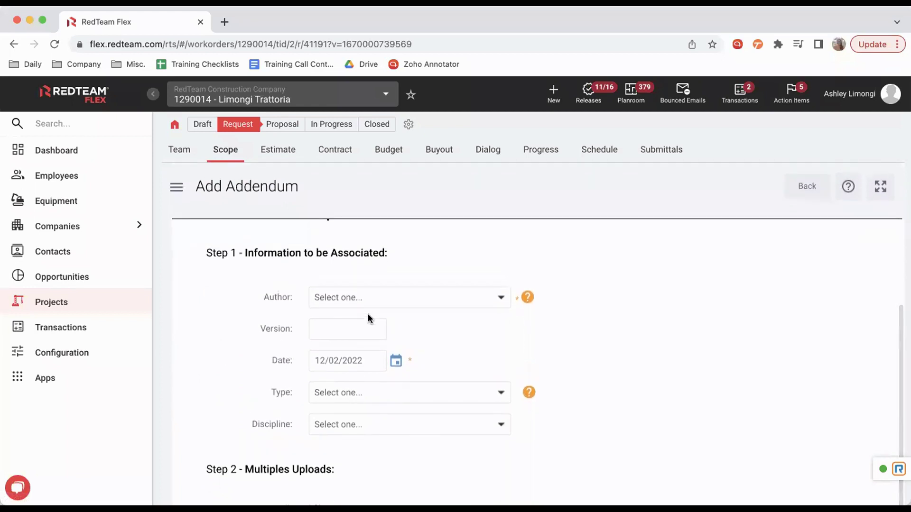
scroll(275, 267, "up", 2)
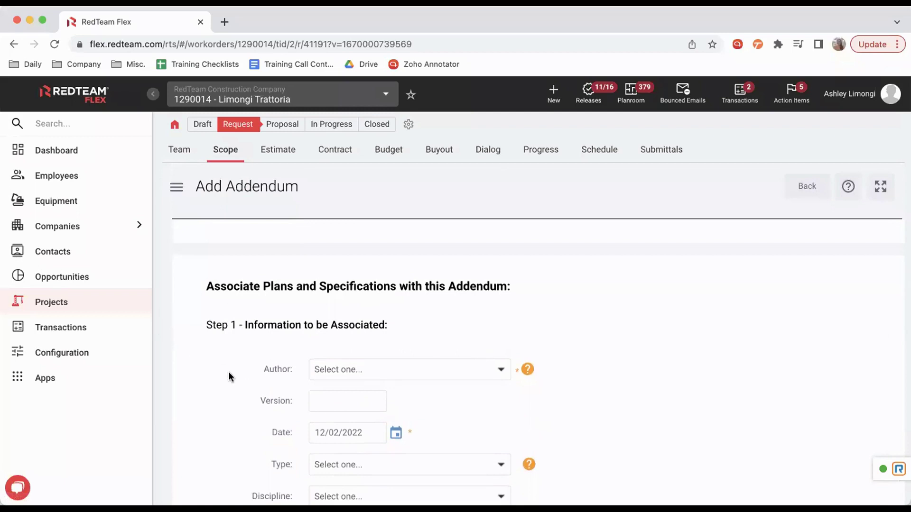
Set the associated plans' author to 10000 Volts Architecture, version to 001, type to Drawings and discipline to Architectural.
scroll(230, 374, "down", 2)
left_click(481, 281)
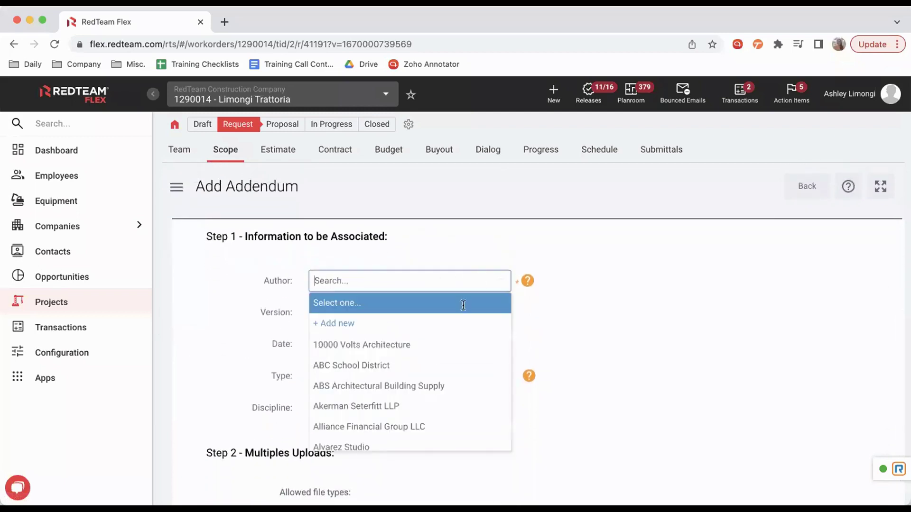
left_click(432, 348)
left_click(350, 311)
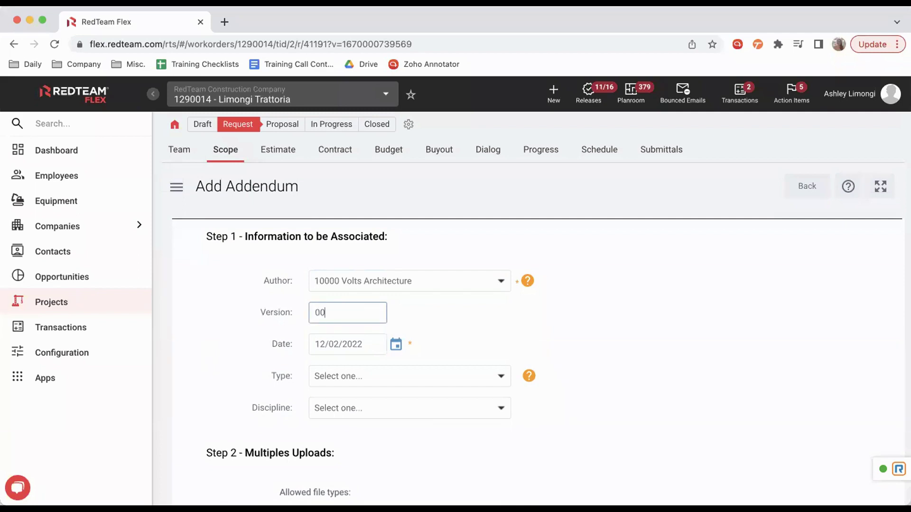
left_click(244, 320)
left_click(485, 380)
left_click(455, 417)
left_click(438, 402)
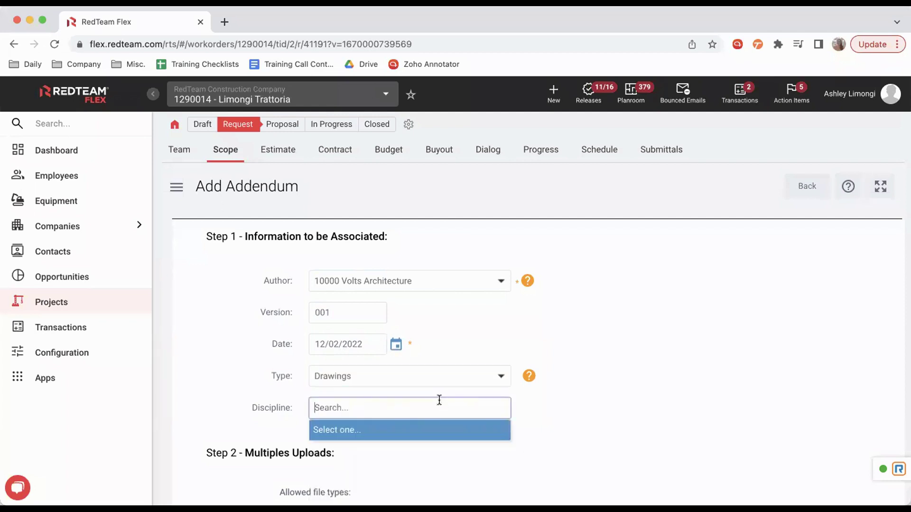
left_click(425, 493)
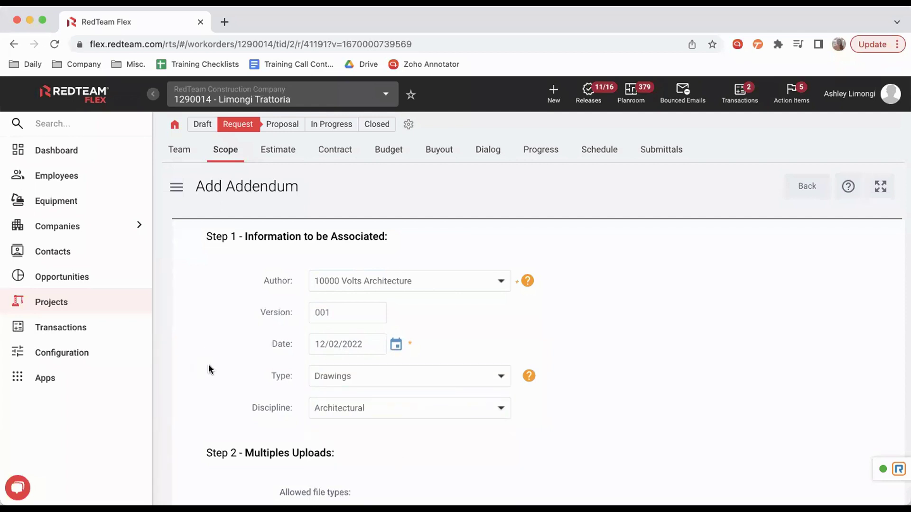
Add A-2.0 R2 - OVERALL GROUND FLOOR PLAN (version Rev2).pdf to the addendum as a split-pages file and upload it.
scroll(419, 427, "down", 2)
scroll(419, 429, "down", 5)
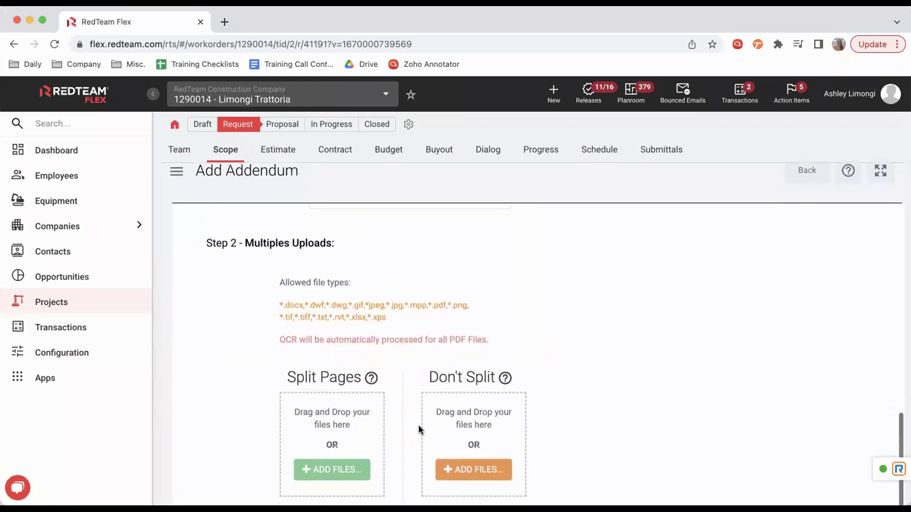
left_click(342, 382)
double_click(380, 185)
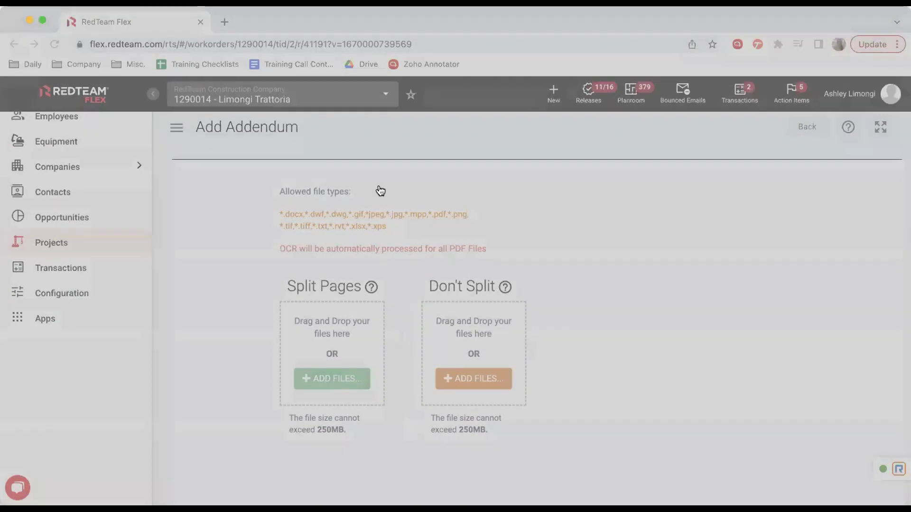
scroll(606, 417, "down", 1)
scroll(605, 420, "down", 3)
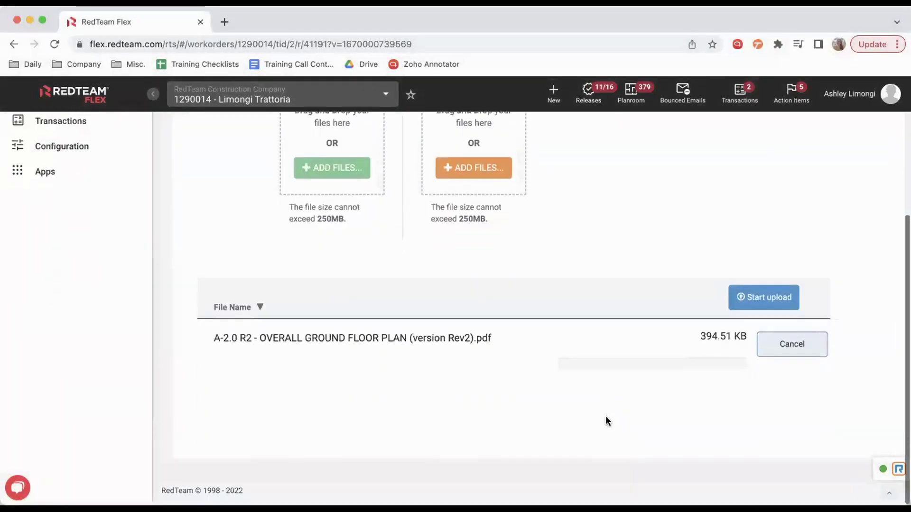
left_click(779, 312)
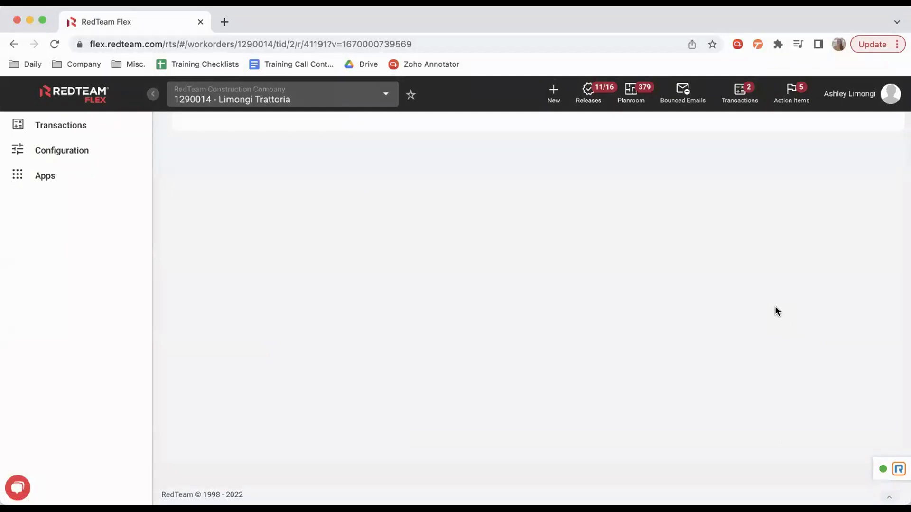
Reload the project's addendums to check the uploaded file's processing status, and dismiss the plans and specifications warning.
scroll(777, 311, "up", 3)
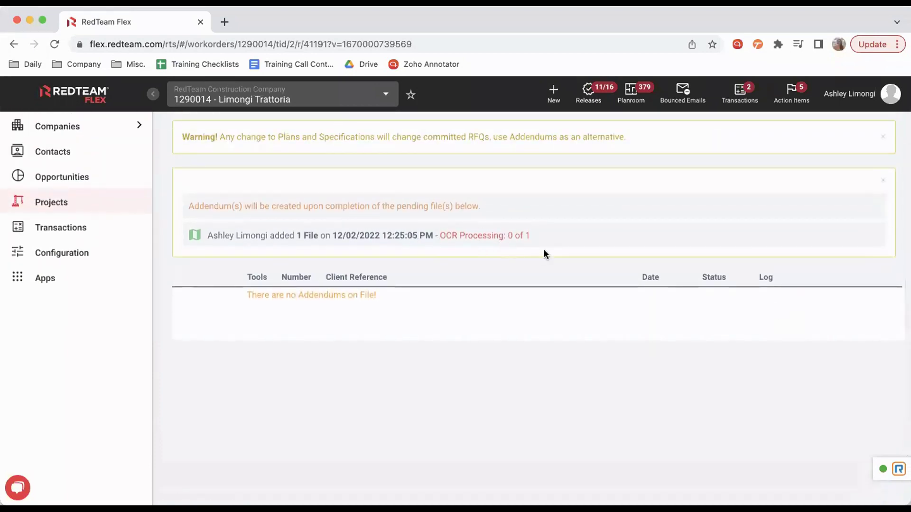
scroll(542, 249, "up", 3)
scroll(249, 151, "up", 2)
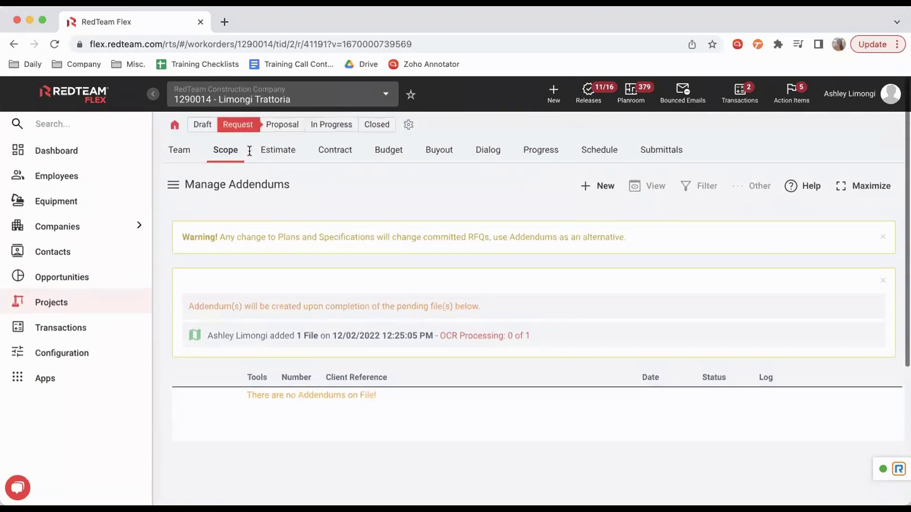
left_click(223, 151)
left_click(173, 185)
left_click(192, 223)
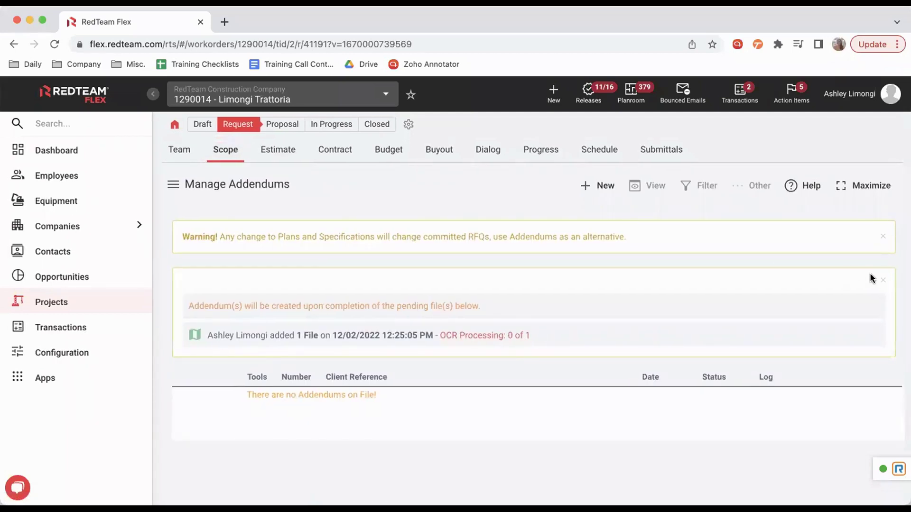
left_click(882, 237)
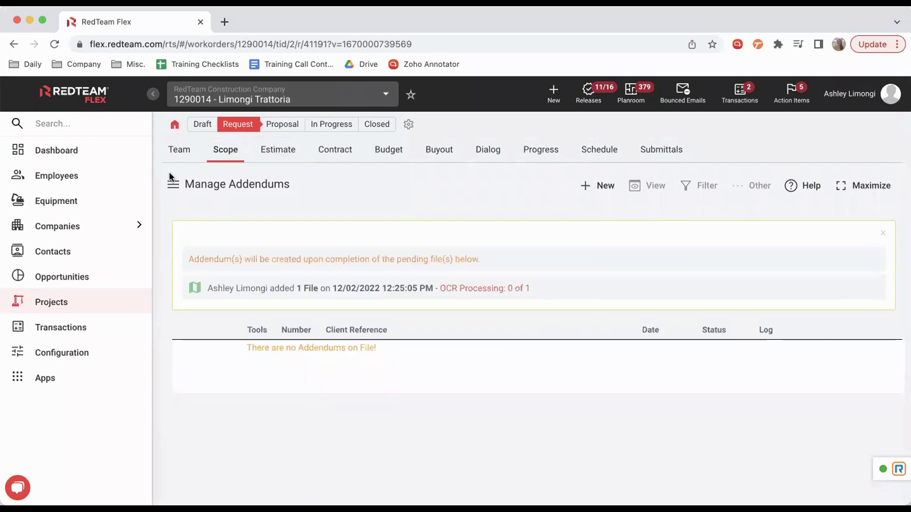
Reopen the project's addendums from the scope and start reviewing the pending addendum file.
left_click(174, 185)
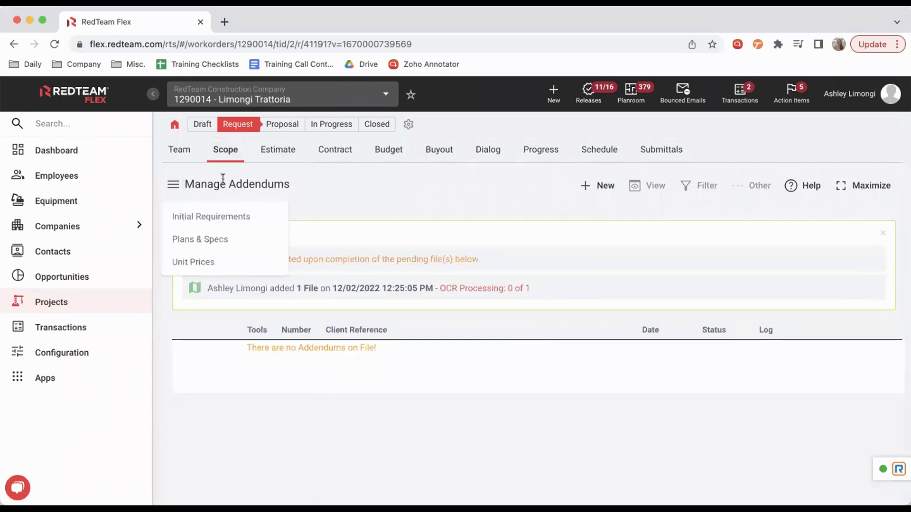
left_click(224, 150)
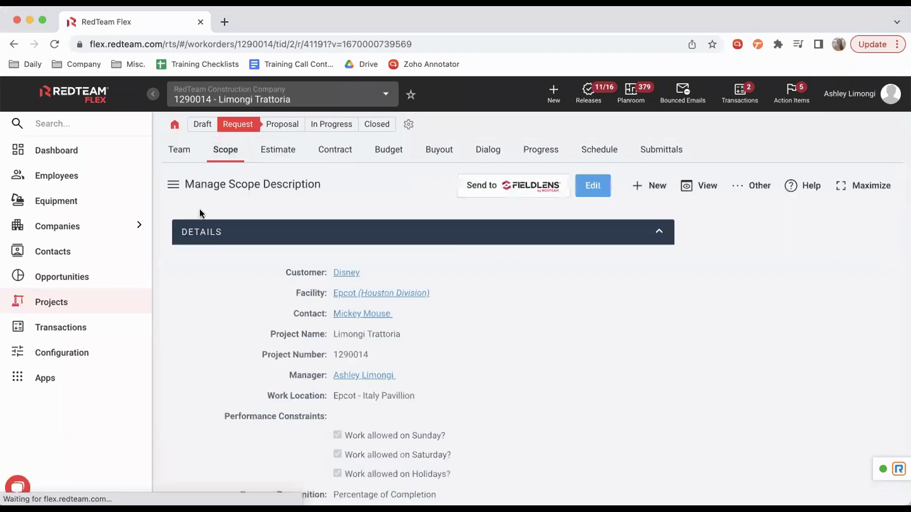
left_click(173, 184)
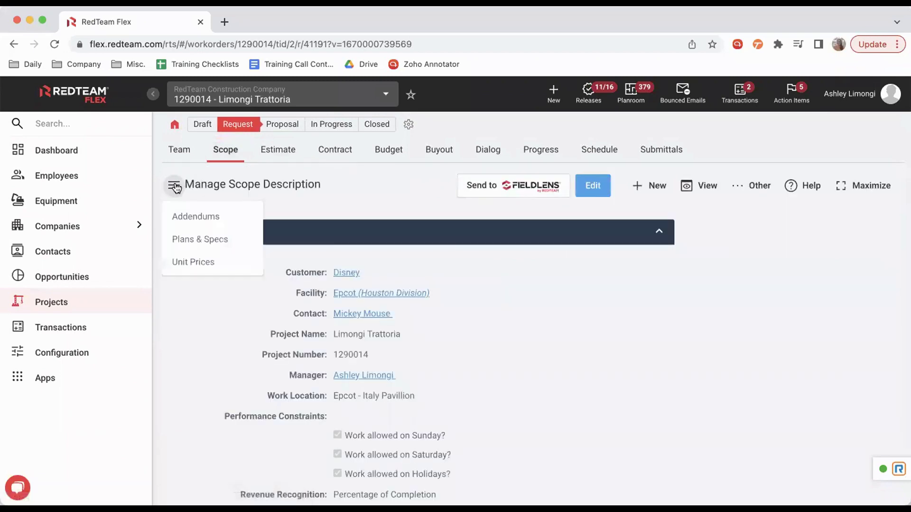
left_click(197, 218)
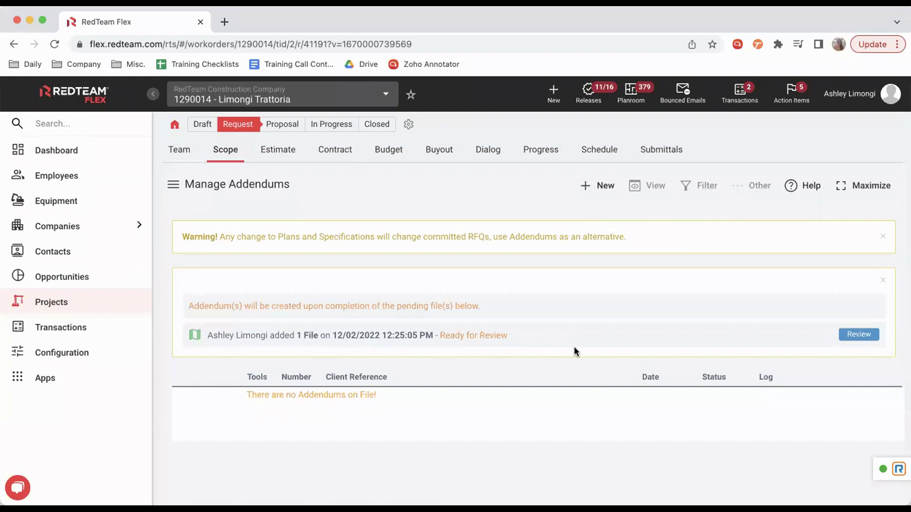
left_click(859, 336)
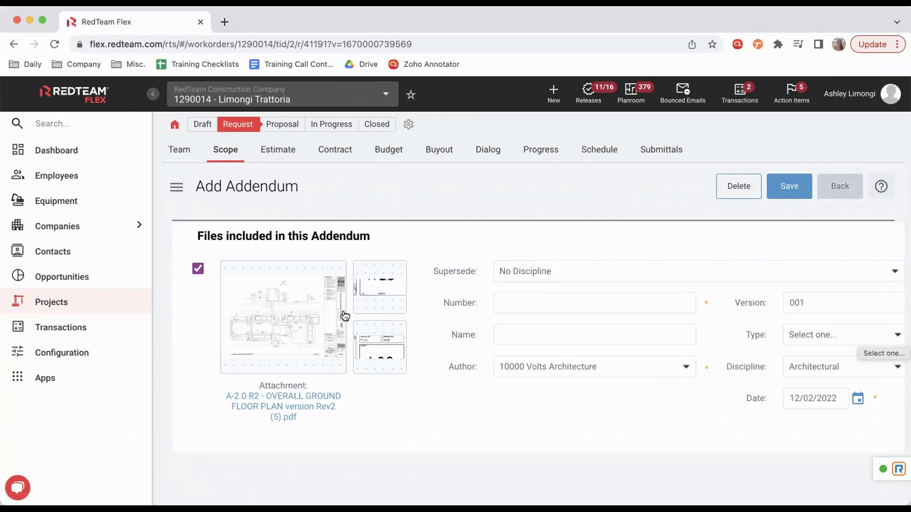
Inspect the floor plan in the drawing number rescan view down to its title block, and close it without rescanning.
left_click(289, 330)
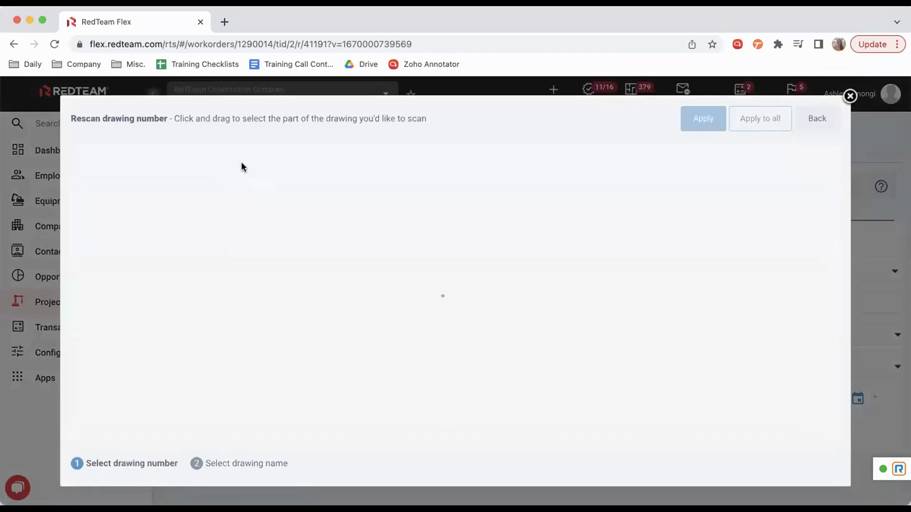
scroll(797, 386, "down", 10)
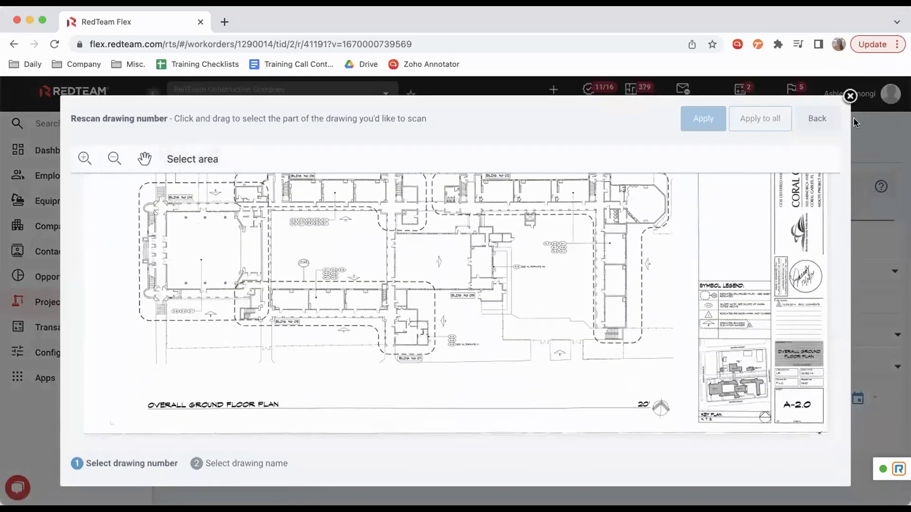
left_click(850, 97)
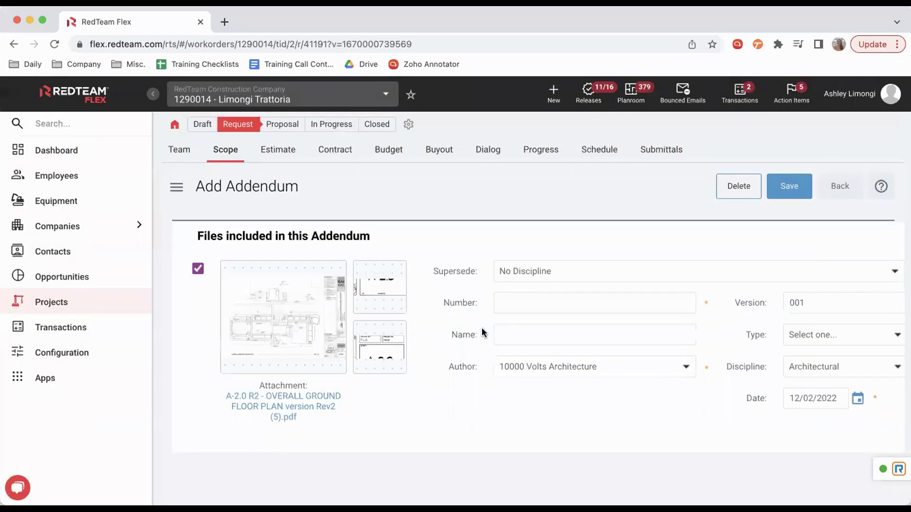
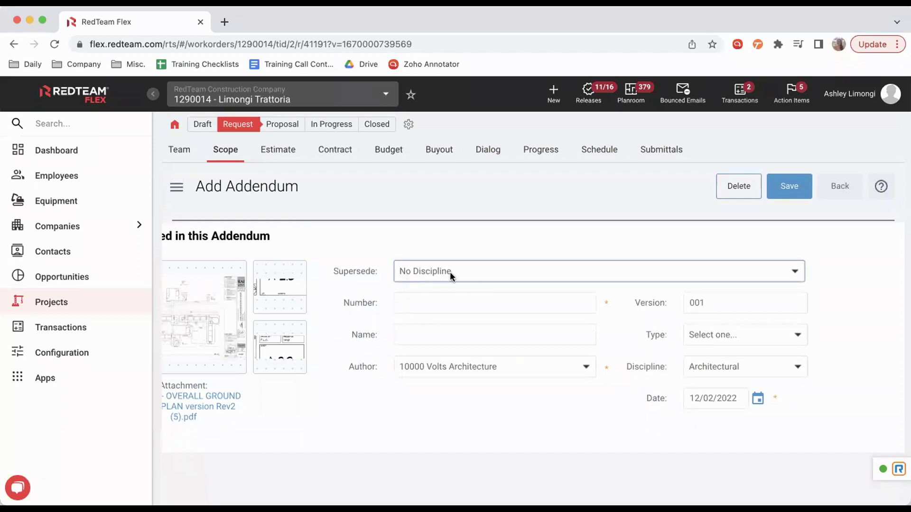
Make the uploaded plan supersede scope: 00 - A- 2.0 - Test (Version: 001) 12/02/2022, and save the addendum.
left_click(677, 272)
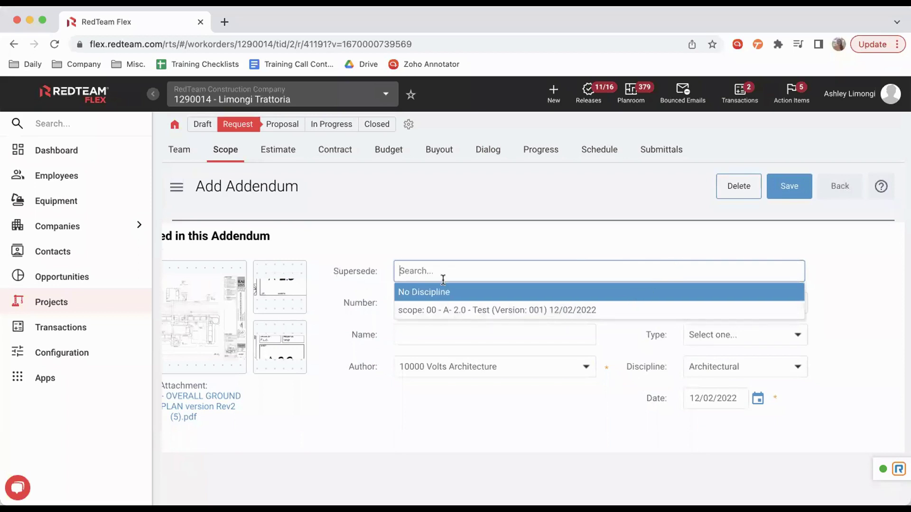
left_click(469, 313)
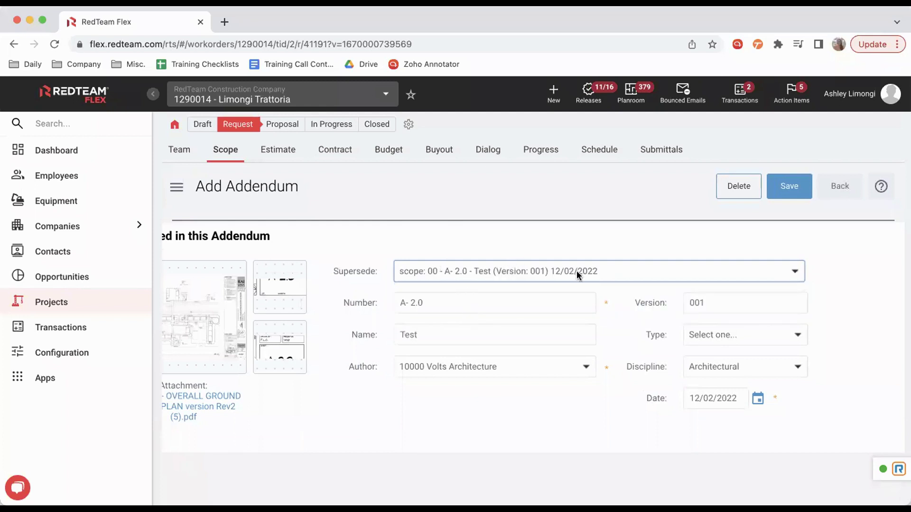
left_click(406, 255)
scroll(360, 332, "down", 2)
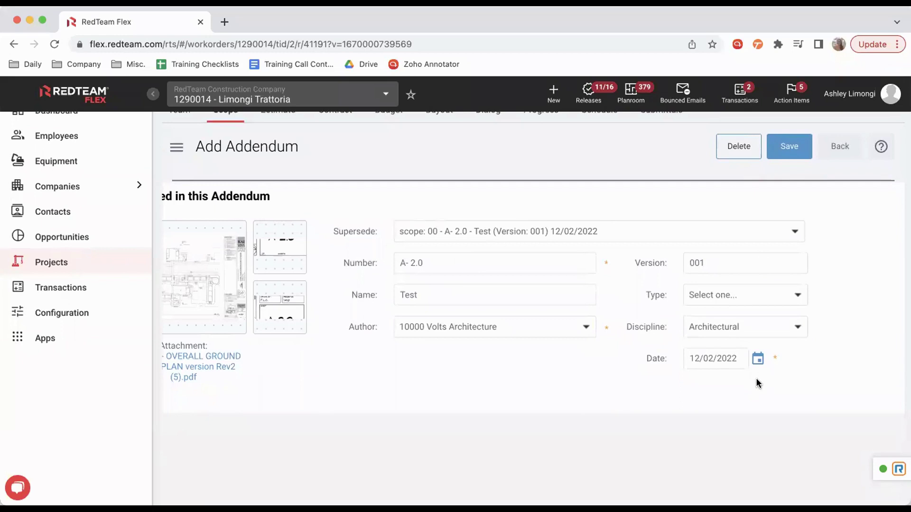
scroll(758, 383, "left", 2)
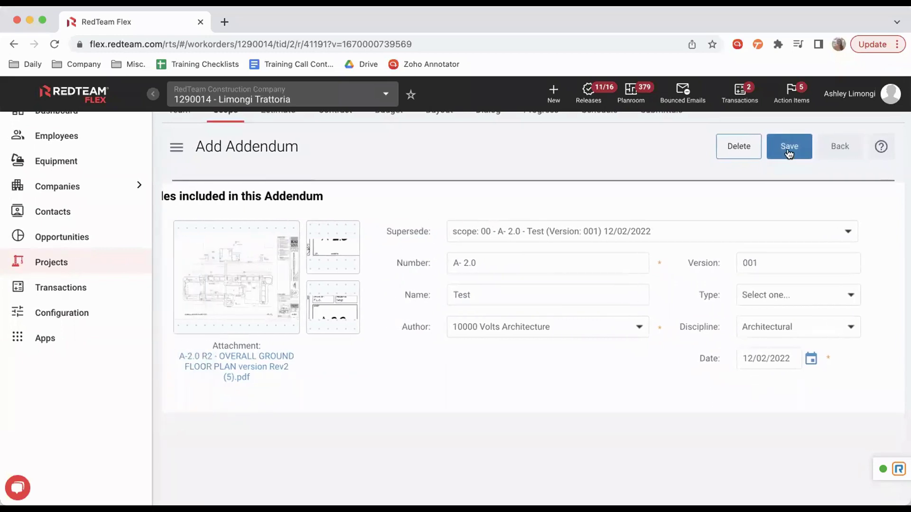
left_click(789, 150)
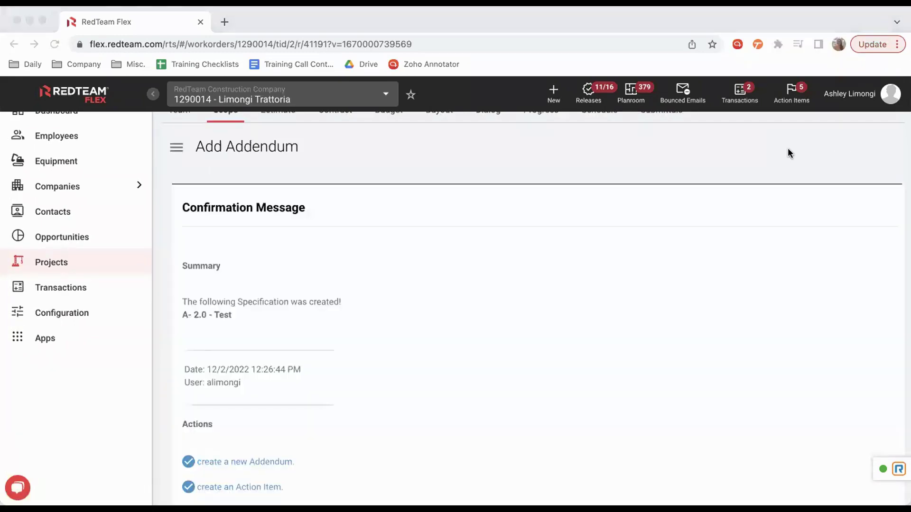
Return to the addendum list and commit addendum 01.
scroll(263, 462, "down", 4)
left_click(210, 398)
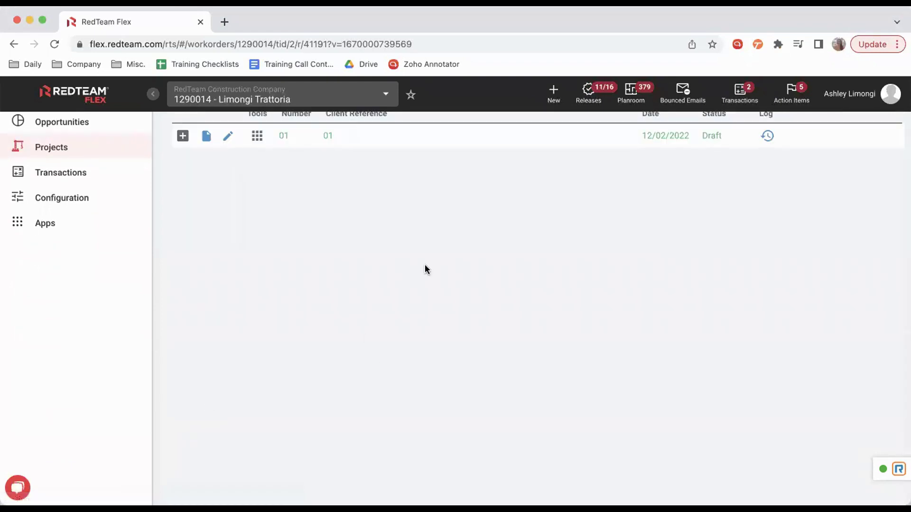
scroll(427, 270, "up", 3)
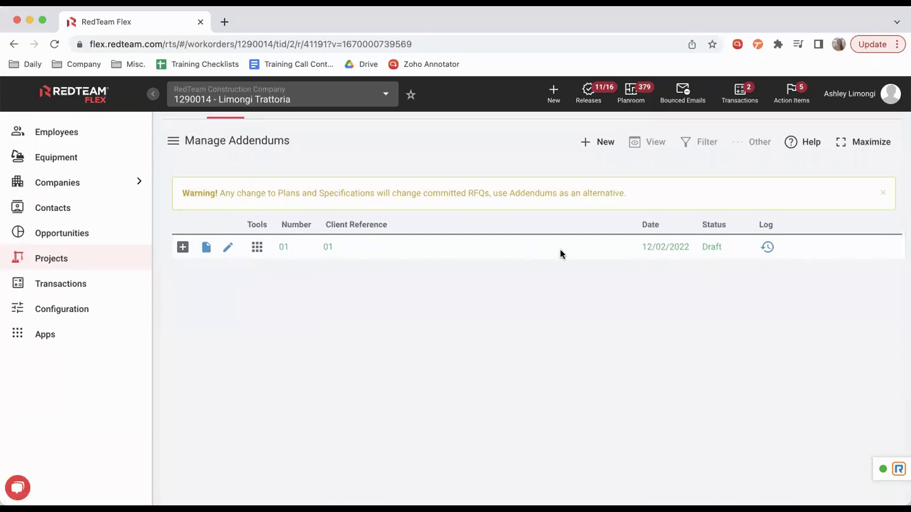
left_click(258, 252)
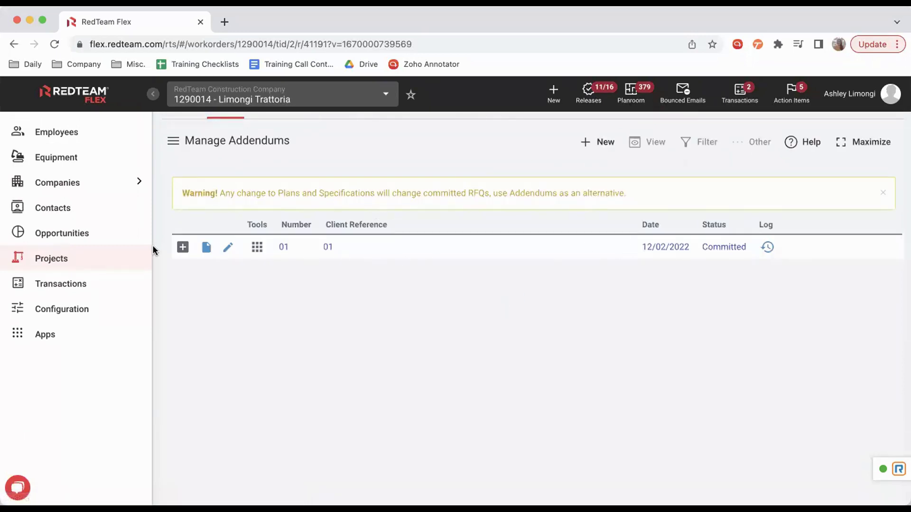
Go to the project's plans and specifications, open the A- 2.0 - Test drawing, and dismiss its version notice.
left_click(175, 148)
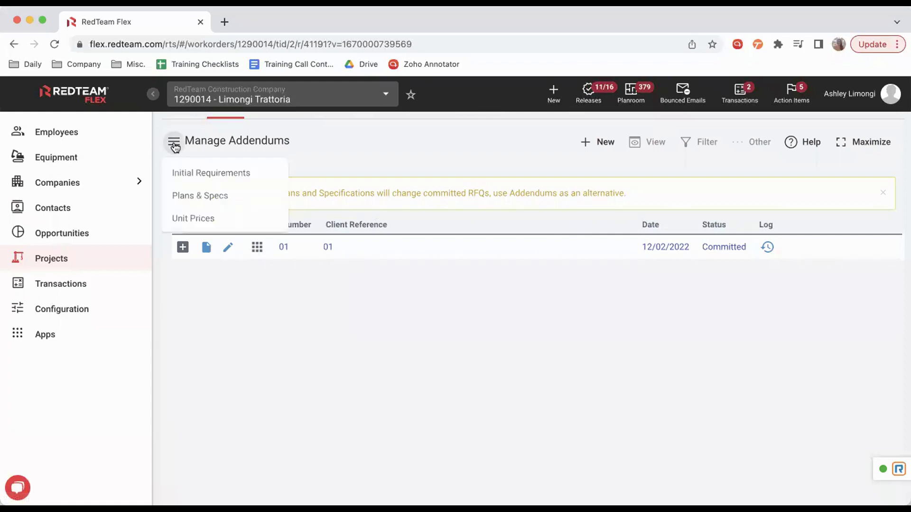
left_click(186, 195)
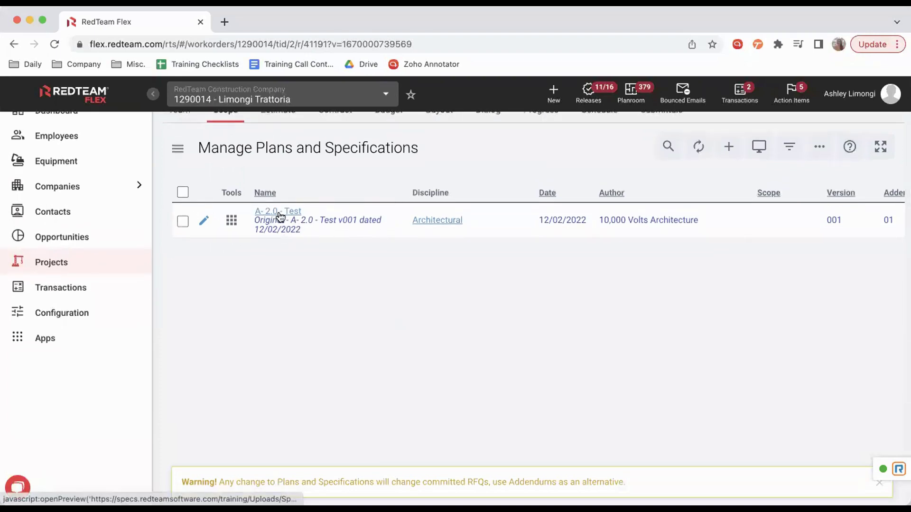
left_click(280, 214)
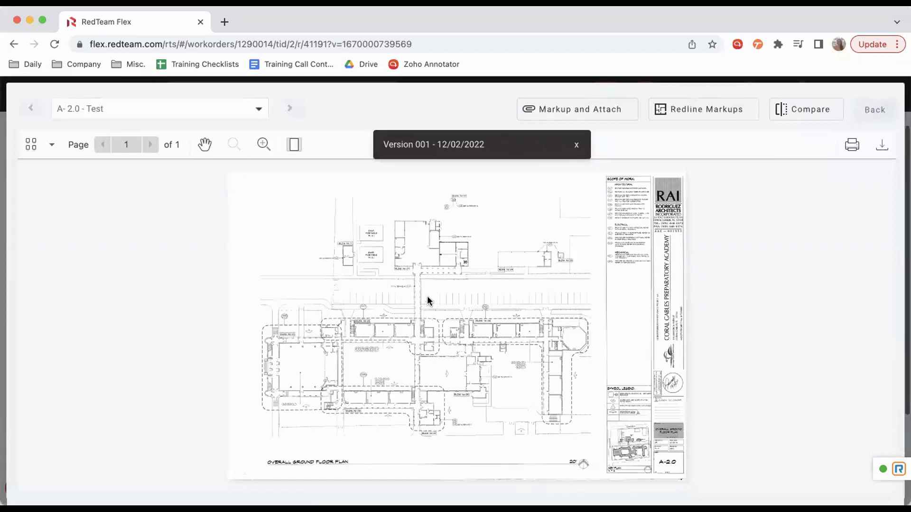
left_click(577, 146)
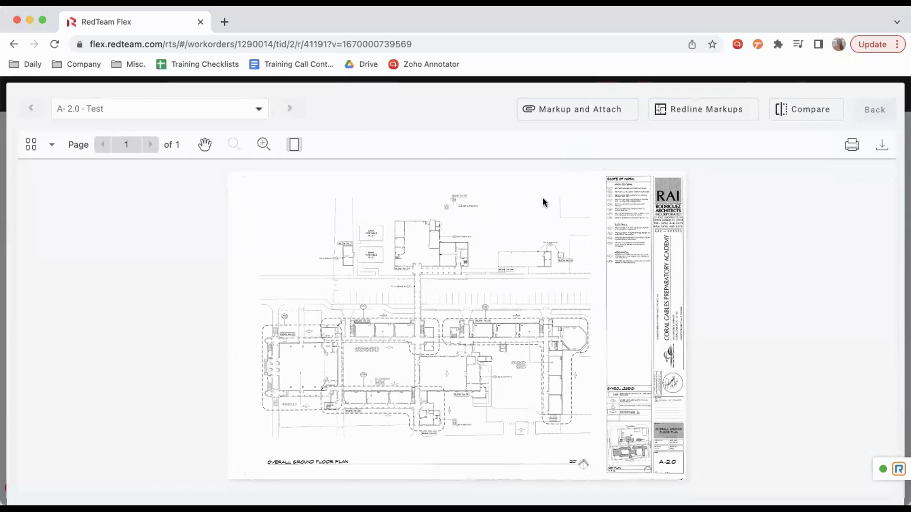
Compare the current version of the A- 2.0 - Test sheet with its earlier version and examine the overlaid floor plan.
left_click(804, 115)
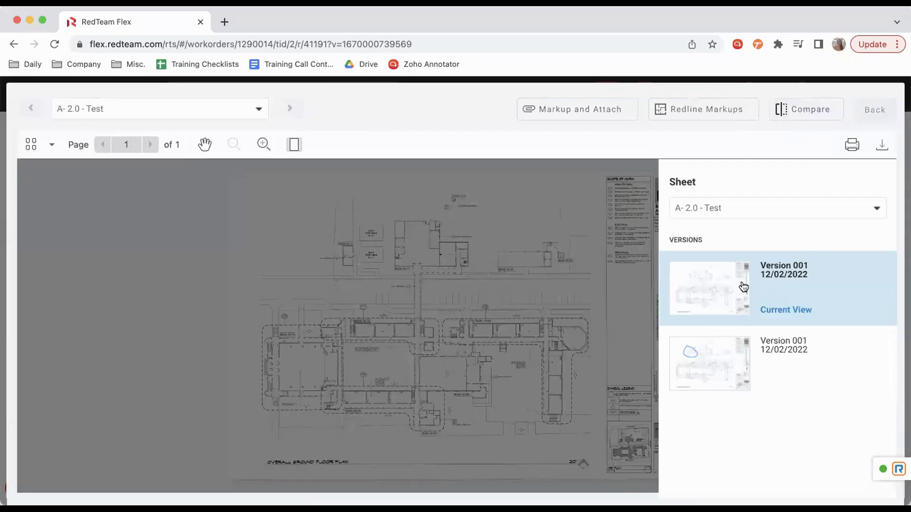
mouse_move(718, 368)
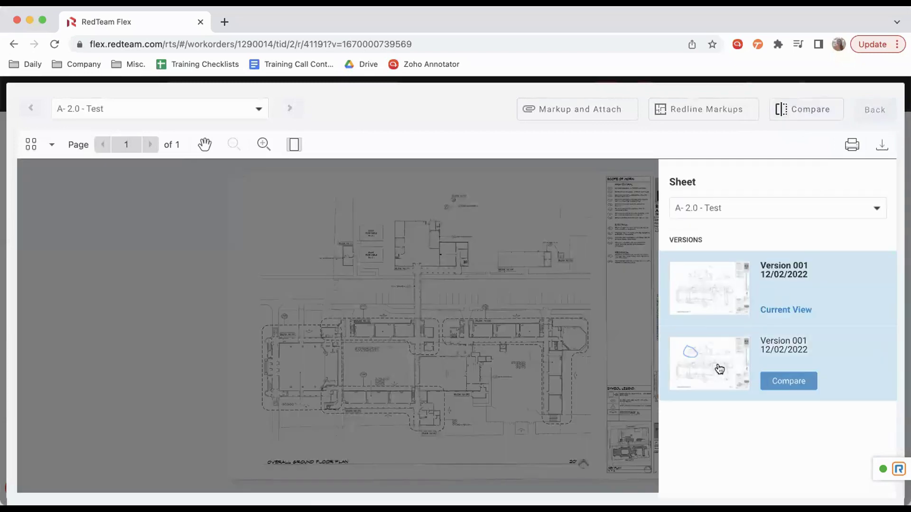
left_click(789, 383)
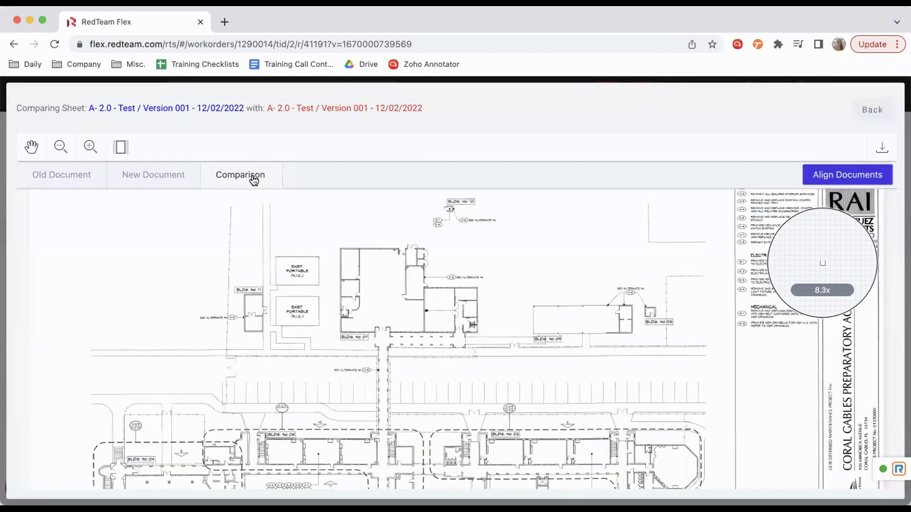
scroll(396, 372, "down", 5)
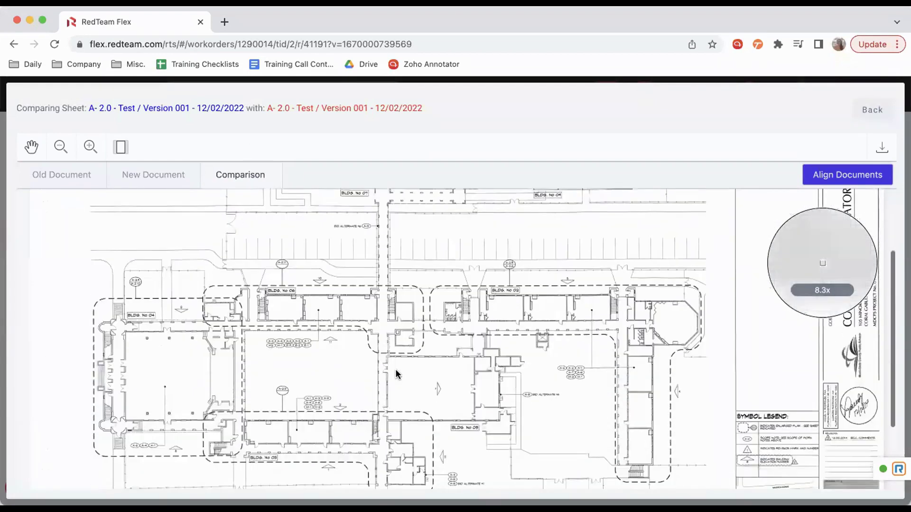
scroll(397, 372, "up", 5)
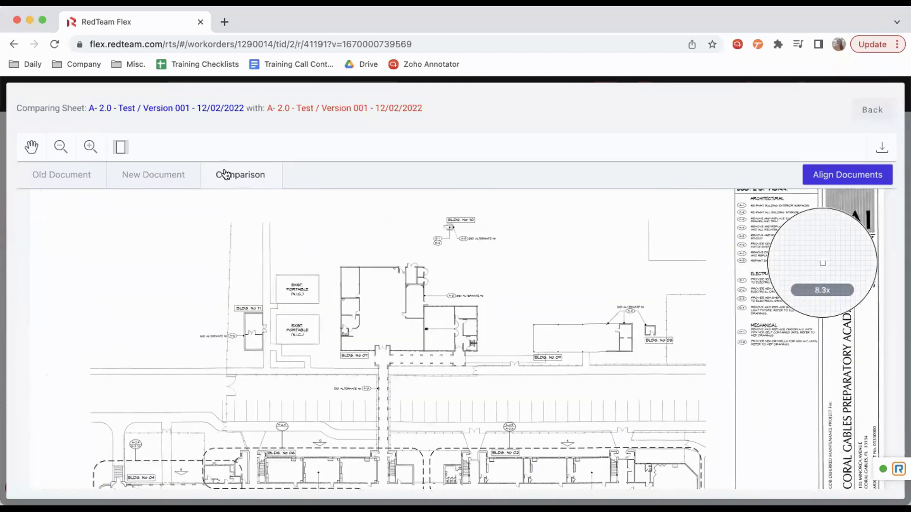
Look over the manual alignment view for the compared documents, and leave the comparison without selecting any points.
left_click(837, 175)
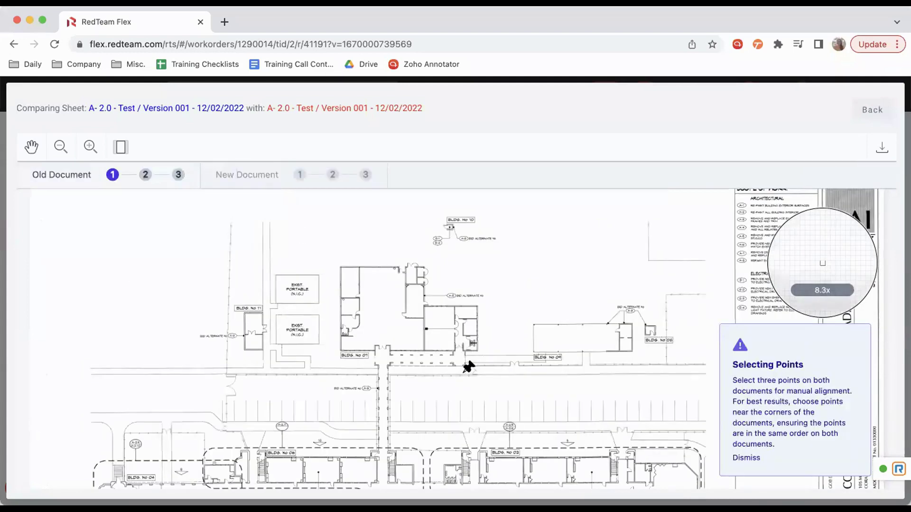
scroll(468, 366, "up", 3)
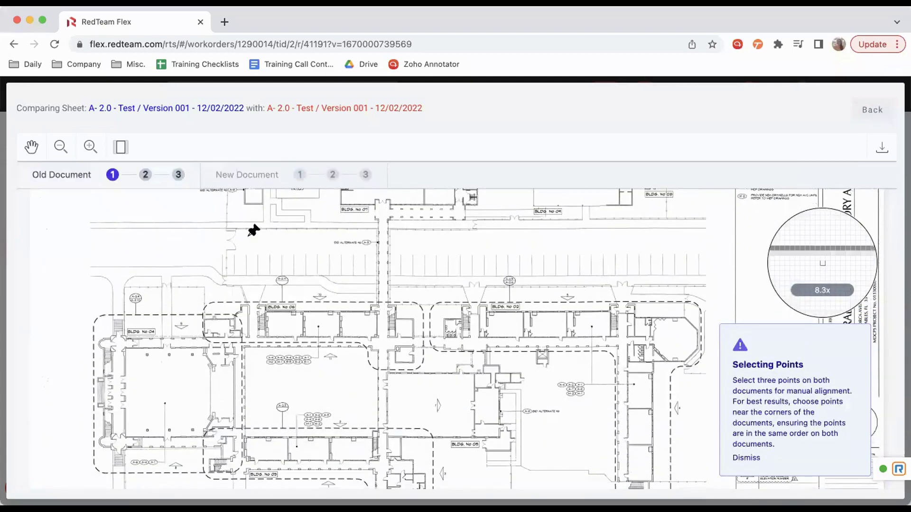
scroll(463, 270, "up", 1)
scroll(464, 270, "down", 3)
scroll(464, 270, "up", 4)
scroll(463, 270, "up", 5)
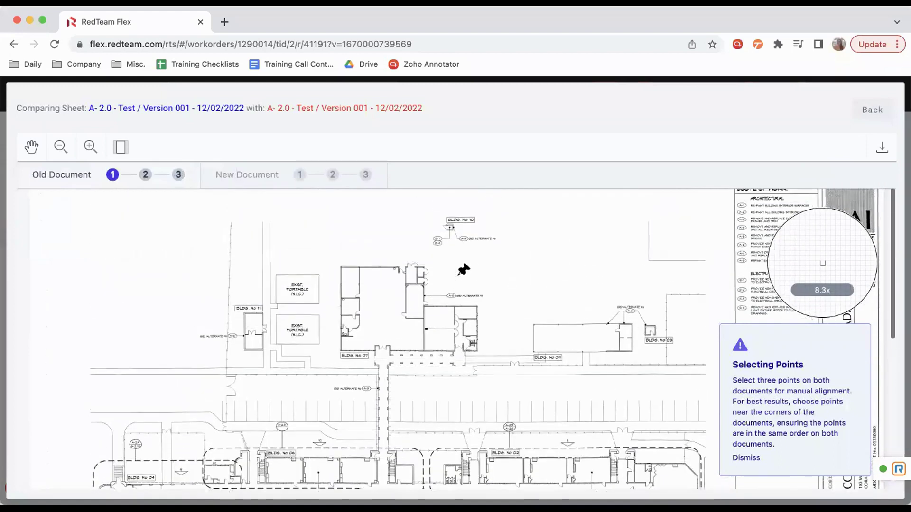
left_click(873, 110)
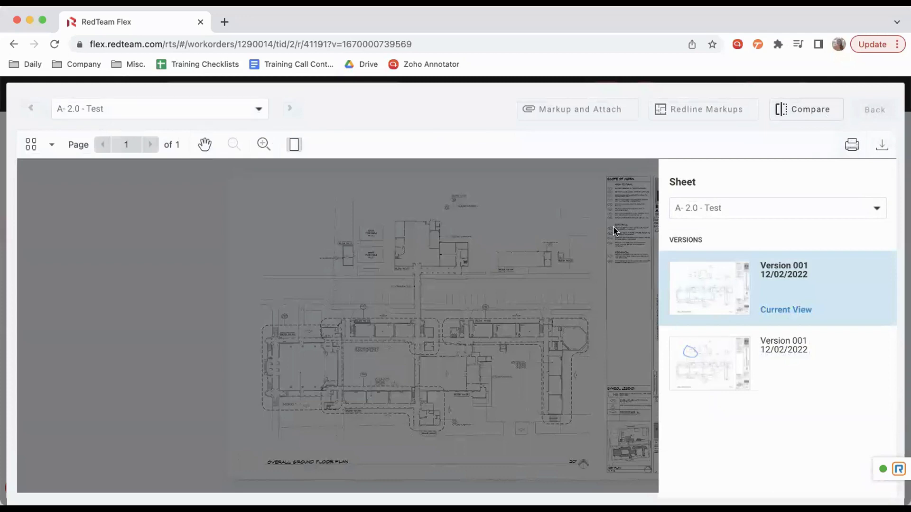
Close the version list and the drawing, and dismiss the warning about changing plans and specifications.
left_click(635, 247)
left_click(873, 116)
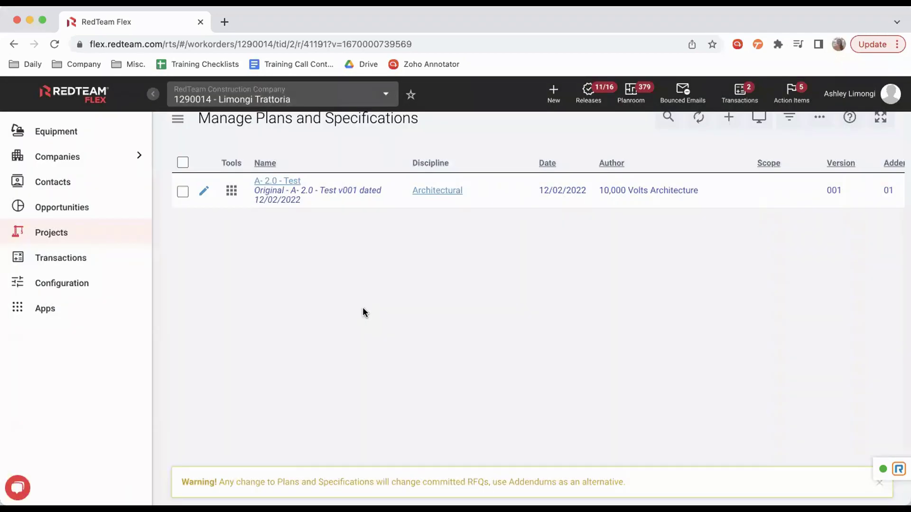
scroll(363, 313, "up", 2)
scroll(363, 312, "up", 1)
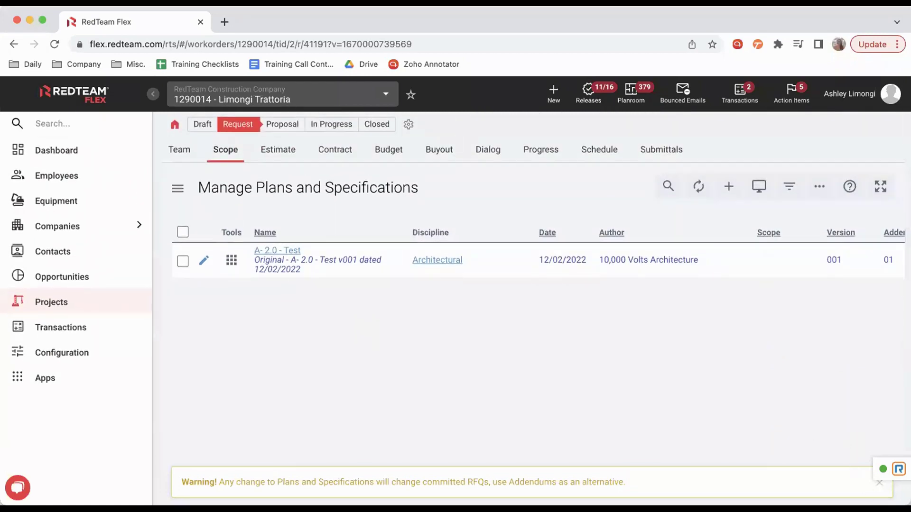
left_click(879, 482)
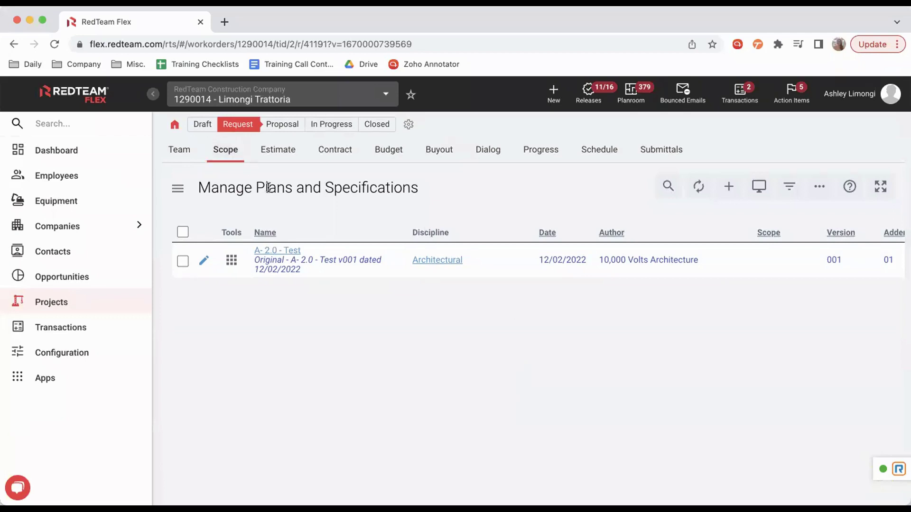
Open the project's estimate for the original scope and start adding a cost code or assembly.
left_click(284, 159)
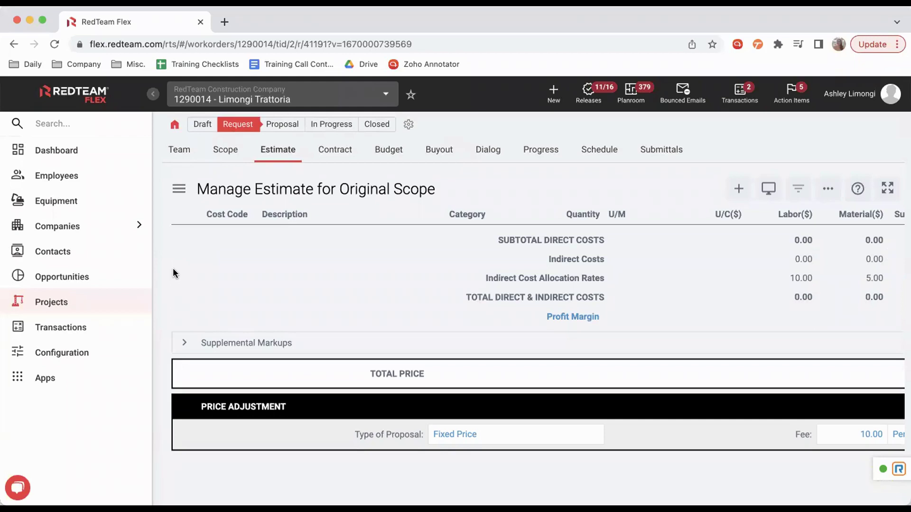
left_click(738, 193)
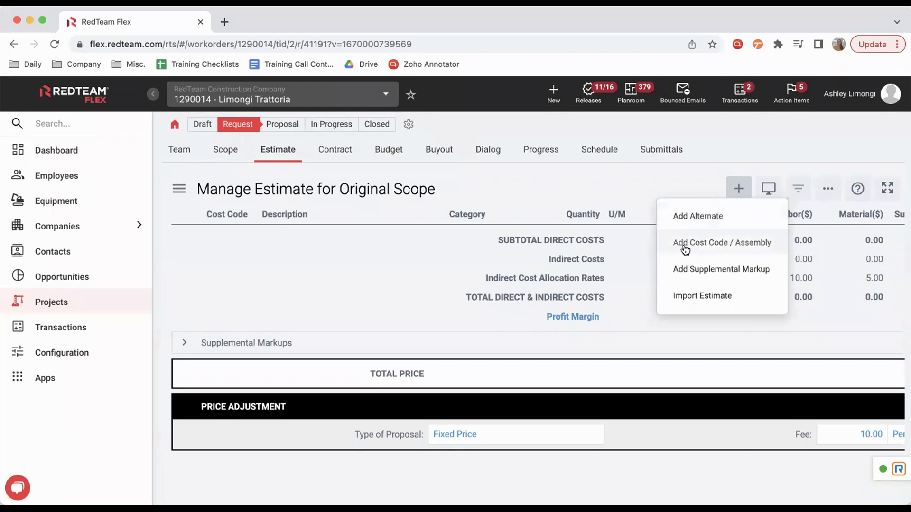
left_click(739, 247)
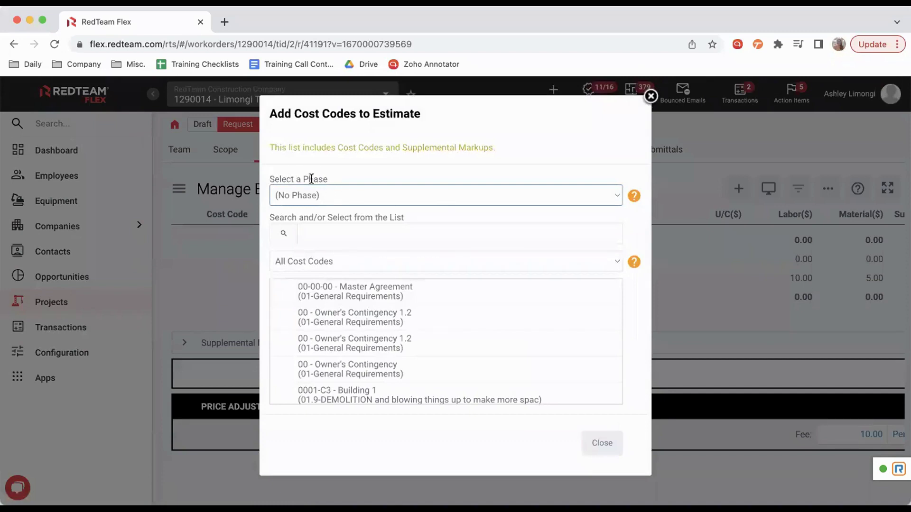
Look through the phase options, division filters and full list of cost codes, keeping (No Phase) and All Cost Codes.
left_click(613, 198)
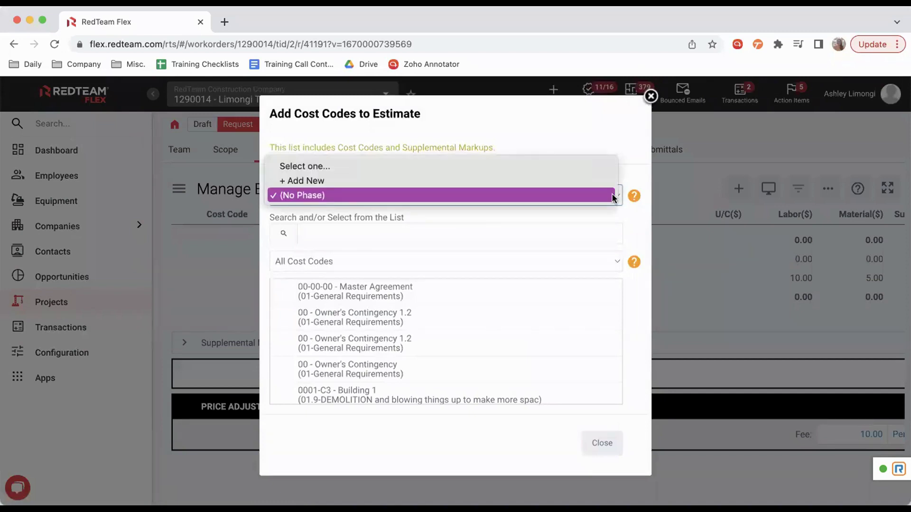
left_click(619, 138)
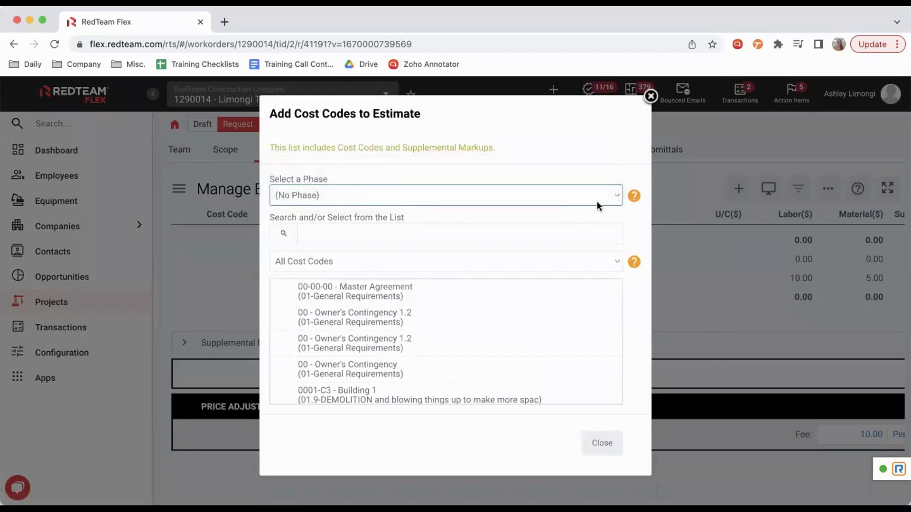
left_click(616, 200)
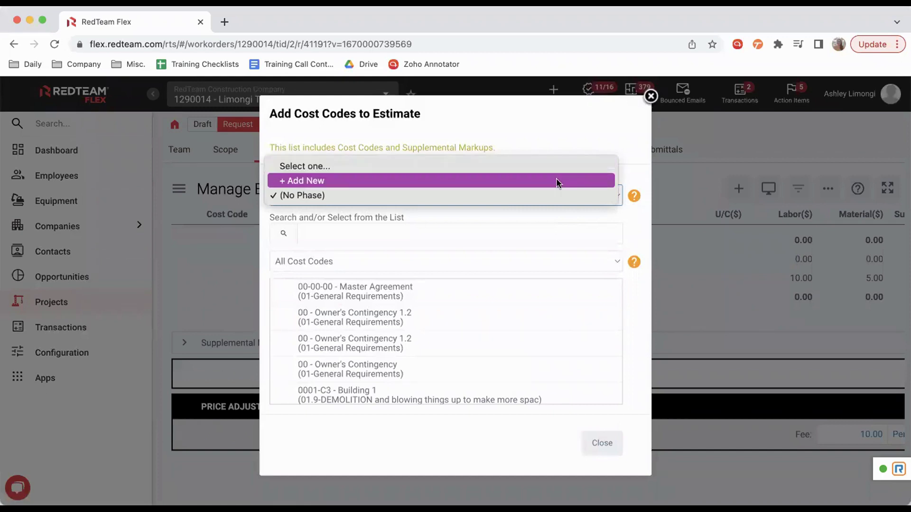
left_click(543, 129)
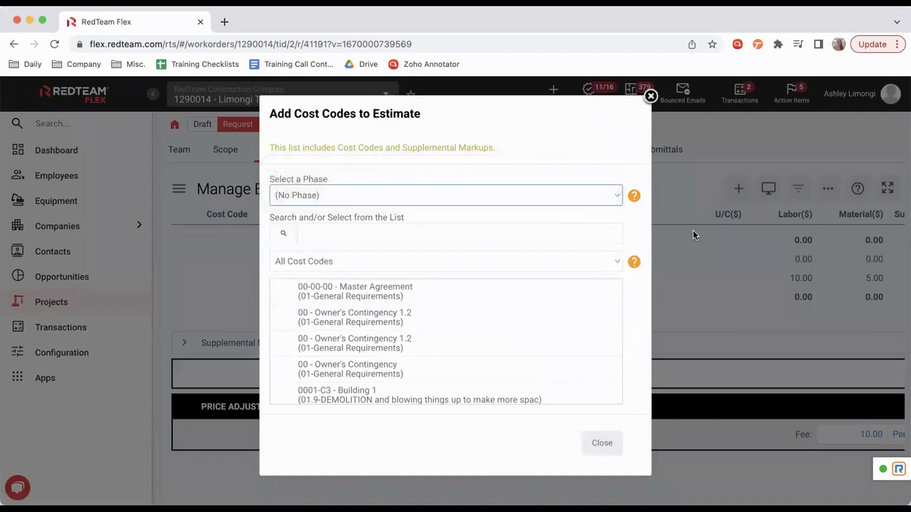
left_click(410, 236)
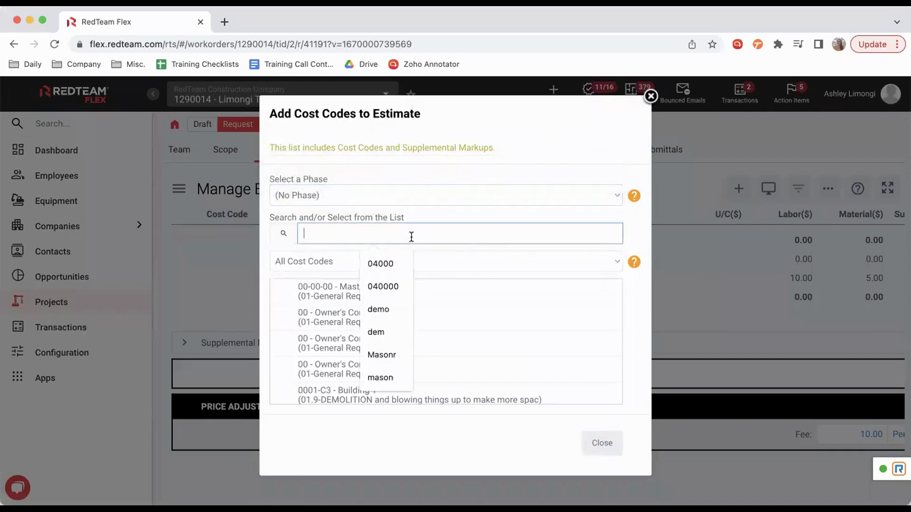
left_click(627, 292)
left_click(611, 265)
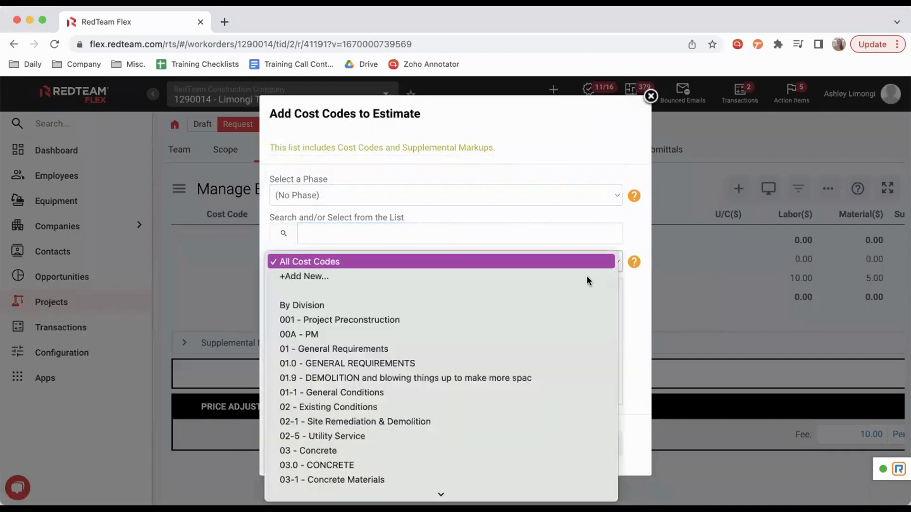
scroll(569, 343, "down", 5)
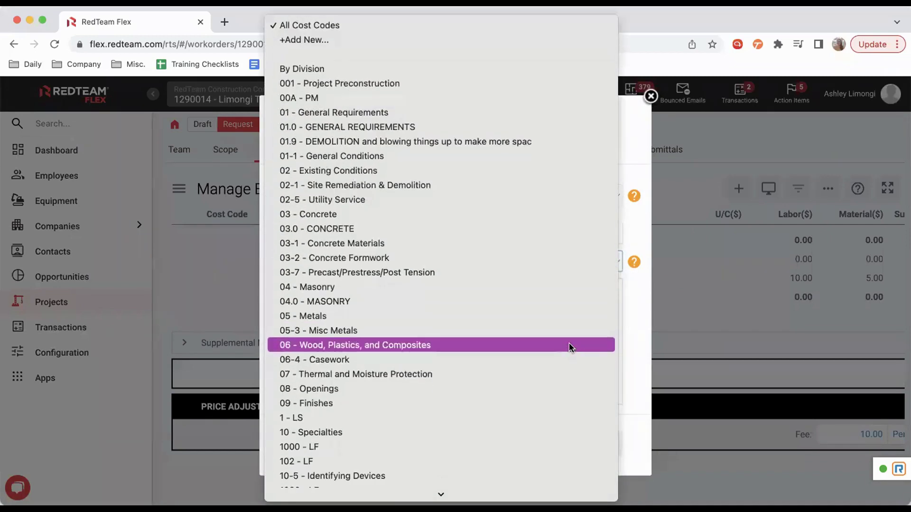
left_click(648, 311)
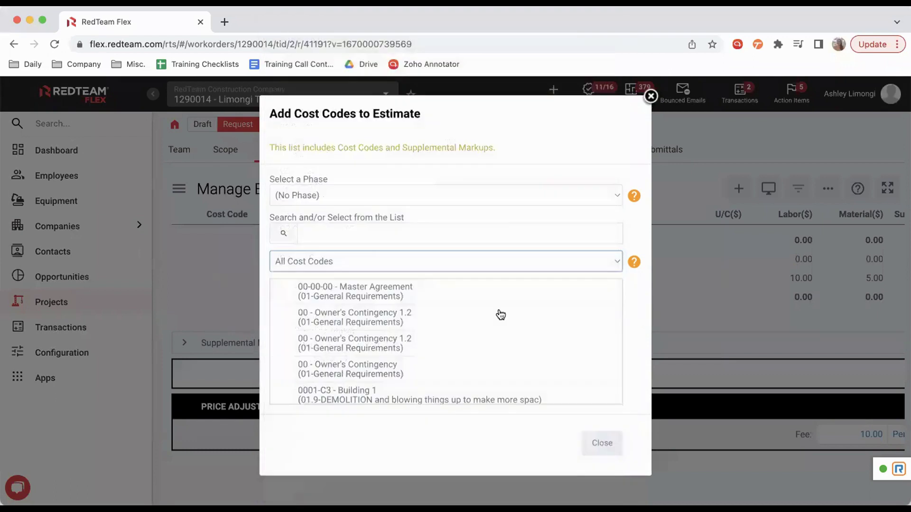
scroll(372, 342, "down", 10)
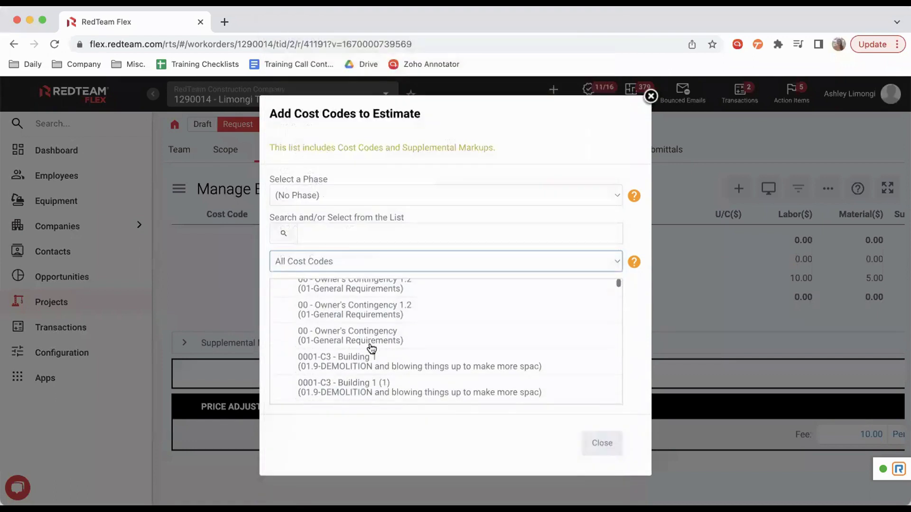
scroll(372, 349, "up", 10)
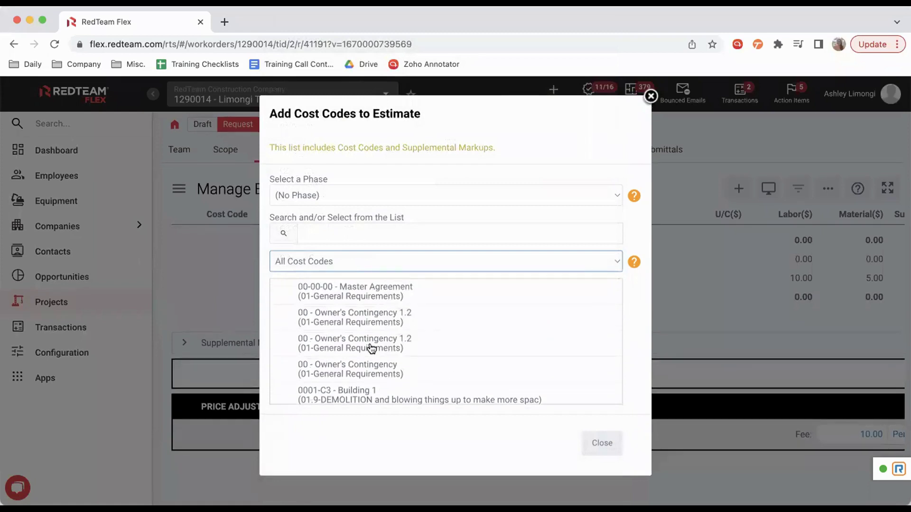
Search the cost codes for Concrete, add 030000 - Concrete (03-Concrete) to the estimate, and close the dialog.
left_click(365, 233)
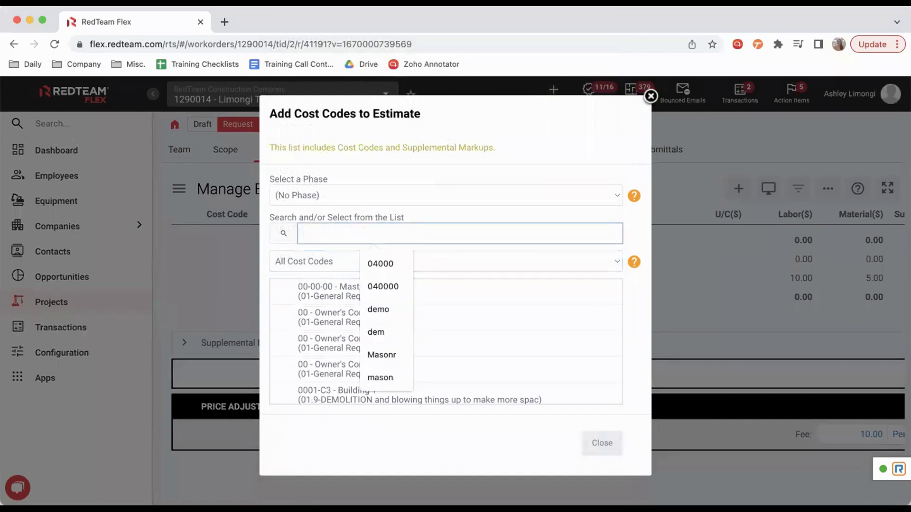
type("COncre")
key("BackSpace")
key("BackSpace")
key("BackSpace")
key("BackSpace")
key("BackSpace")
type("oncrete")
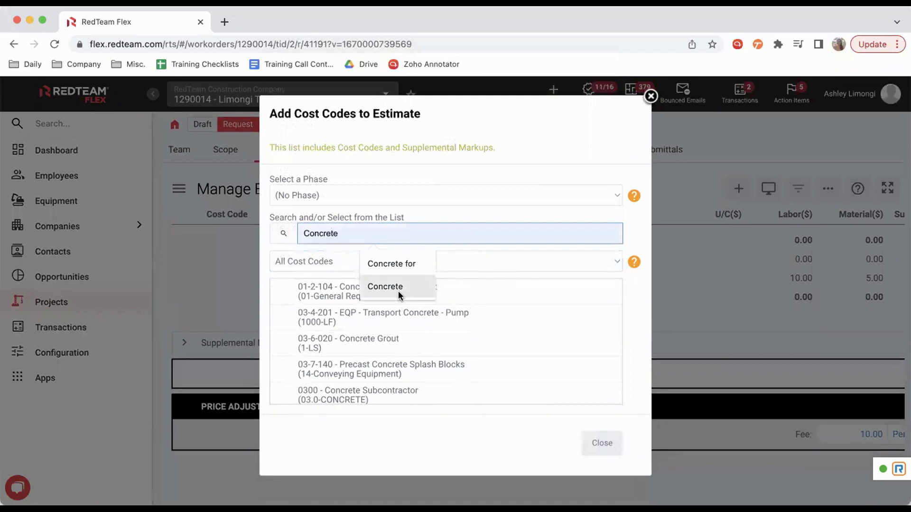
left_click(398, 291)
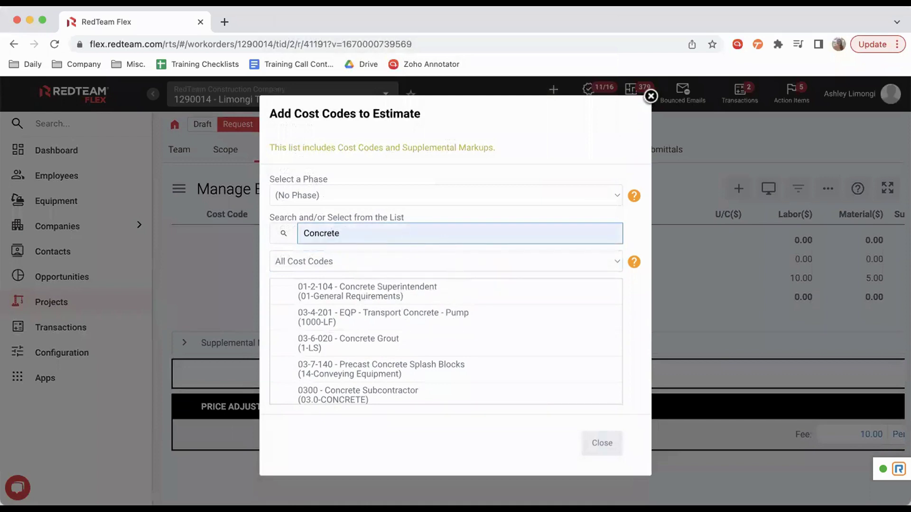
scroll(364, 359, "down", 3)
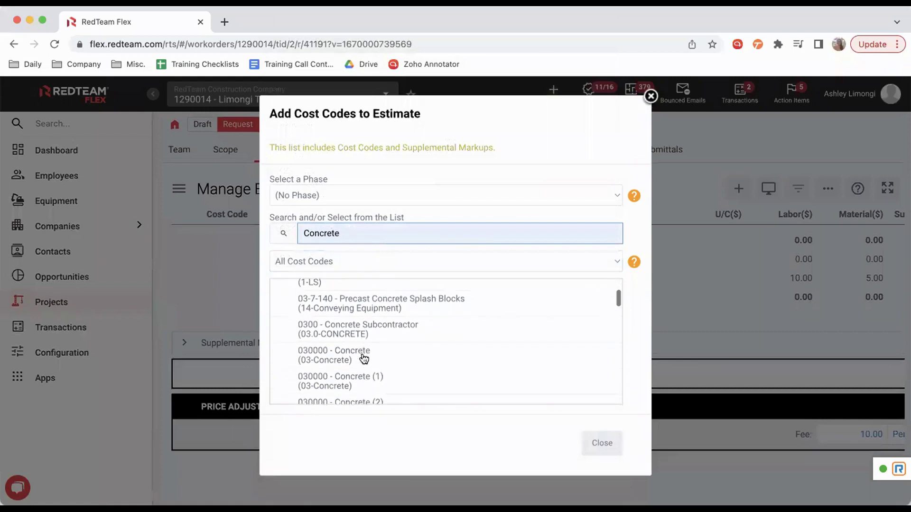
left_click(338, 361)
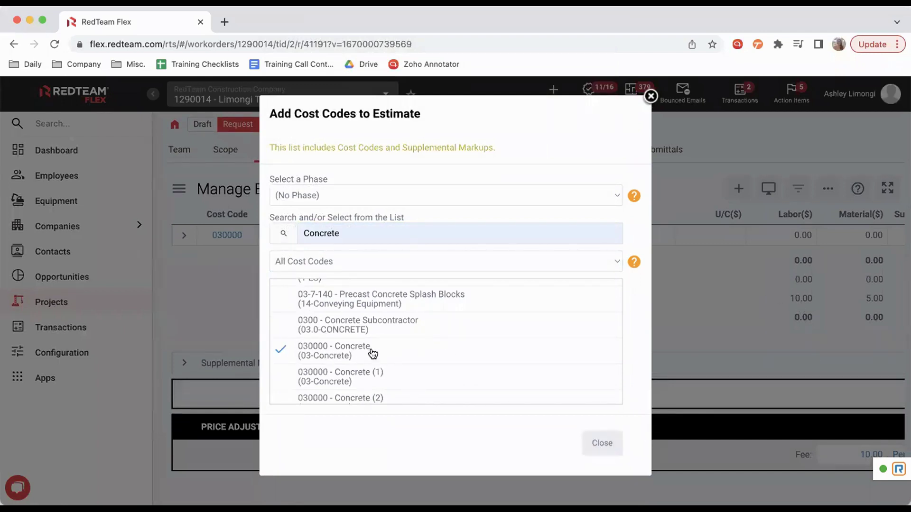
left_click(601, 443)
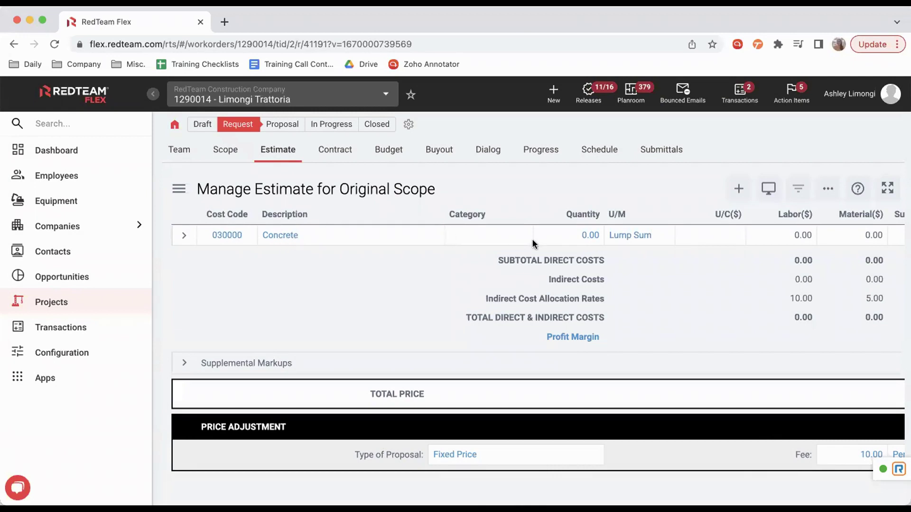
Review the cost columns of the Concrete cost code in the estimate, and expand it to show its line item.
scroll(531, 238, "right", 5)
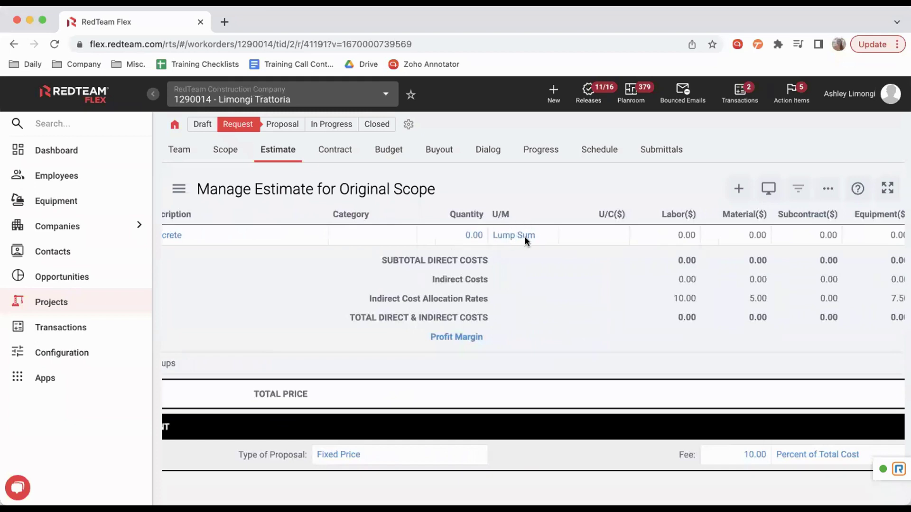
scroll(528, 236, "right", 5)
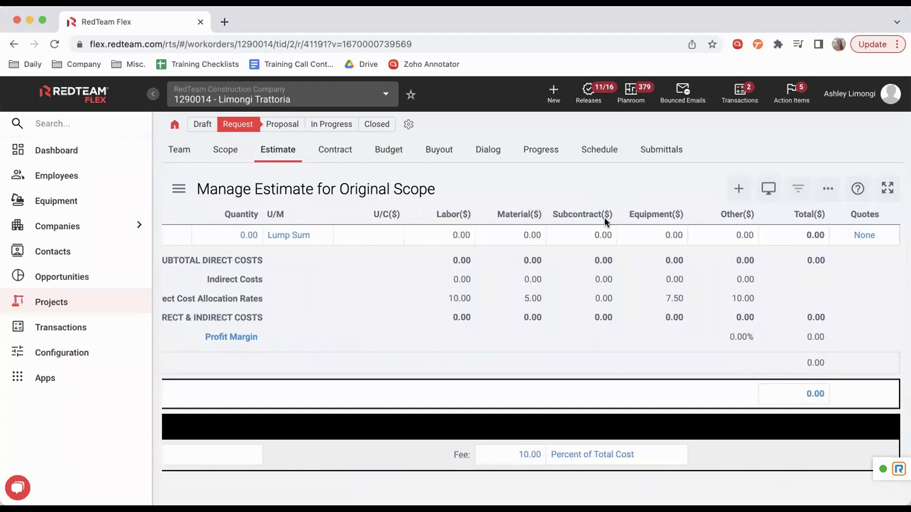
scroll(398, 279, "left", 6)
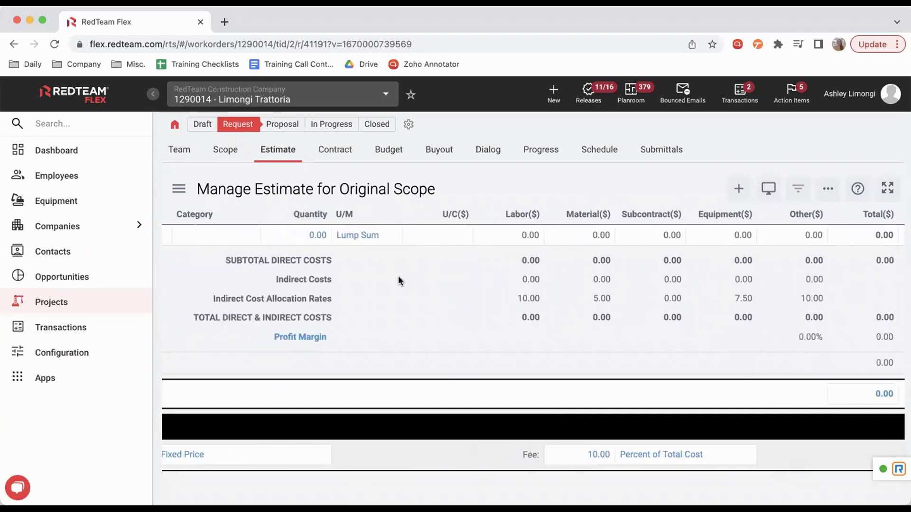
left_click(184, 236)
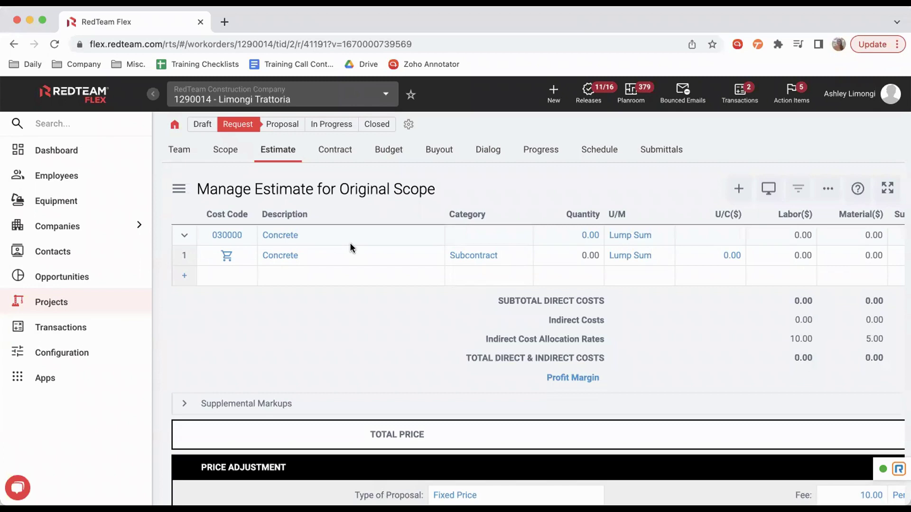
Add two line items under the Concrete cost code and name its three items Concrete Mix, Forms and Labor.
left_click(186, 277)
left_click(185, 294)
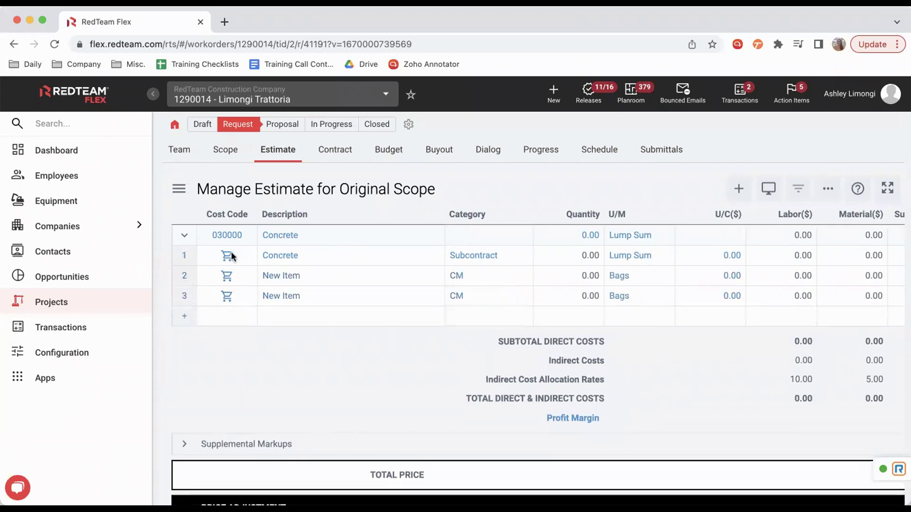
left_click(294, 259)
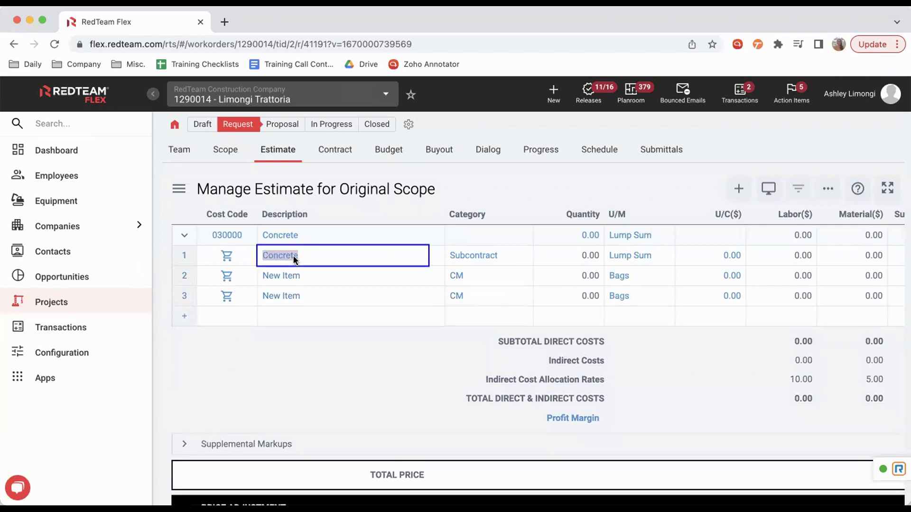
type("Concrete Mix")
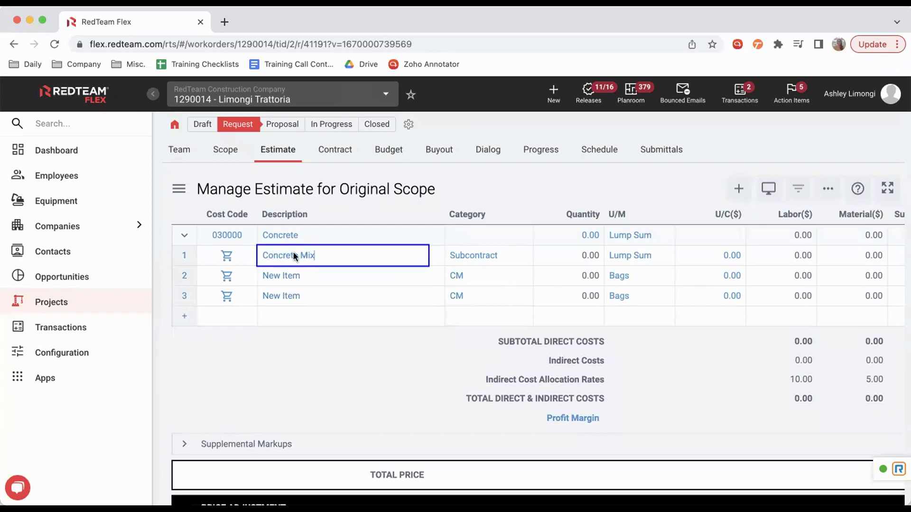
left_click(290, 275)
type("Forms")
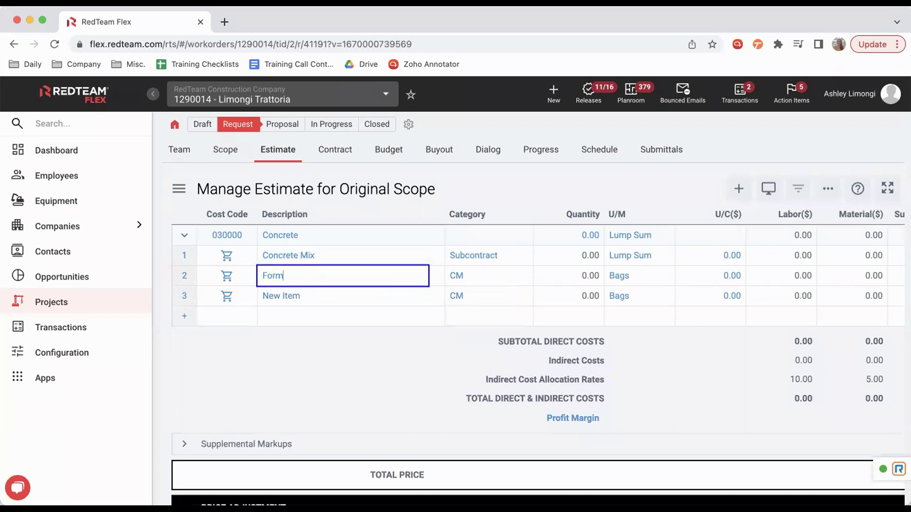
left_click(284, 295)
type("Labor")
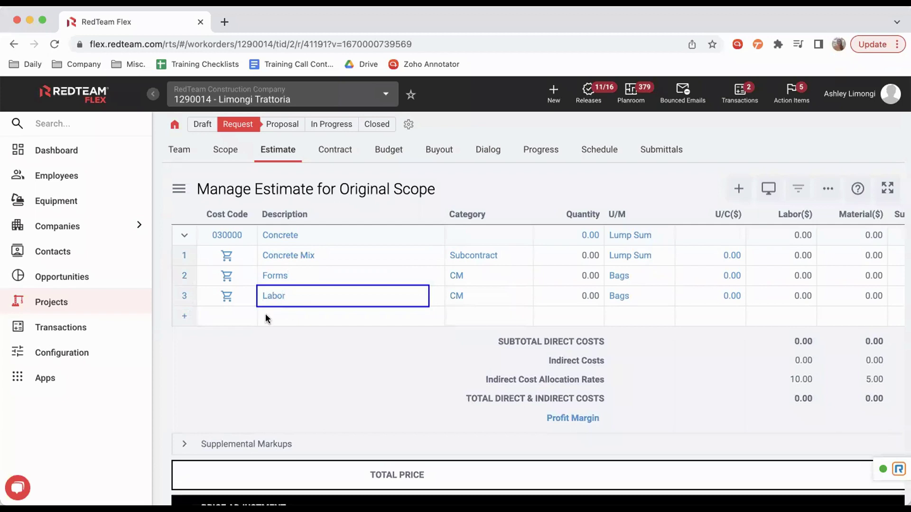
left_click(298, 356)
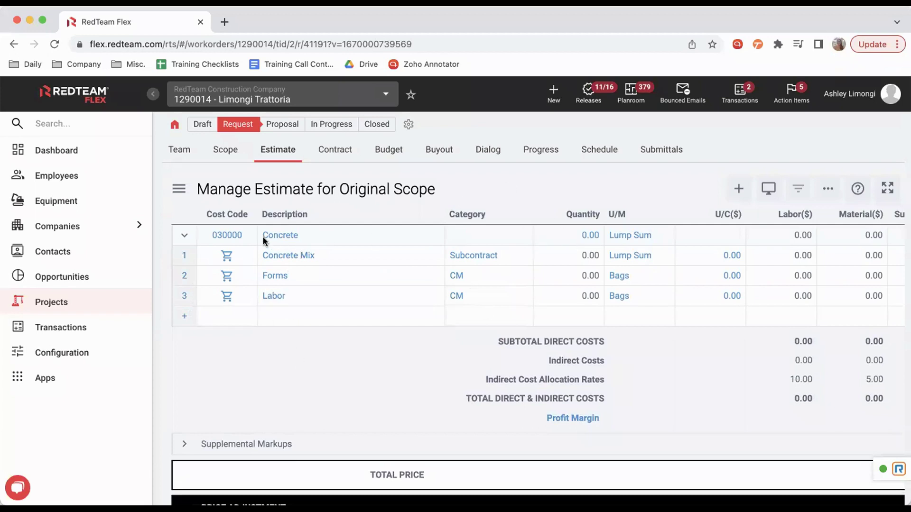
Set the quantity of the 030000 Concrete cost code to 1.
left_click(590, 237)
type("1")
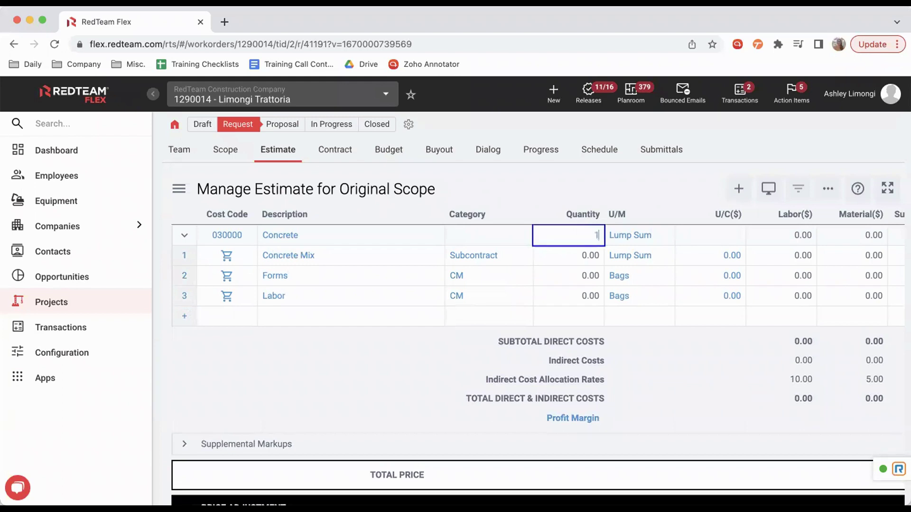
left_click(408, 260)
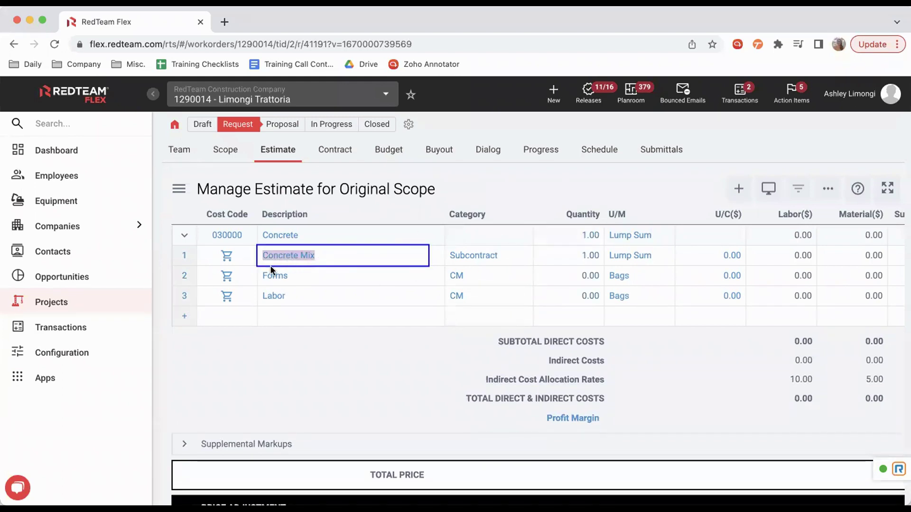
Open the category choices for the Concrete Mix line item.
left_click(298, 278)
left_click(301, 298)
left_click(332, 260)
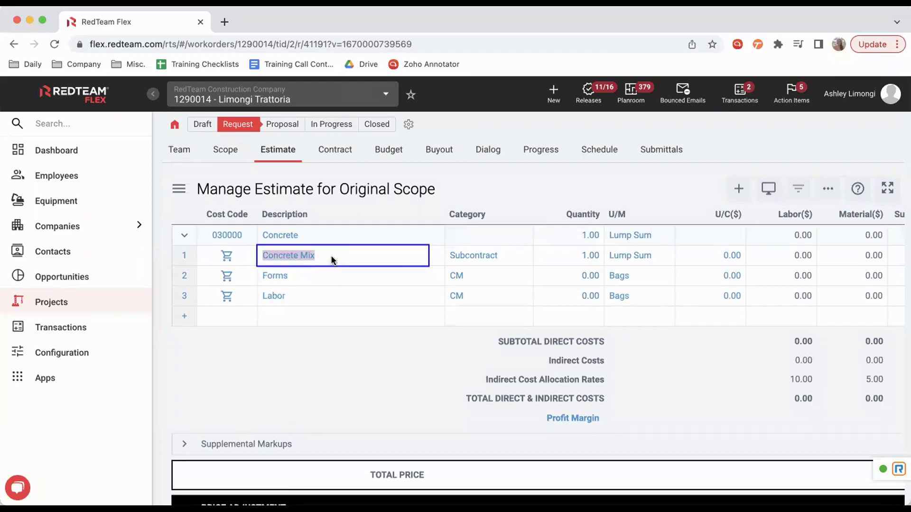
left_click(500, 259)
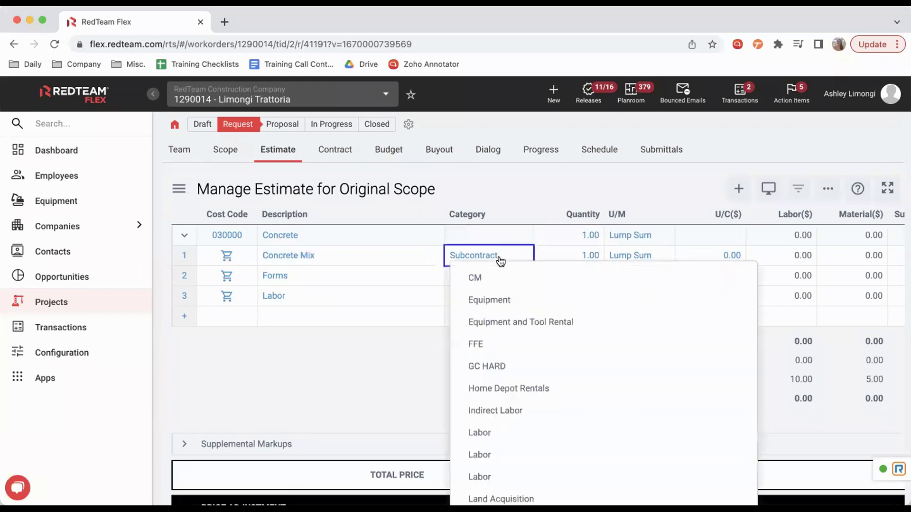
Set the Concrete Mix line's category to Material and its quantity to 500.
scroll(503, 411, "down", 3)
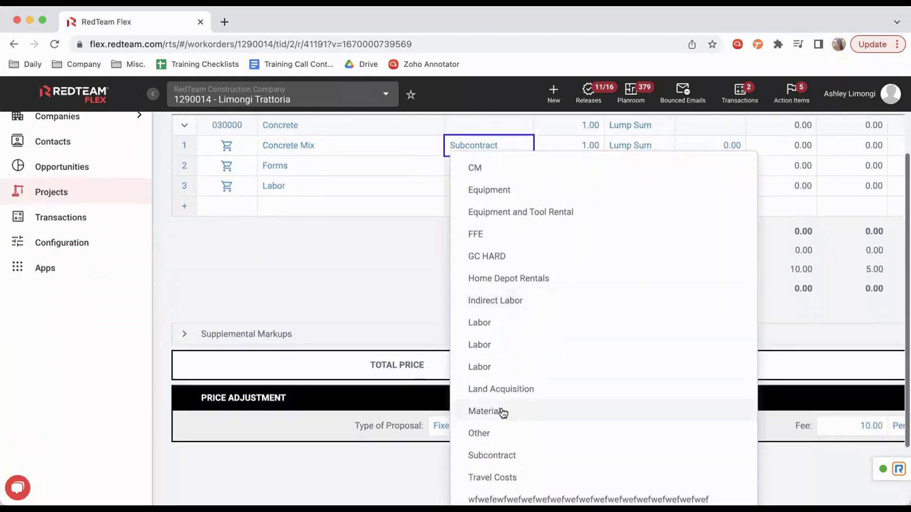
left_click(502, 411)
scroll(426, 264, "up", 2)
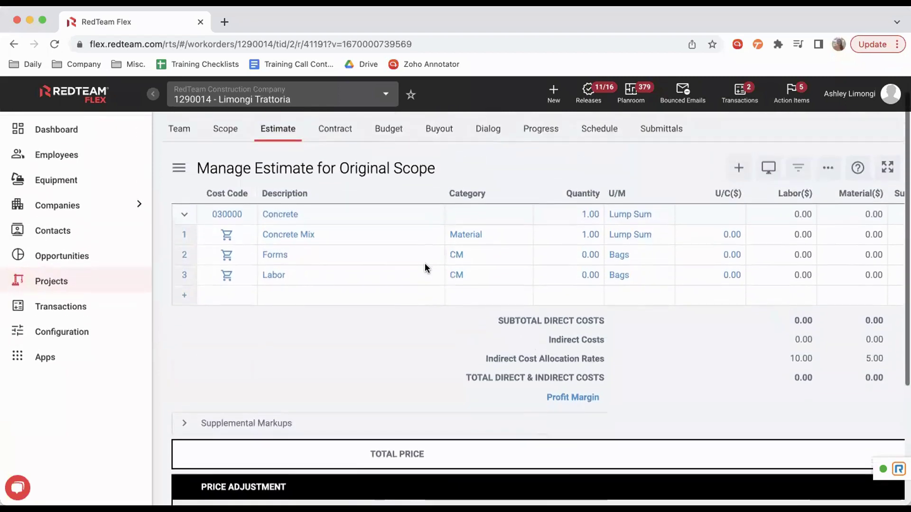
left_click(591, 249)
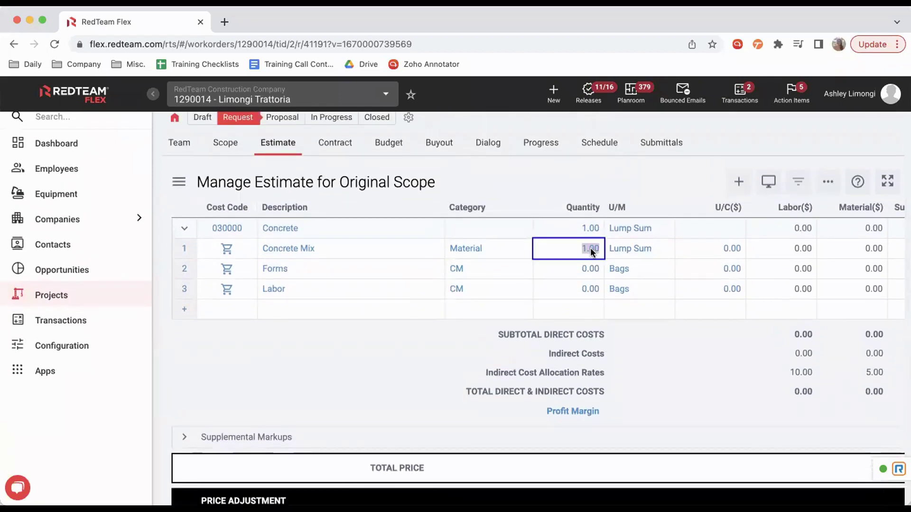
type("500")
Set the Concrete Mix line's unit of measure to Pounds and its unit cost to 1.50.
left_click(627, 252)
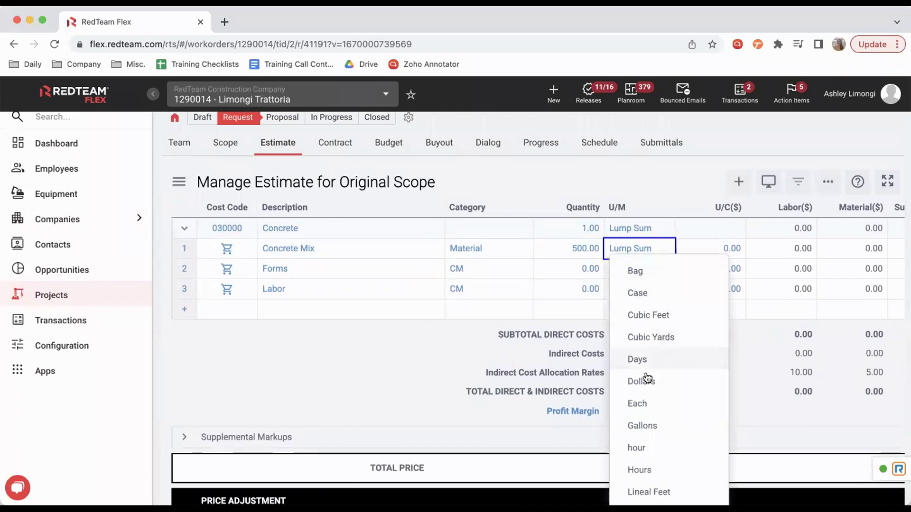
scroll(653, 431, "down", 2)
scroll(653, 432, "down", 5)
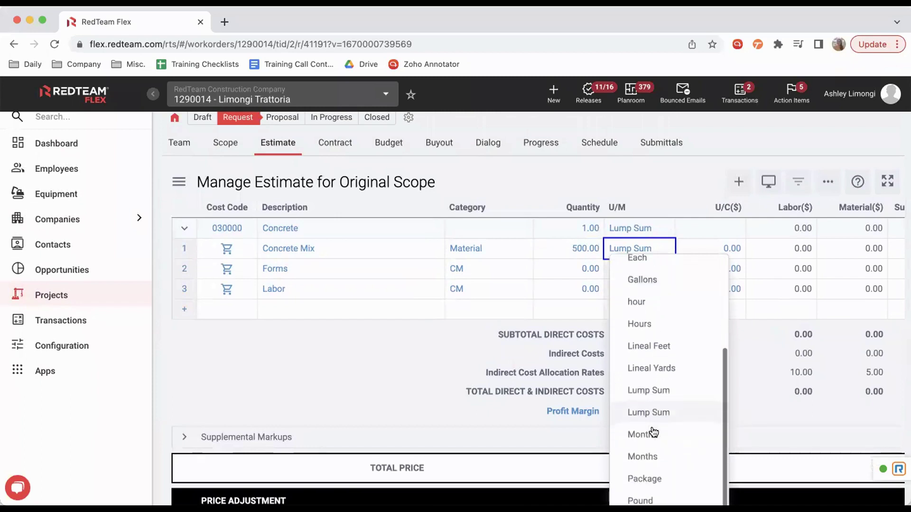
left_click(652, 449)
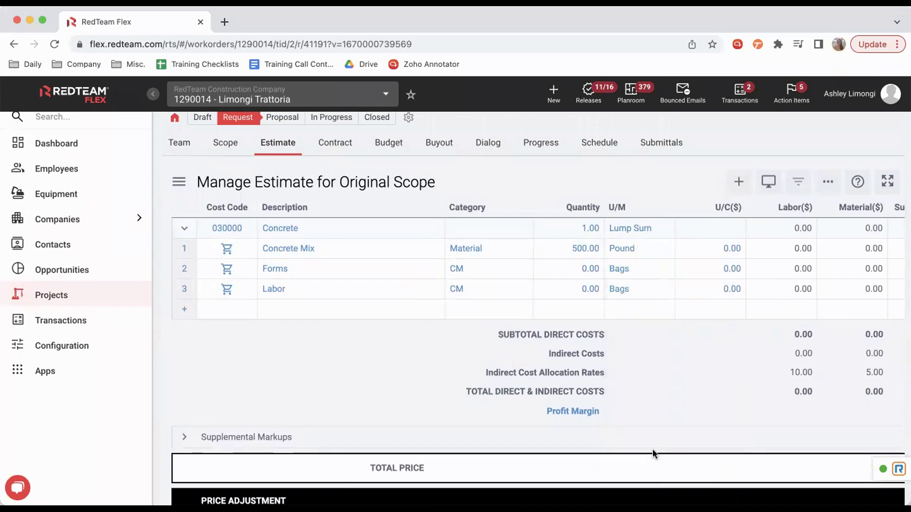
left_click(731, 249)
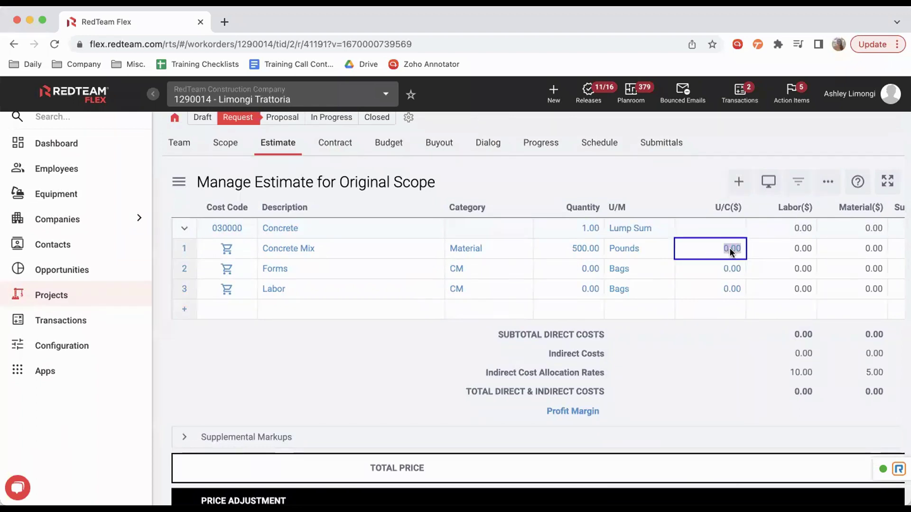
type("1.50")
left_click(673, 355)
scroll(752, 251, "right", 5)
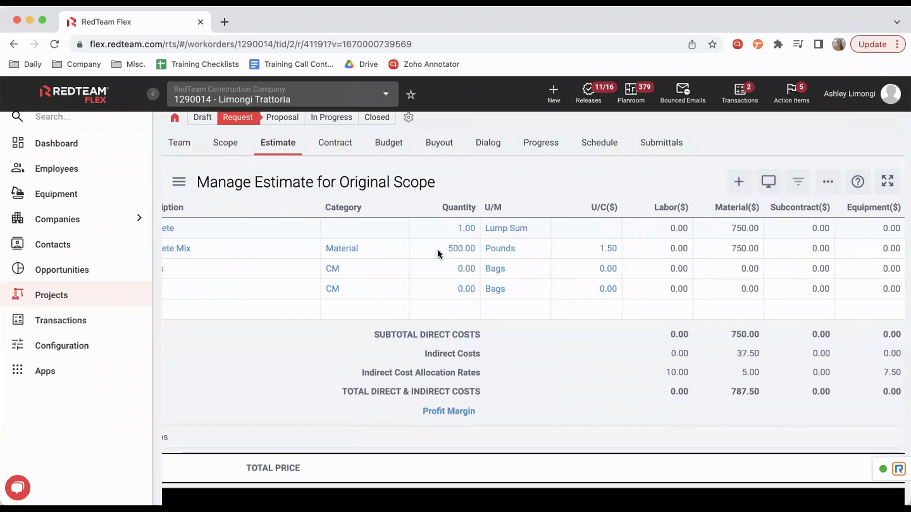
scroll(435, 256, "left", 5)
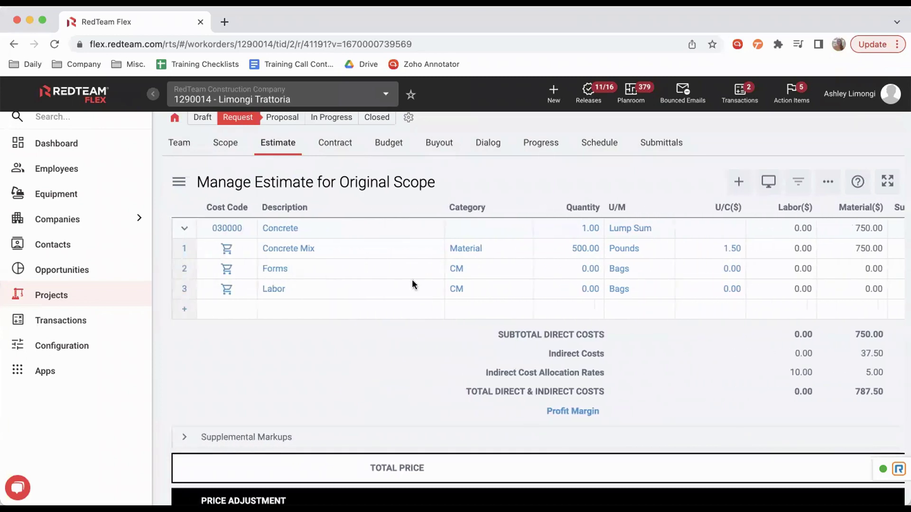
Set the Forms line's category to Material and its quantity to 1.
left_click(468, 269)
scroll(542, 388, "down", 3)
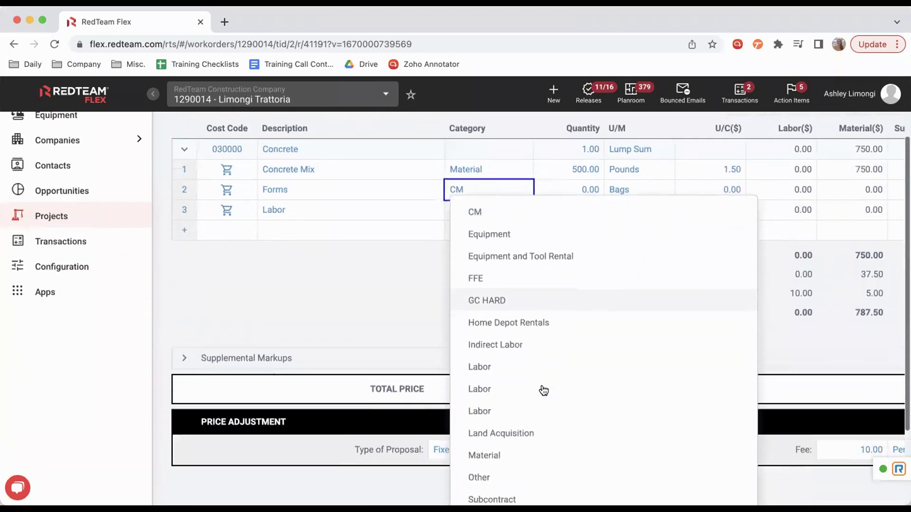
scroll(541, 388, "down", 2)
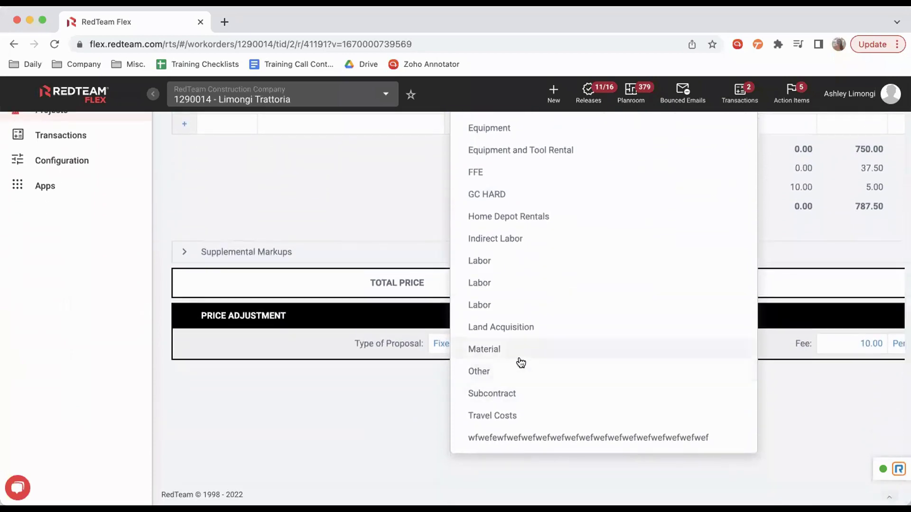
left_click(519, 359)
scroll(469, 218, "up", 5)
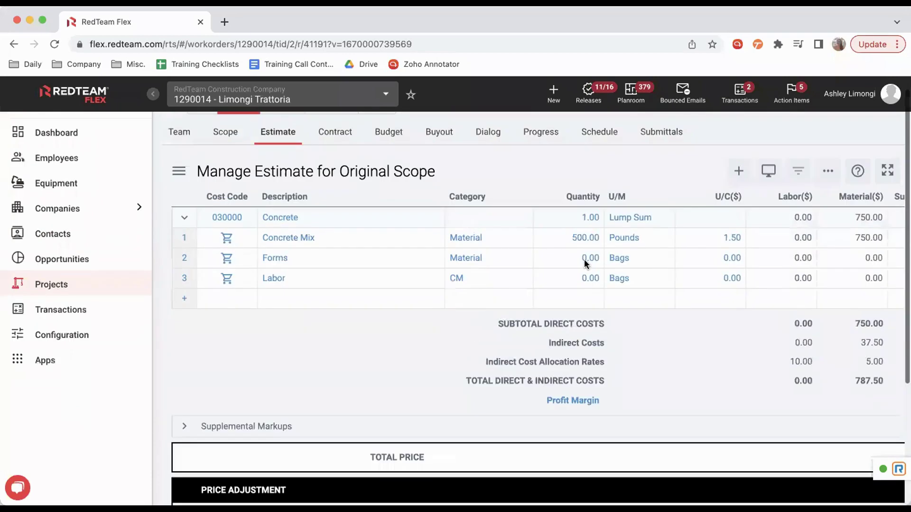
left_click(587, 262)
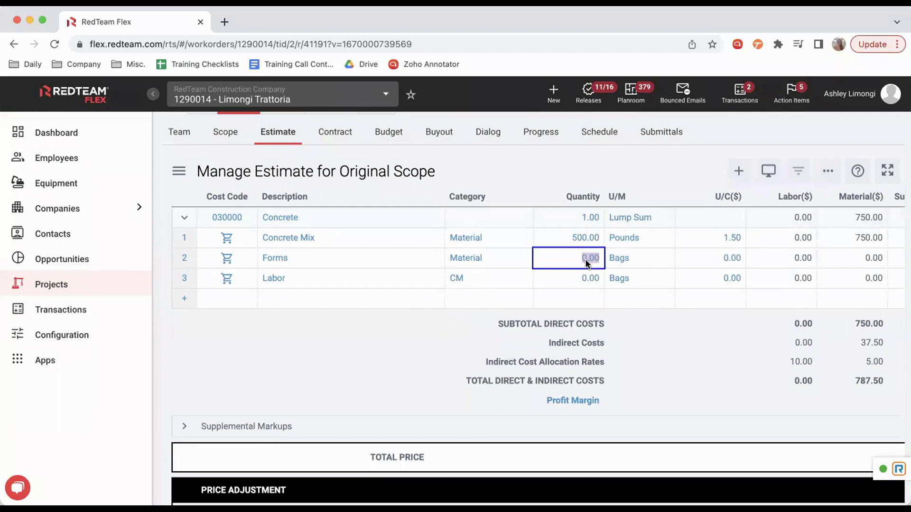
type("1")
Set the Forms line's unit of measure to Lump Sum and its unit cost to 1,500.
left_click(625, 257)
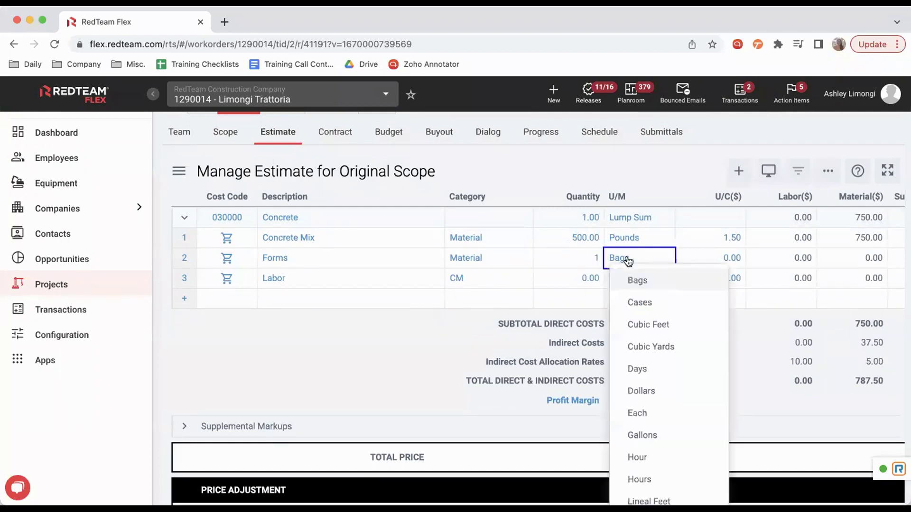
scroll(678, 406, "down", 1)
scroll(679, 407, "down", 3)
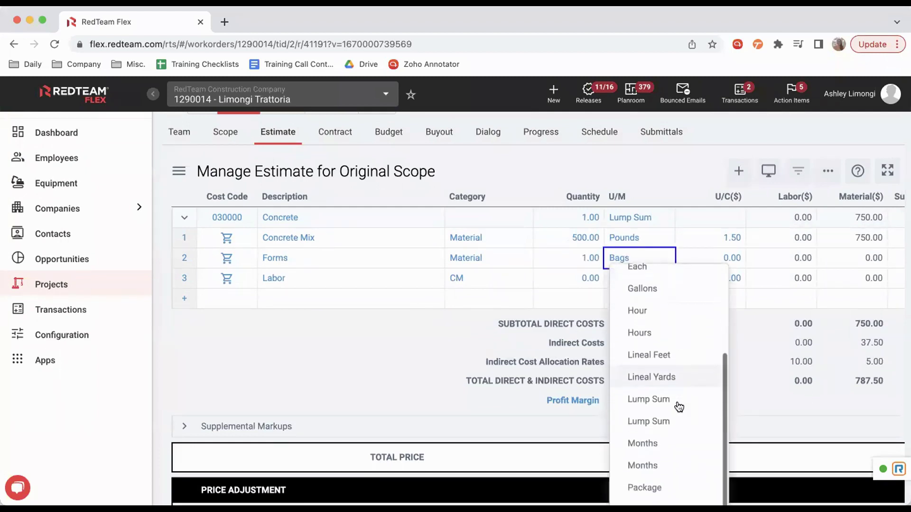
left_click(679, 407)
left_click(724, 261)
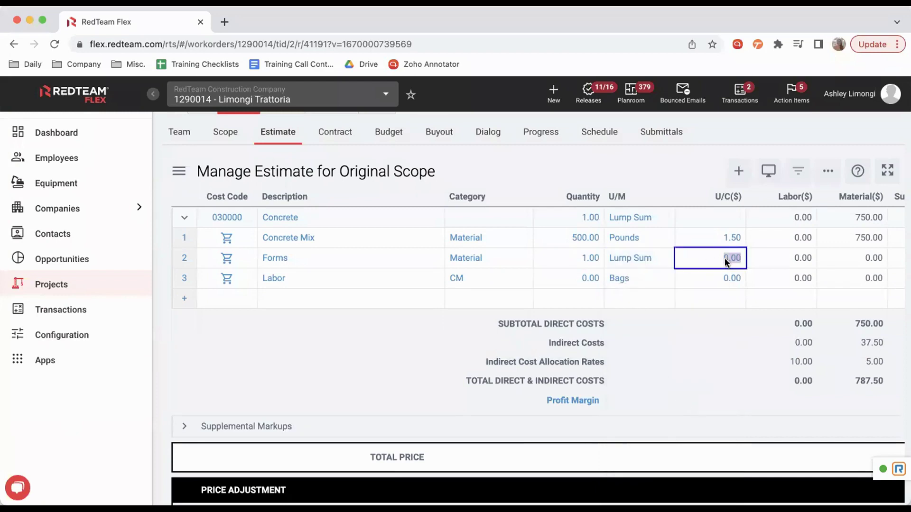
type("1500")
left_click(744, 354)
scroll(805, 269, "right", 1)
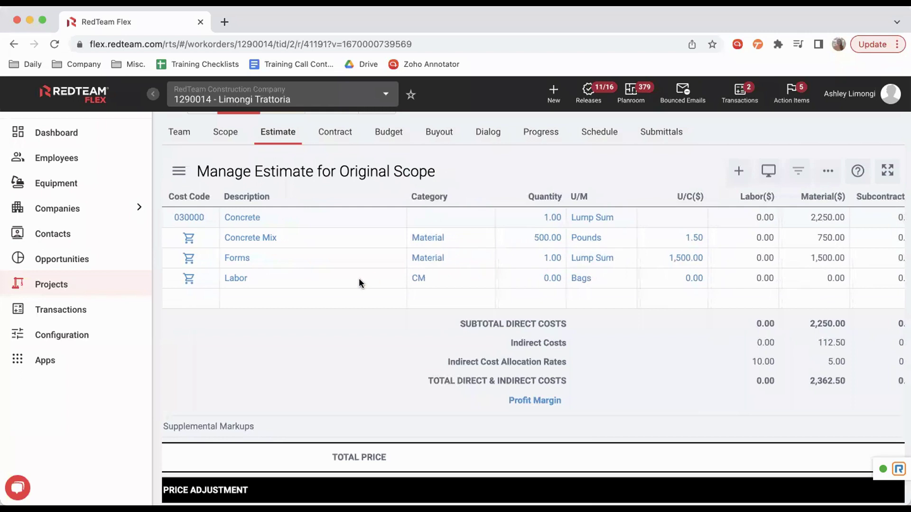
scroll(359, 283, "left", 1)
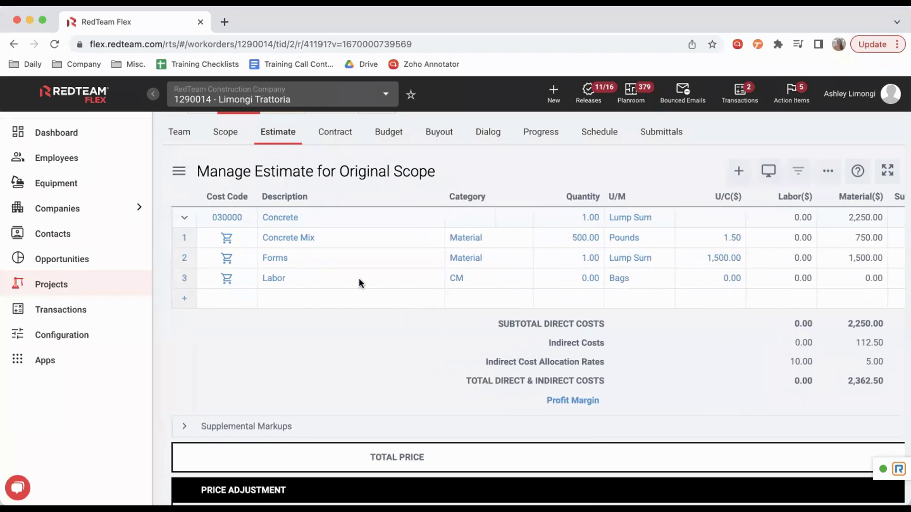
Set the Labor line's category to Labor1, the first of the identically named Labor options.
left_click(461, 283)
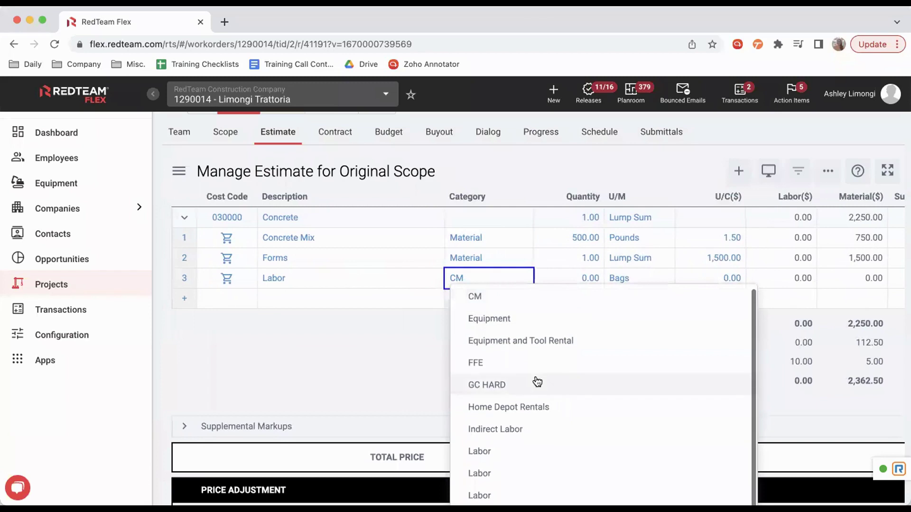
left_click(489, 451)
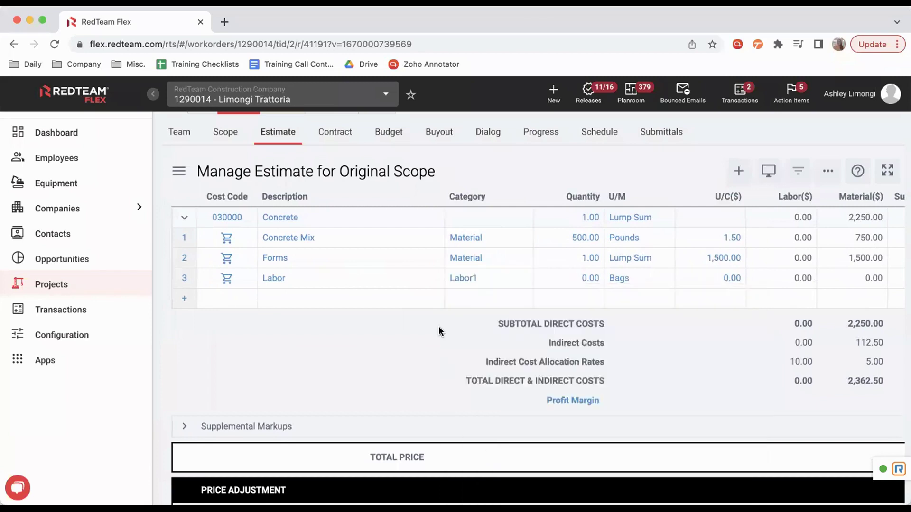
left_click(474, 280)
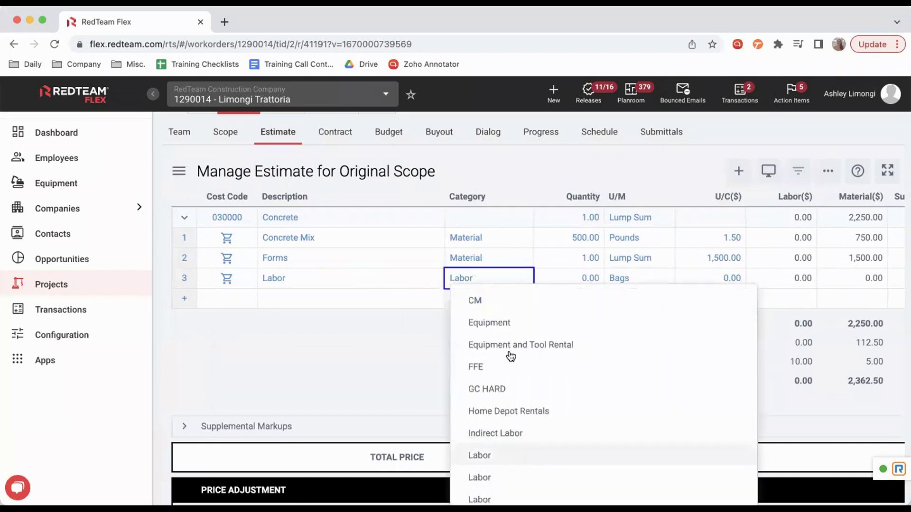
scroll(510, 339, "up", 1)
scroll(508, 337, "down", 3)
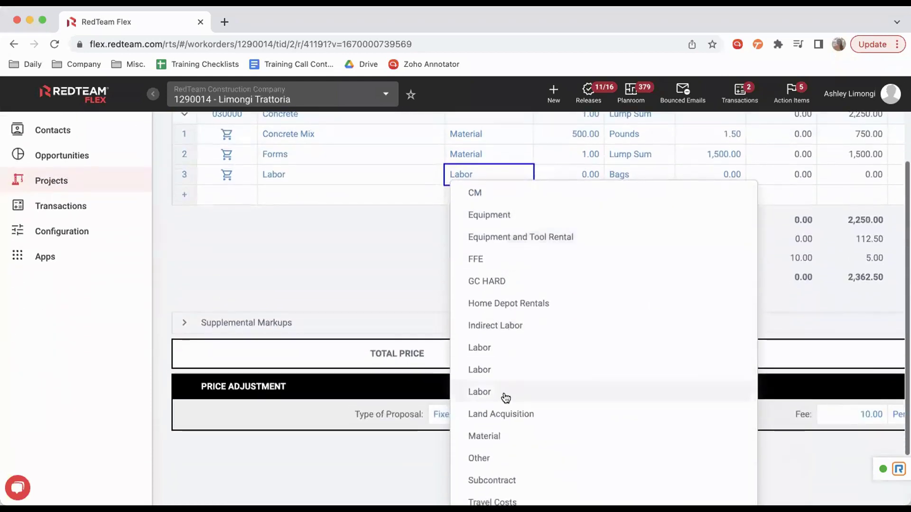
left_click(506, 375)
left_click(472, 175)
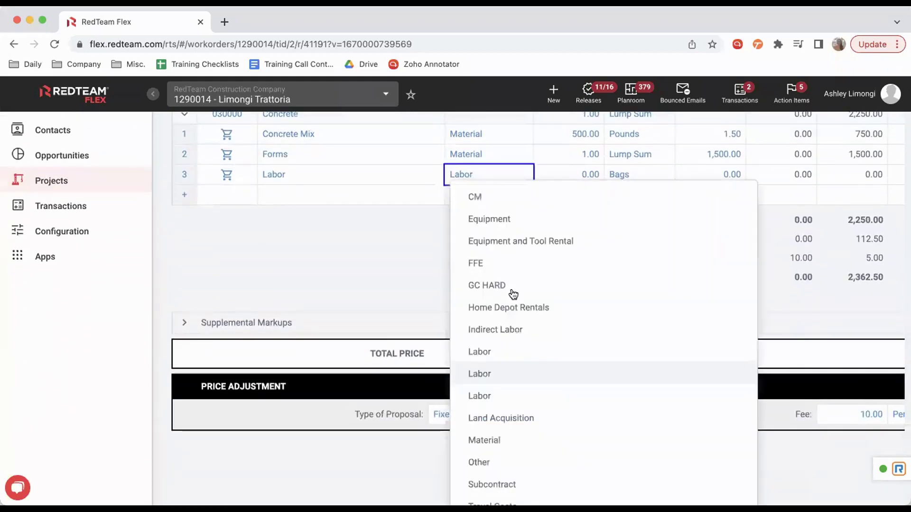
left_click(515, 357)
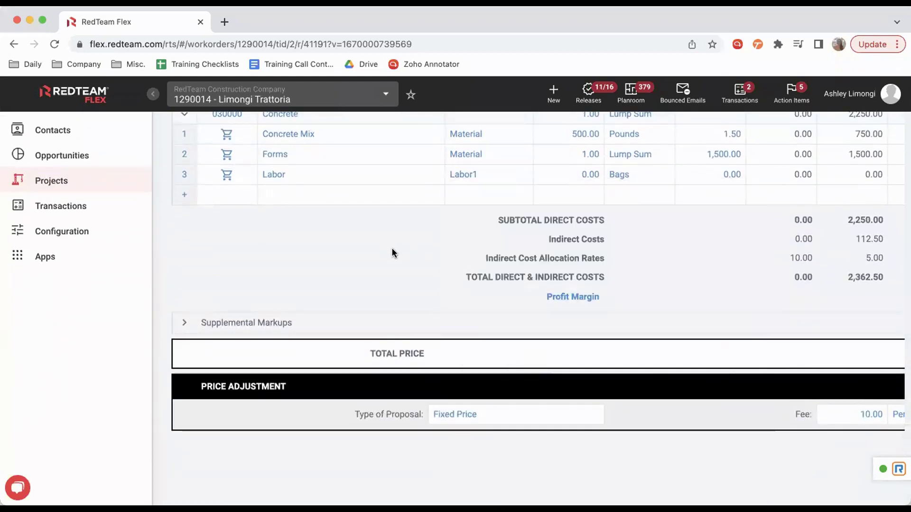
Set the Labor line's quantity to 240 and its unit of measure to Hours.
left_click(592, 177)
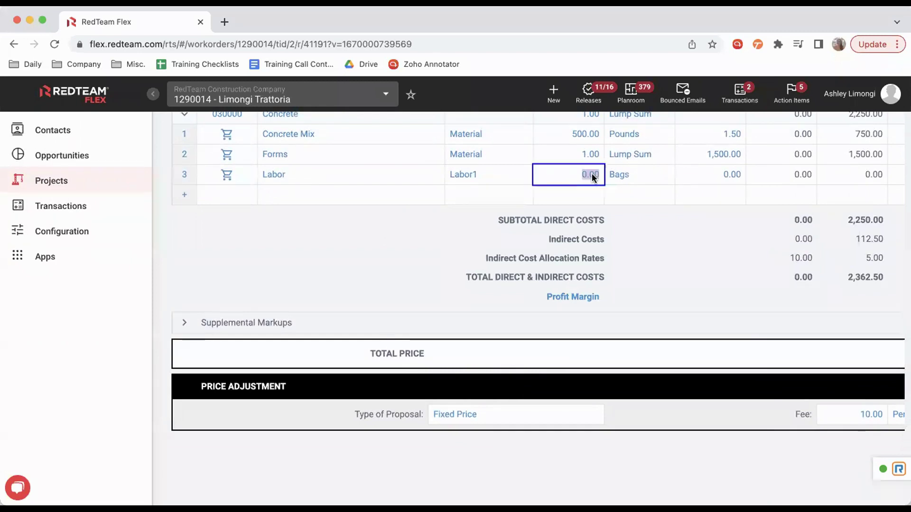
type("240")
left_click(627, 178)
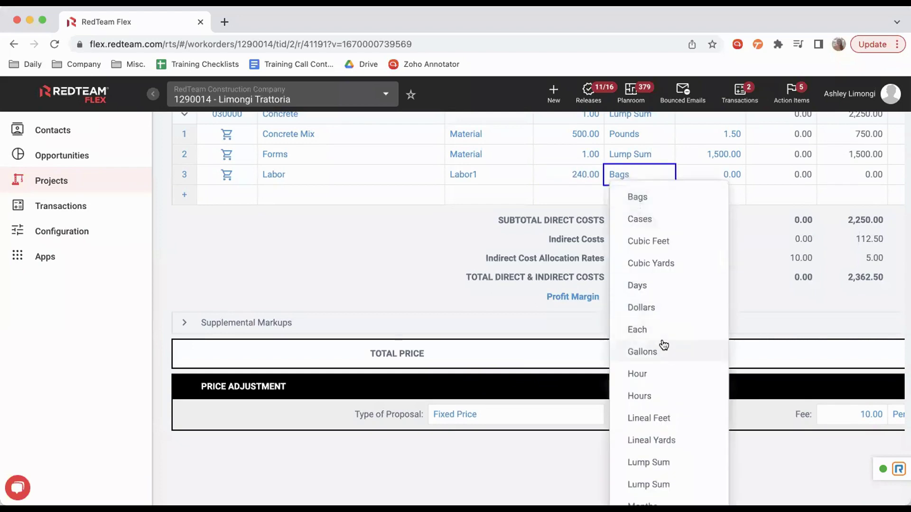
scroll(662, 347, "down", 1)
left_click(663, 368)
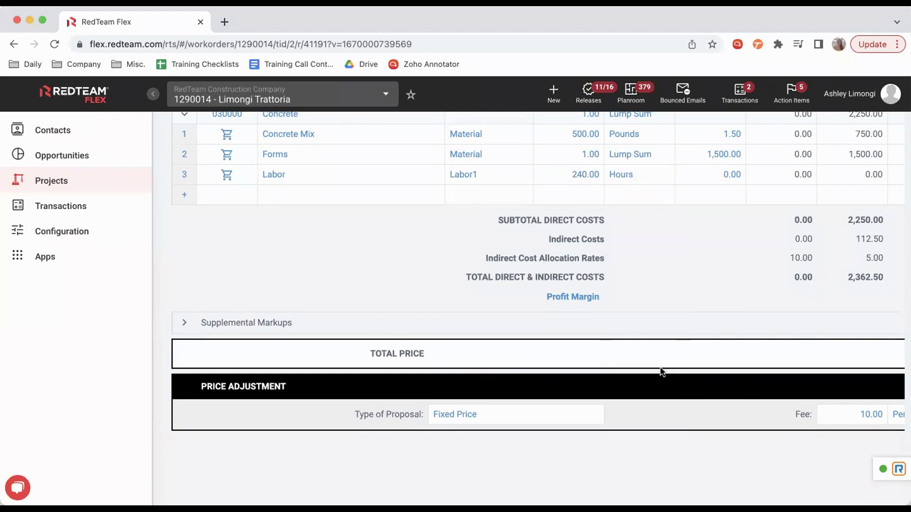
Set the Labor line's unit cost to 45.00 and check the cost columns of the estimate.
left_click(731, 176)
type("45.00")
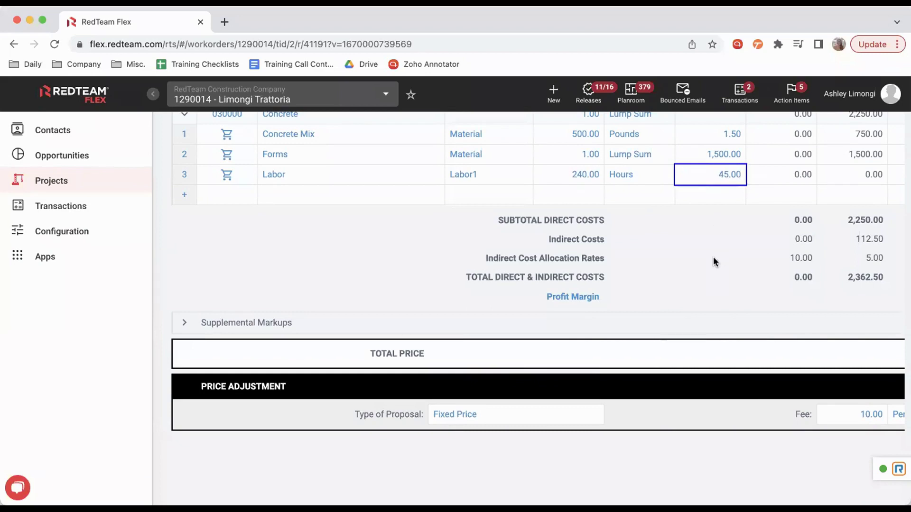
left_click(704, 258)
scroll(721, 246, "up", 3)
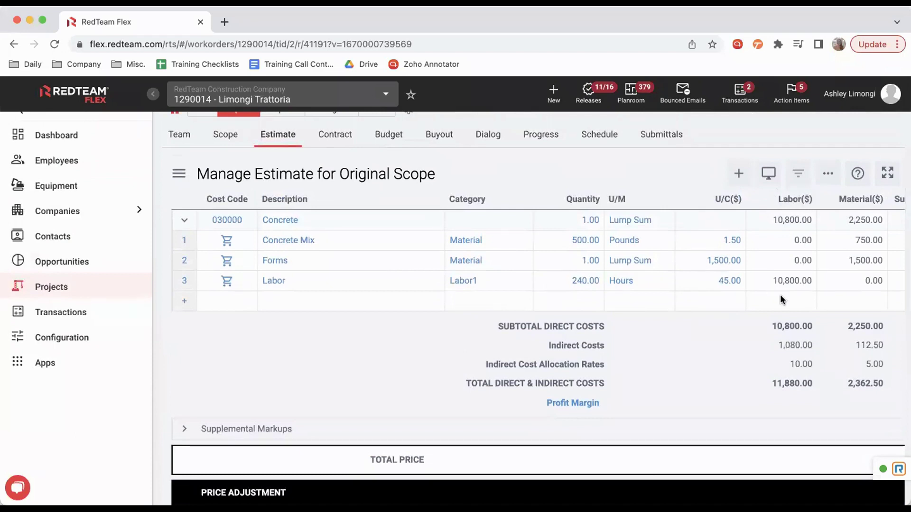
scroll(677, 388, "right", 5)
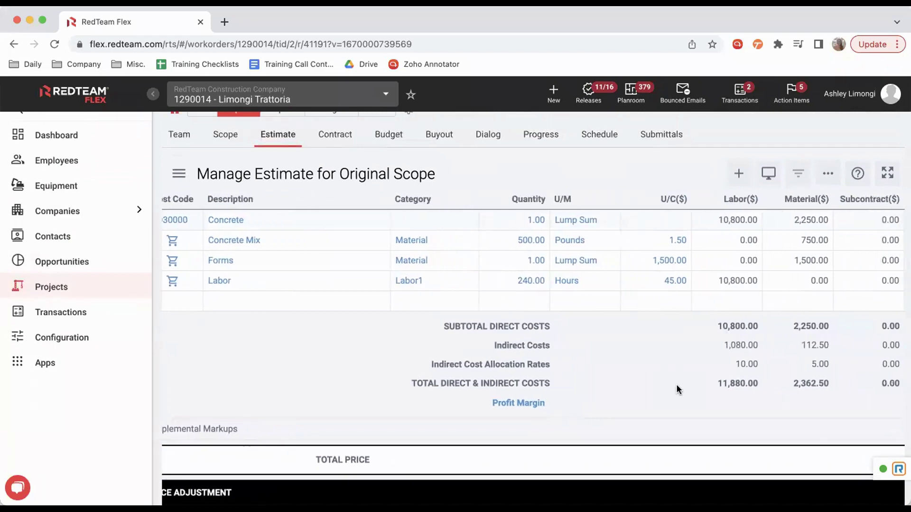
scroll(677, 389, "left", 4)
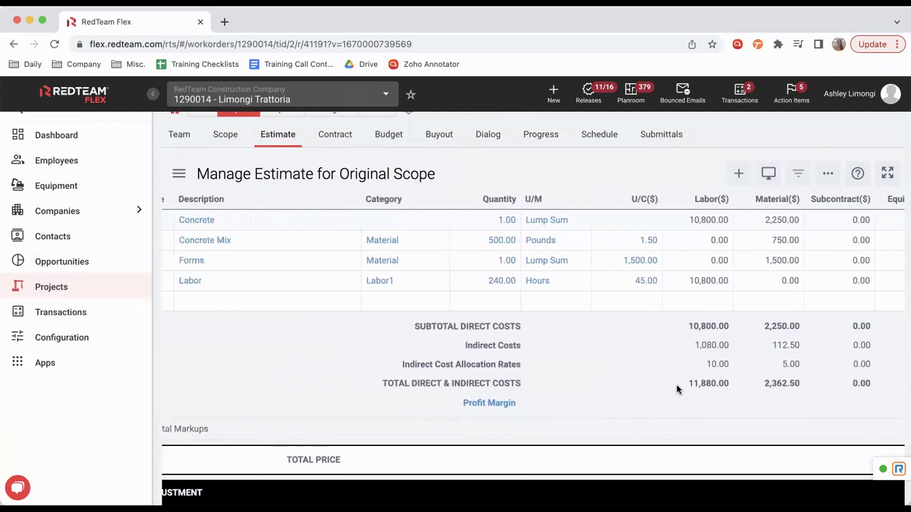
scroll(679, 389, "left", 2)
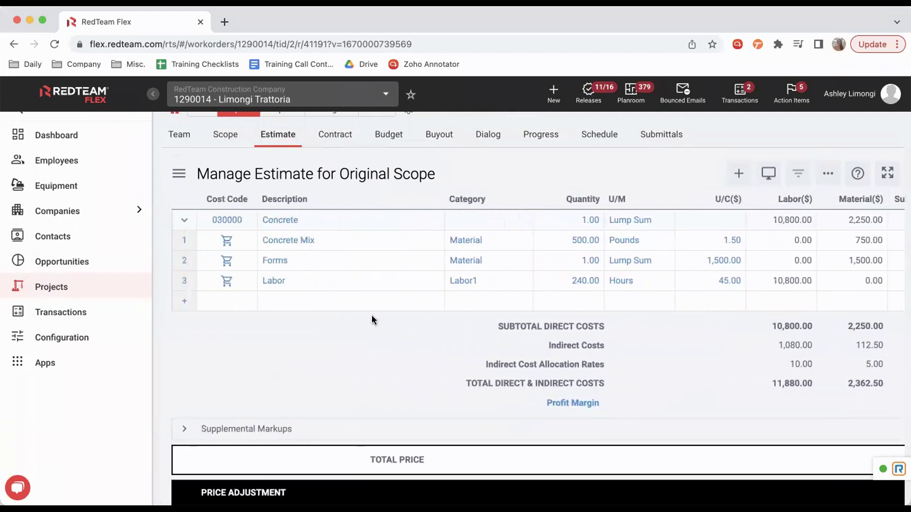
Collapse the 030000 Concrete group and review its cost breakdown and the estimate's total price.
left_click(182, 221)
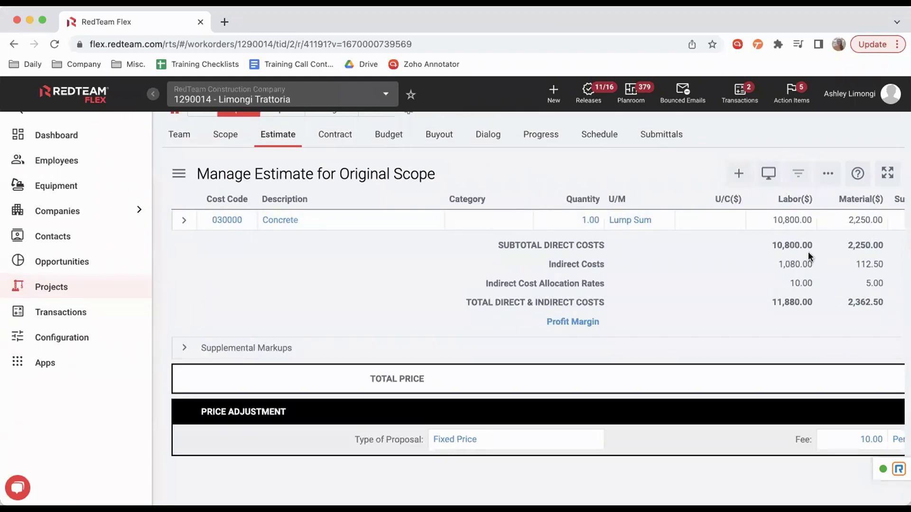
scroll(804, 254, "right", 2)
scroll(801, 259, "right", 10)
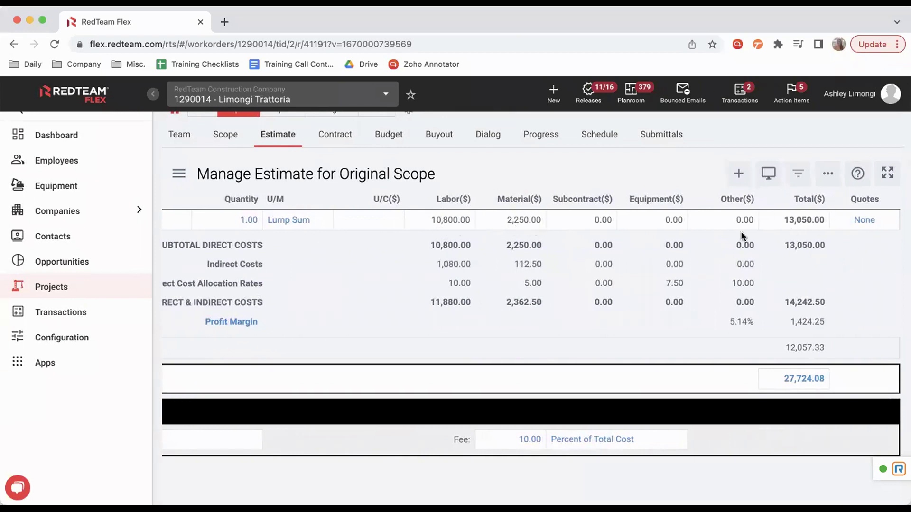
scroll(531, 250, "left", 5)
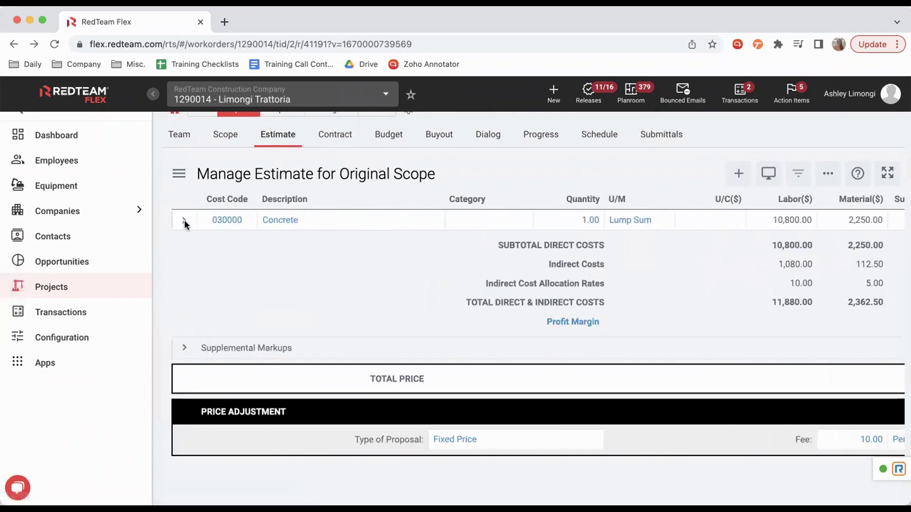
Expand the 030000 Concrete group and view the item options available for the Concrete Mix line.
left_click(185, 220)
left_click(587, 222)
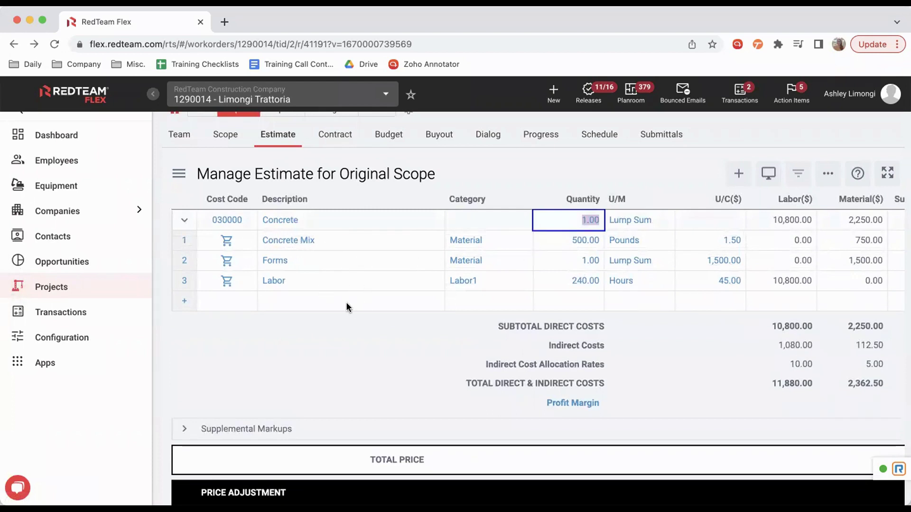
left_click(226, 242)
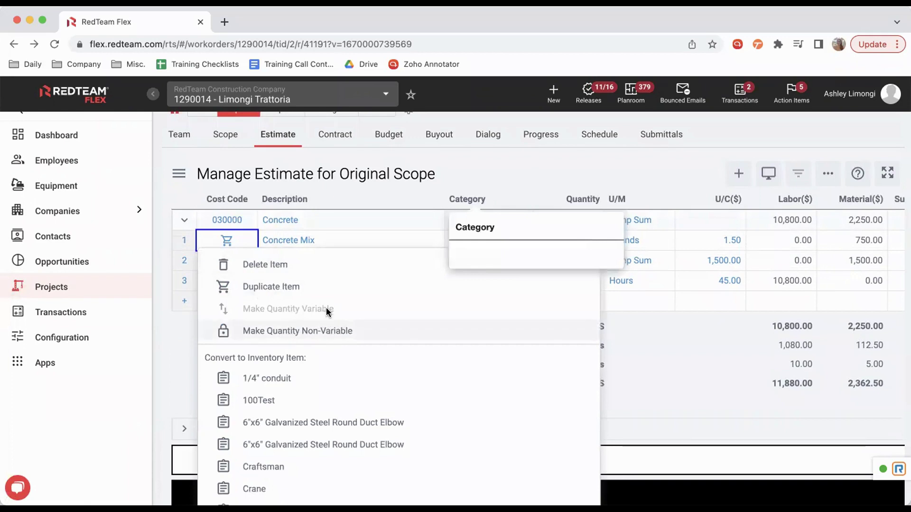
left_click(417, 201)
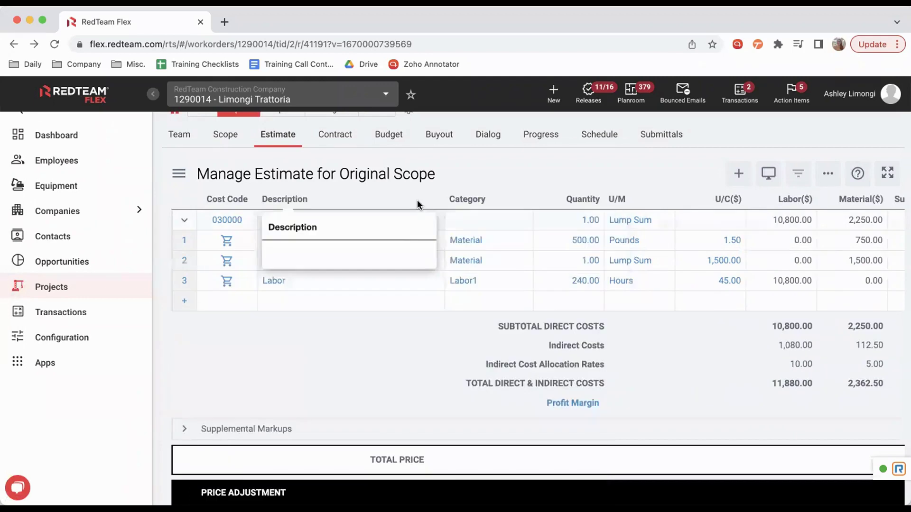
Try a quantity of 2 on the Concrete cost code and restore it to 1.
left_click(587, 220)
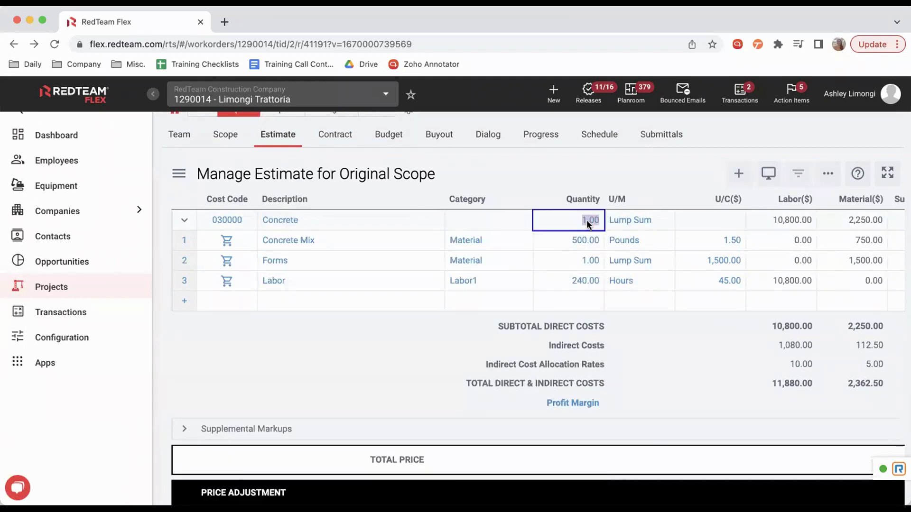
key("Return")
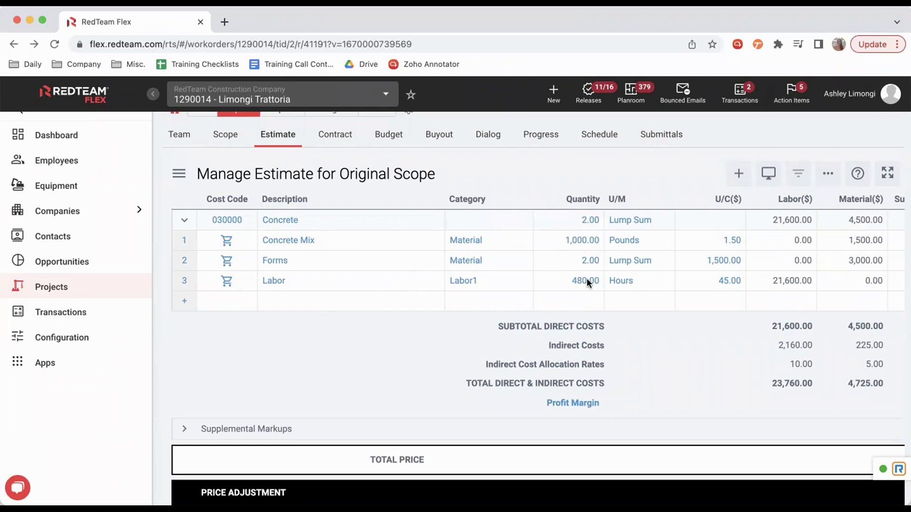
left_click(587, 219)
key("BackSpace")
type("1.")
key("Return")
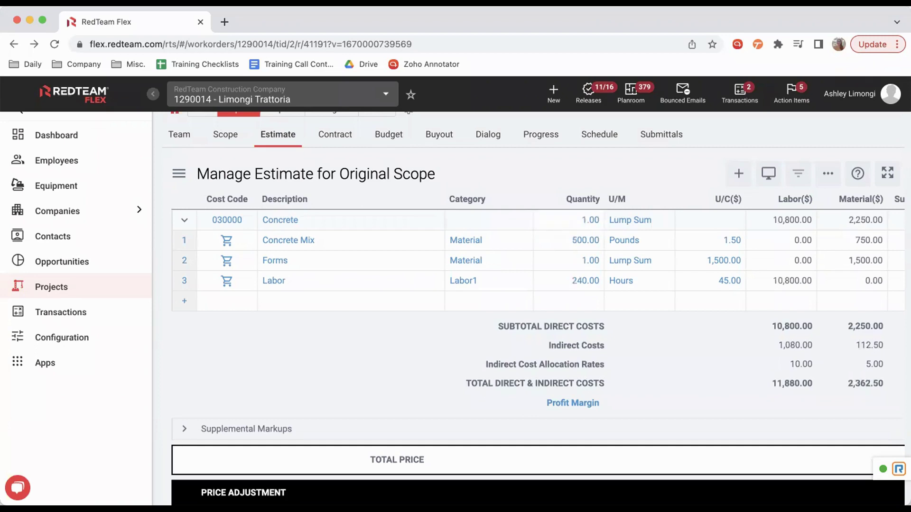
Make the Concrete Mix line's quantity non-variable and set the Concrete cost code's quantity to 2.
left_click(227, 241)
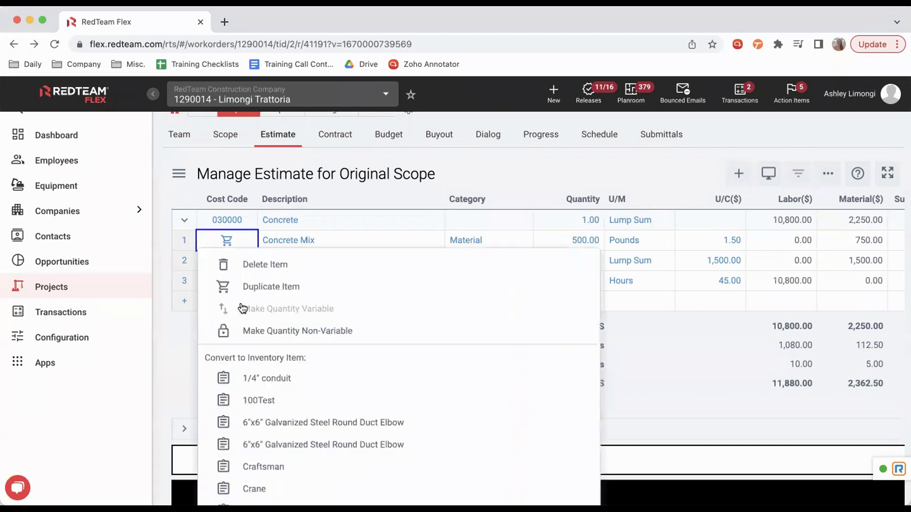
left_click(256, 331)
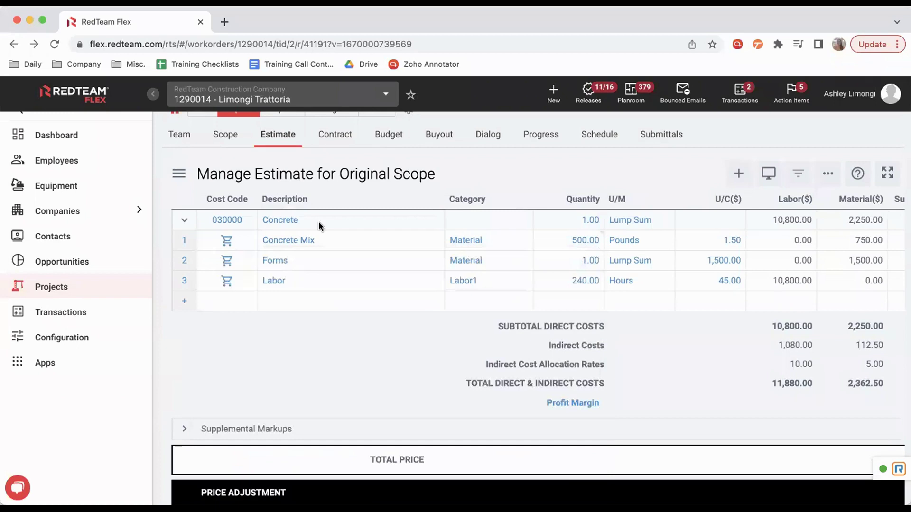
left_click(590, 221)
type("2")
key("Return")
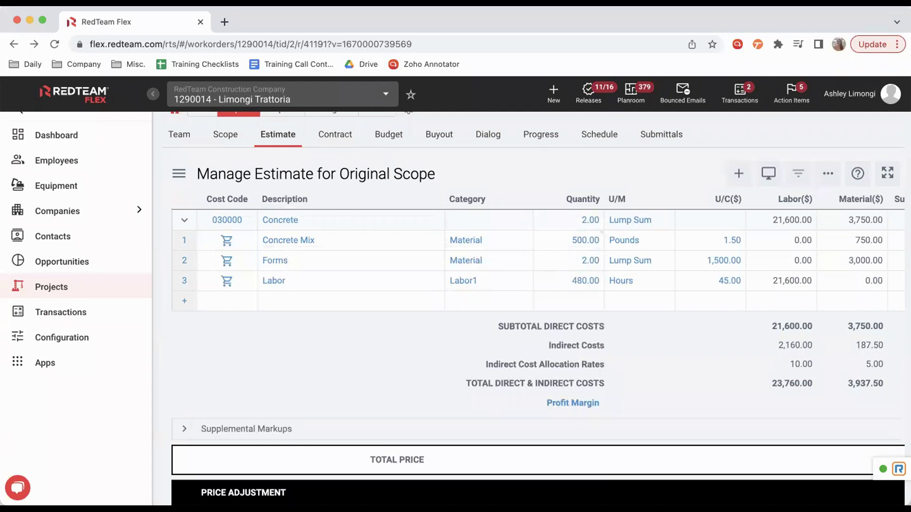
Make the Concrete Mix line's quantity variable again and set the Concrete cost code's quantity to 1.00.
left_click(227, 241)
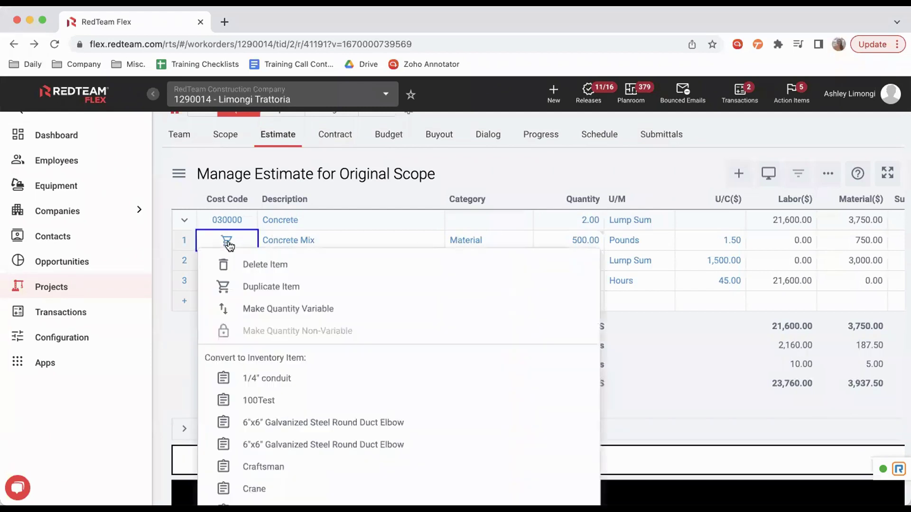
left_click(265, 310)
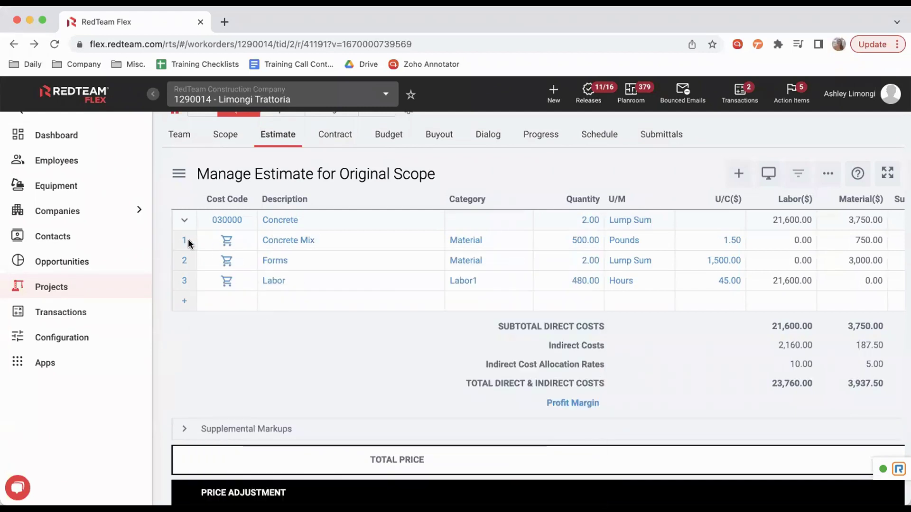
left_click(577, 222)
type("1.00")
key("Return")
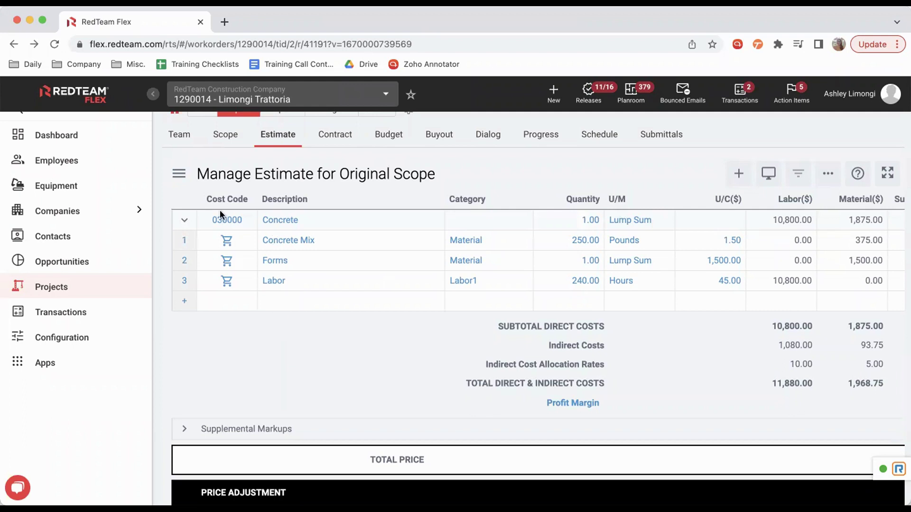
Save the 030000 Concrete cost code with its line items as a master assembly and return to the estimate.
right_click(230, 221)
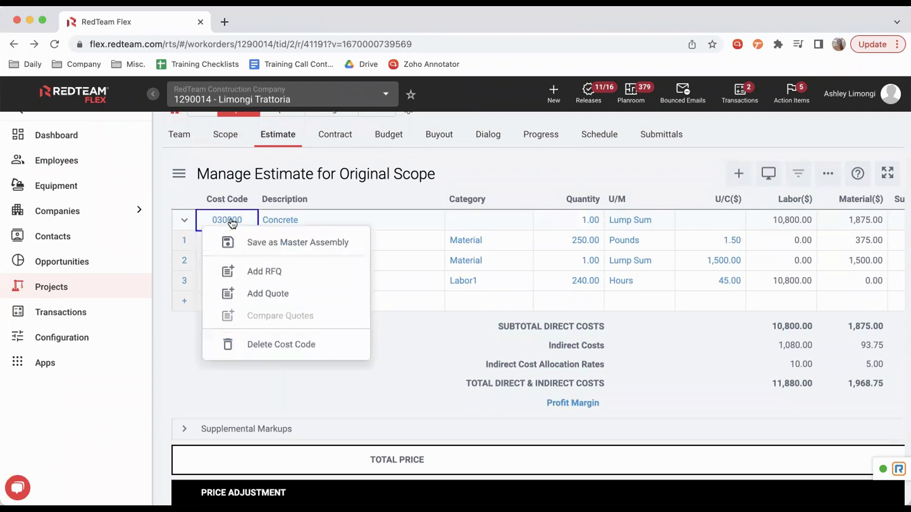
left_click(314, 251)
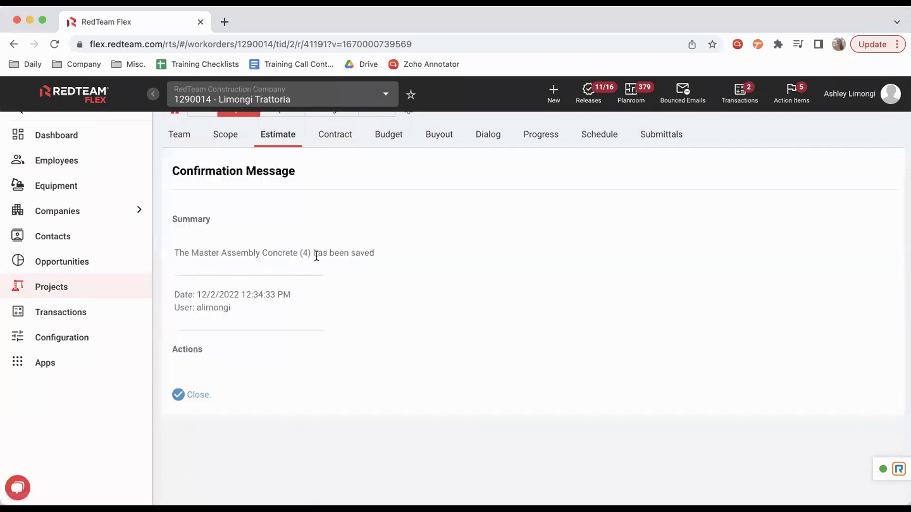
left_click(198, 396)
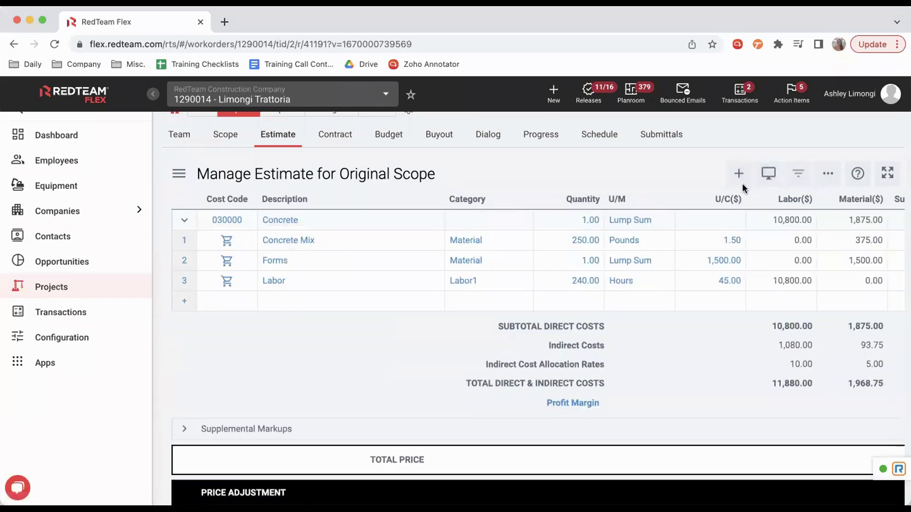
Find the saved assembly "Concrete (4)" among the cost codes and add it to the estimate without a phase.
left_click(743, 179)
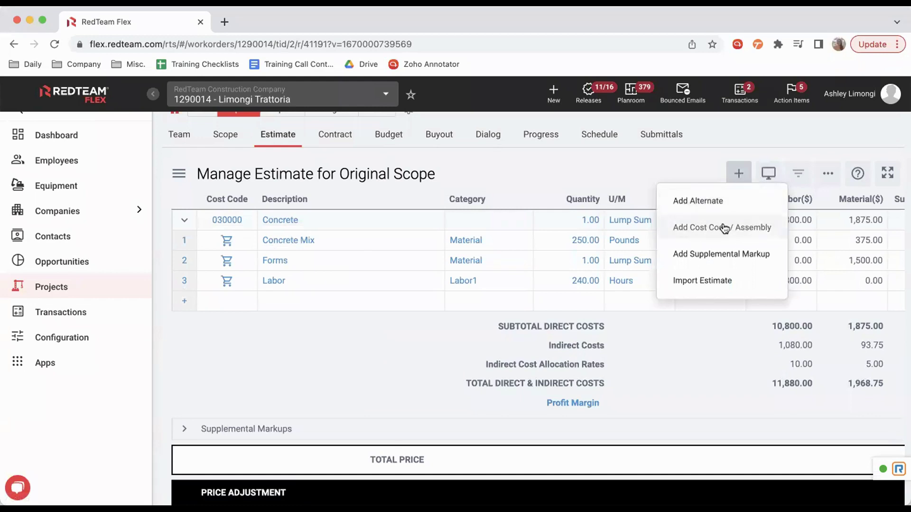
left_click(754, 230)
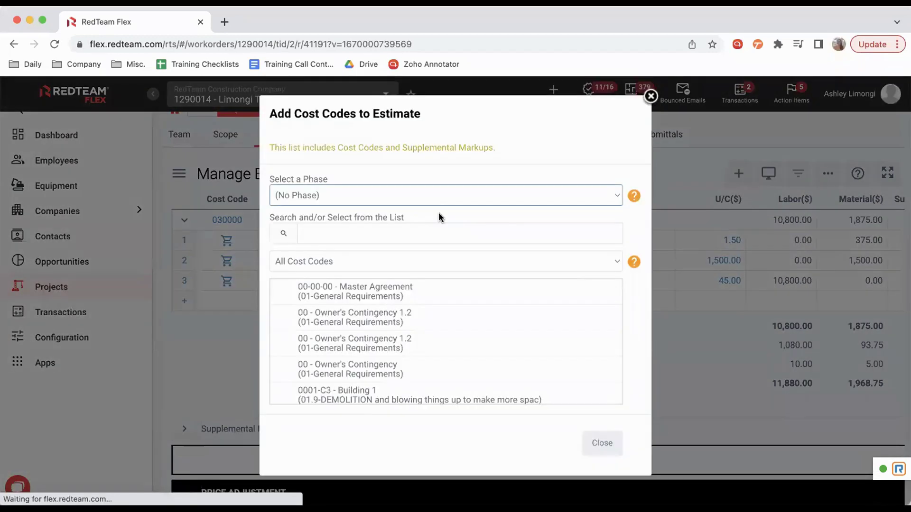
left_click(381, 235)
type("C")
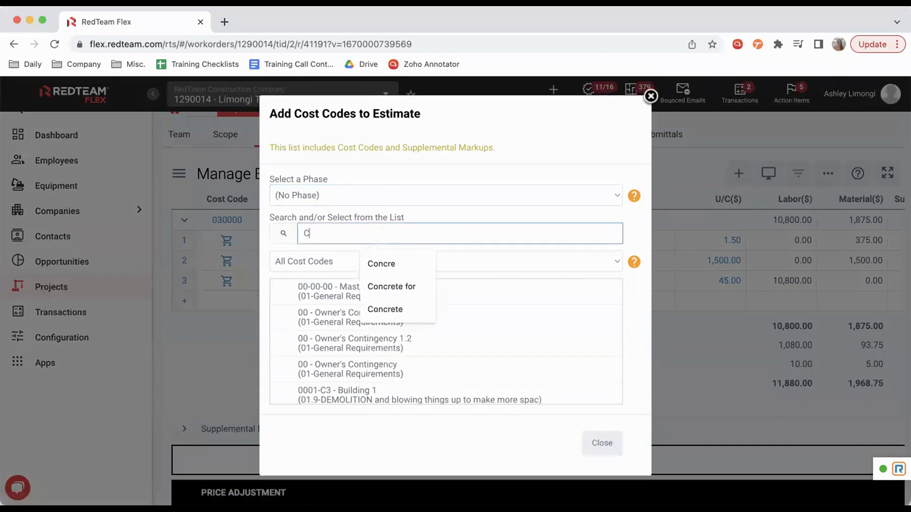
type("oncret")
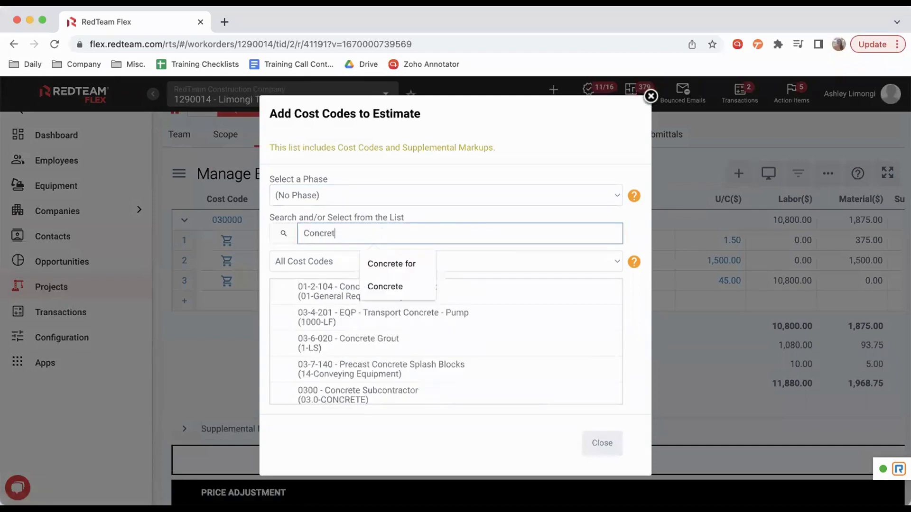
type("e (4)")
left_click(334, 295)
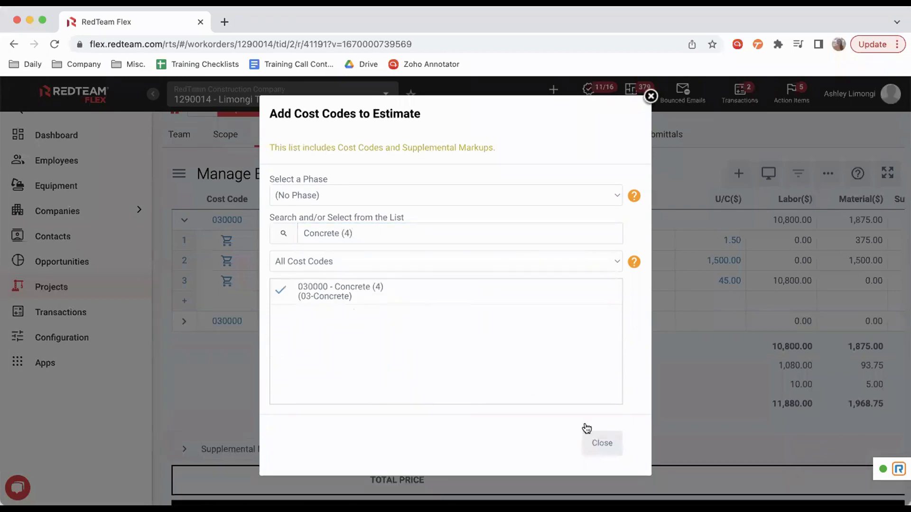
left_click(601, 442)
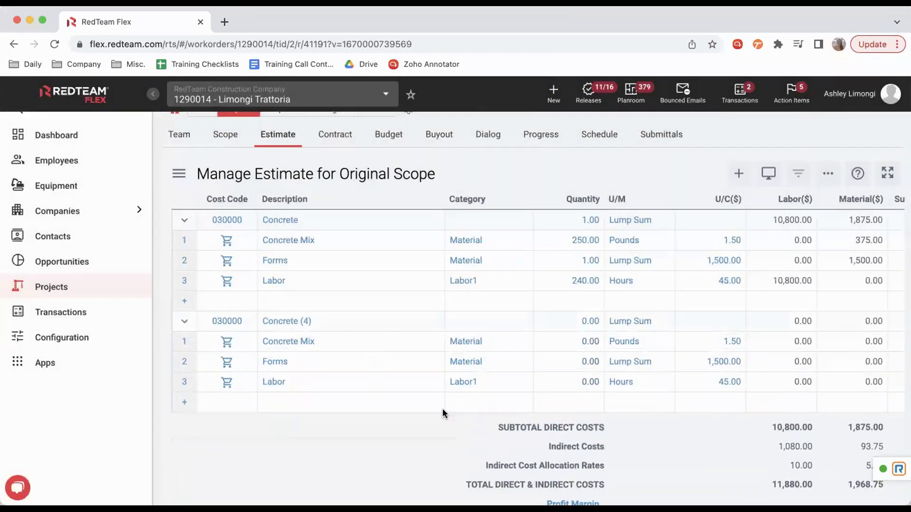
Set the Concrete (4) assembly's quantity to 1.
left_click(588, 322)
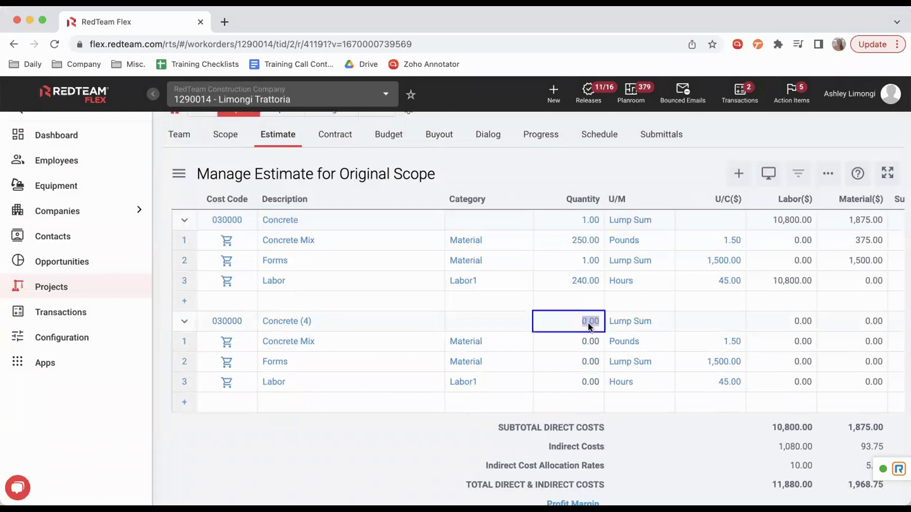
type("1")
key("Return")
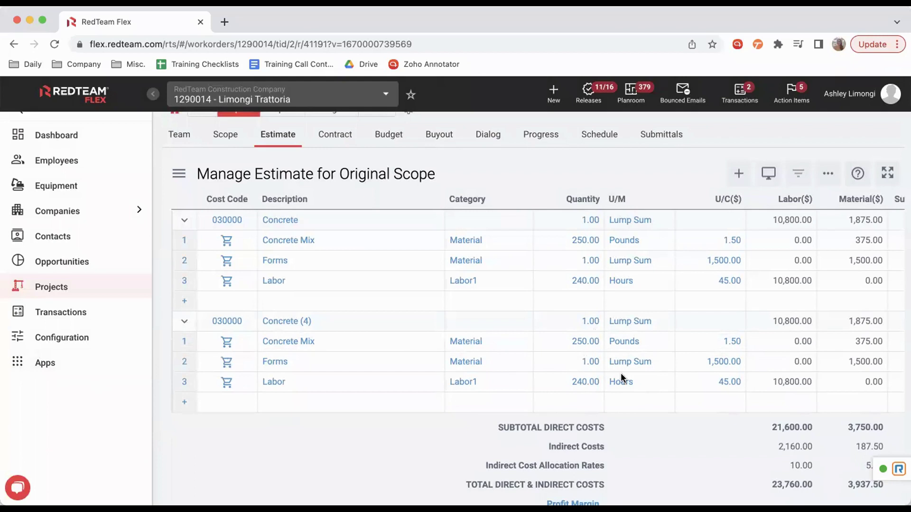
Collapse the Concrete (4) assembly and delete its cost code from the estimate.
left_click(185, 322)
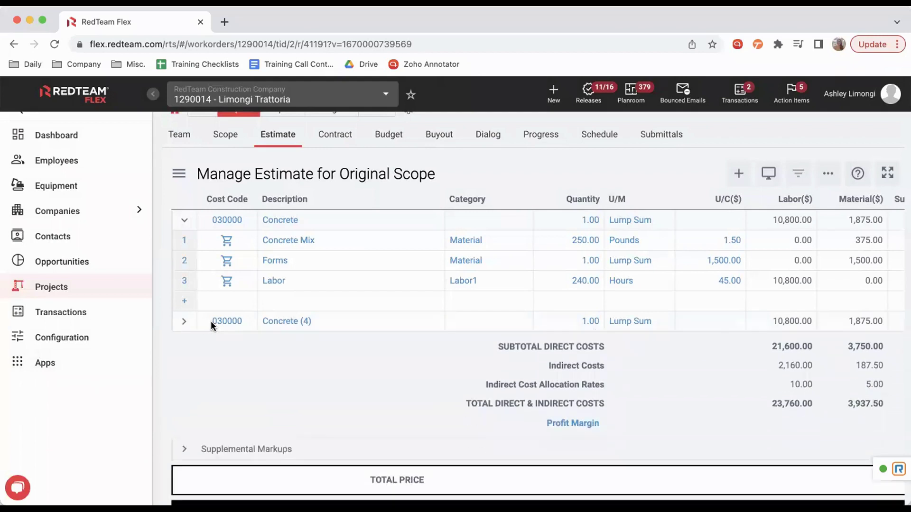
right_click(219, 321)
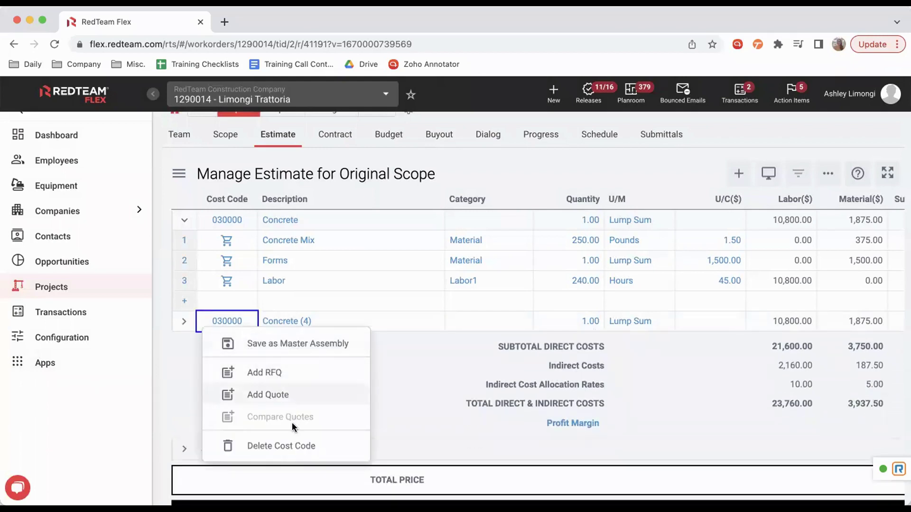
left_click(294, 445)
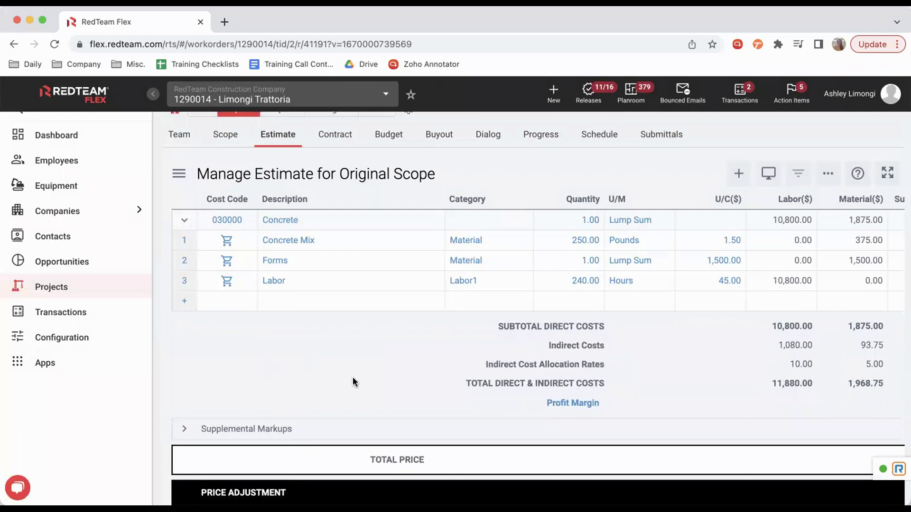
Review the estimate's cost columns, direct and indirect cost totals, profit margin and total price.
scroll(637, 339, "right", 5)
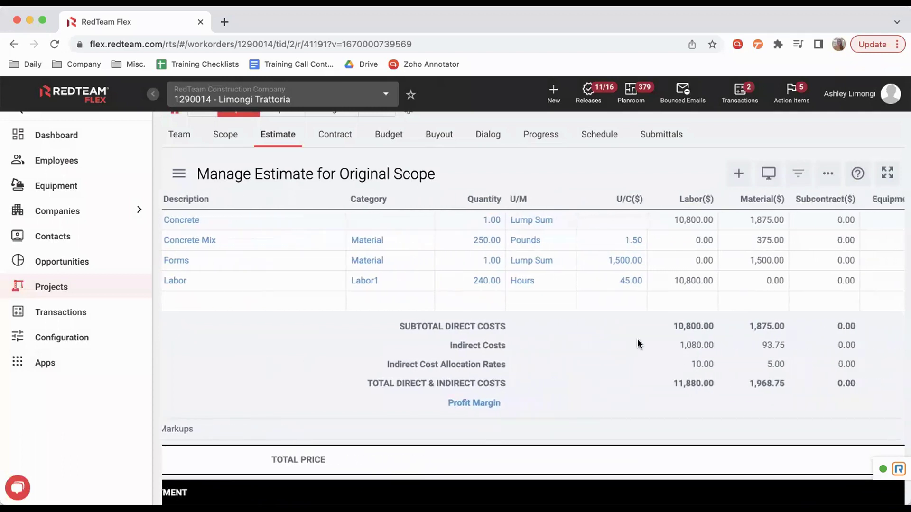
scroll(637, 339, "right", 4)
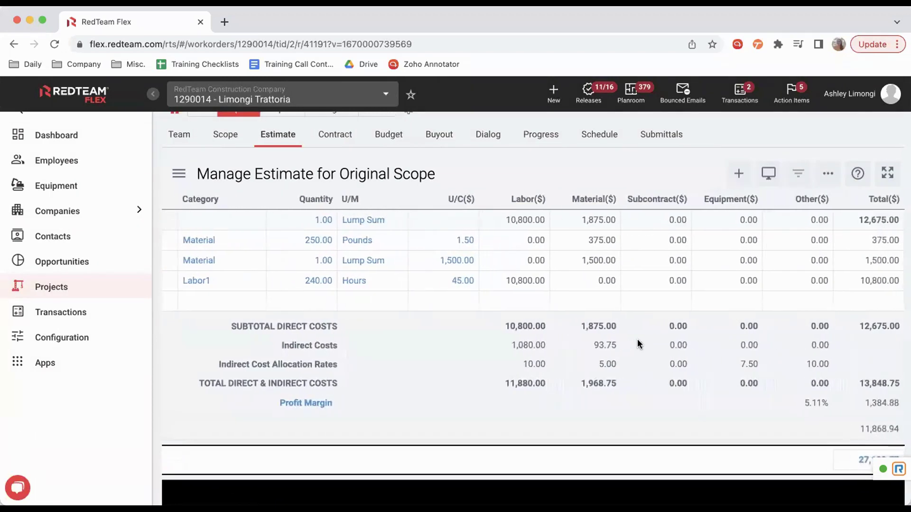
scroll(637, 339, "right", 1)
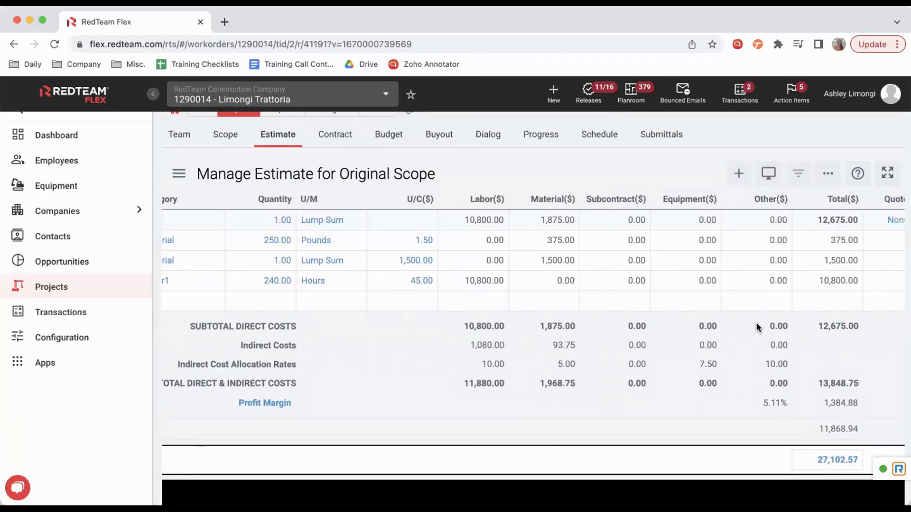
scroll(757, 326, "right", 1)
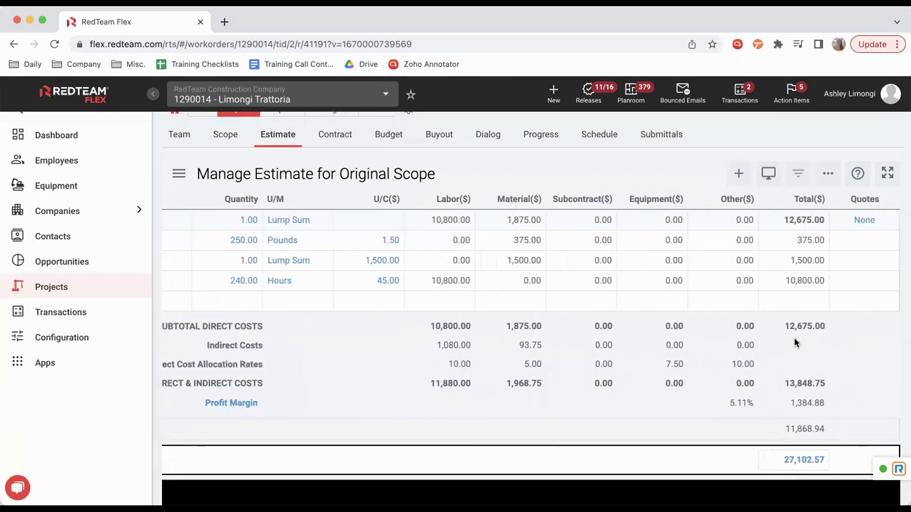
scroll(340, 375, "left", 3)
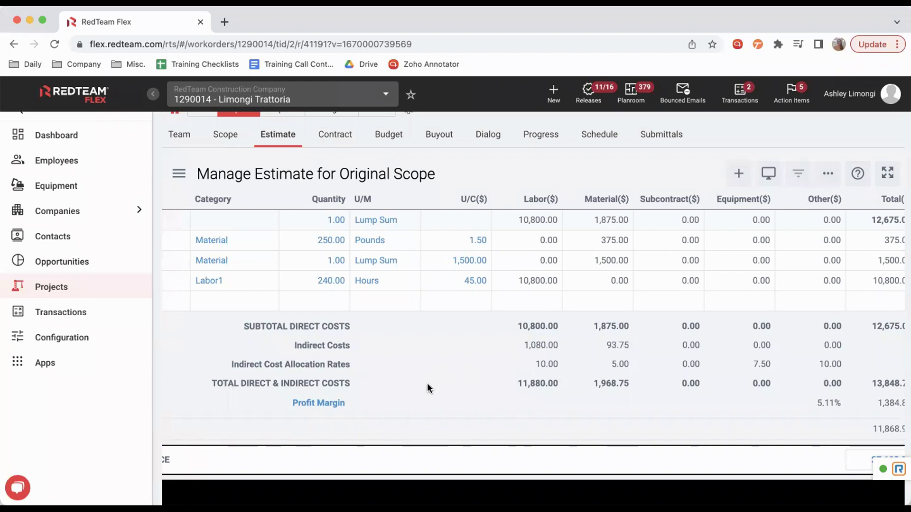
scroll(427, 383, "left", 3)
scroll(427, 383, "left", 8)
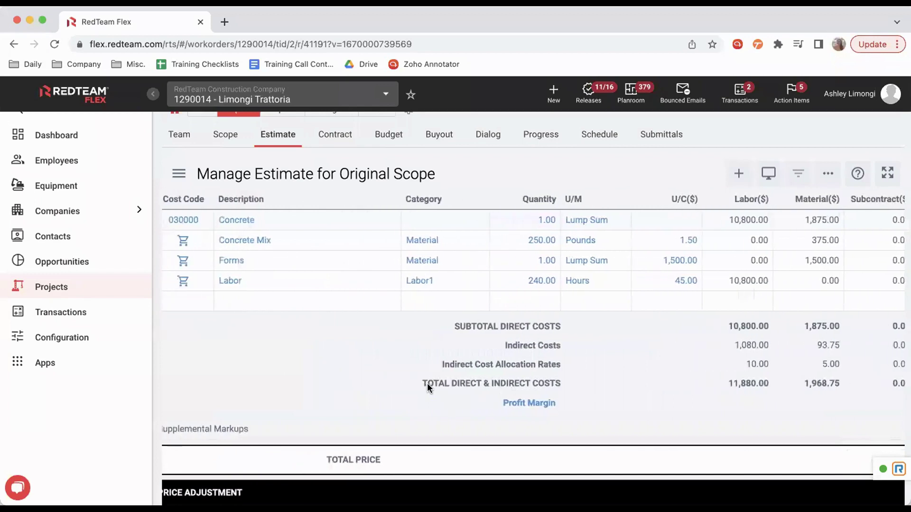
Review the estimate's cost columns and price adjustment, and examine the percentages and bases listed under Supplemental Markups.
left_click(181, 430)
left_click(181, 430)
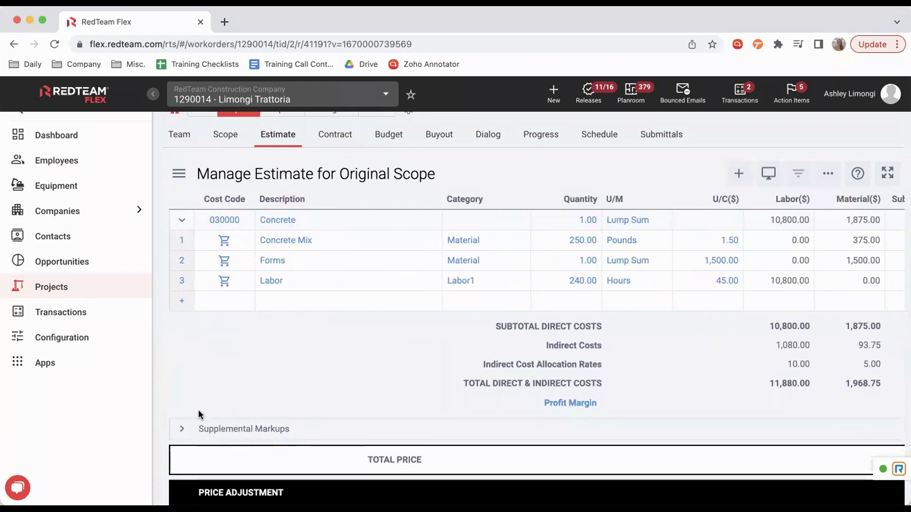
scroll(374, 424, "down", 2)
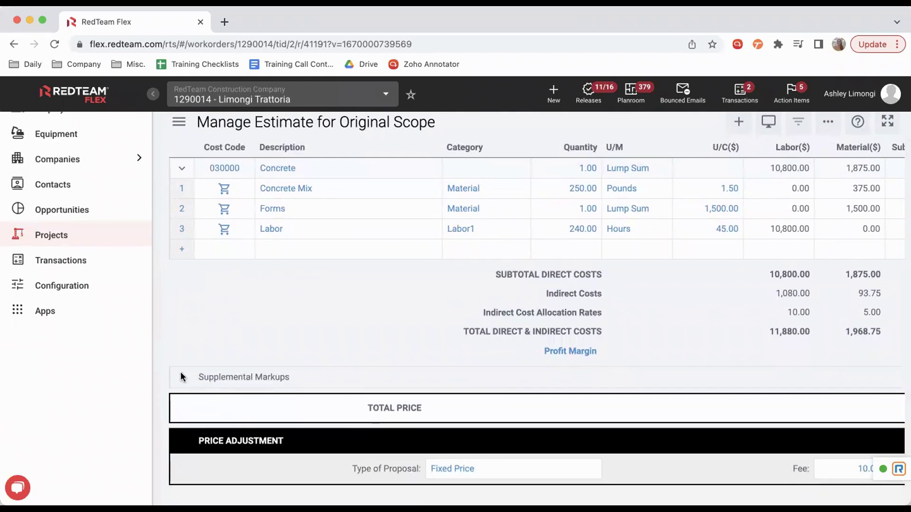
scroll(339, 351, "right", 5)
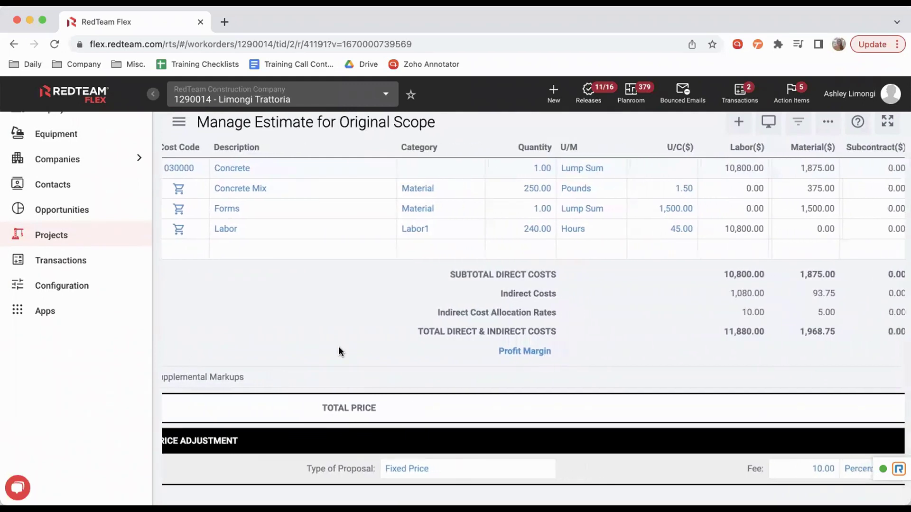
scroll(338, 351, "right", 4)
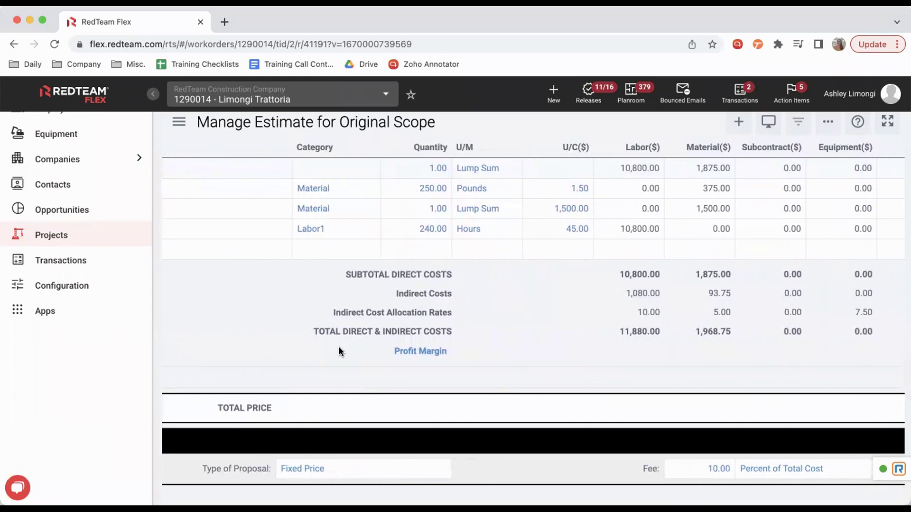
scroll(338, 351, "right", 3)
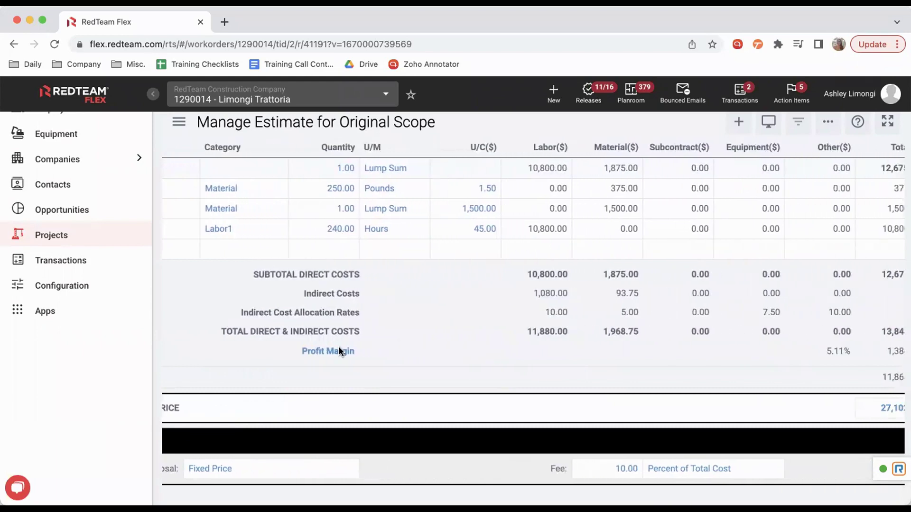
scroll(339, 351, "left", 12)
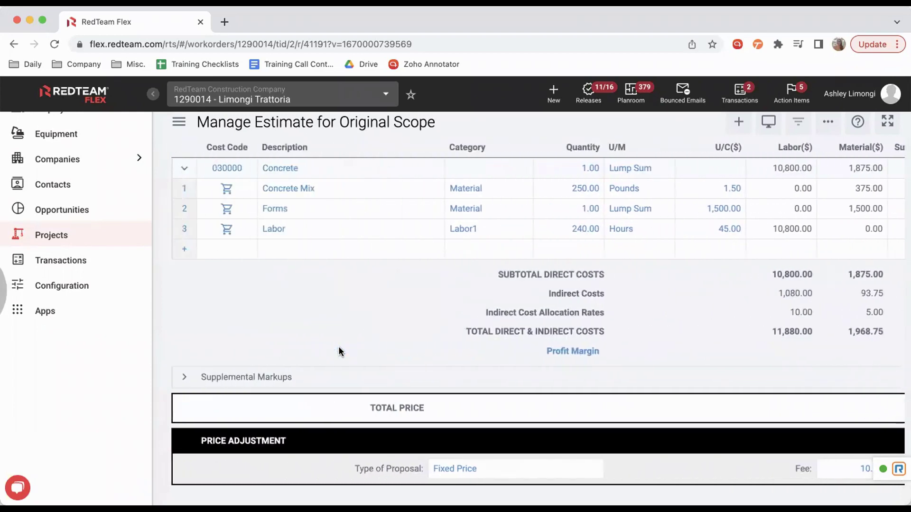
left_click(183, 379)
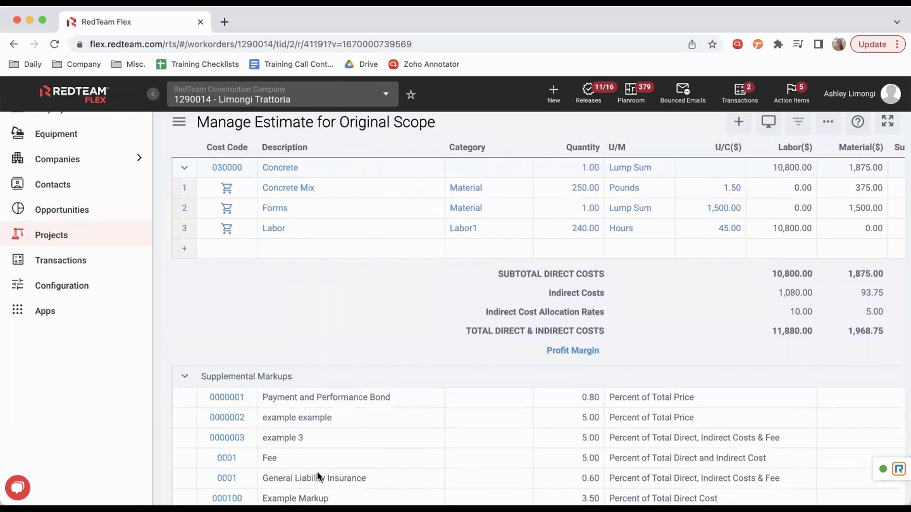
scroll(317, 472, "down", 8)
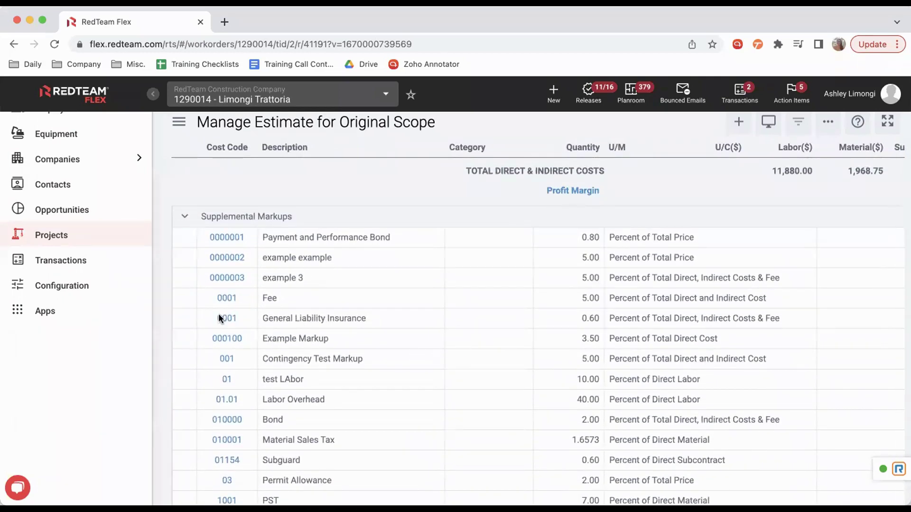
scroll(397, 327, "up", 5)
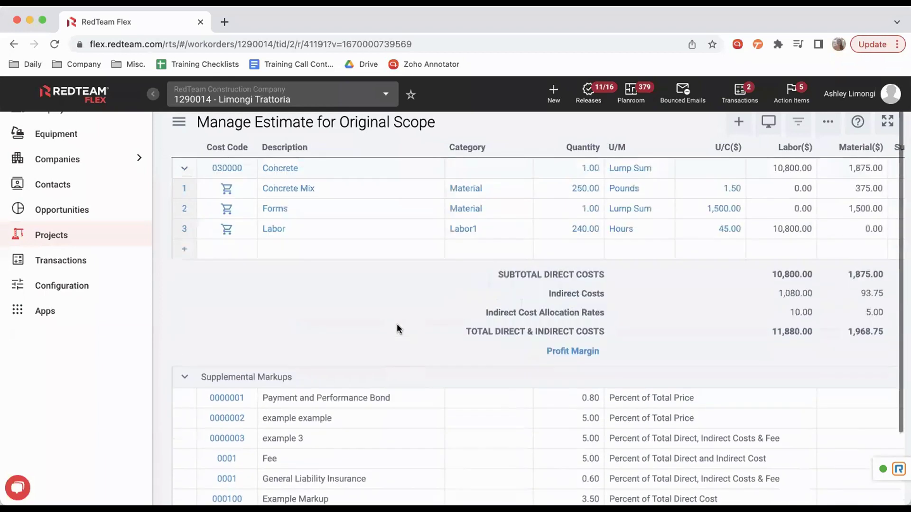
left_click(185, 390)
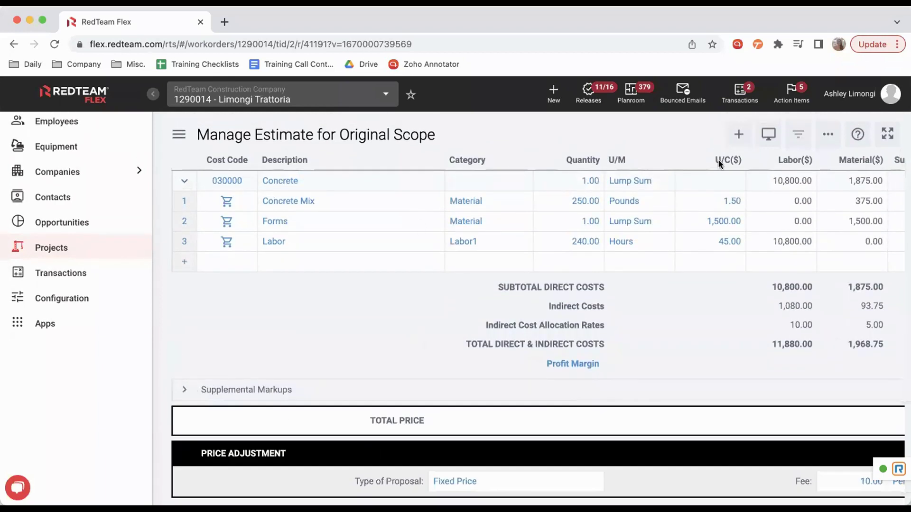
View the supplemental markups available to add to the estimate and close the list without choosing one.
left_click(738, 138)
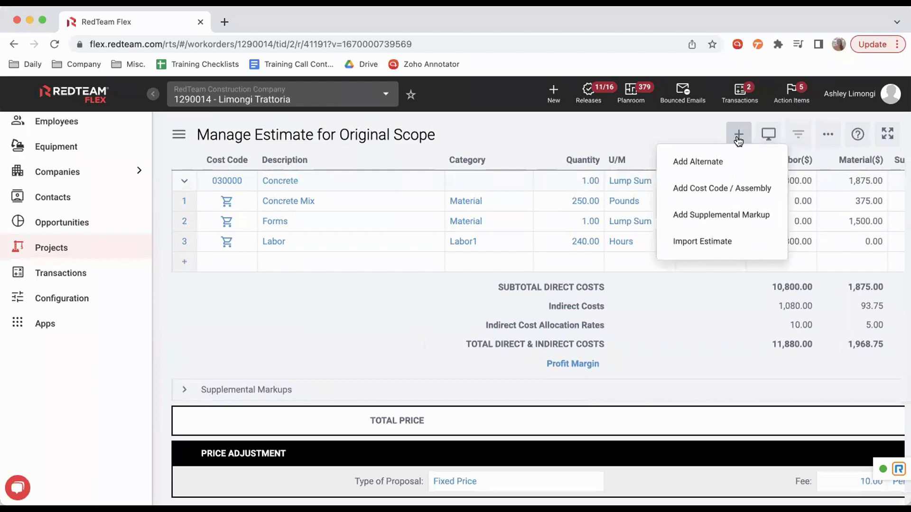
left_click(726, 215)
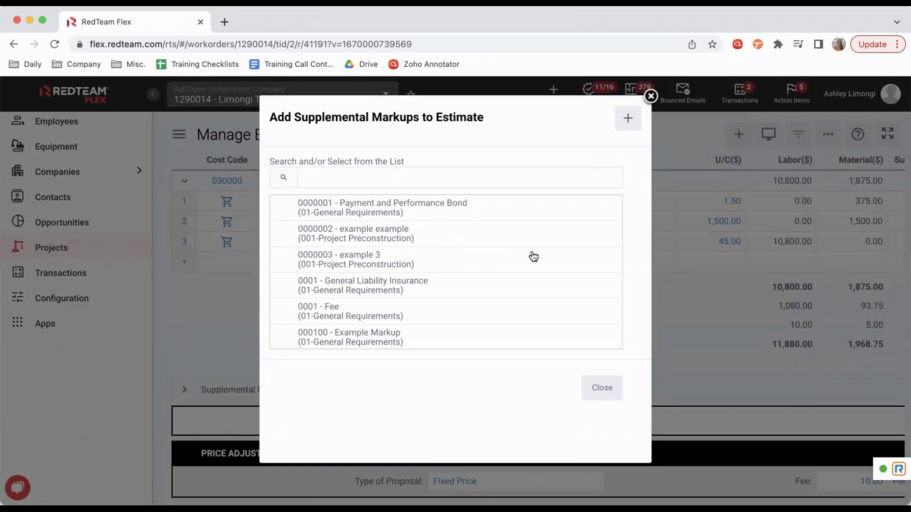
left_click(650, 96)
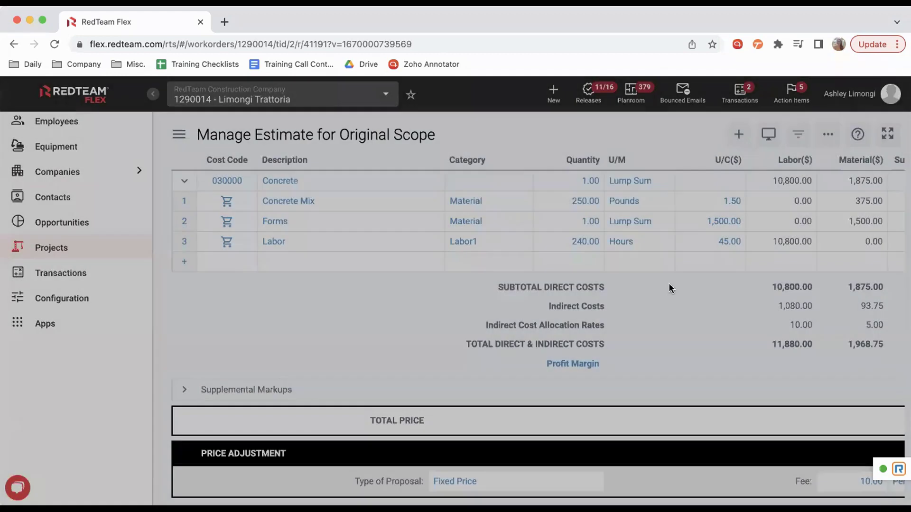
Expand the Supplemental Markups section, compare each markup's basis with the direct and indirect cost totals, and collapse the section.
scroll(360, 470, "down", 1)
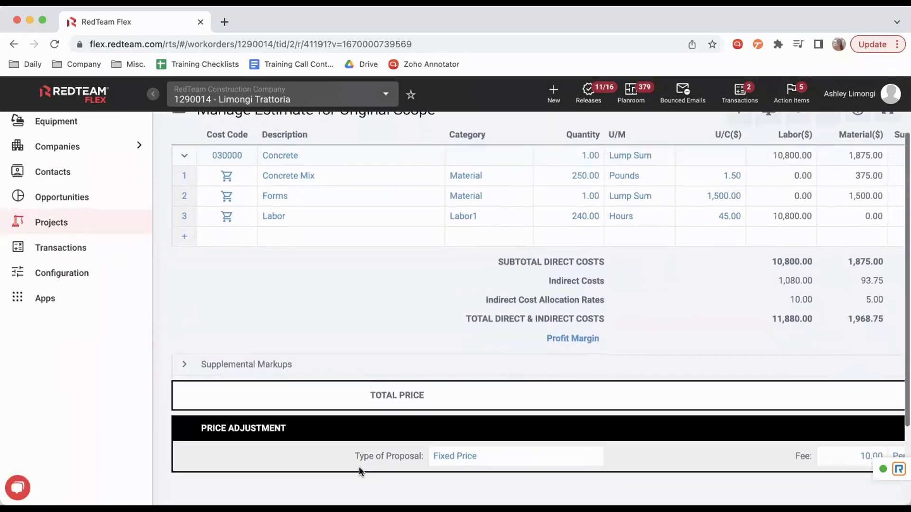
left_click(181, 356)
scroll(375, 487, "down", 3)
scroll(375, 486, "down", 3)
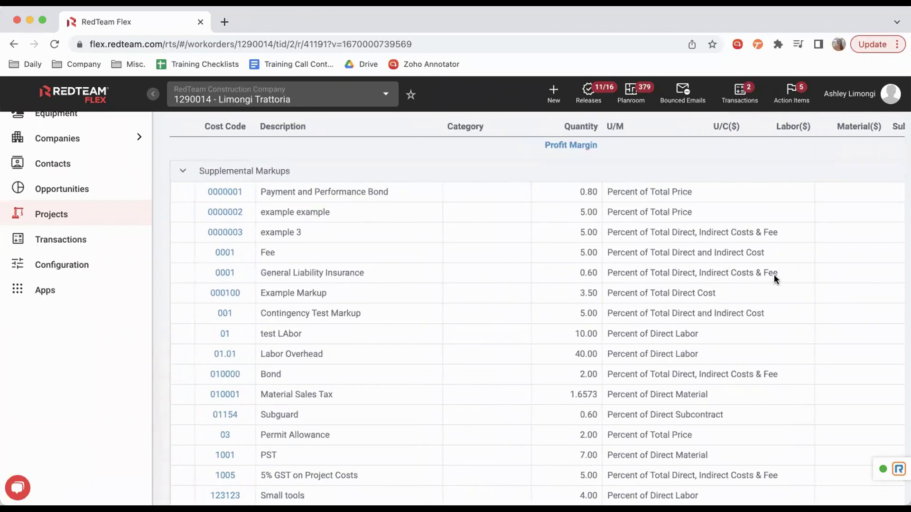
scroll(773, 274, "down", 2)
scroll(774, 274, "up", 2)
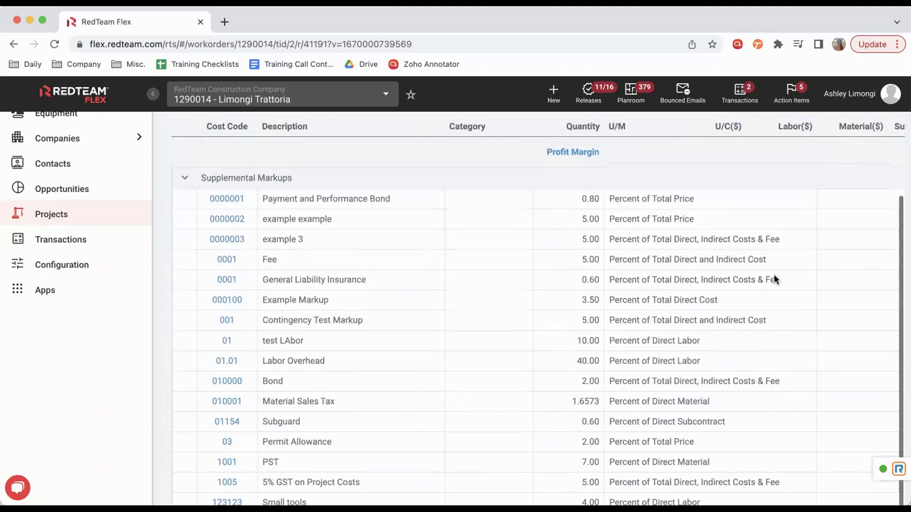
scroll(773, 274, "down", 1)
scroll(773, 275, "up", 4)
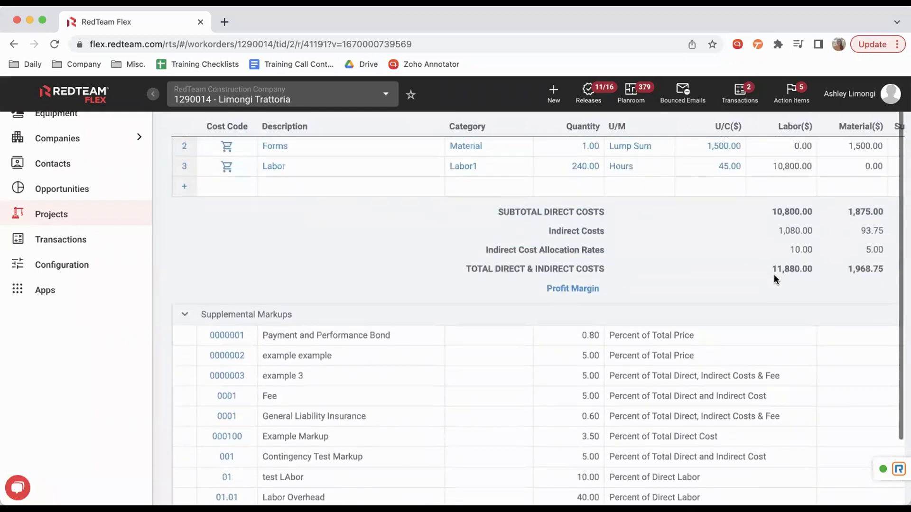
scroll(774, 274, "right", 2)
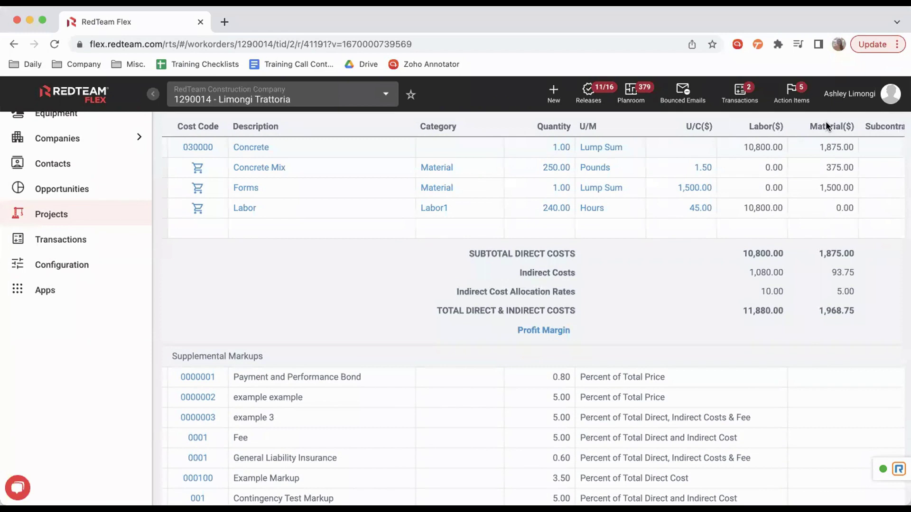
left_click(189, 359)
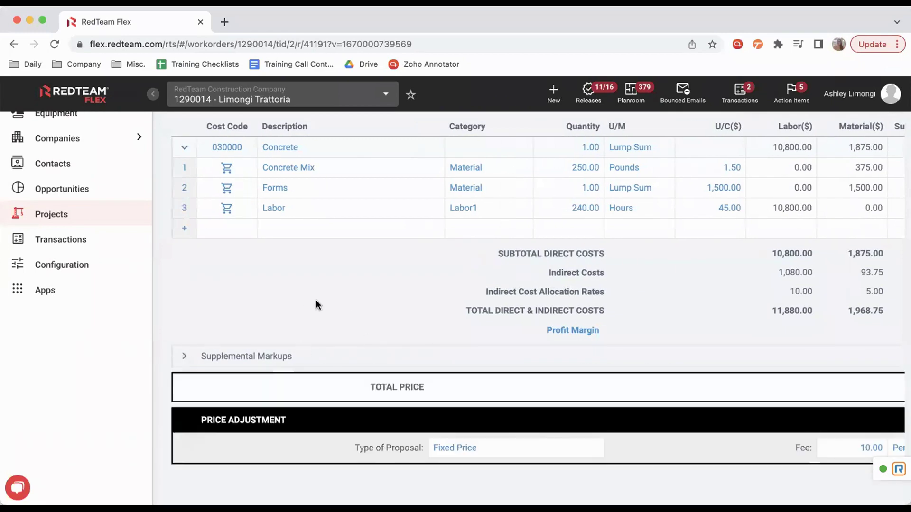
Under Price Adjustment, check the available proposal types and select Fixed Price.
scroll(316, 303, "up", 2)
scroll(317, 304, "up", 1)
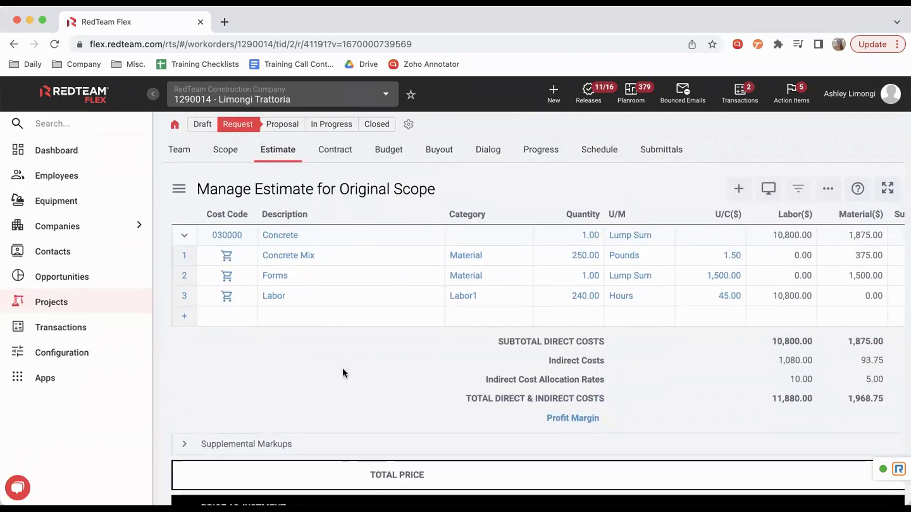
scroll(343, 380, "down", 3)
scroll(345, 386, "down", 1)
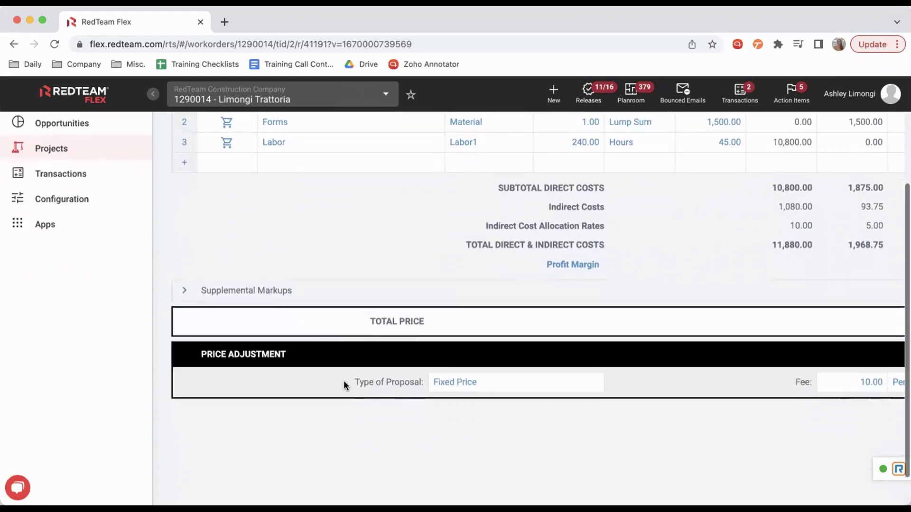
scroll(566, 432, "right", 5)
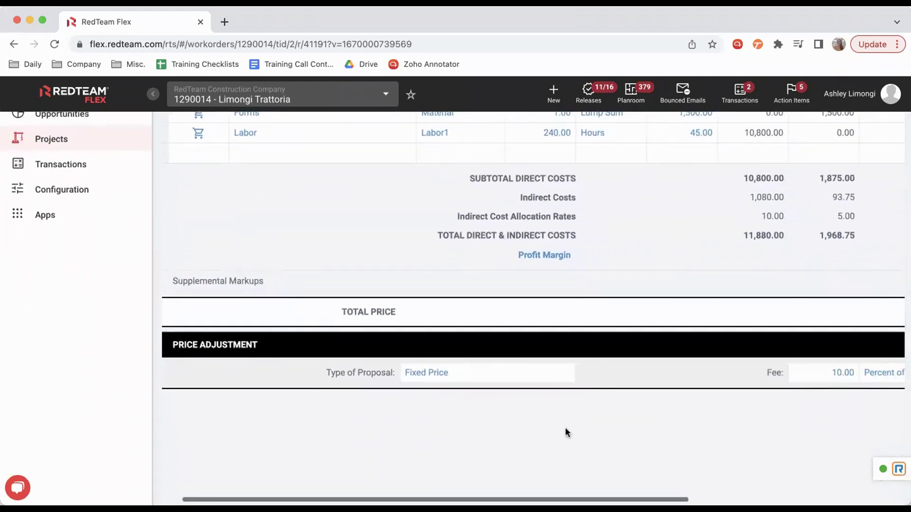
scroll(565, 428, "right", 2)
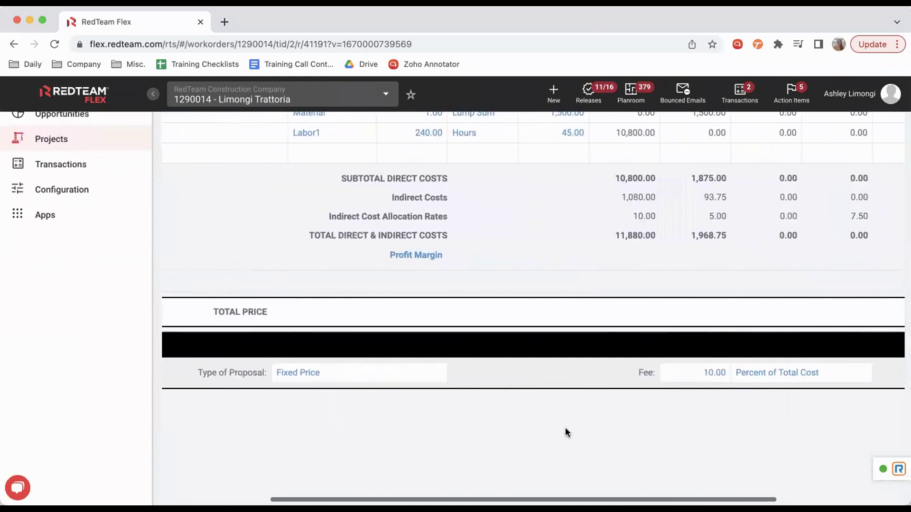
left_click(378, 378)
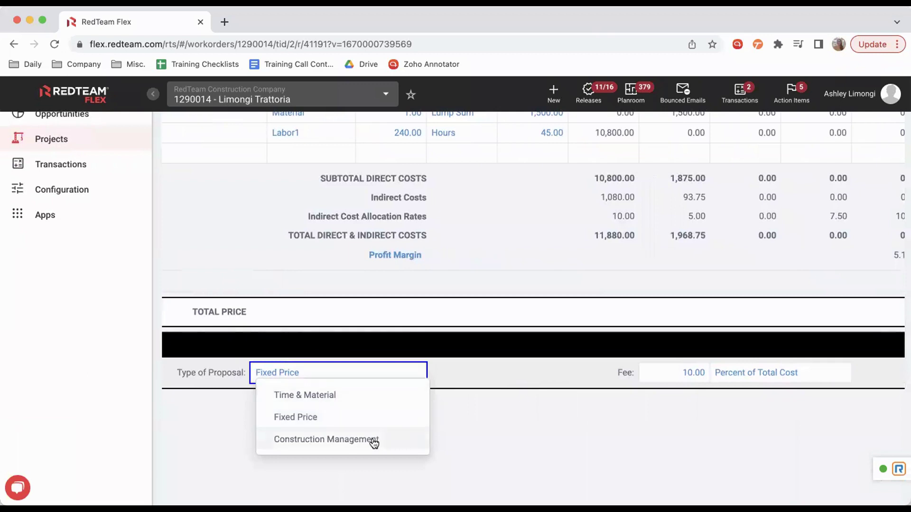
left_click(410, 423)
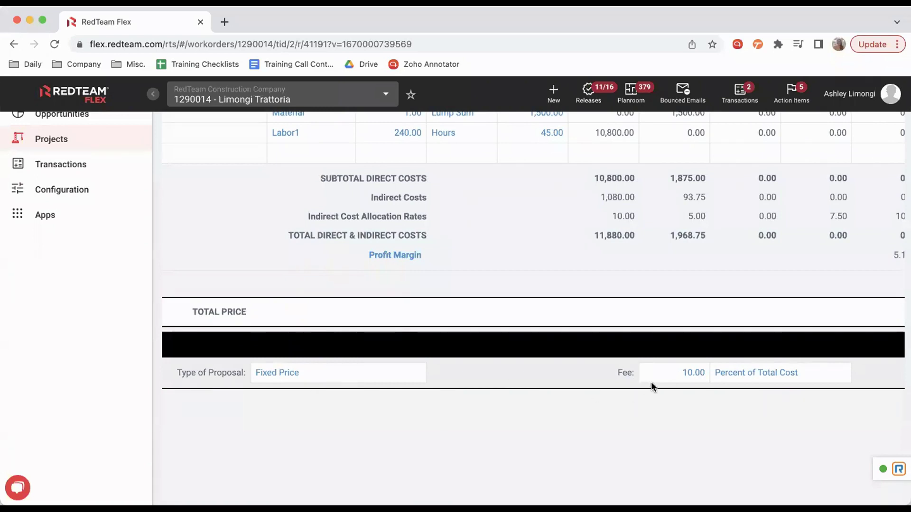
Check the options for how the fee is calculated and select Percent of Total Cost.
scroll(651, 381, "right", 5)
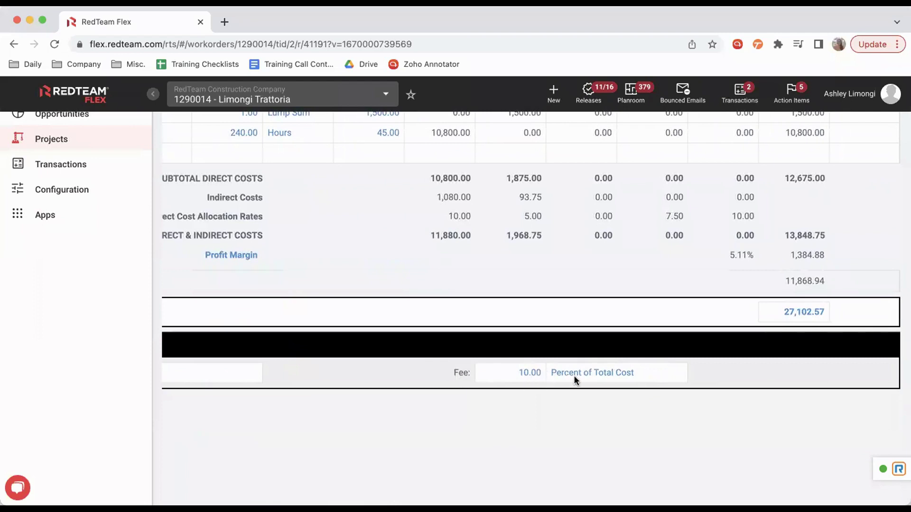
left_click(611, 372)
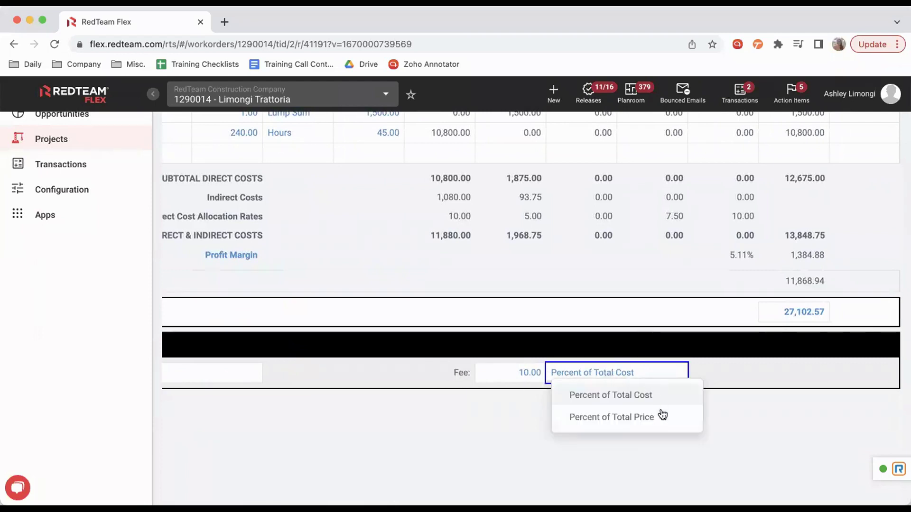
left_click(649, 399)
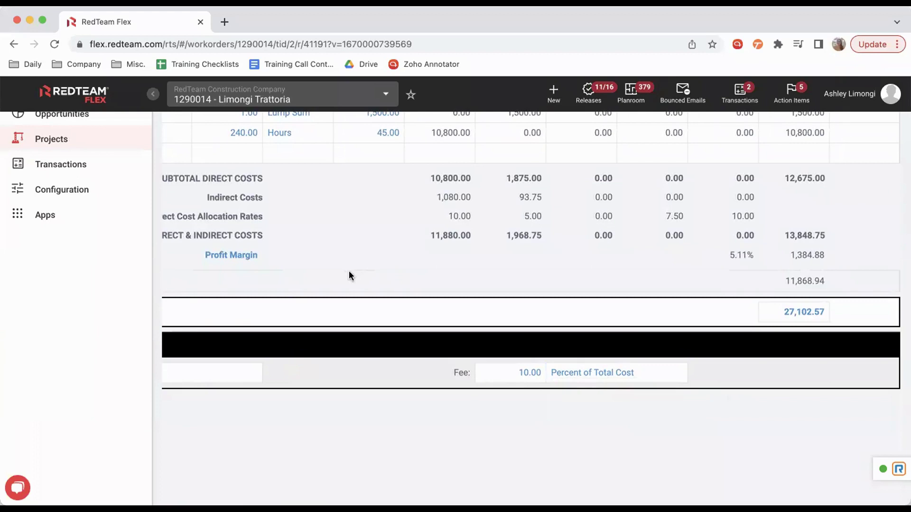
View the project's preconstruction, contracting and other management functions, and return to the estimate without opening any.
scroll(349, 271, "left", 10)
scroll(349, 275, "left", 3)
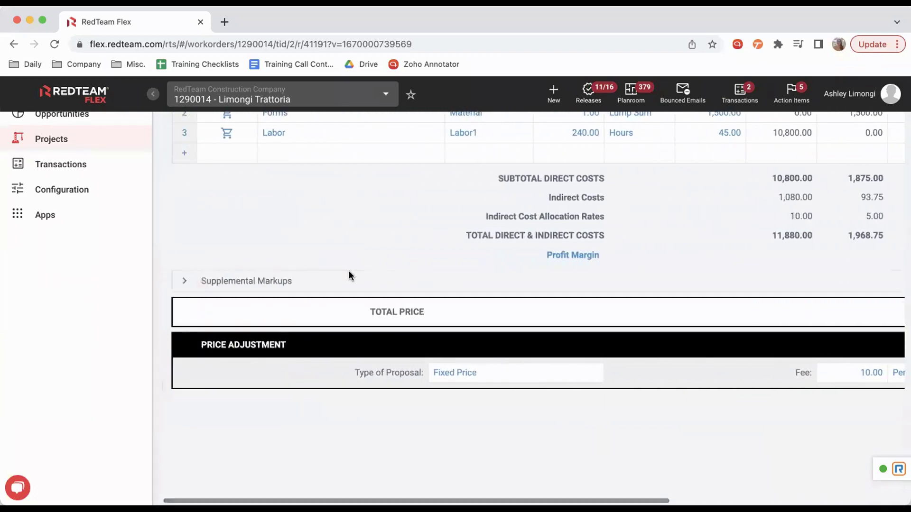
scroll(349, 274, "up", 5)
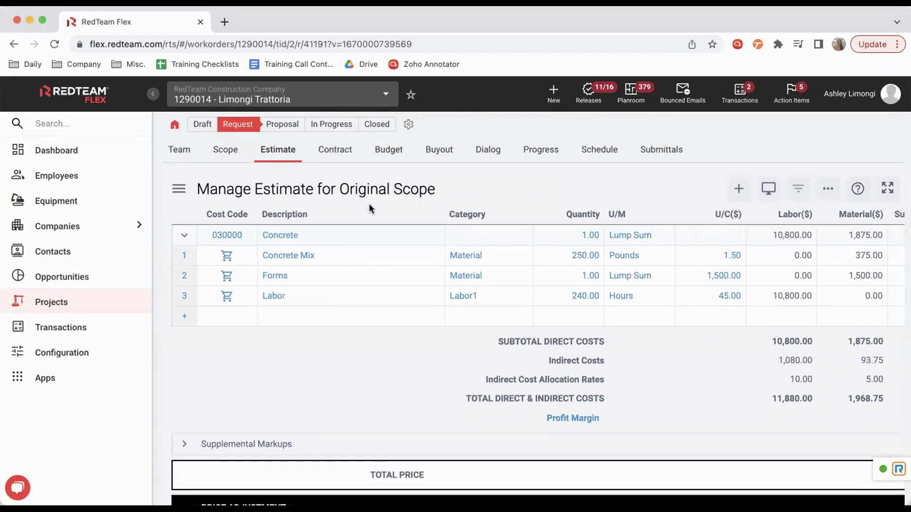
left_click(175, 125)
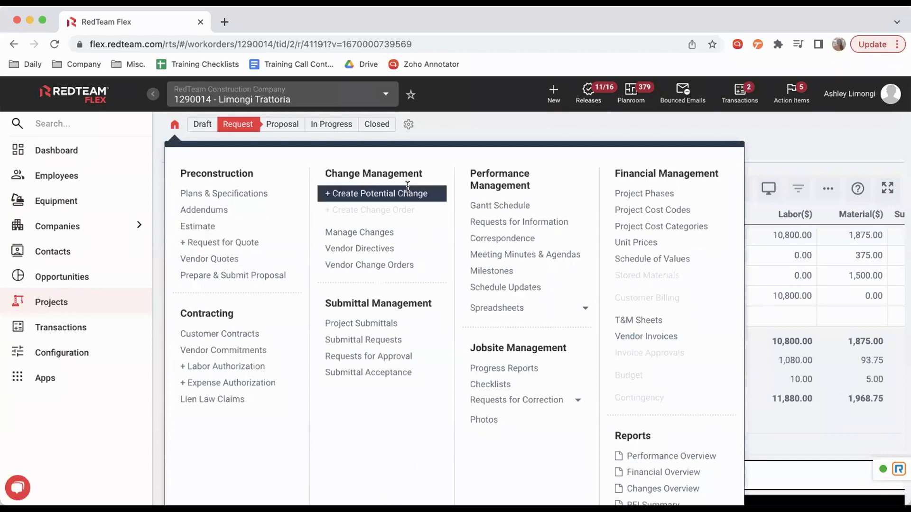
left_click(442, 127)
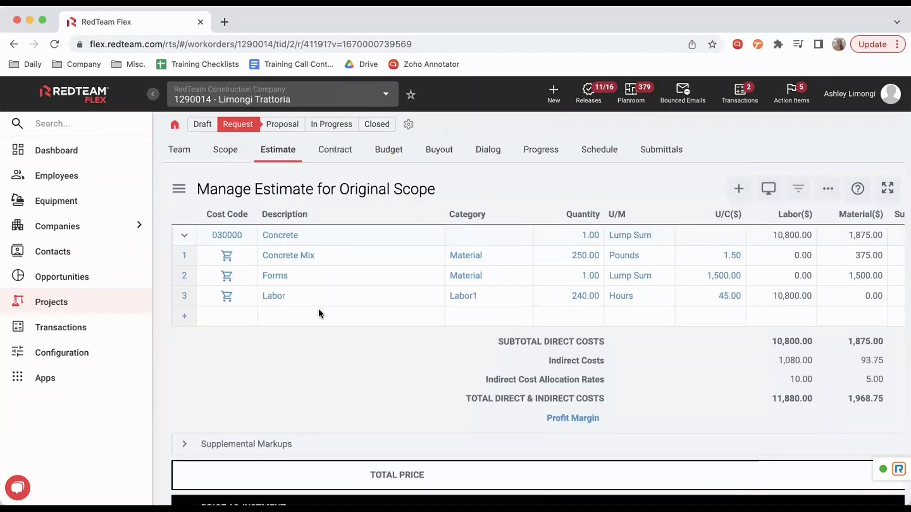
Collapse the Concrete cost code 030000 and start a request for quote (RFQ) for it.
left_click(185, 235)
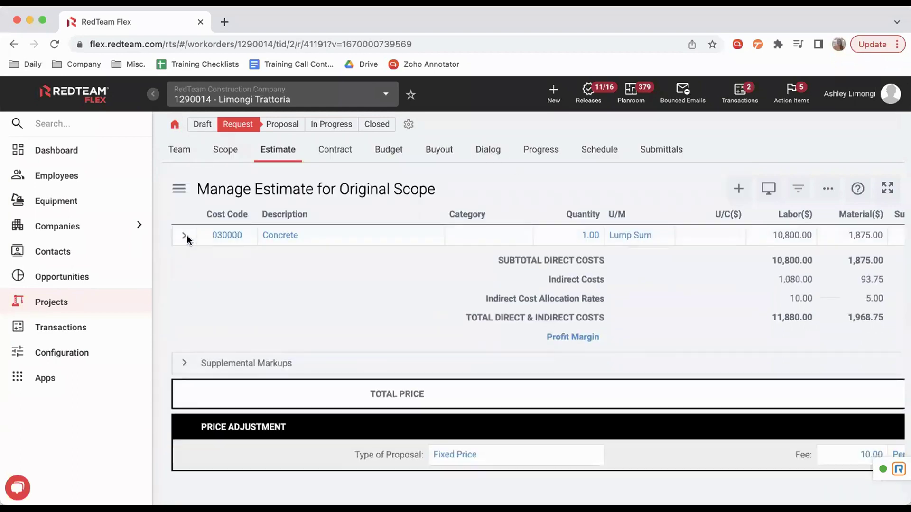
right_click(232, 235)
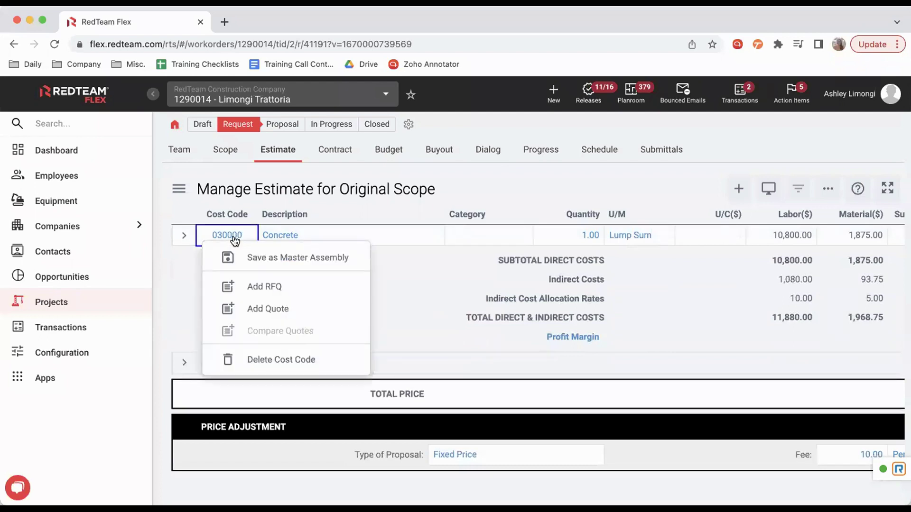
left_click(274, 289)
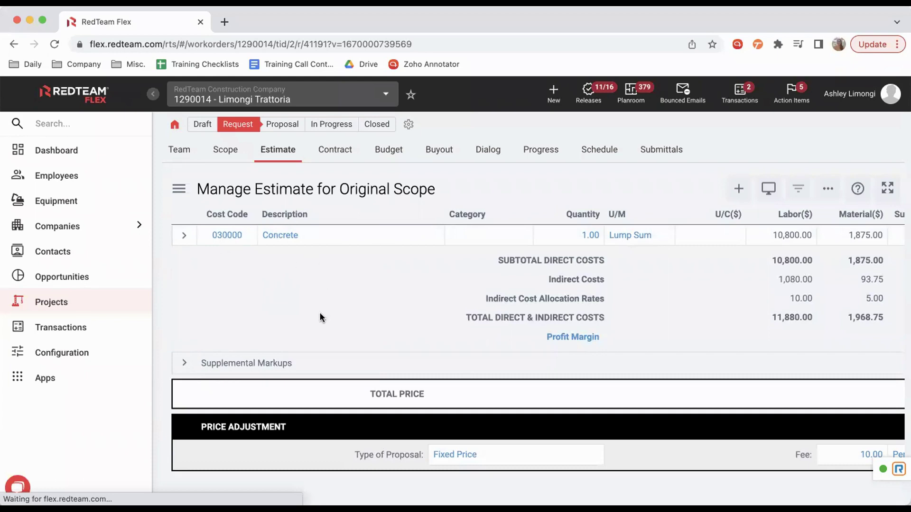
Start a new Request for Quote from the project's preconstruction functions.
right_click(226, 232)
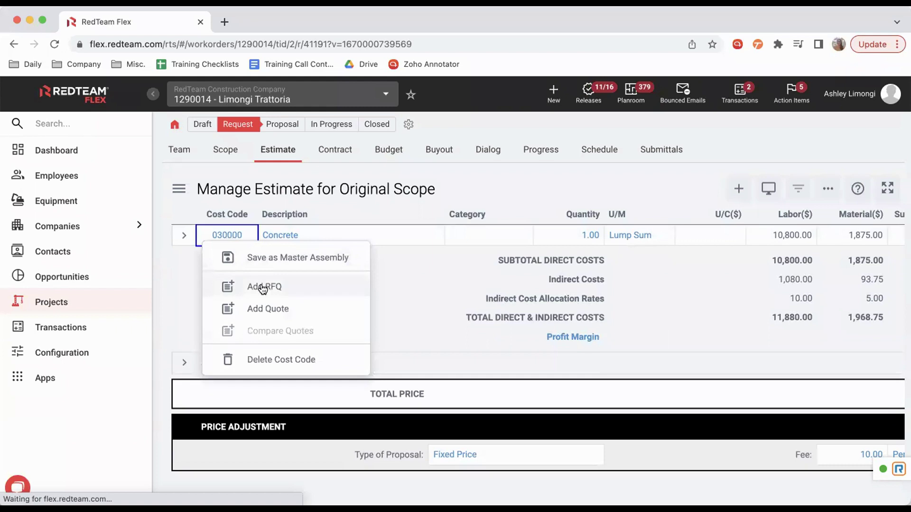
left_click(260, 288)
left_click(175, 126)
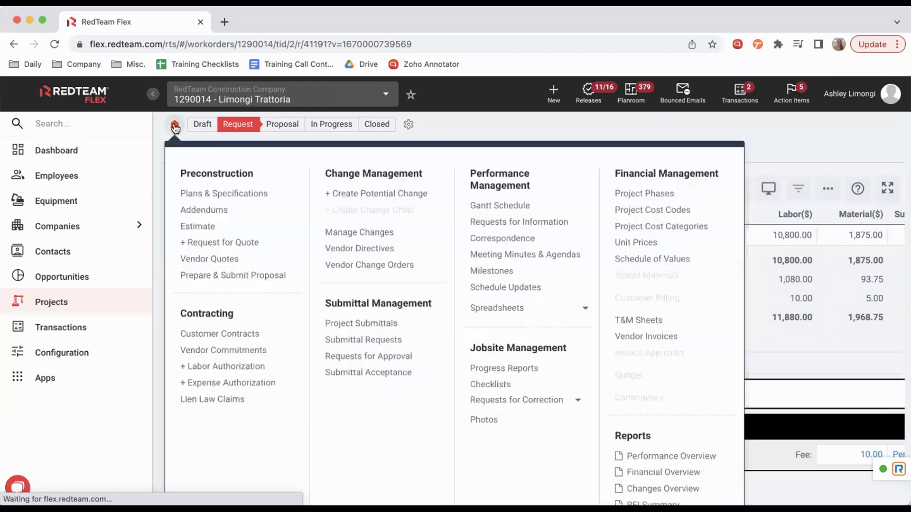
left_click(212, 242)
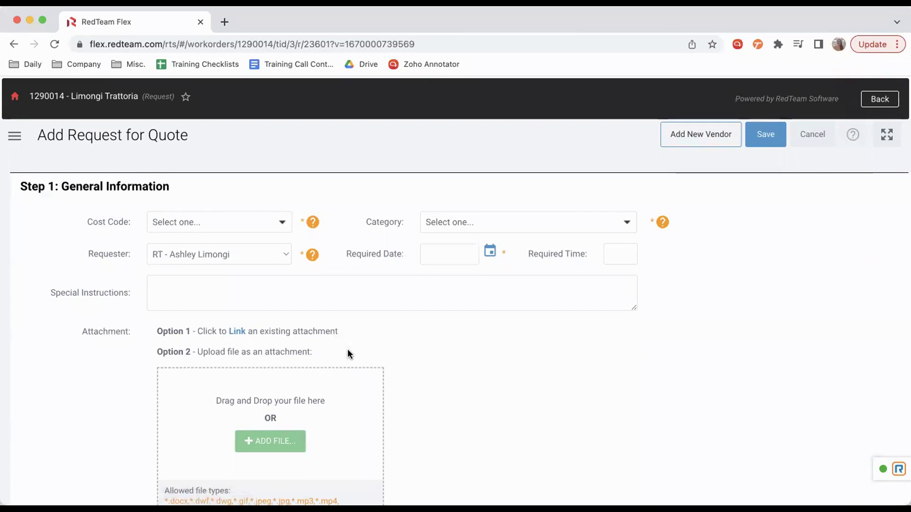
Set the request for quote's cost code to 030000 - Concrete.
scroll(67, 299, "down", 1)
scroll(68, 299, "up", 1)
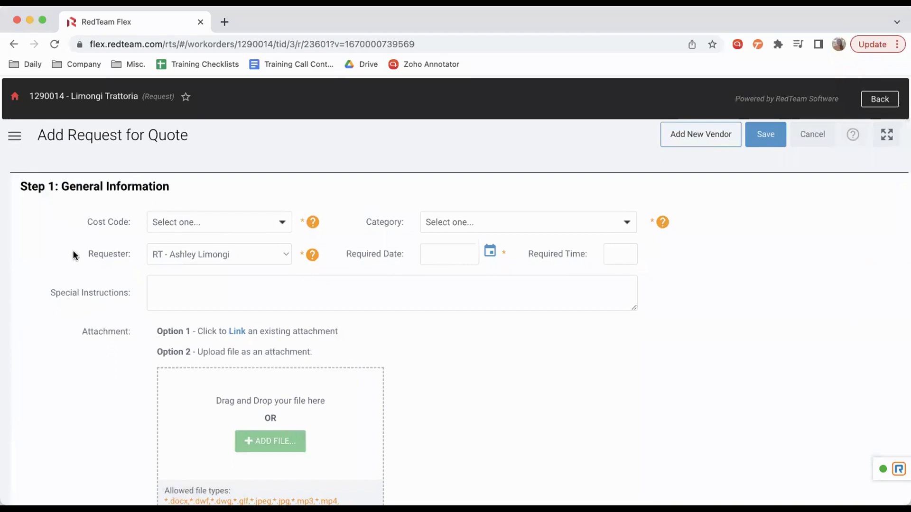
scroll(72, 250, "down", 1)
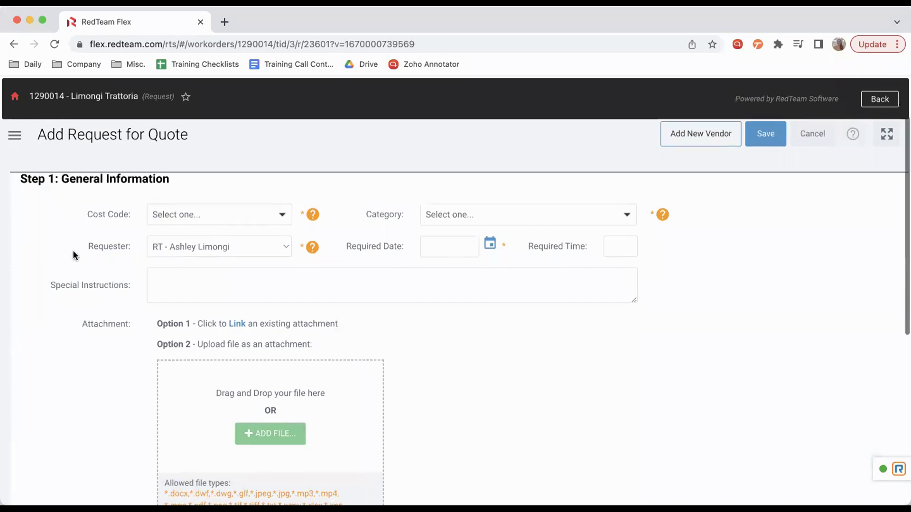
left_click(281, 213)
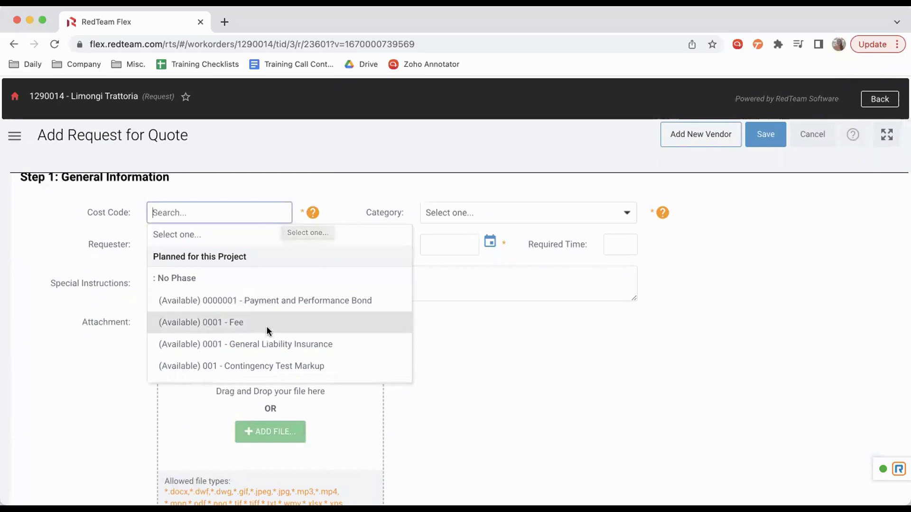
scroll(266, 329, "down", 1)
scroll(266, 330, "down", 10)
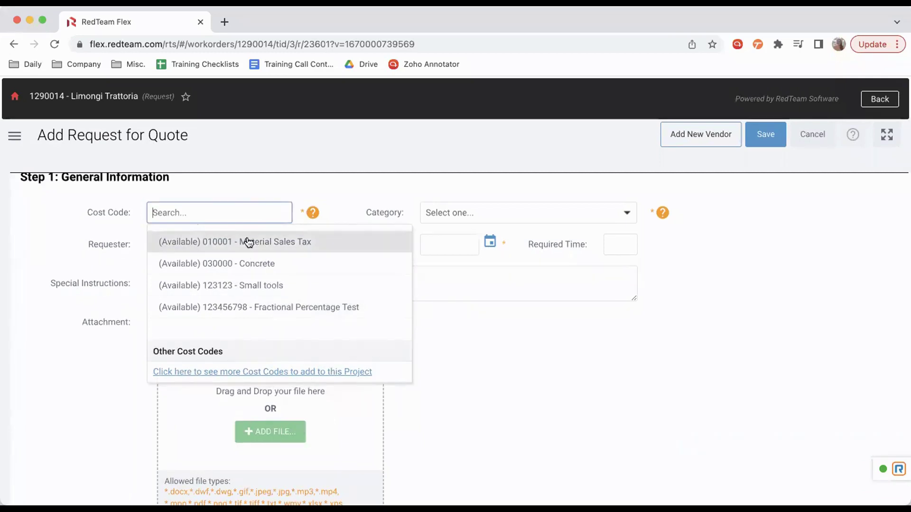
left_click(257, 270)
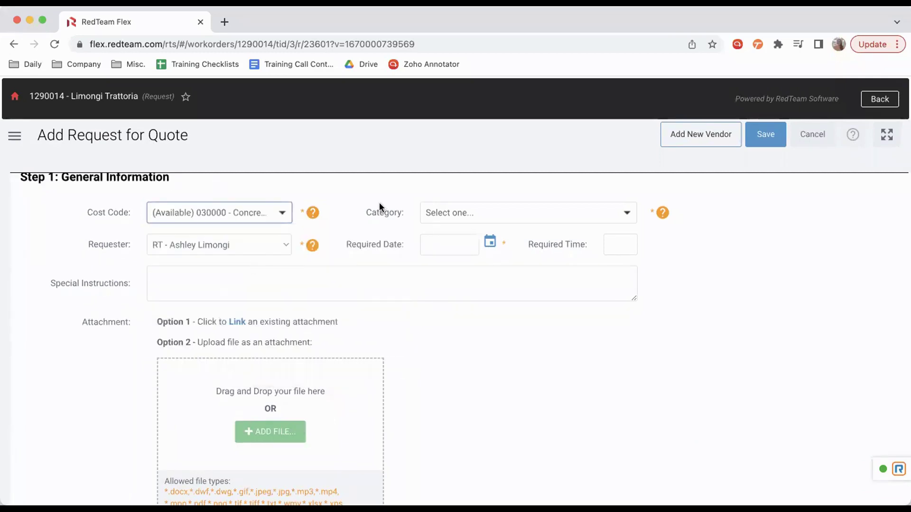
Set the request for quote's category to Material (M).
left_click(494, 213)
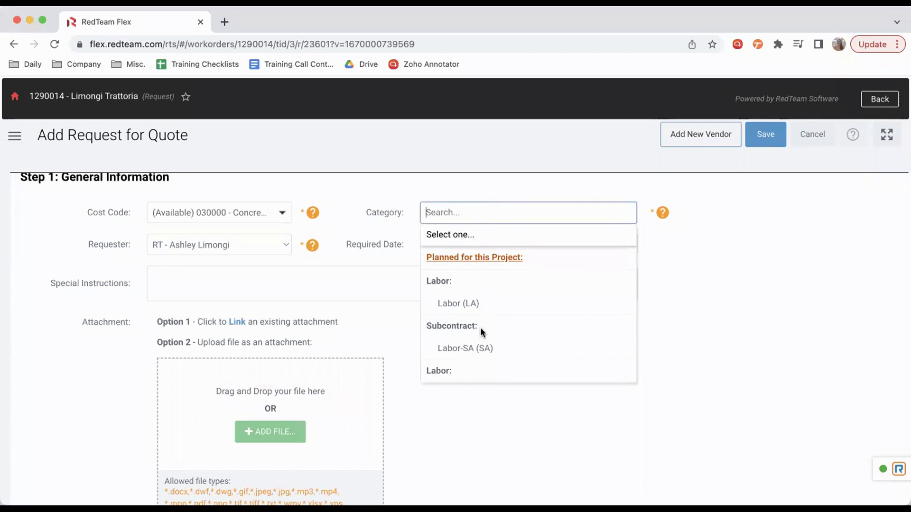
scroll(491, 356, "down", 3)
scroll(491, 356, "down", 2)
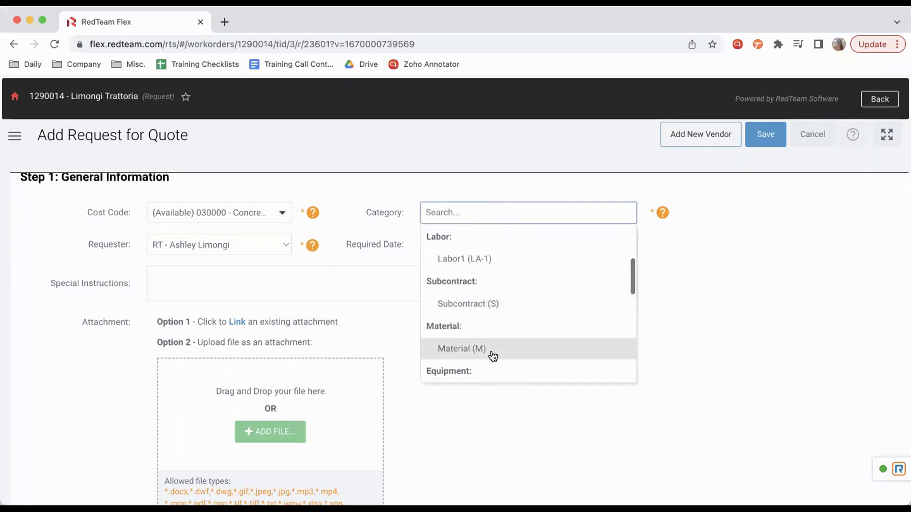
left_click(472, 358)
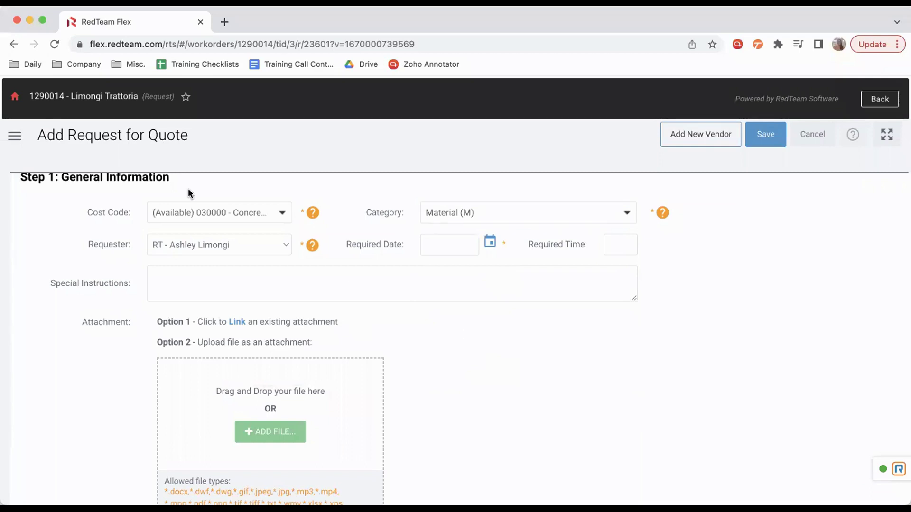
Check the list of available requesters and keep the preselected requester.
left_click(284, 244)
left_click(284, 244)
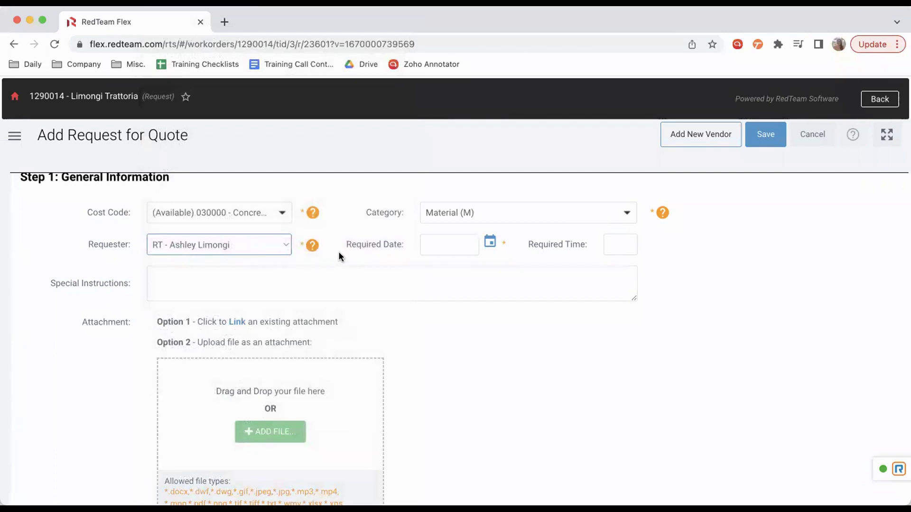
left_click(280, 244)
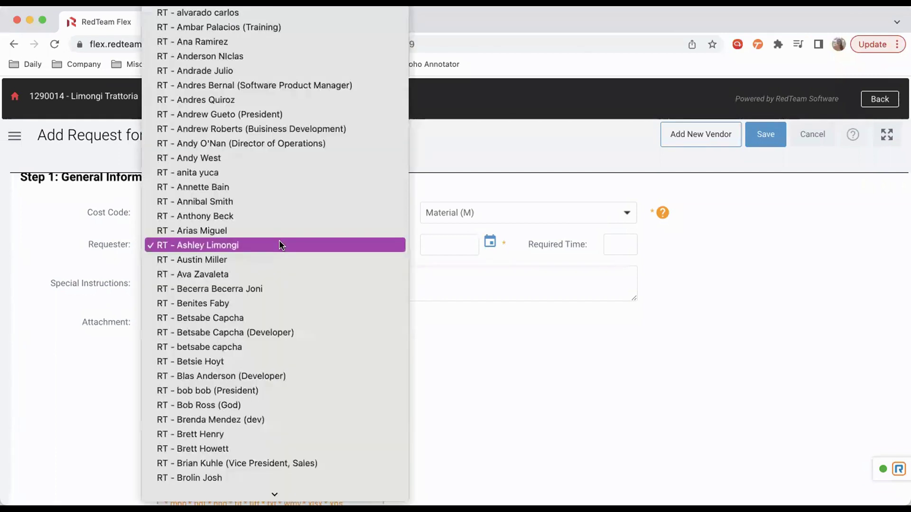
left_click(280, 244)
Set the quote's required date to 12/09/2022 and required time to 12:00pm, leaving the special instructions empty.
left_click(460, 246)
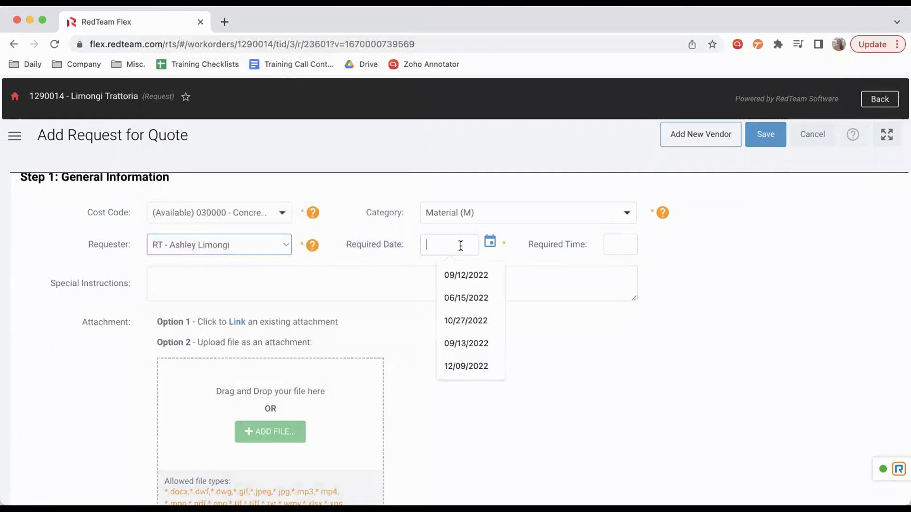
left_click(490, 243)
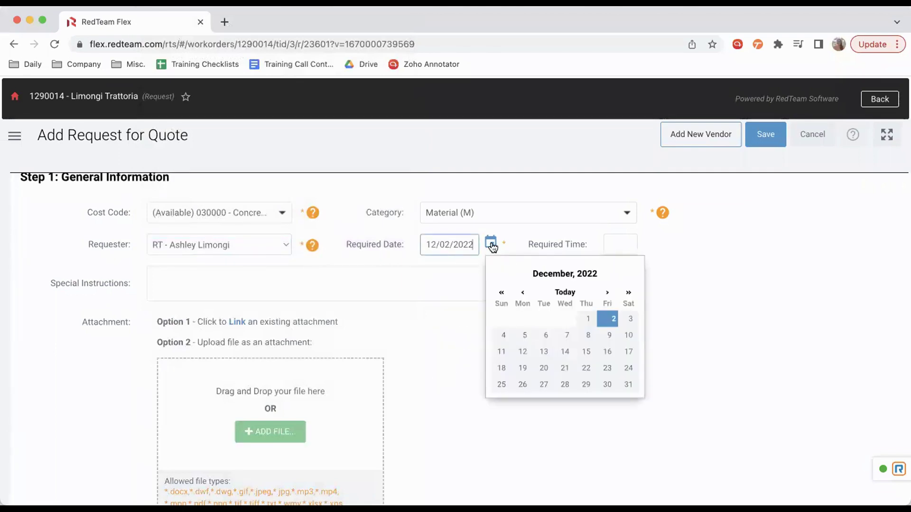
left_click(610, 338)
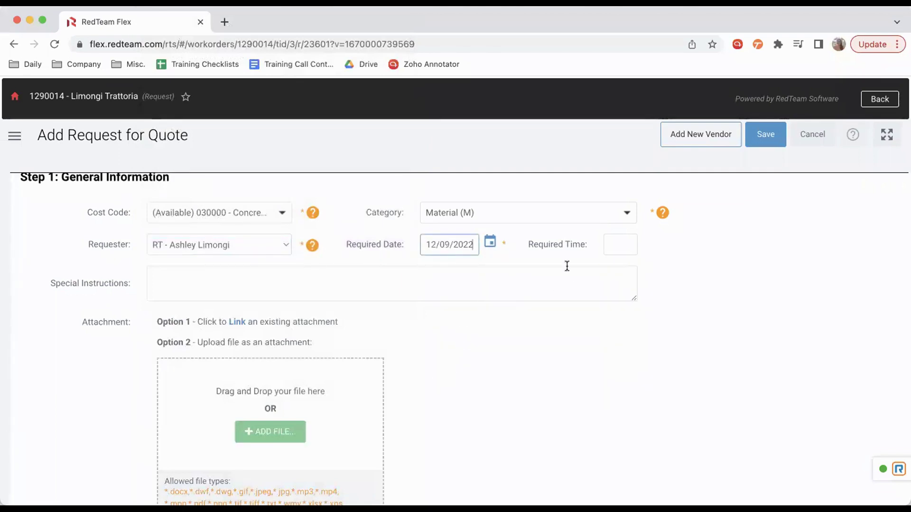
left_click(621, 242)
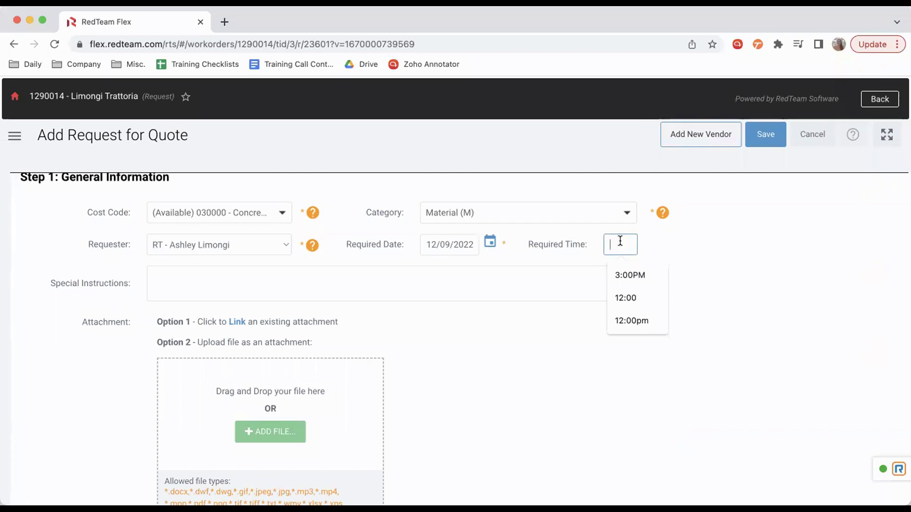
type("12:")
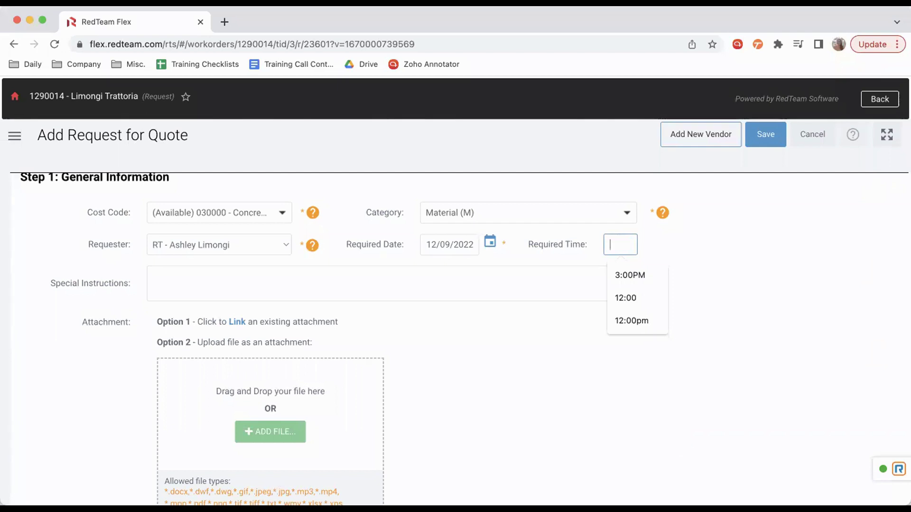
type("00")
key("Return")
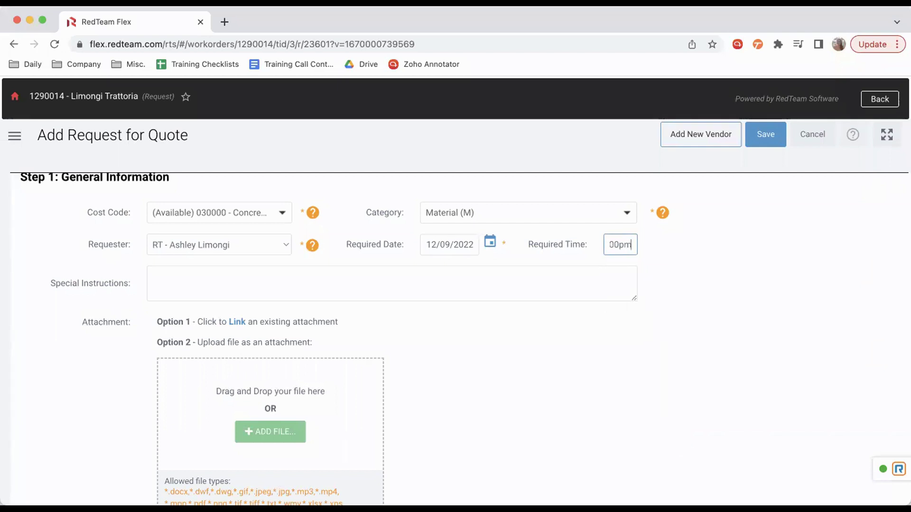
left_click(539, 324)
left_click(287, 290)
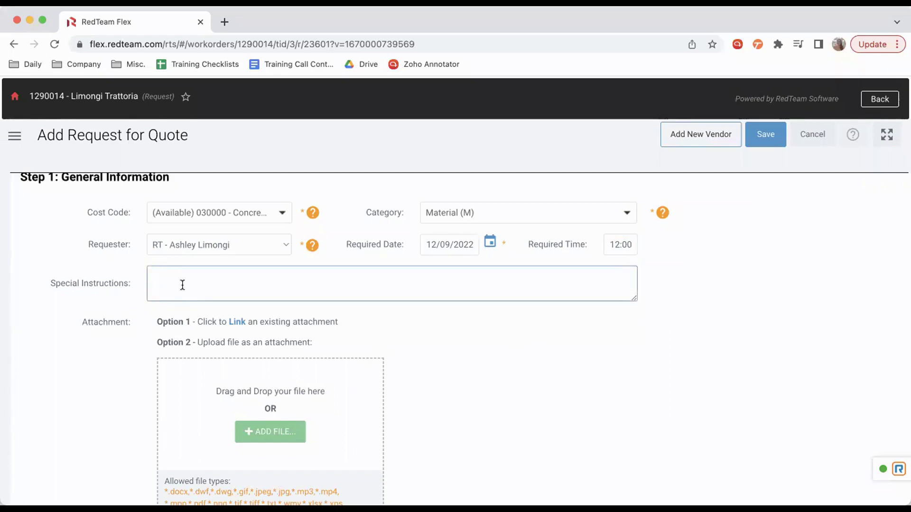
In the vendor search criteria, look through the available vendor qualifications and close the list without adding any.
scroll(182, 285, "down", 3)
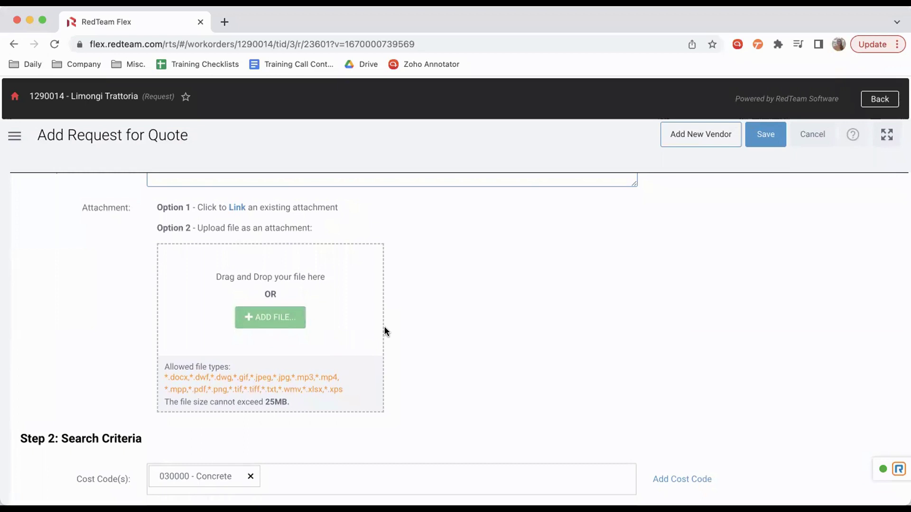
scroll(384, 328, "down", 5)
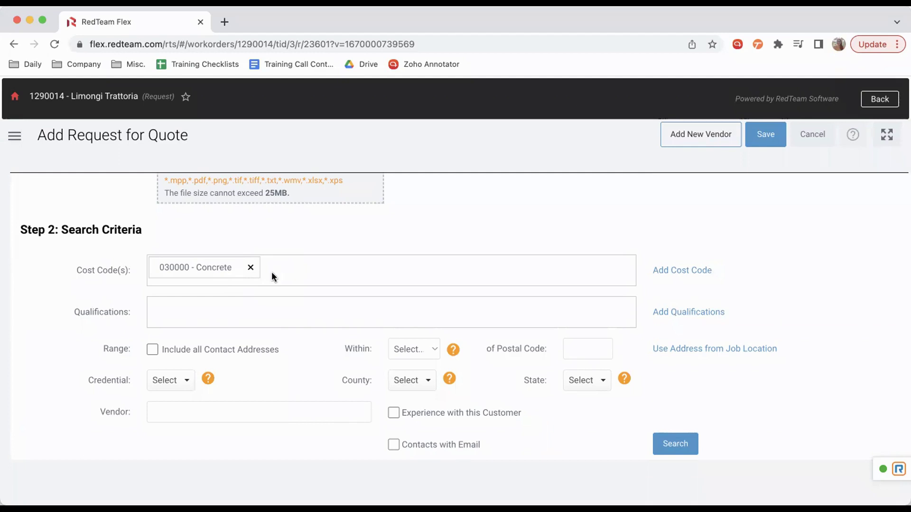
left_click(665, 316)
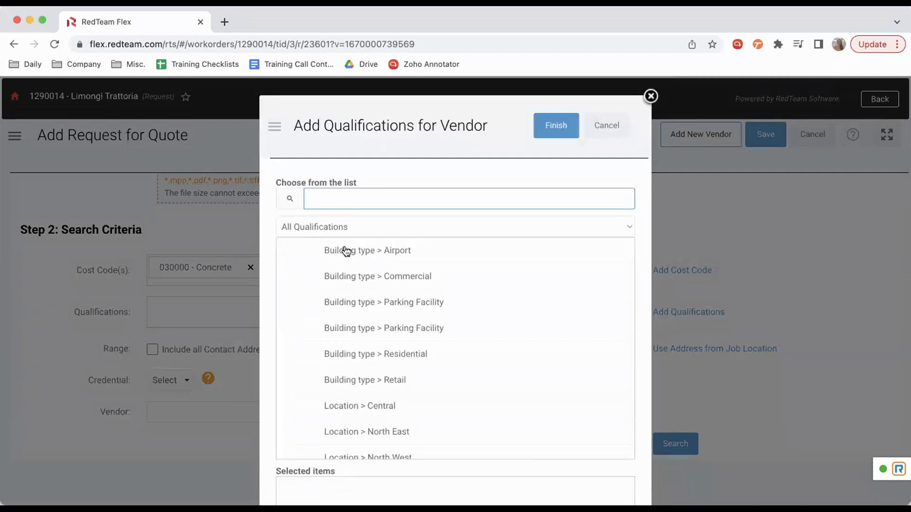
scroll(375, 377, "down", 3)
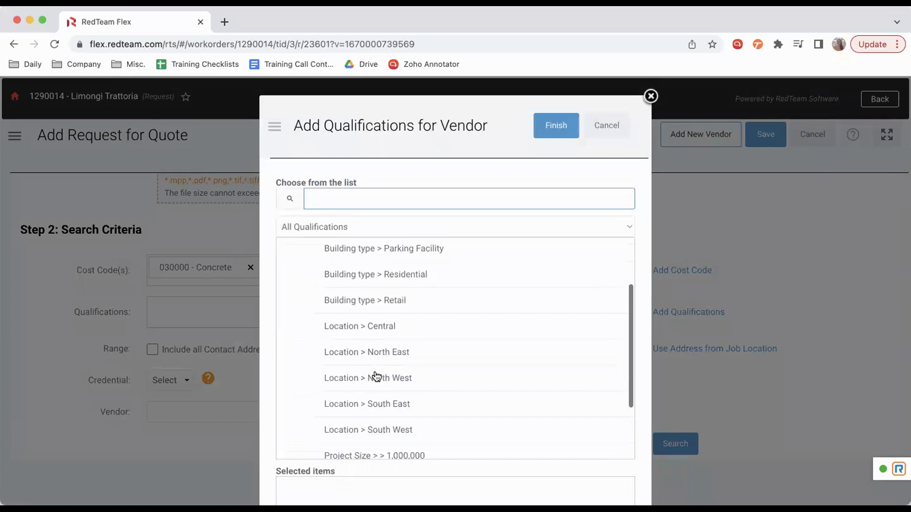
scroll(545, 413, "down", 2)
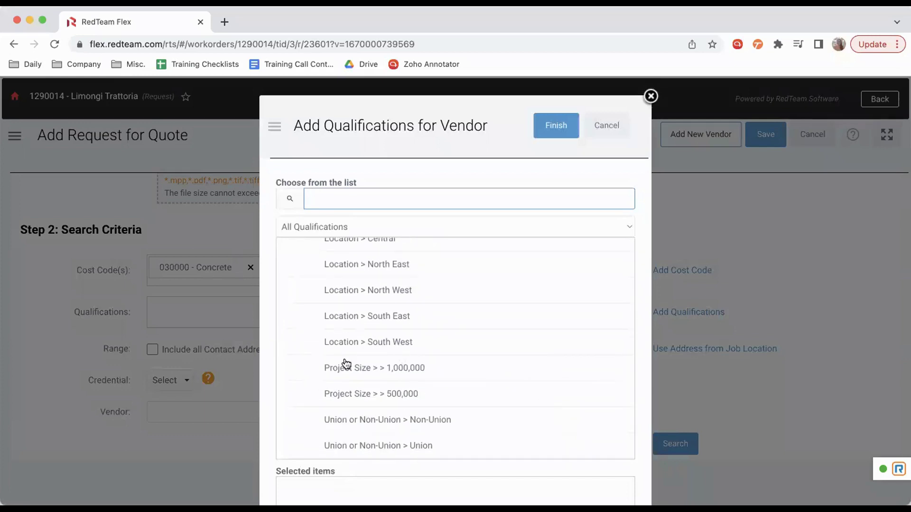
scroll(500, 383, "down", 1)
scroll(500, 383, "up", 10)
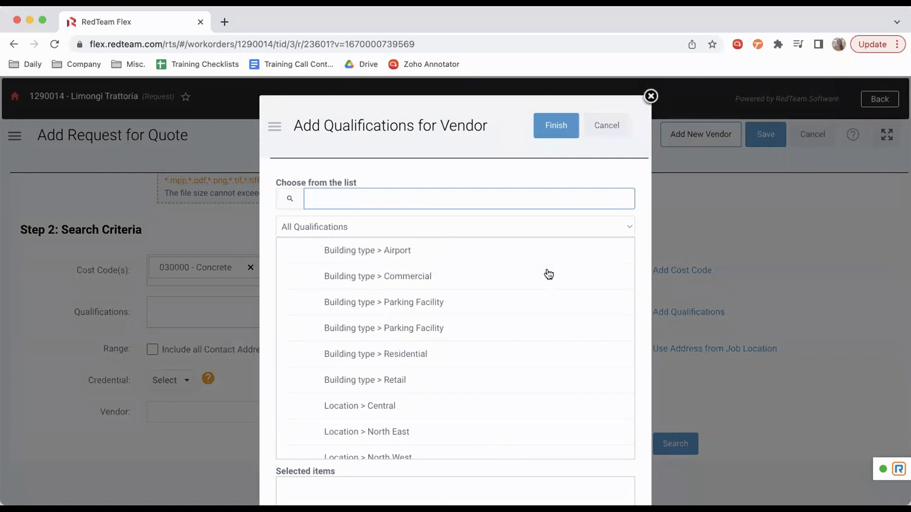
left_click(650, 96)
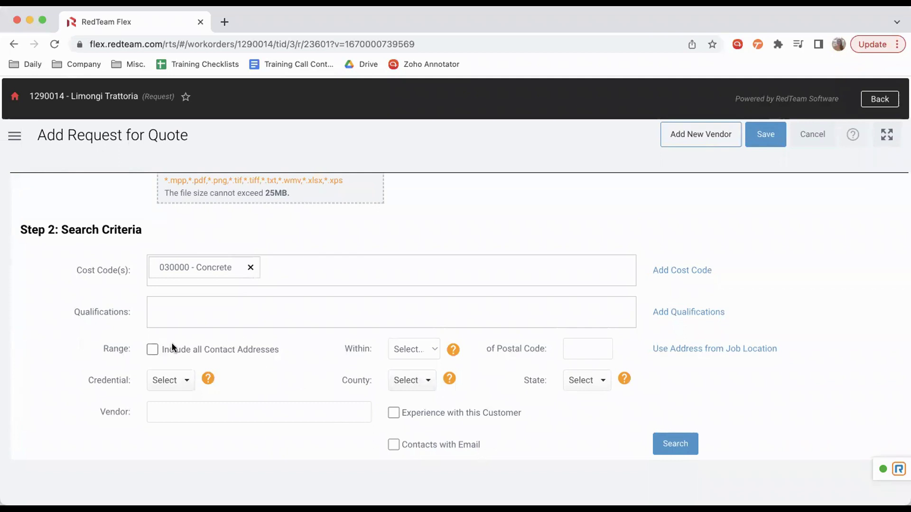
Check the distance range, postal code and credential options for the vendor search without selecting any.
left_click(428, 350)
left_click(483, 354)
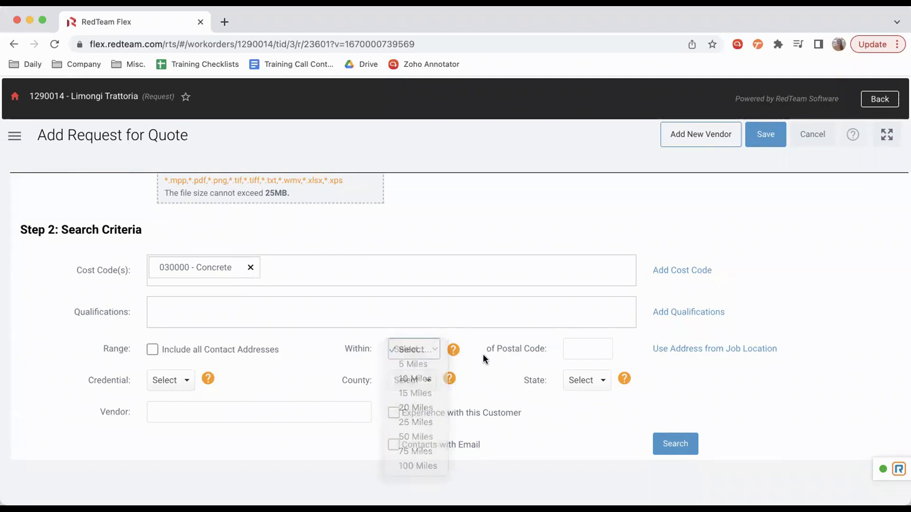
left_click(577, 353)
left_click(254, 376)
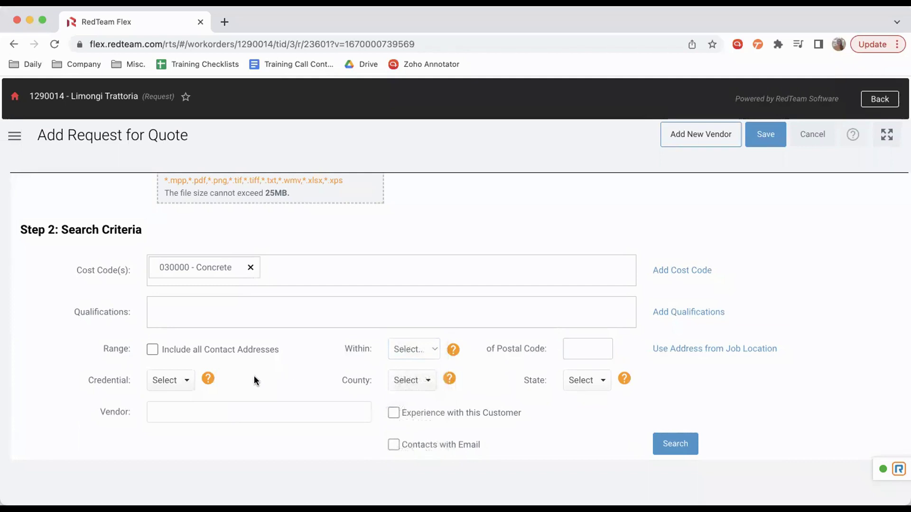
left_click(185, 386)
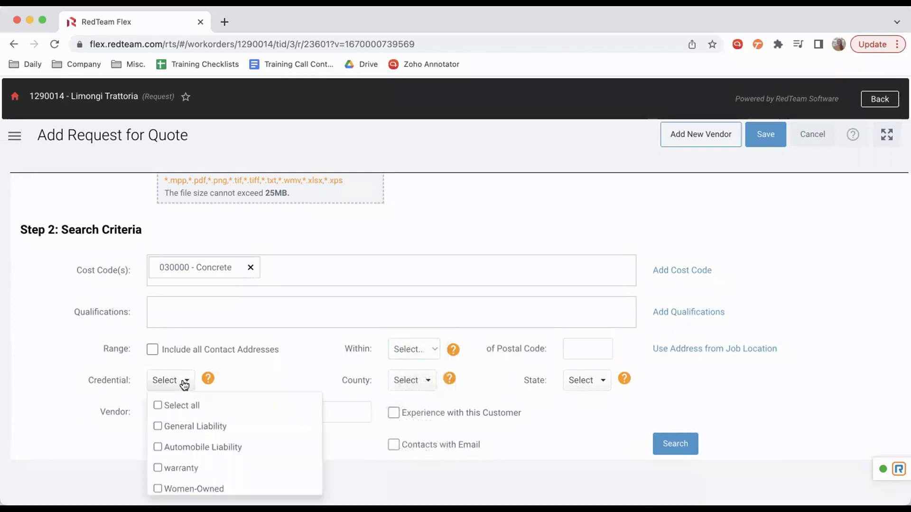
left_click(185, 385)
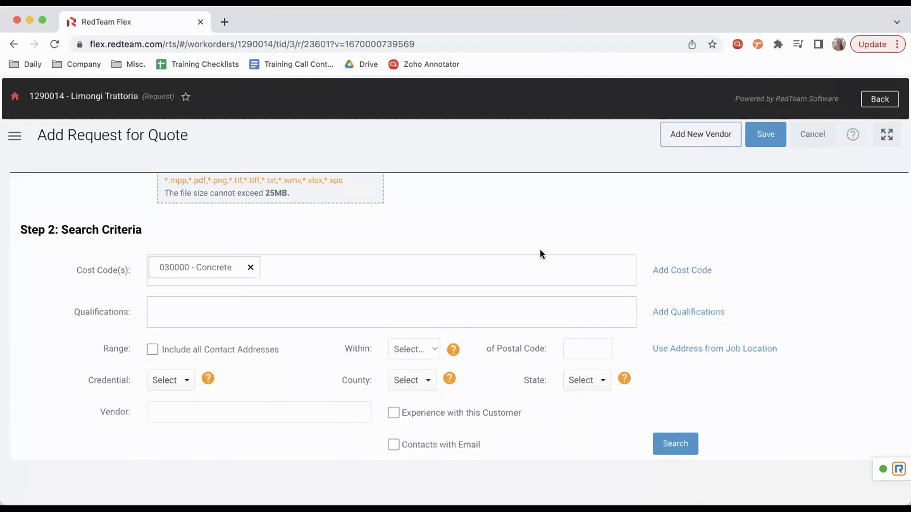
Search for vendors under cost code 030000 - Concrete and review their locations, ratings, contacts and notes.
left_click(684, 446)
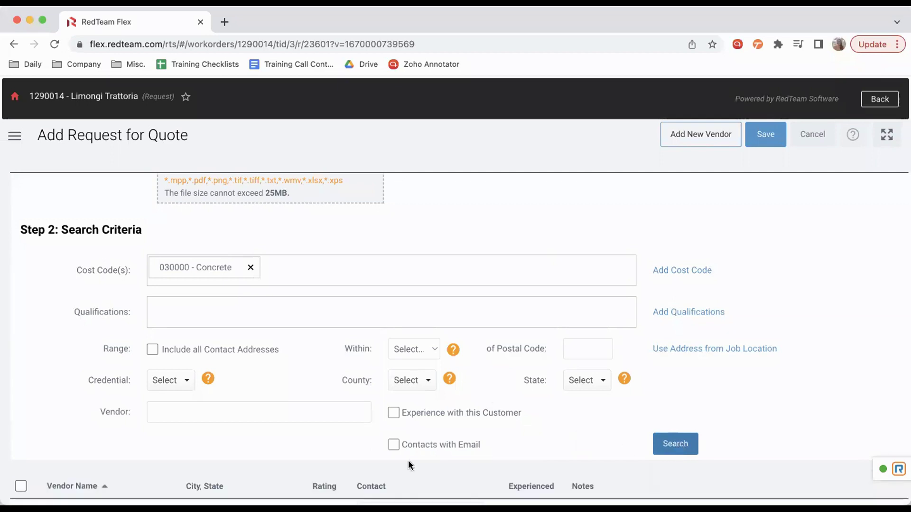
scroll(243, 446, "down", 2)
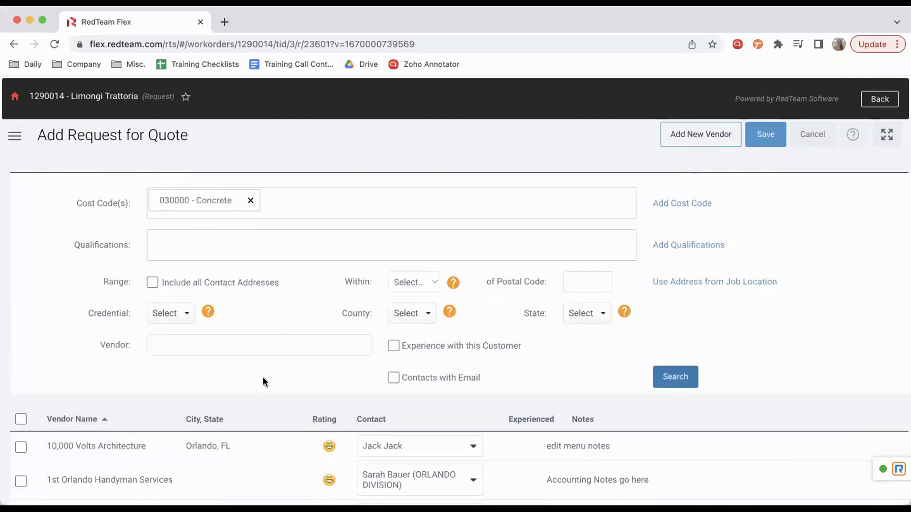
scroll(292, 386, "down", 6)
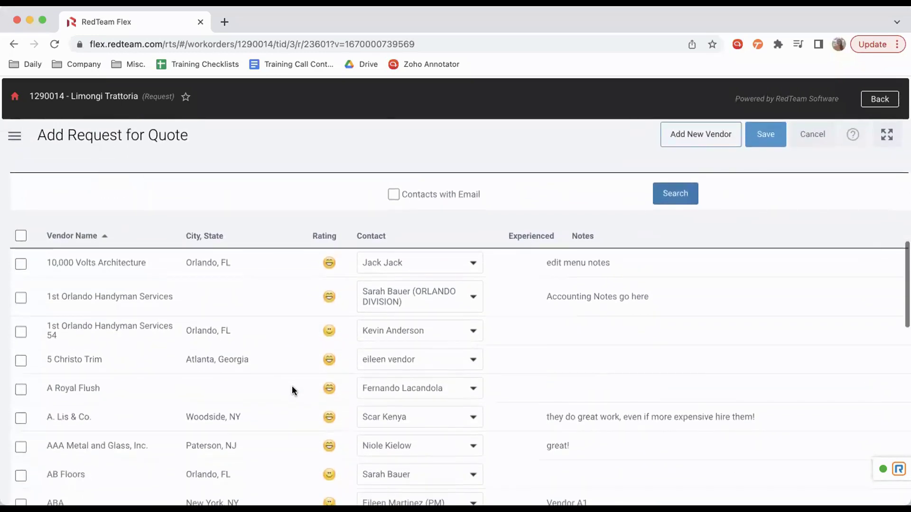
scroll(292, 386, "down", 1)
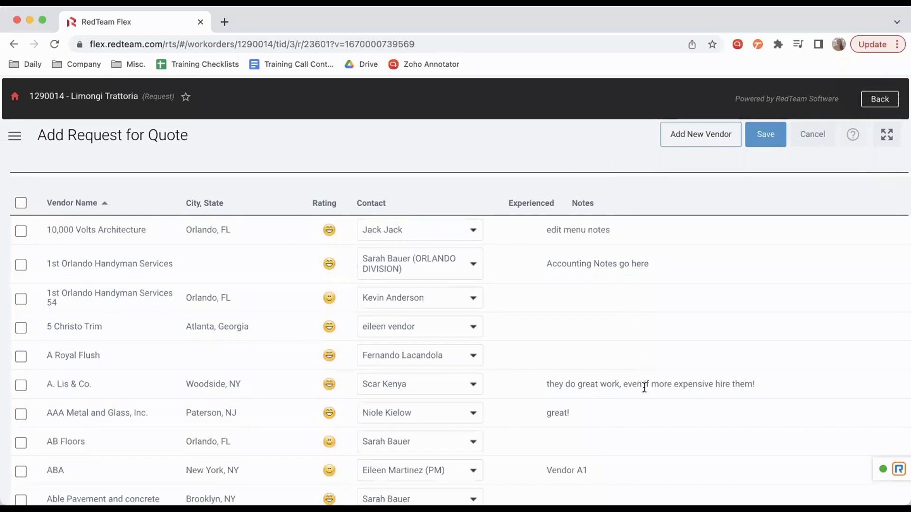
Select Able Pavement and concrete and Concrete Contruction Corp. as vendors for the Concrete request for quote.
scroll(97, 365, "down", 5)
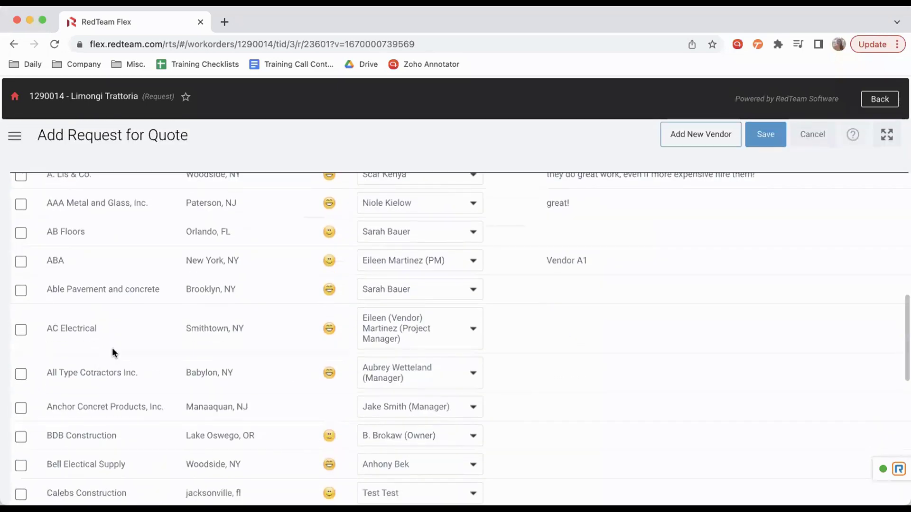
left_click(20, 291)
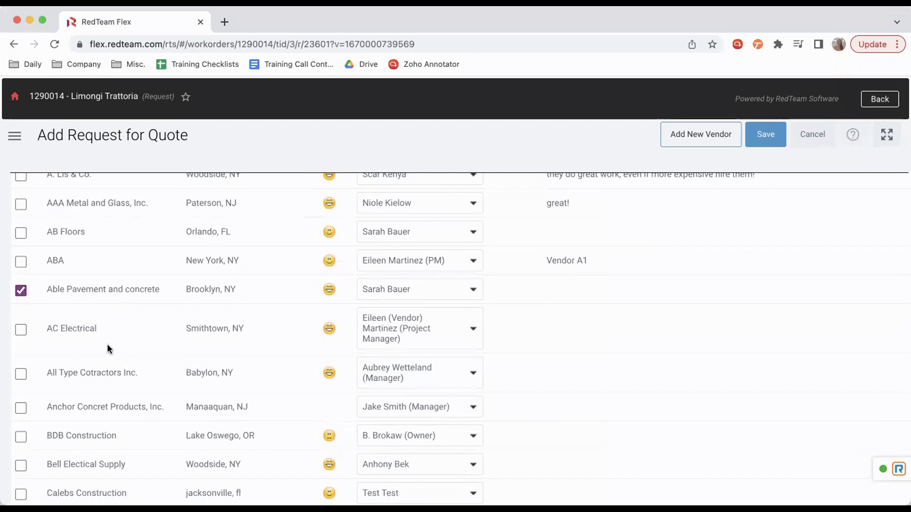
scroll(138, 358, "down", 2)
scroll(138, 359, "down", 3)
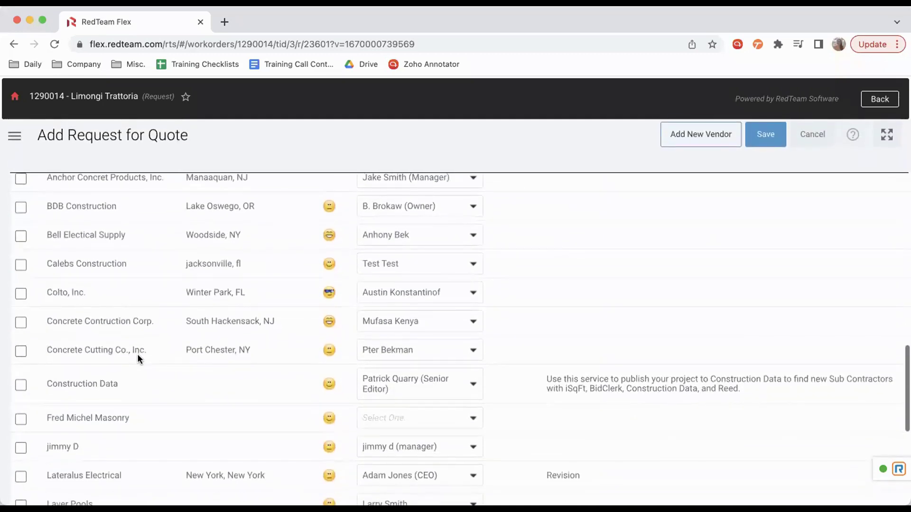
left_click(21, 322)
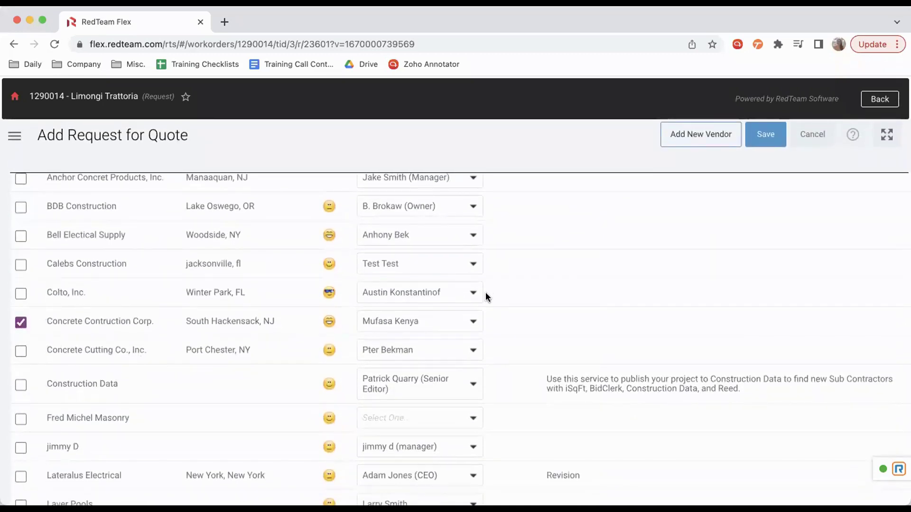
Save the request for quote for the selected vendors and close the confirmation message.
scroll(486, 292, "up", 12)
scroll(486, 291, "up", 9)
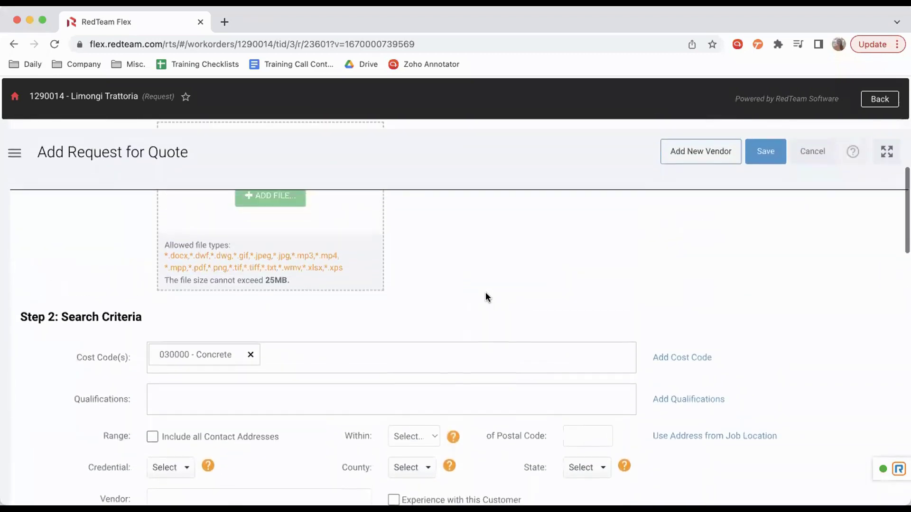
scroll(486, 292, "up", 1)
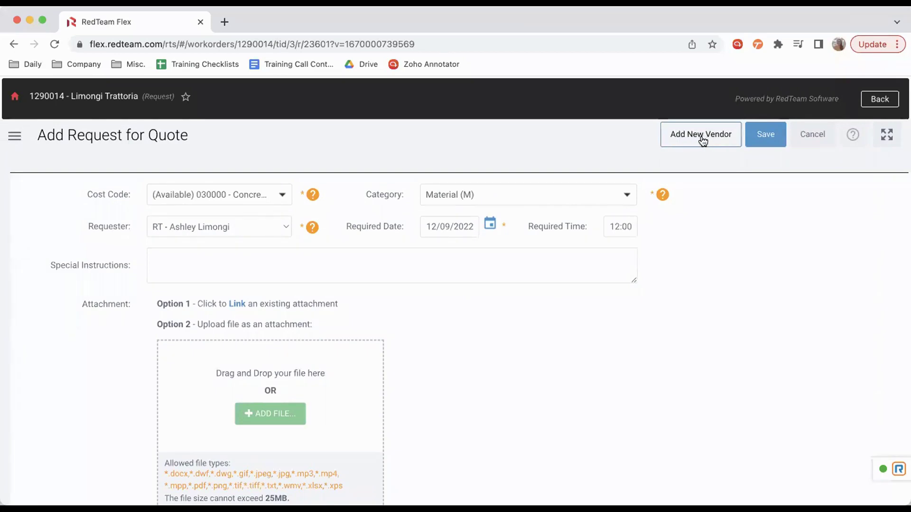
left_click(770, 141)
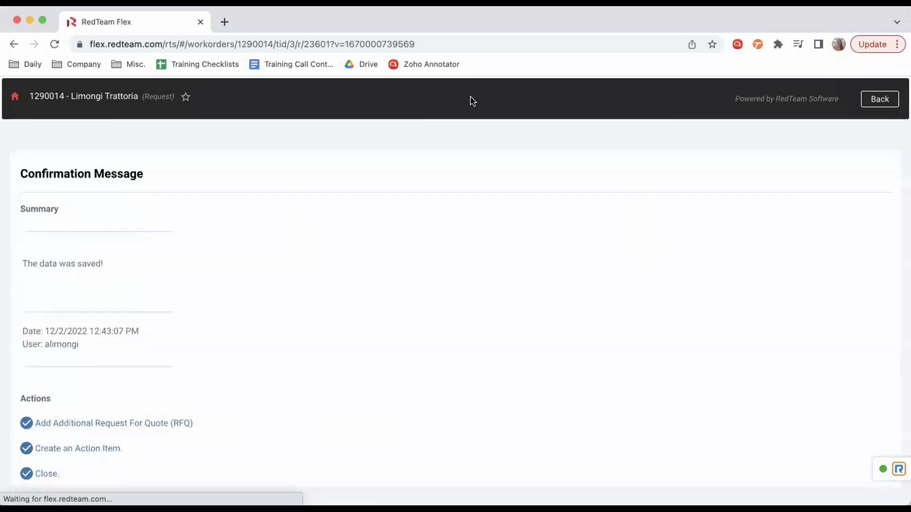
scroll(101, 403, "down", 2)
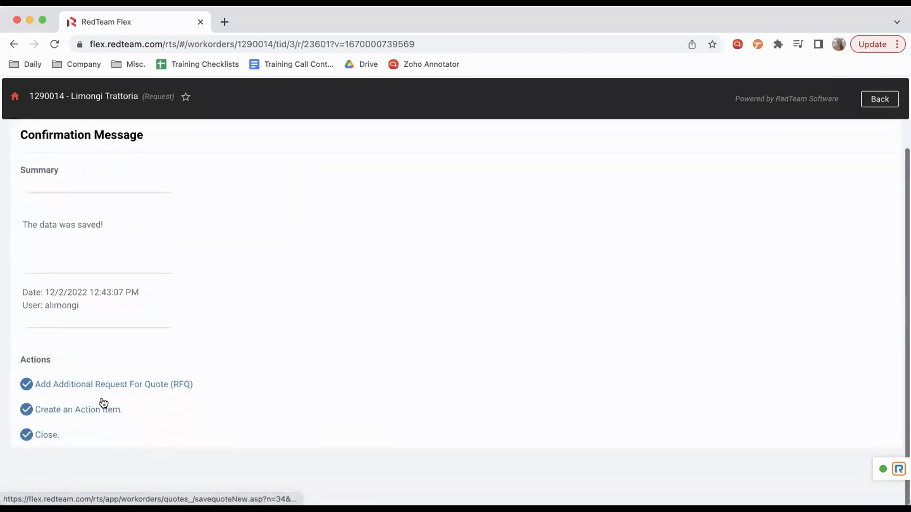
left_click(46, 436)
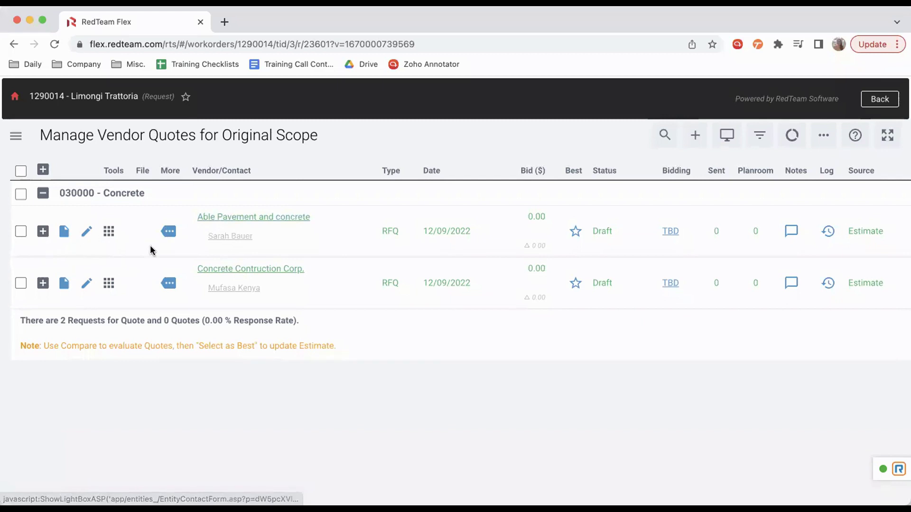
Commit both draft requests for quote under 030000 - Concrete.
left_click(109, 231)
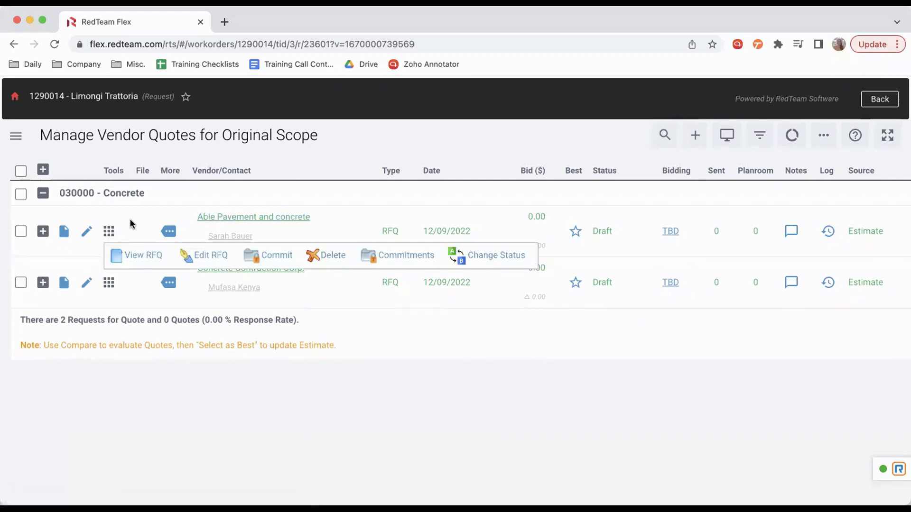
left_click(129, 220)
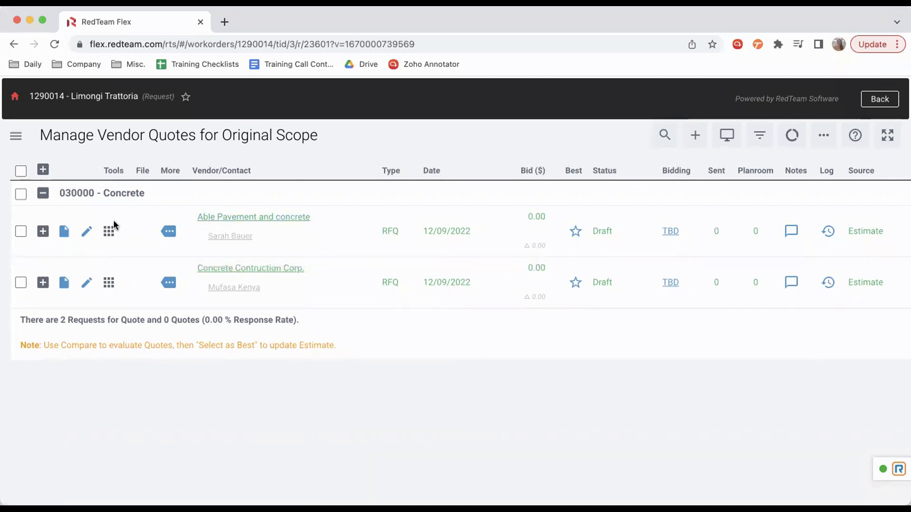
left_click(21, 194)
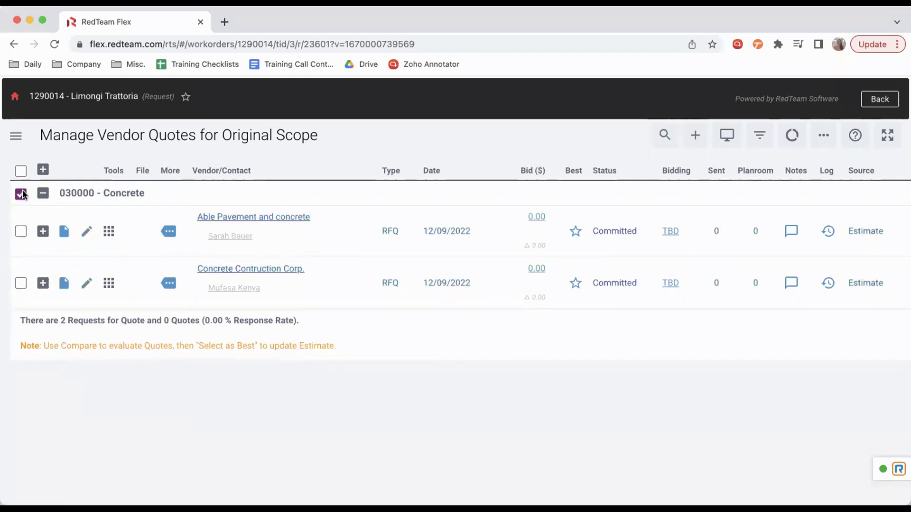
Review Able Pavement and concrete's request for quote document, including its general information and plans and specifications, and close it.
left_click(63, 232)
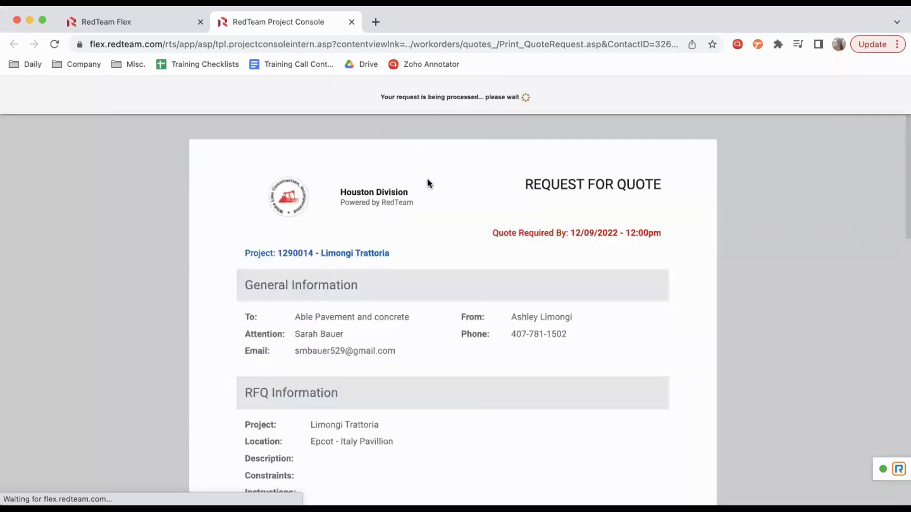
scroll(424, 259, "down", 2)
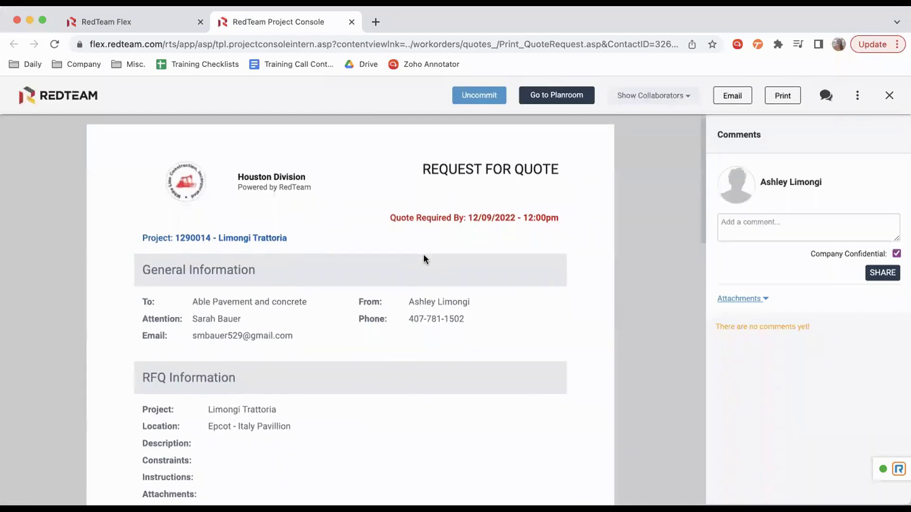
scroll(423, 259, "down", 2)
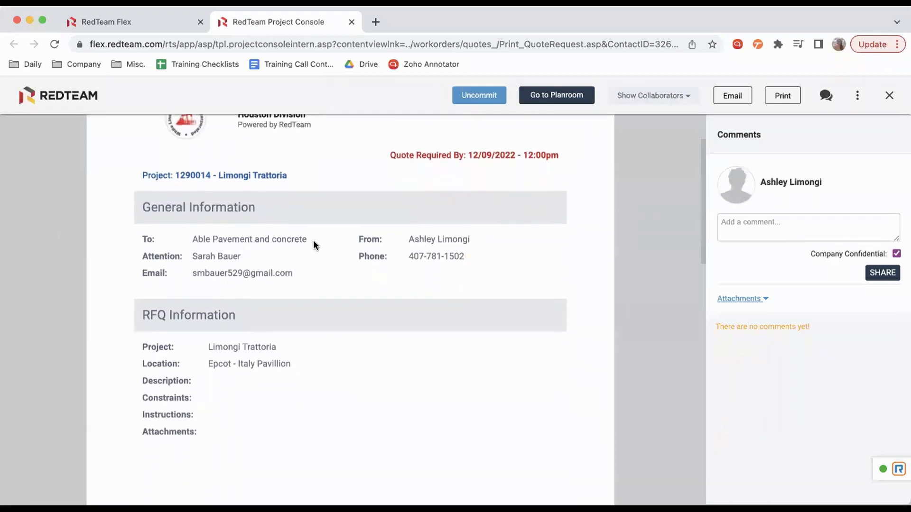
scroll(341, 354, "down", 4)
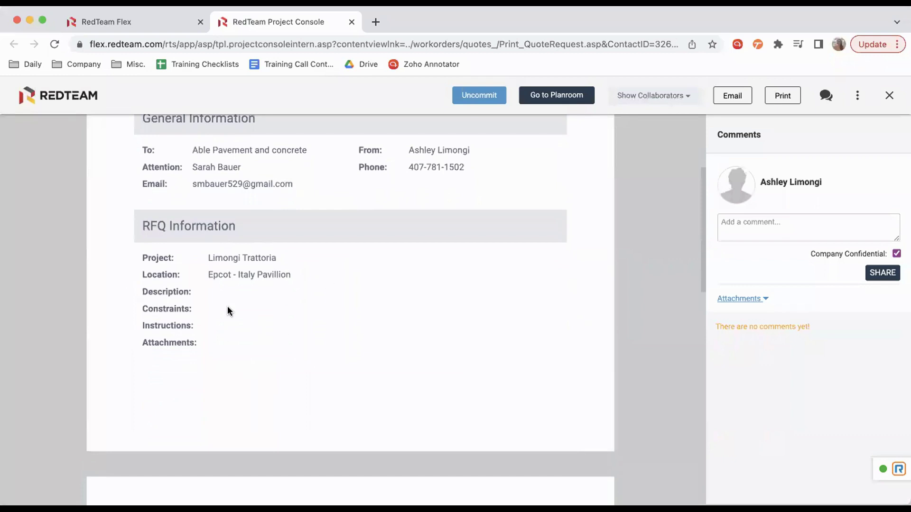
scroll(262, 309, "down", 10)
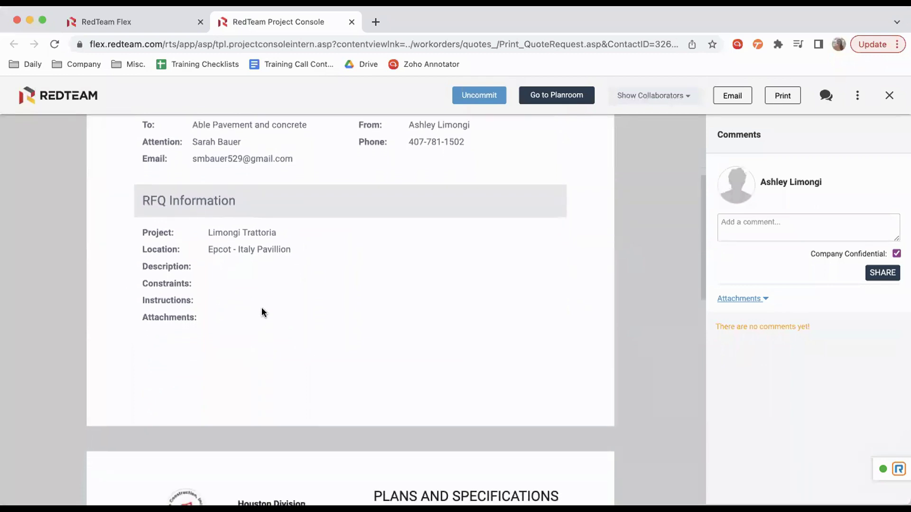
scroll(262, 309, "down", 4)
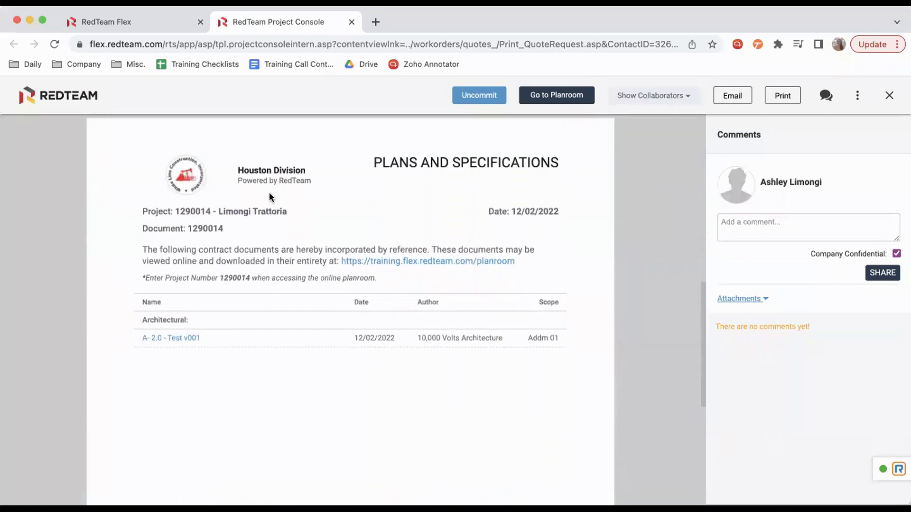
scroll(293, 301, "down", 10)
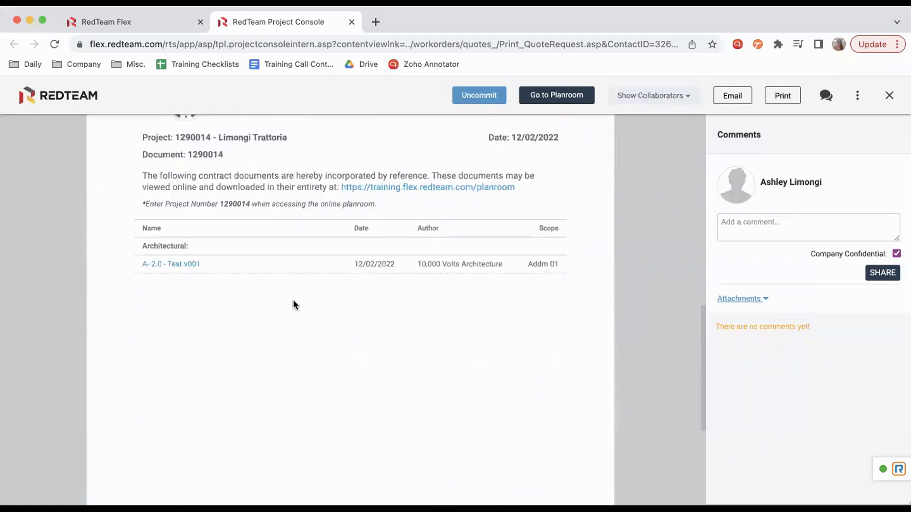
scroll(293, 305, "up", 20)
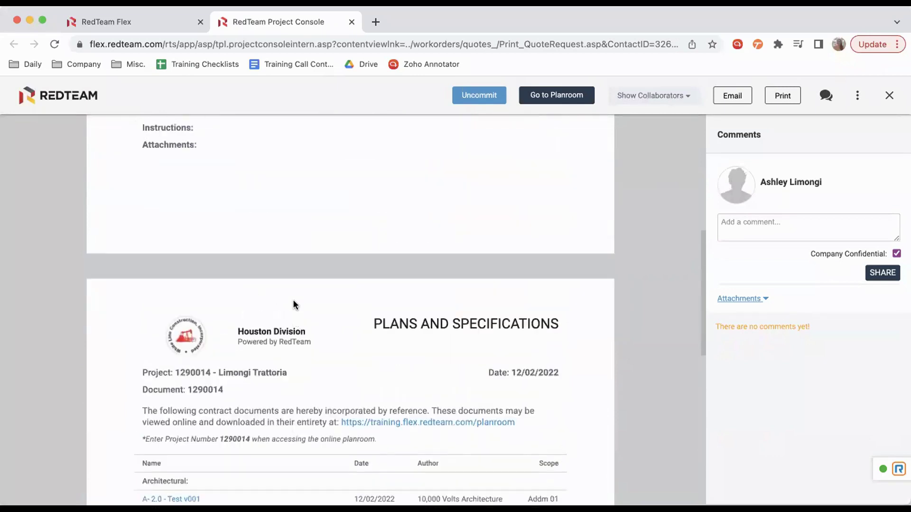
left_click(889, 95)
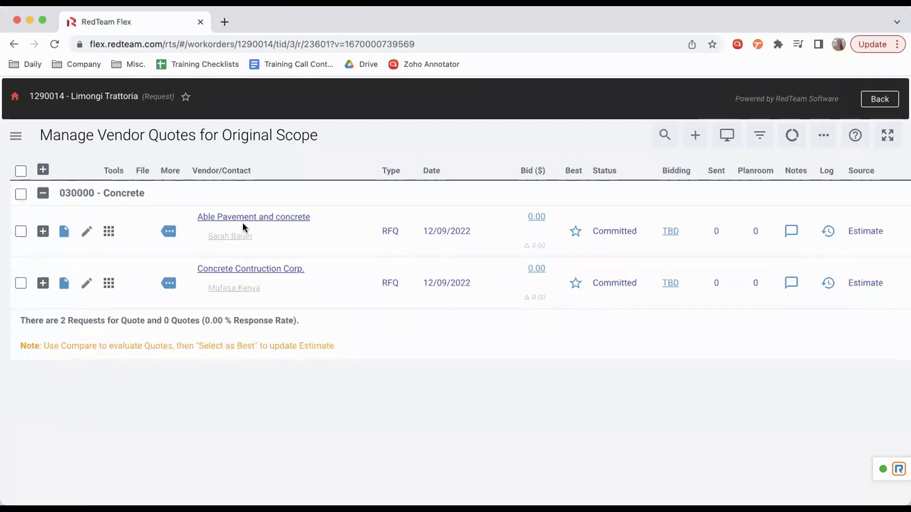
Select both committed Concrete requests for quote and open the option for emailing them to the vendors.
left_click(26, 193)
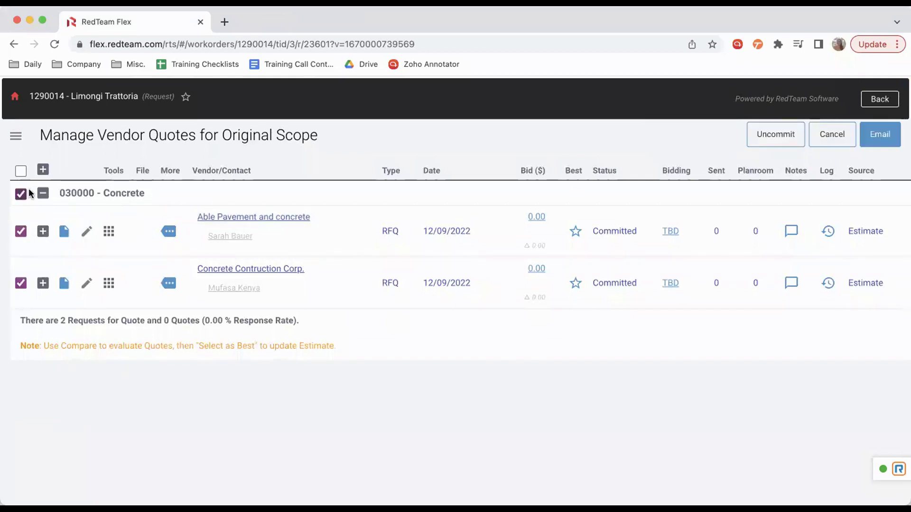
left_click(891, 140)
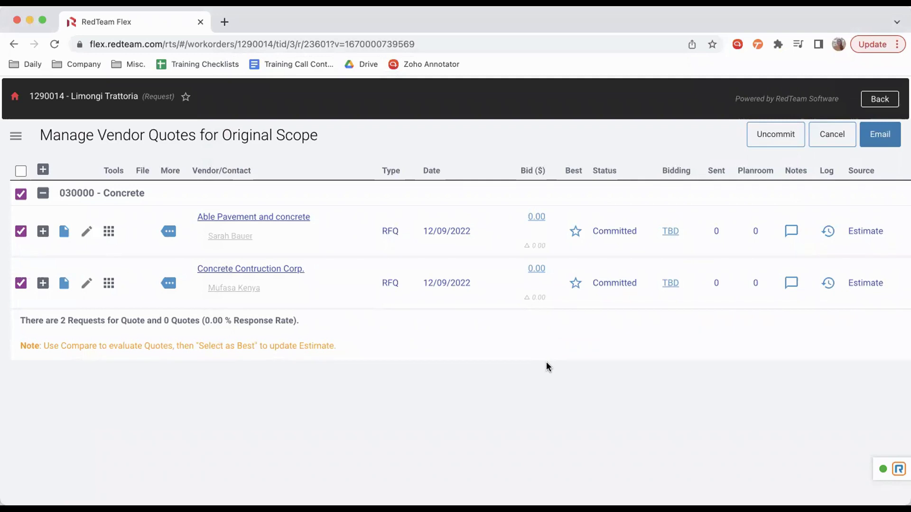
Convert Able Pavement and concrete's request to a quote and enter a bid of 2200, leaving the notes empty.
left_click(109, 234)
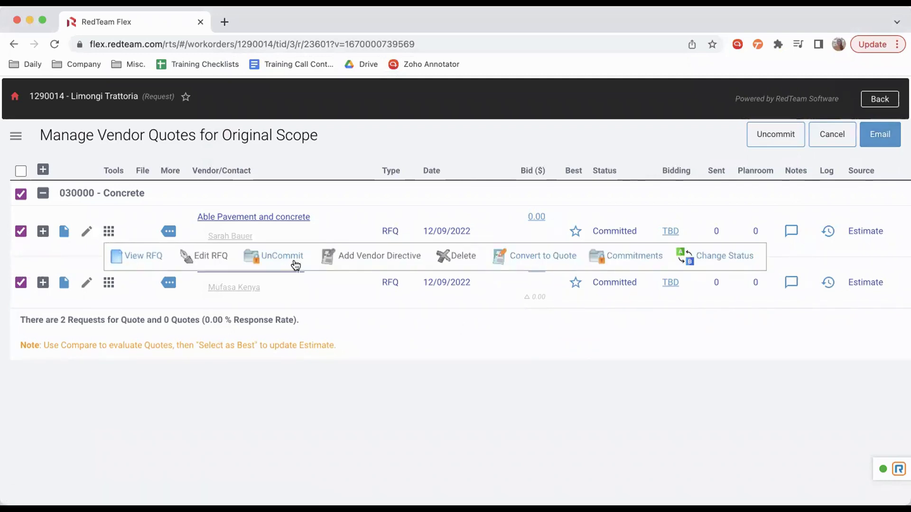
left_click(508, 262)
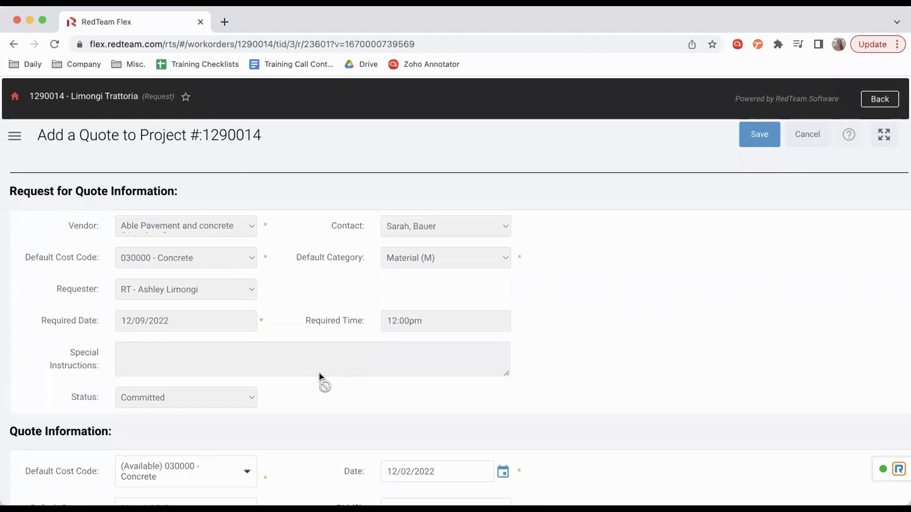
scroll(318, 373, "down", 5)
scroll(319, 374, "down", 1)
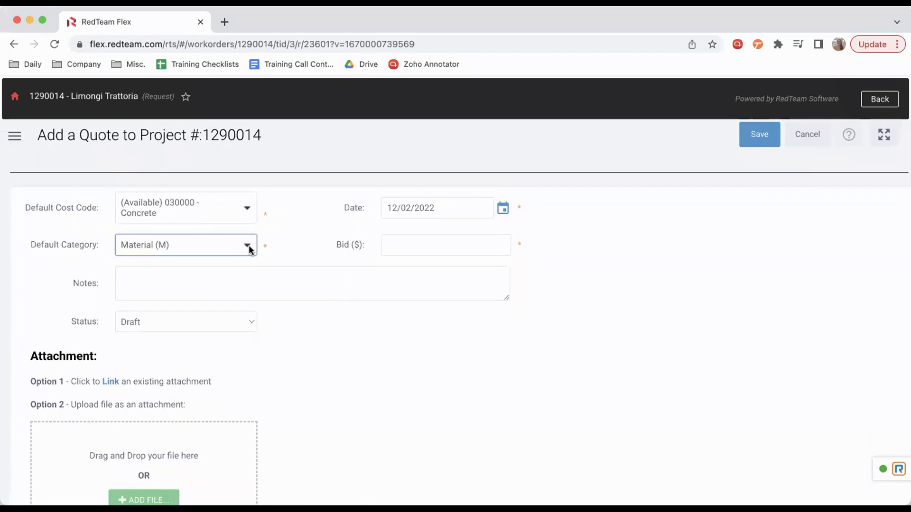
left_click(415, 242)
type("2200")
left_click(314, 247)
left_click(163, 281)
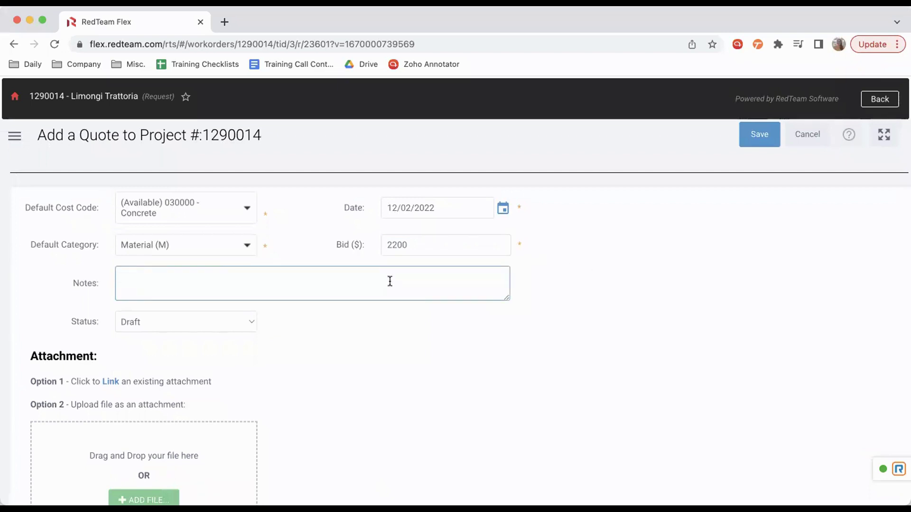
Set the new quote's status to Committed.
left_click(76, 328)
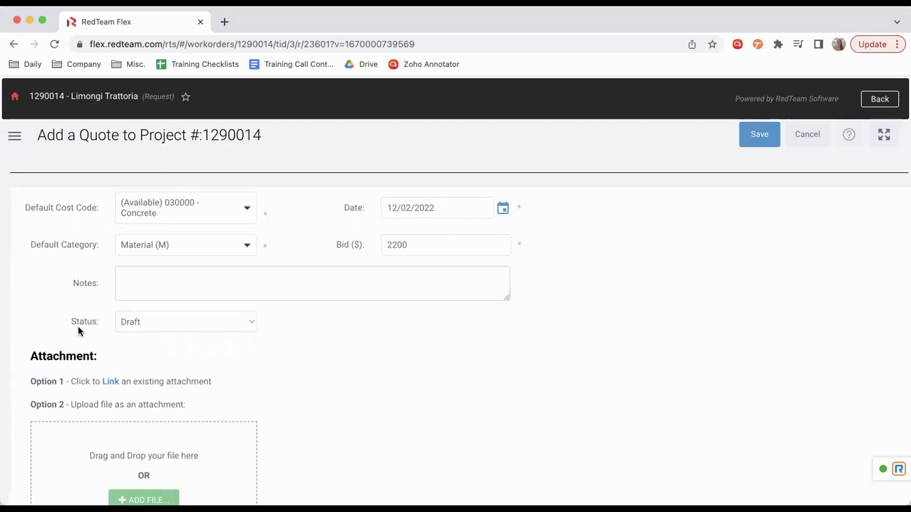
scroll(78, 326, "down", 1)
left_click(175, 294)
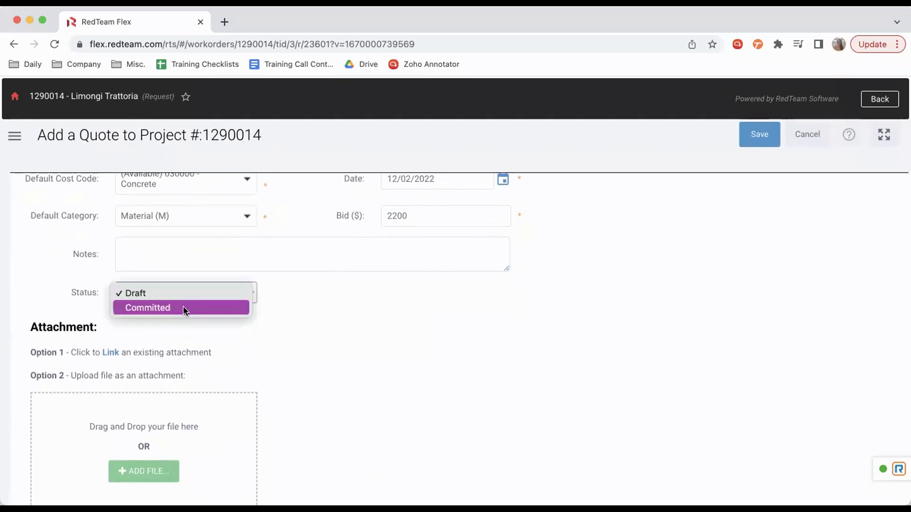
left_click(185, 310)
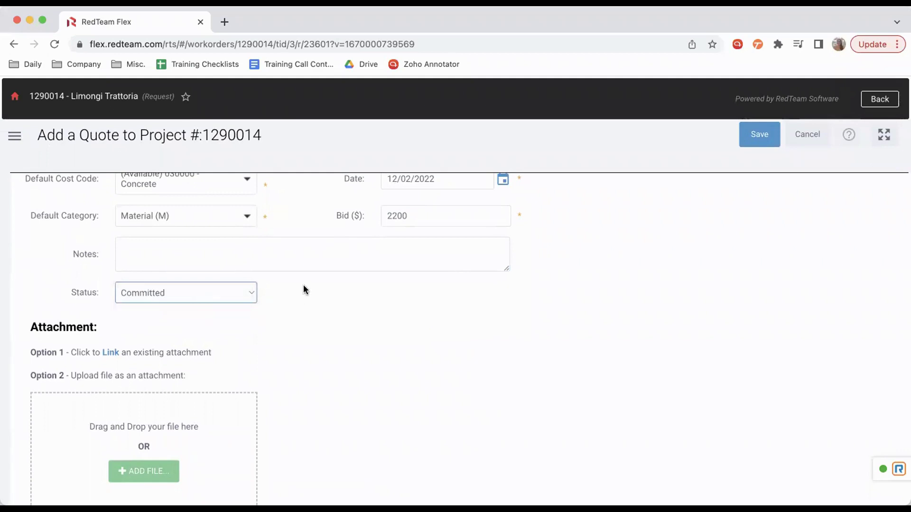
Upload Sample Vendor Quote.pdf as the quote's attachment.
scroll(357, 389, "down", 3)
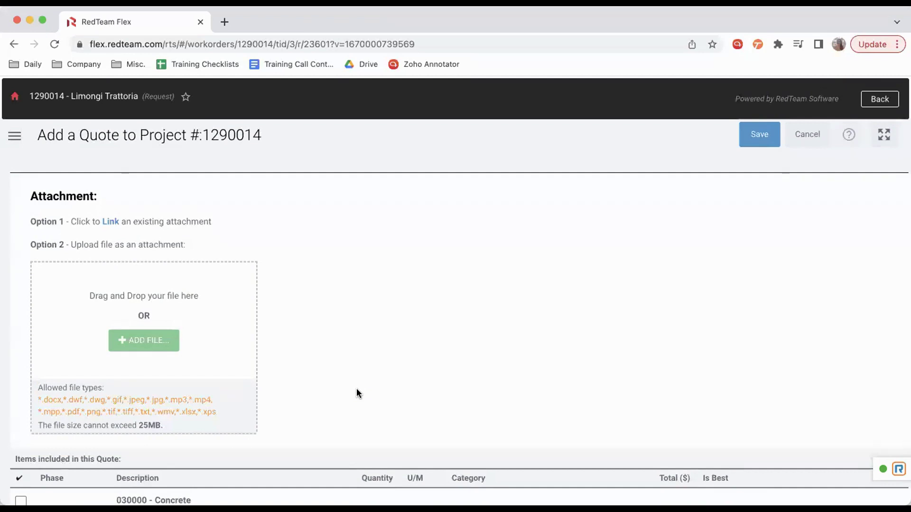
left_click(157, 352)
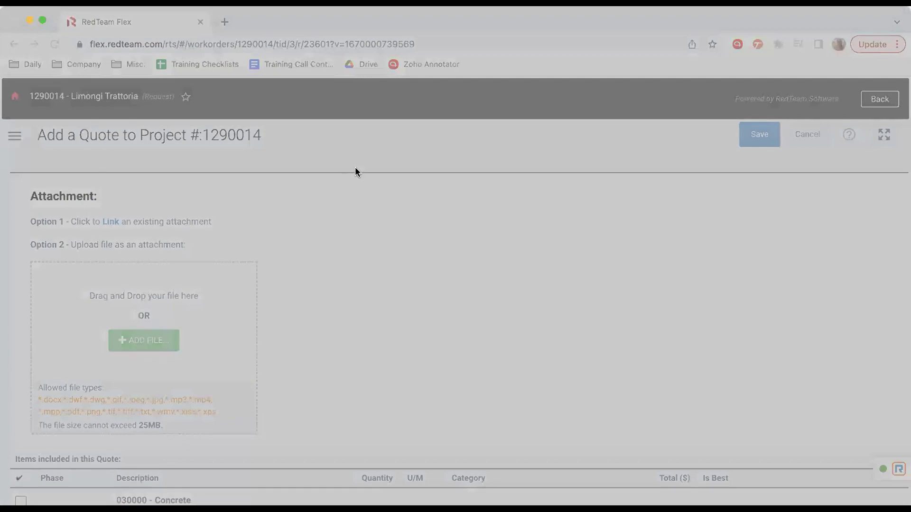
double_click(354, 168)
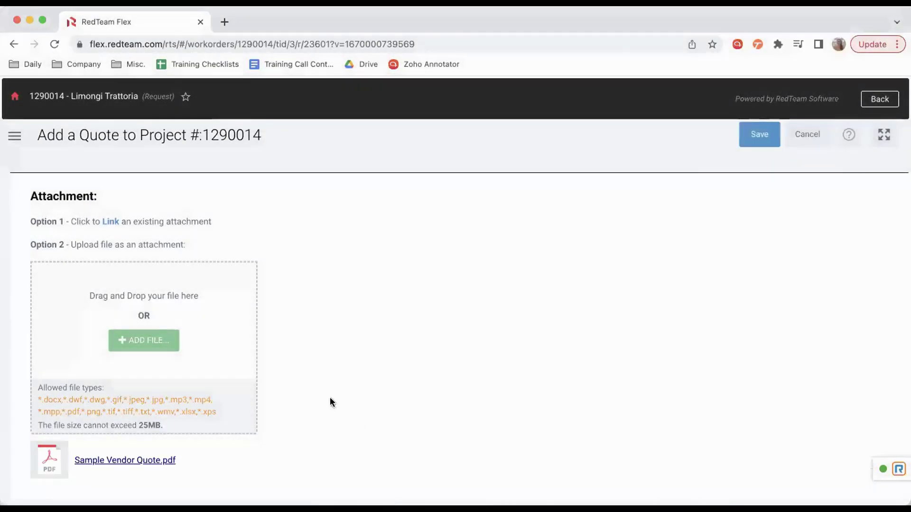
Include the Concrete Mix and Forms material items in the quote.
scroll(372, 372, "down", 5)
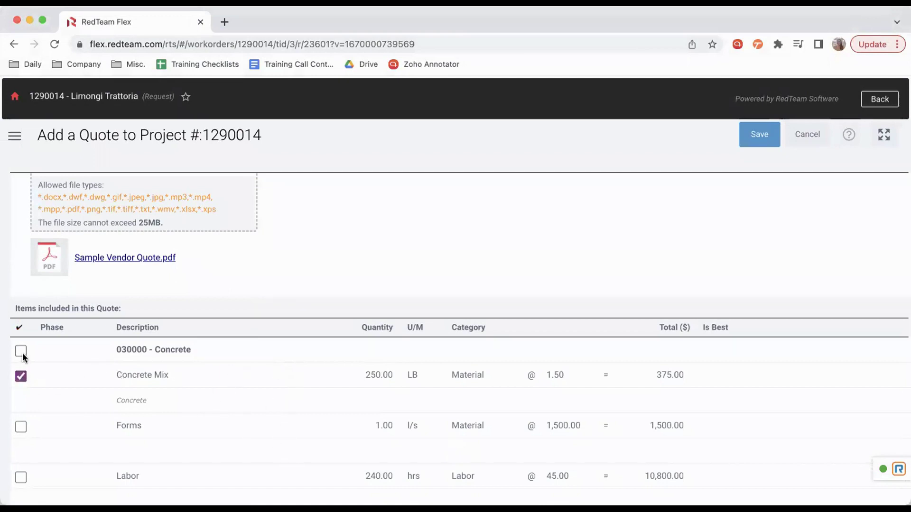
left_click(21, 427)
scroll(442, 292, "up", 2)
scroll(442, 296, "up", 5)
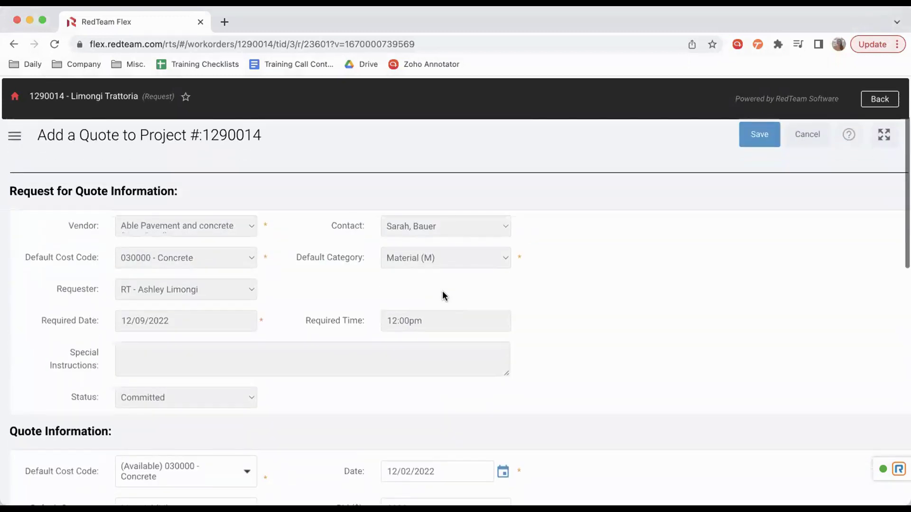
Save Able Pavement and concrete's quote and return to the list of vendor quotes.
left_click(759, 138)
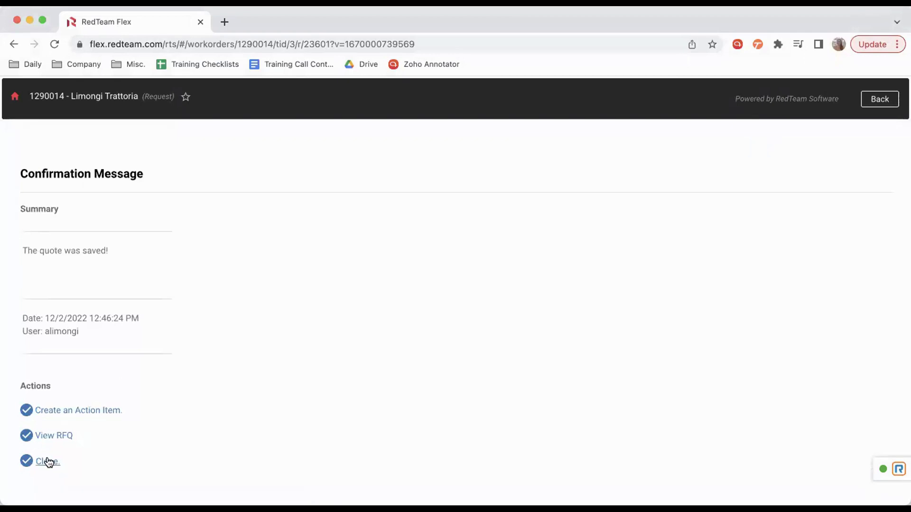
left_click(47, 461)
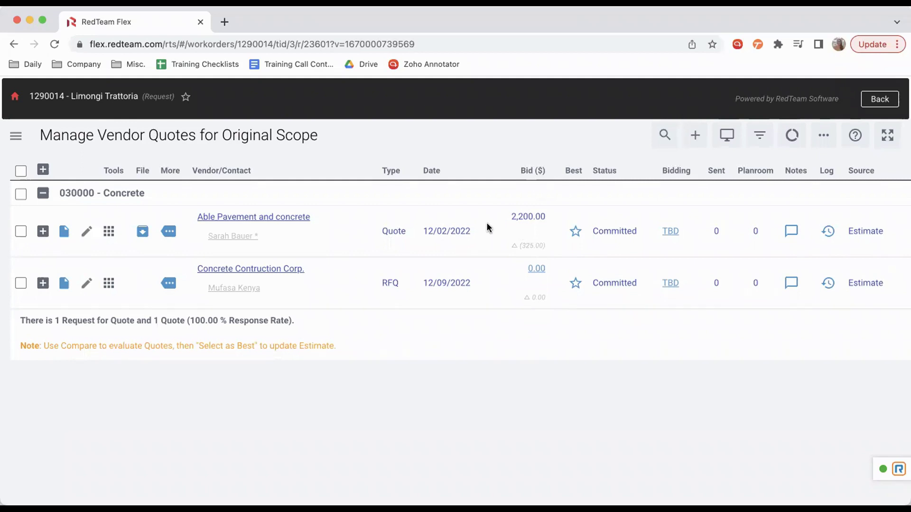
Start an unsolicited quote for the Original Scope with 10,000 Volts Architecture as the vendor.
left_click(695, 137)
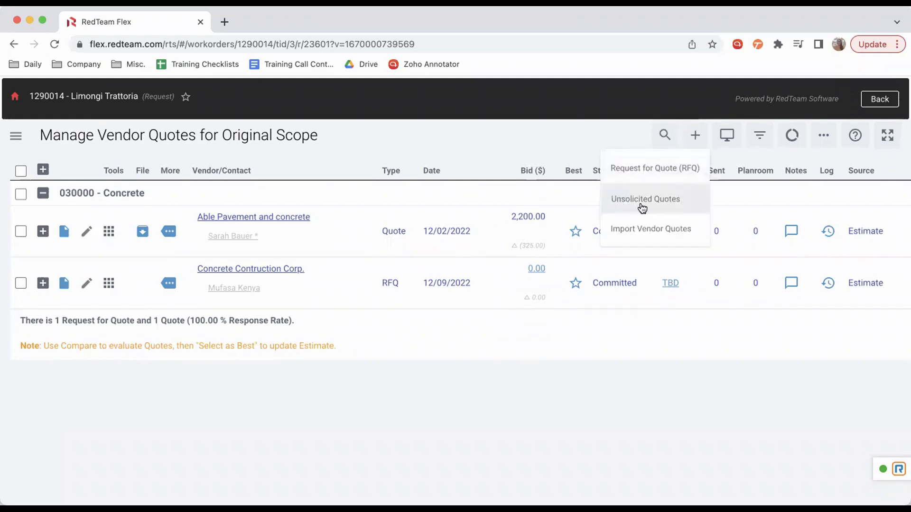
left_click(641, 204)
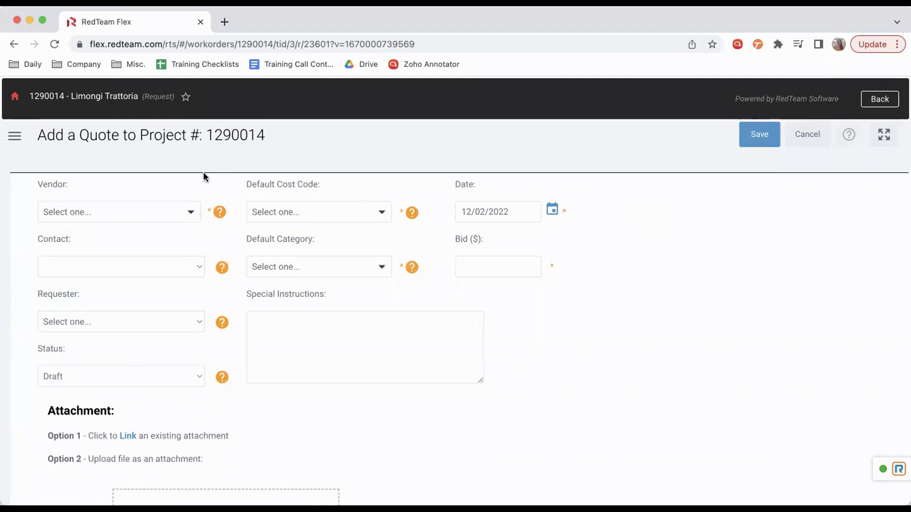
scroll(204, 173, "down", 1)
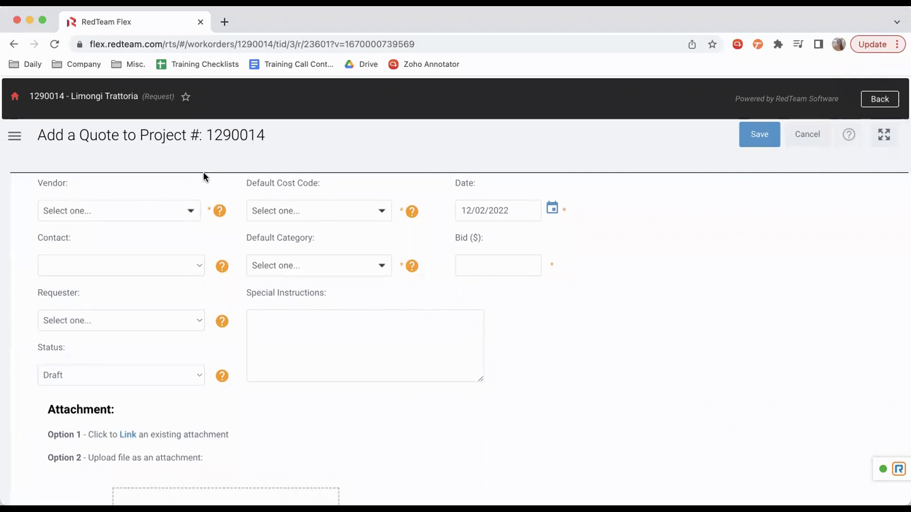
scroll(204, 173, "up", 1)
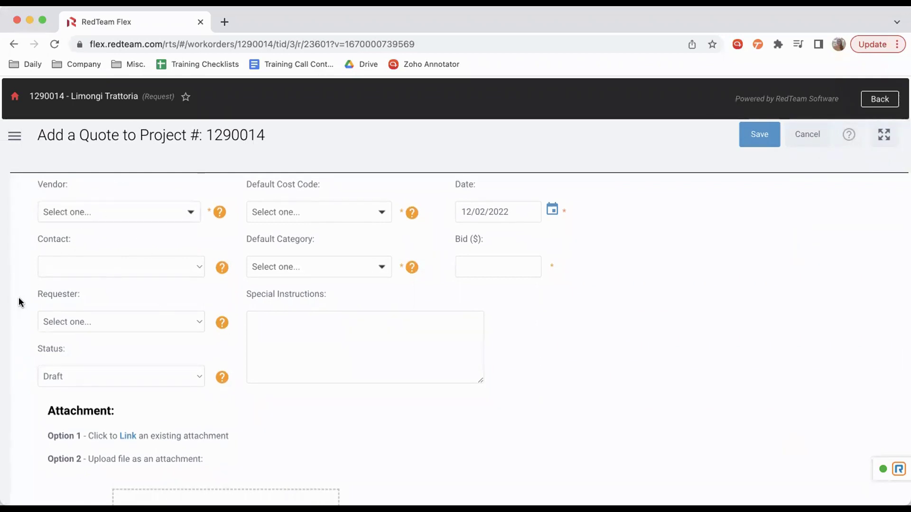
left_click(191, 213)
left_click(126, 306)
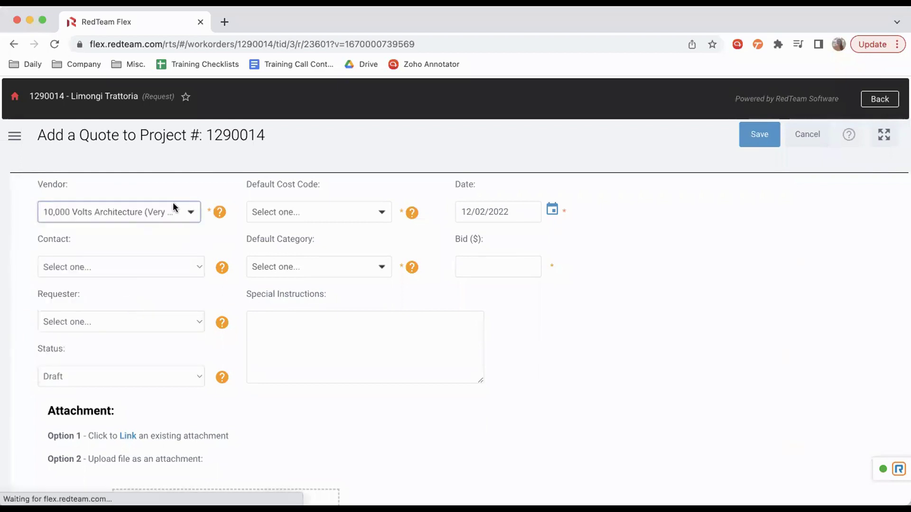
Set the unsolicited quote's default cost code to 030000 - Concrete.
left_click(371, 221)
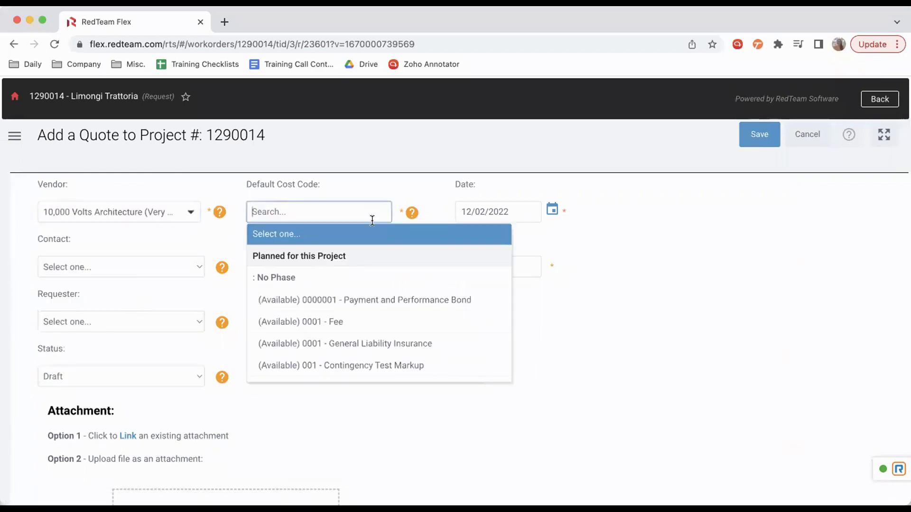
scroll(383, 330, "down", 2)
scroll(382, 332, "down", 10)
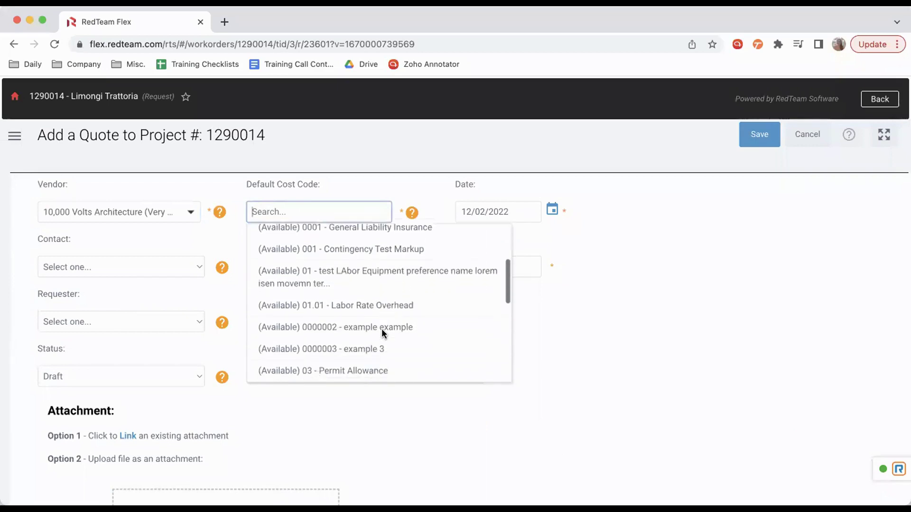
scroll(382, 332, "down", 2)
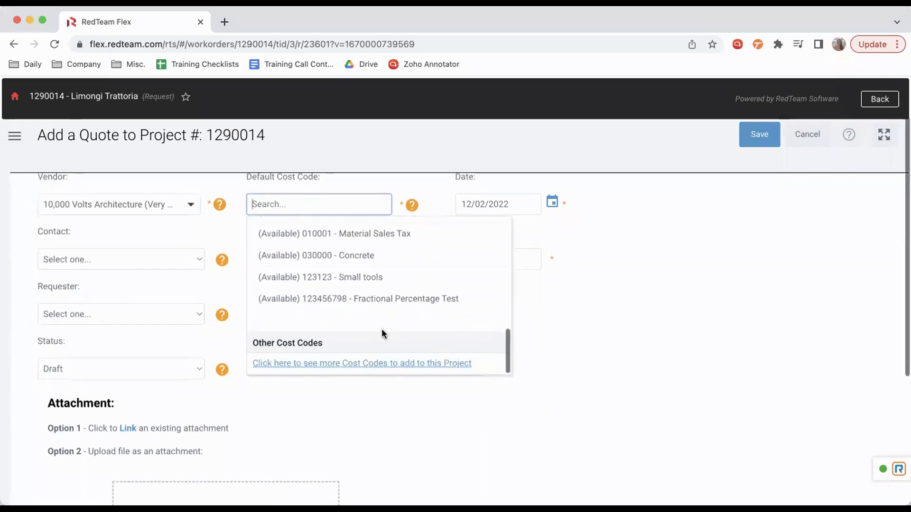
left_click(350, 260)
left_click(657, 232)
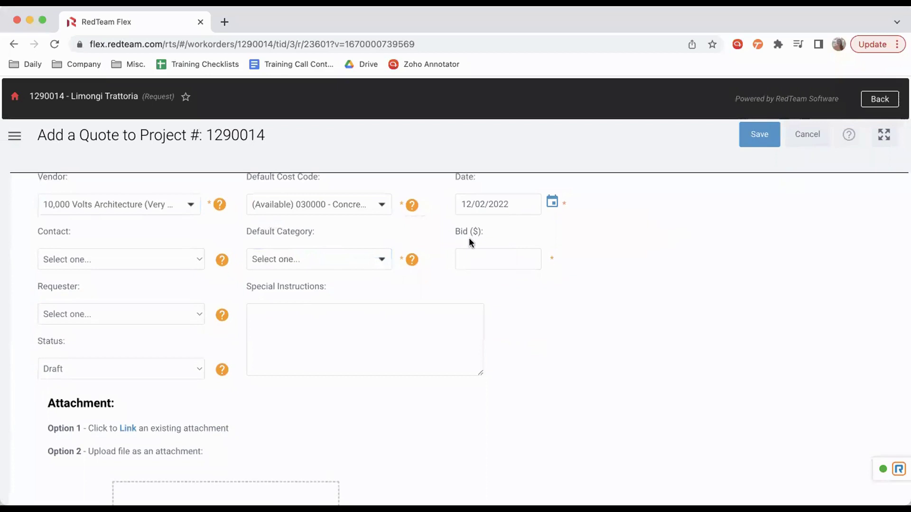
Choose the vendor's contact person and set the default category to Material (M).
left_click(198, 260)
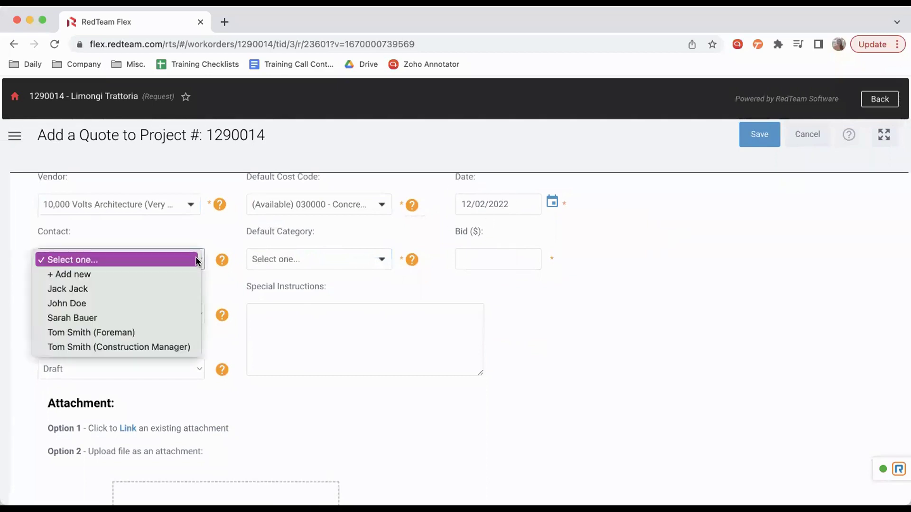
left_click(155, 318)
left_click(280, 232)
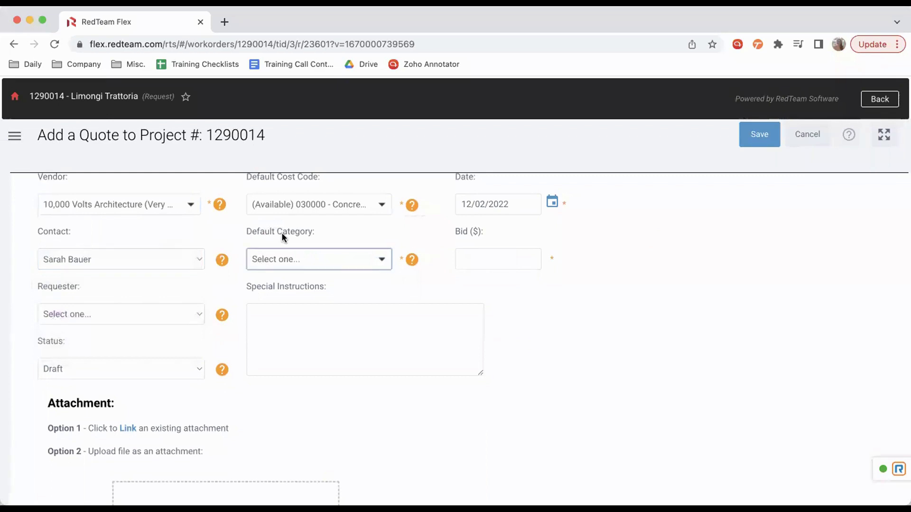
left_click(384, 261)
scroll(325, 396, "down", 5)
left_click(325, 394)
Enter a bid of 2500 for the 10,000 Volts Architecture quote.
left_click(483, 254)
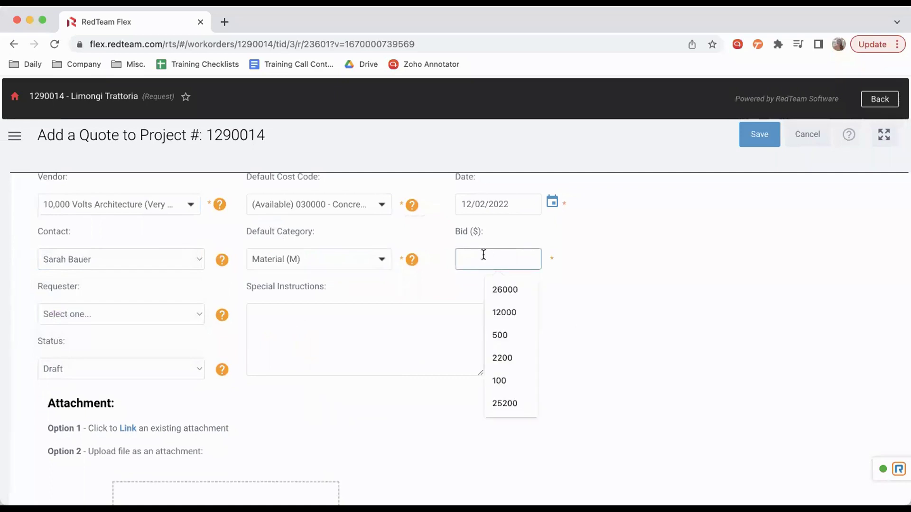
type("2500")
left_click(307, 360)
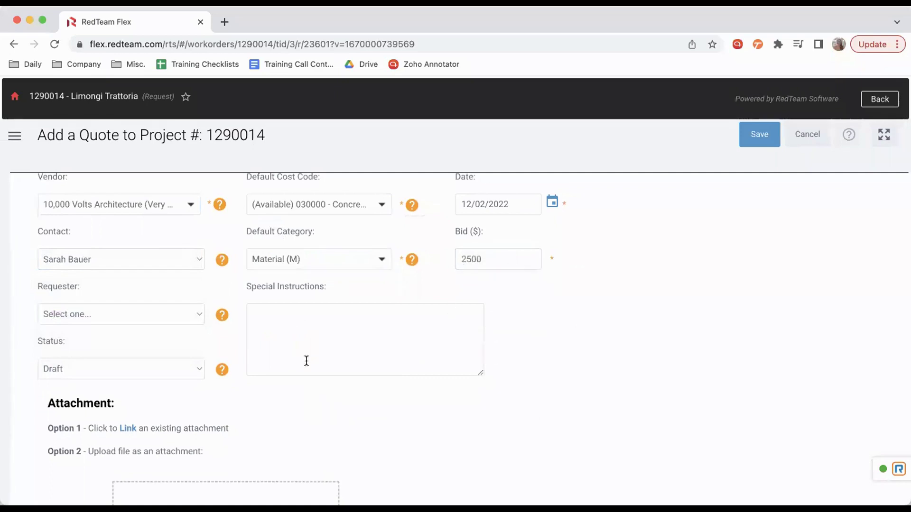
Choose the RT requester for the quote and set its status to Committed, leaving the special instructions empty.
left_click(194, 314)
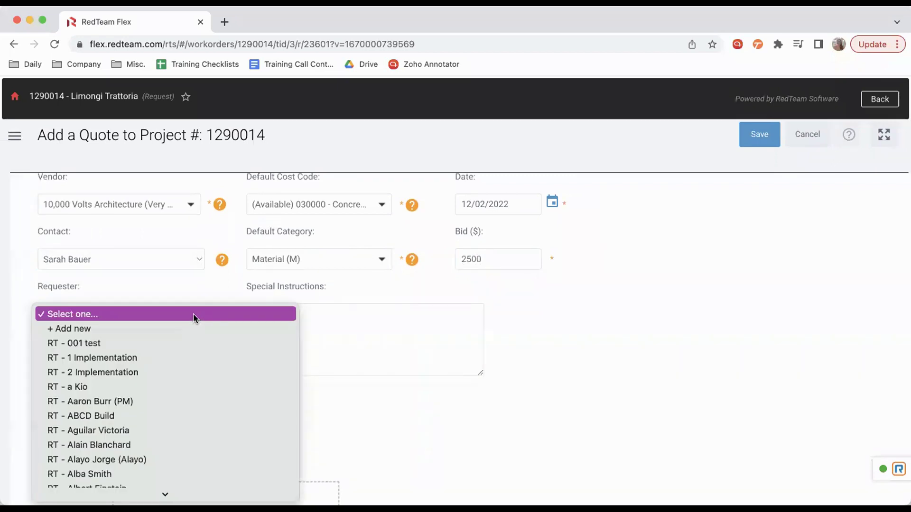
scroll(179, 412, "down", 10)
scroll(179, 424, "down", 3)
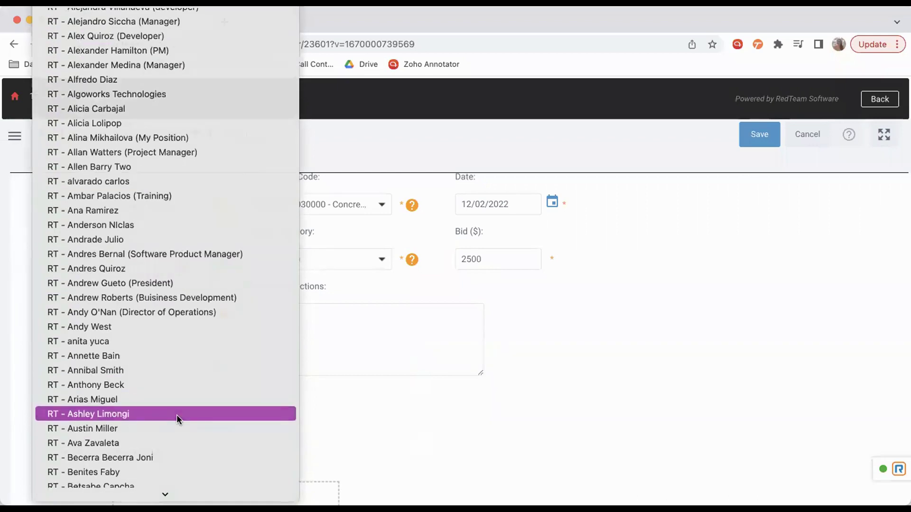
left_click(176, 414)
left_click(318, 321)
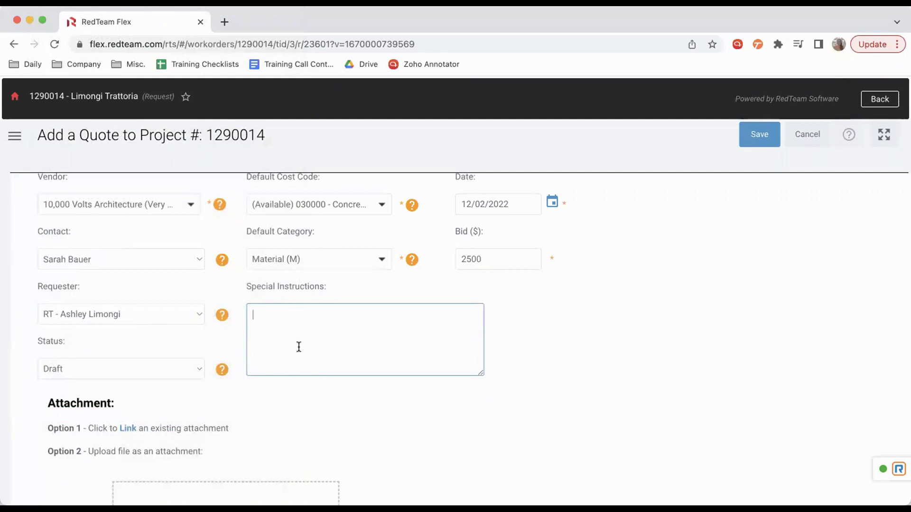
scroll(299, 347, "down", 3)
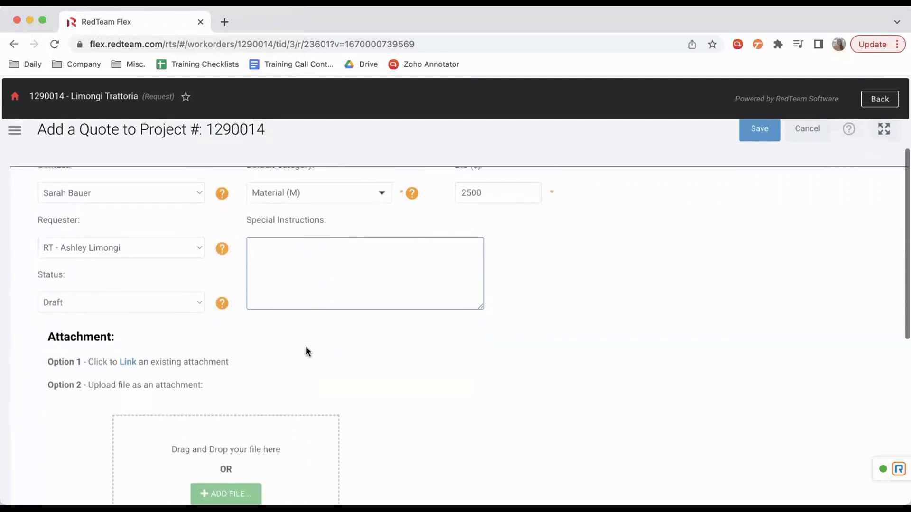
left_click(198, 302)
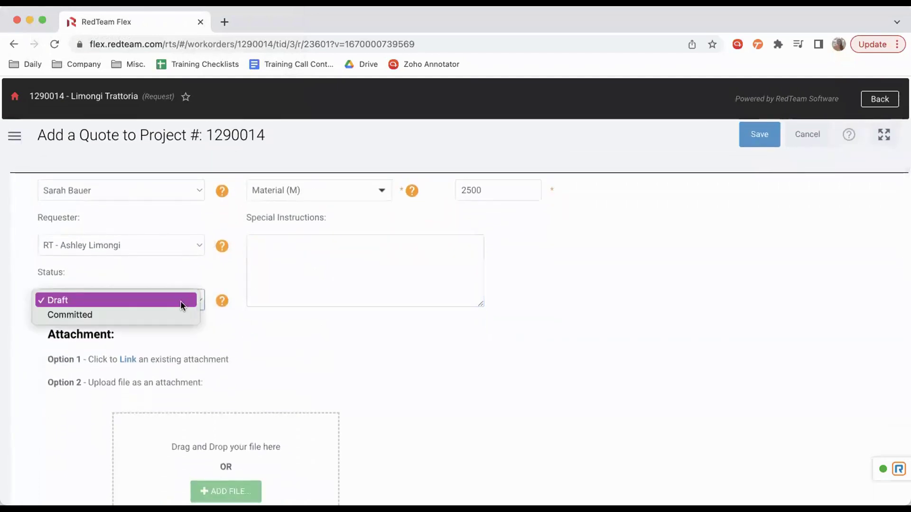
left_click(146, 315)
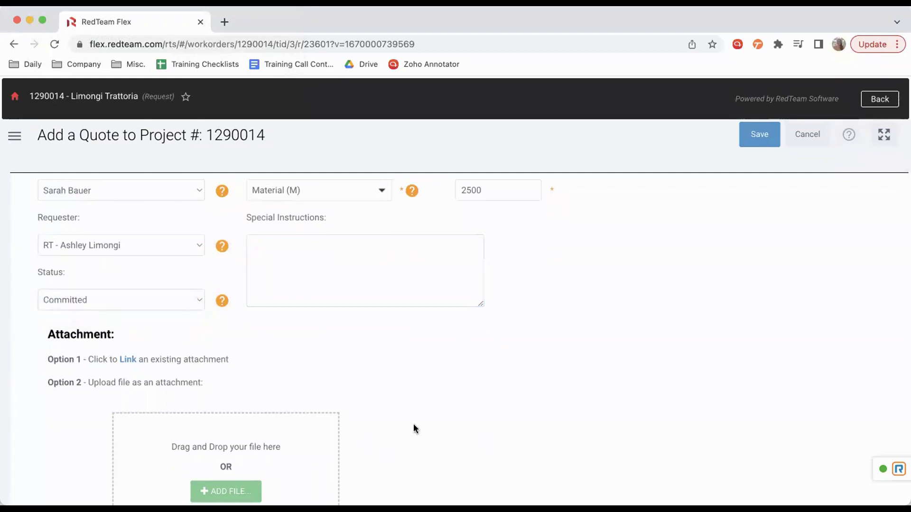
Upload Sample Vendor Quote.pdf as the attachment of the 10,000 Volts Architecture quote.
scroll(429, 429, "down", 3)
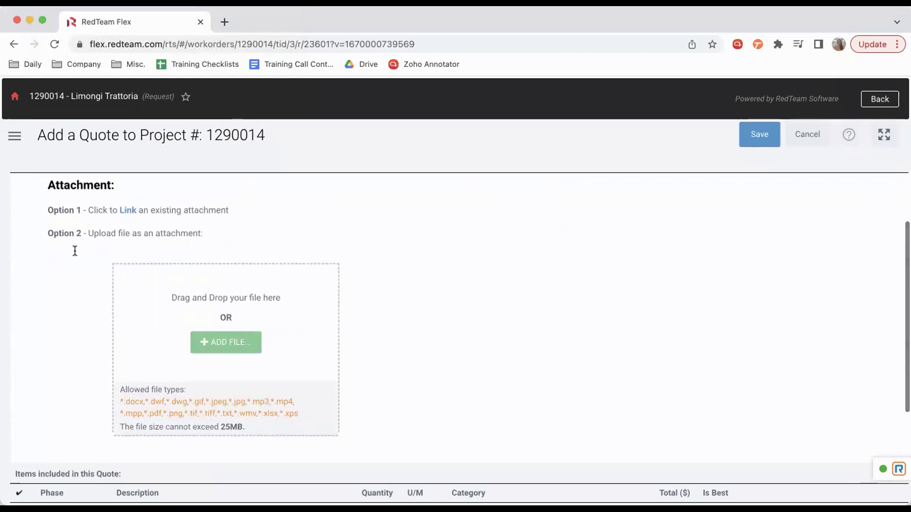
left_click(224, 347)
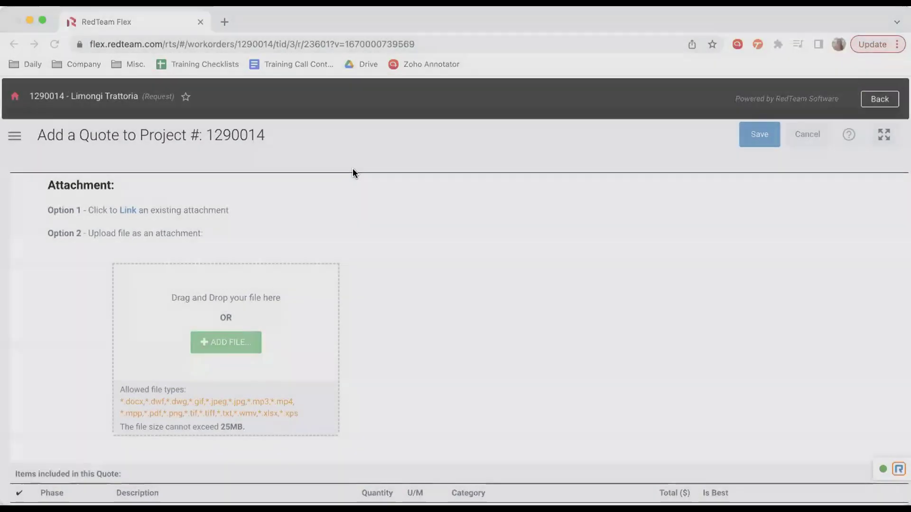
double_click(352, 169)
Include the Concrete Mix and Forms items in the unsolicited quote, save it and return to the vendor quotes list.
scroll(378, 398, "down", 5)
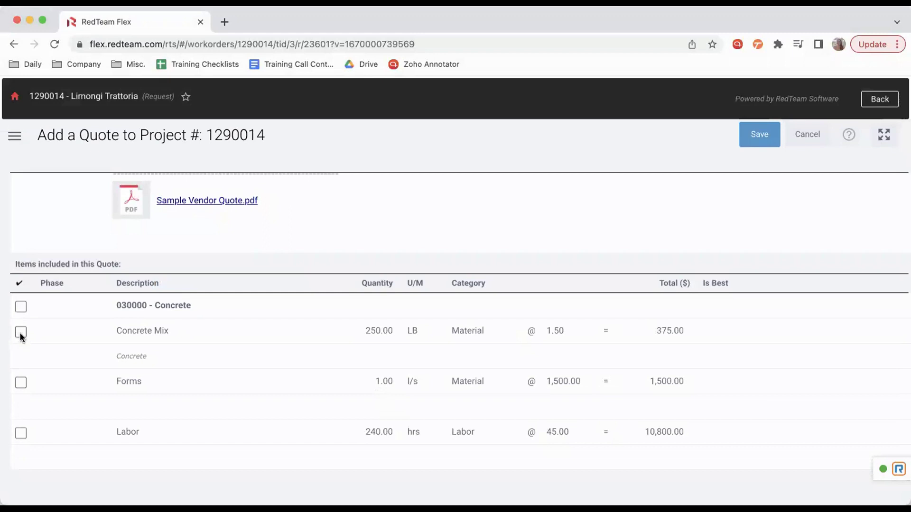
left_click(20, 332)
left_click(21, 383)
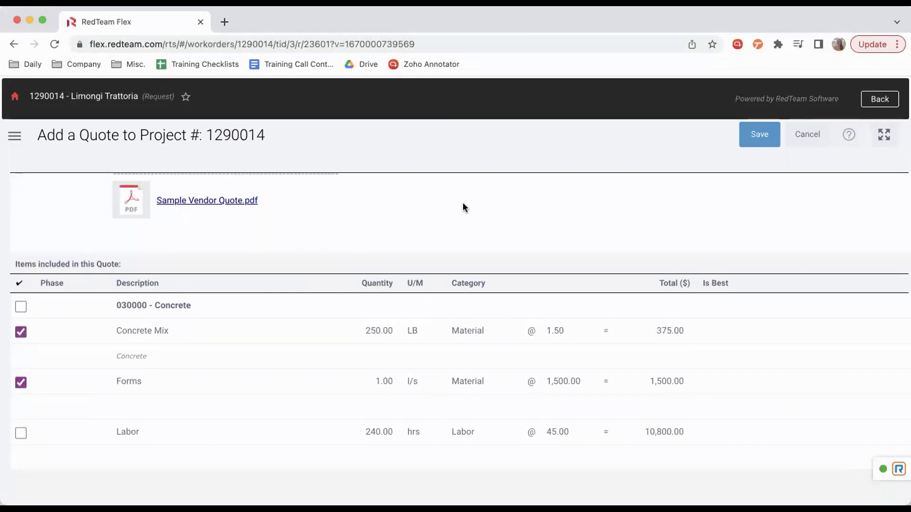
left_click(760, 135)
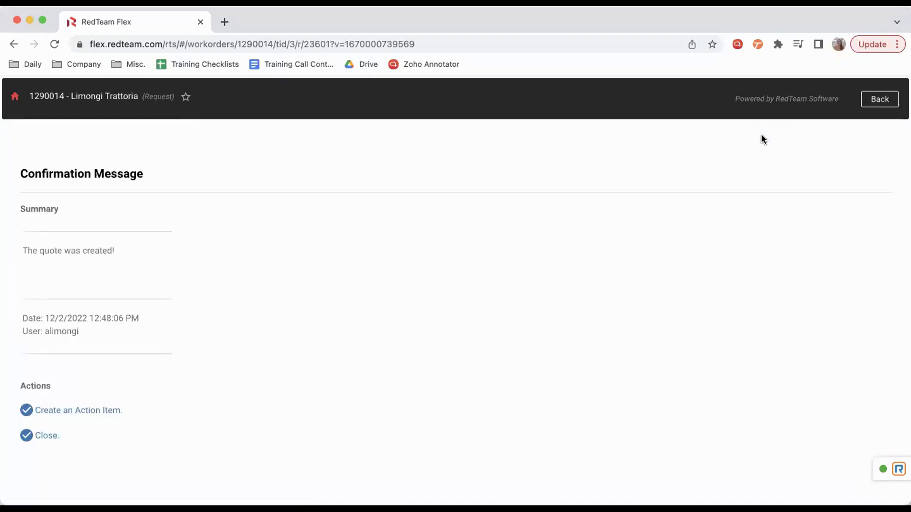
left_click(51, 438)
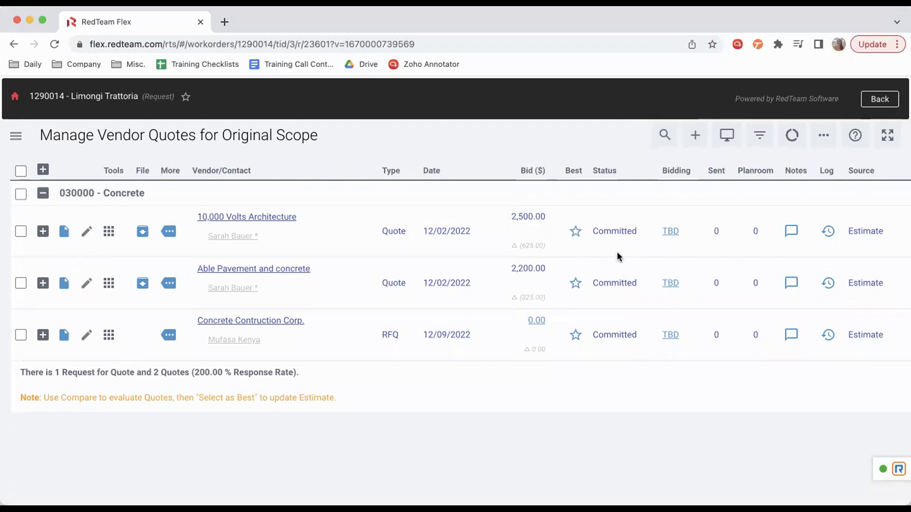
Compare the Concrete quotes' included items, amounts and notes, and select Able Pavement and concrete's quote as best.
left_click(577, 234)
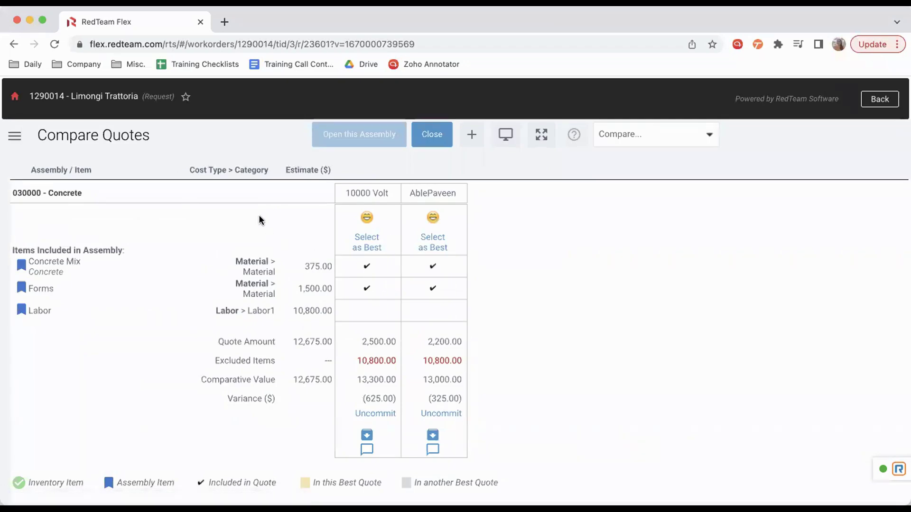
scroll(259, 220, "down", 1)
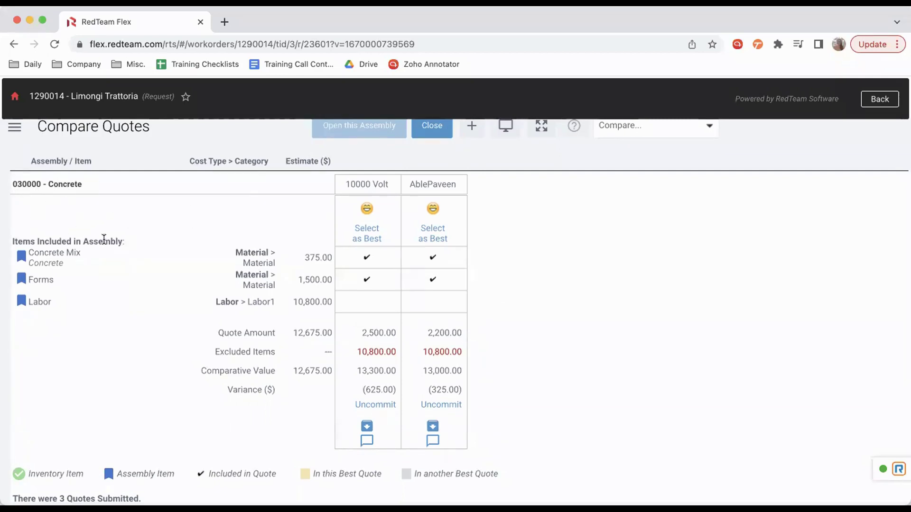
scroll(126, 243, "down", 1)
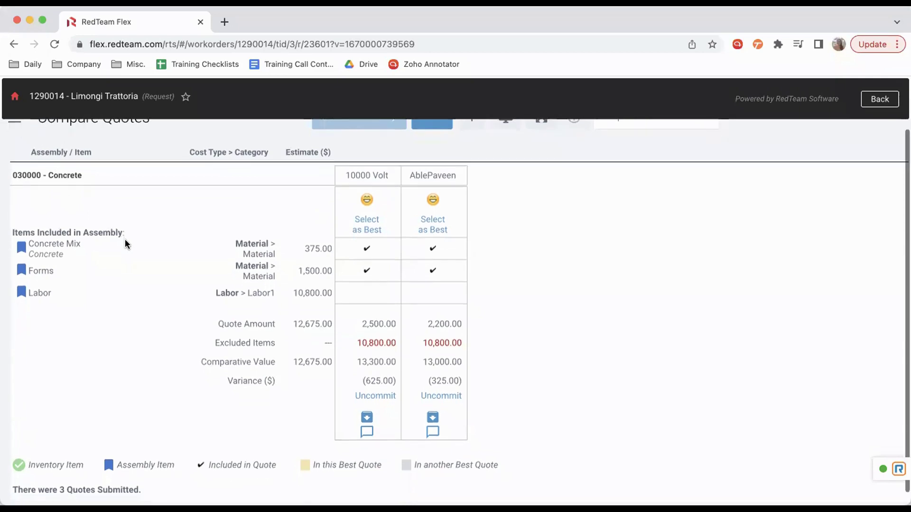
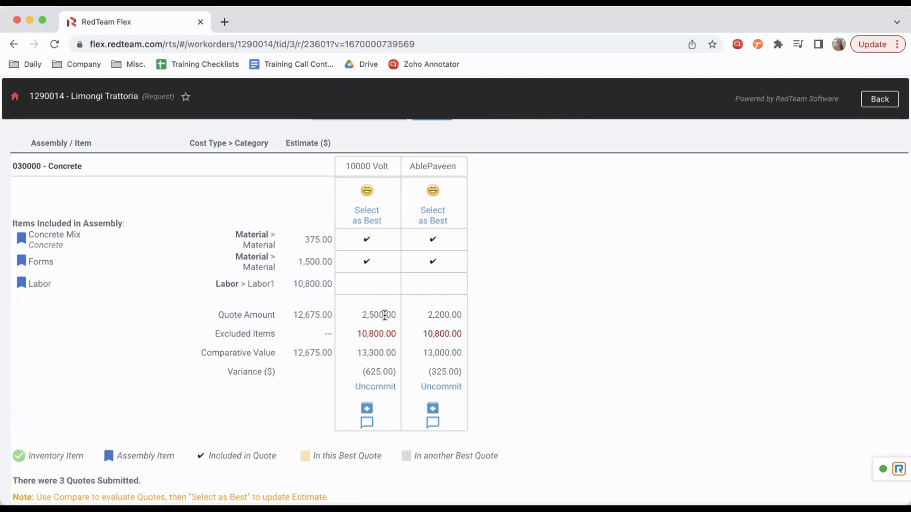
double_click(386, 315)
left_click(400, 317)
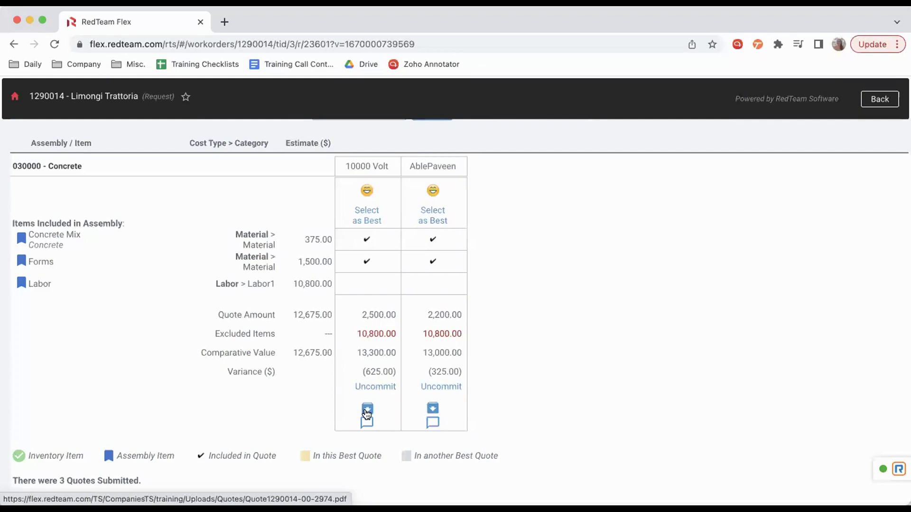
mouse_move(364, 421)
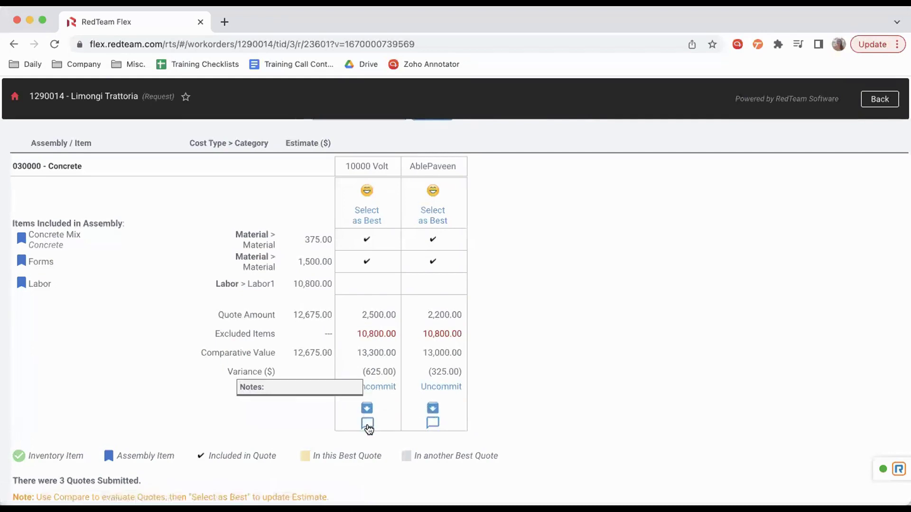
mouse_move(437, 428)
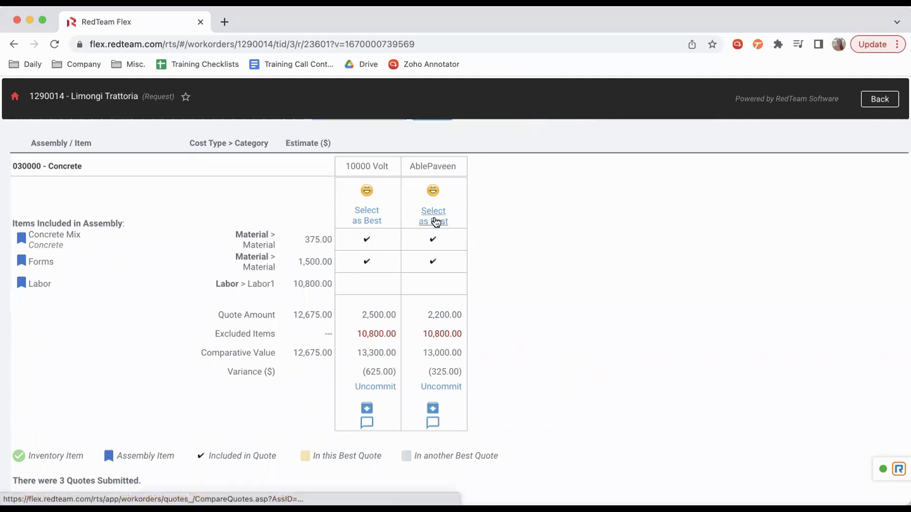
left_click(434, 221)
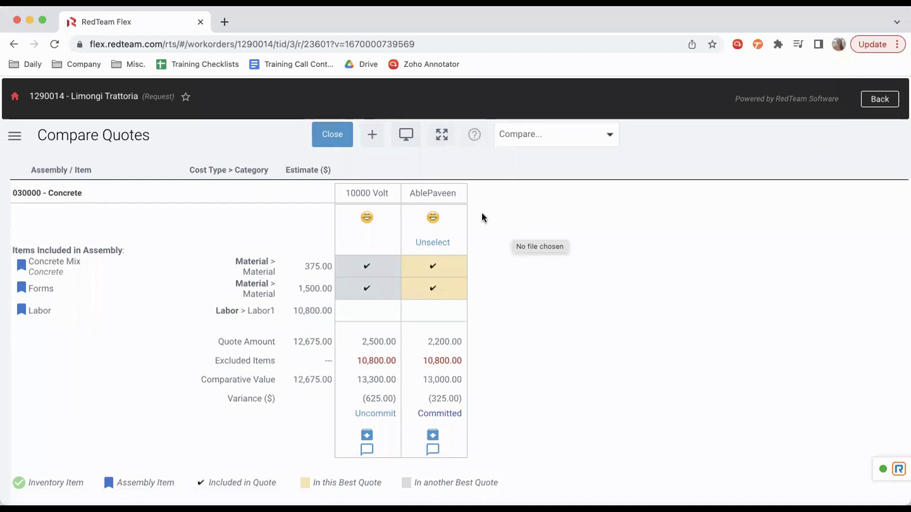
Close the quote comparison, open the original scope estimate and check the labor item in the first Concrete assembly.
left_click(346, 141)
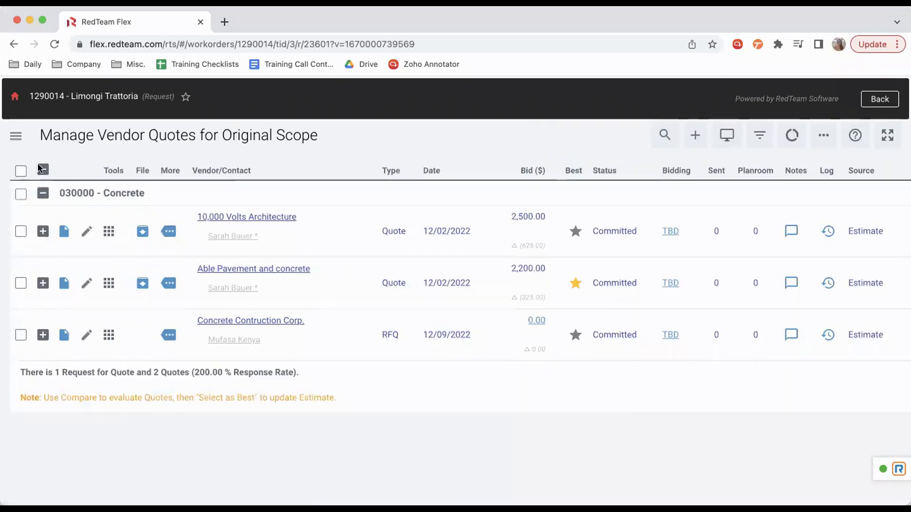
left_click(15, 137)
left_click(31, 173)
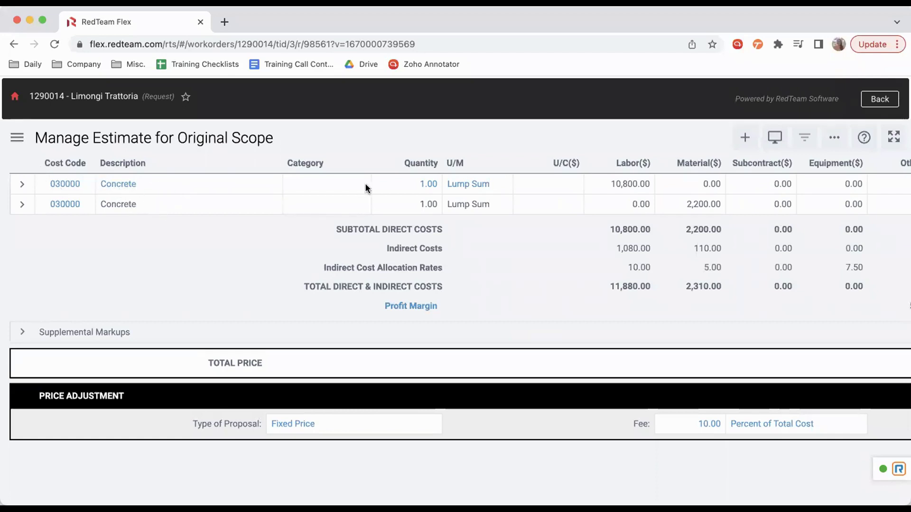
left_click(22, 184)
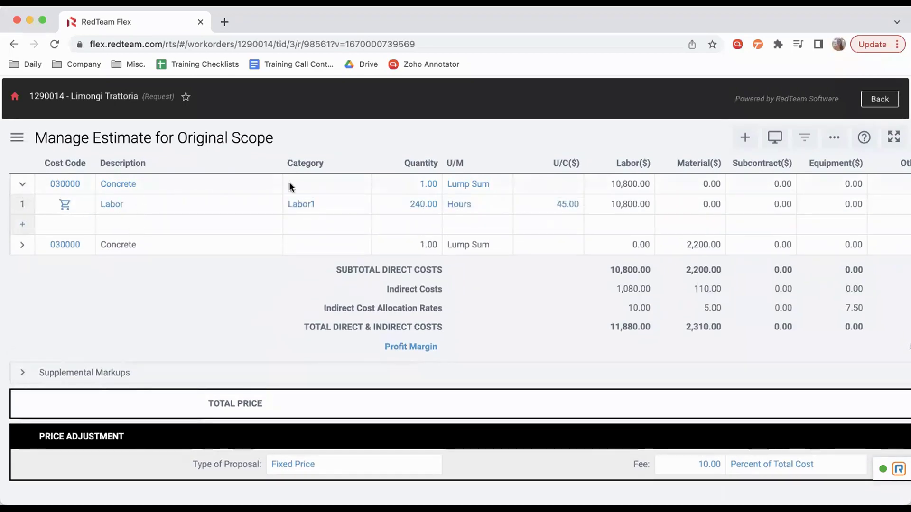
left_click(22, 184)
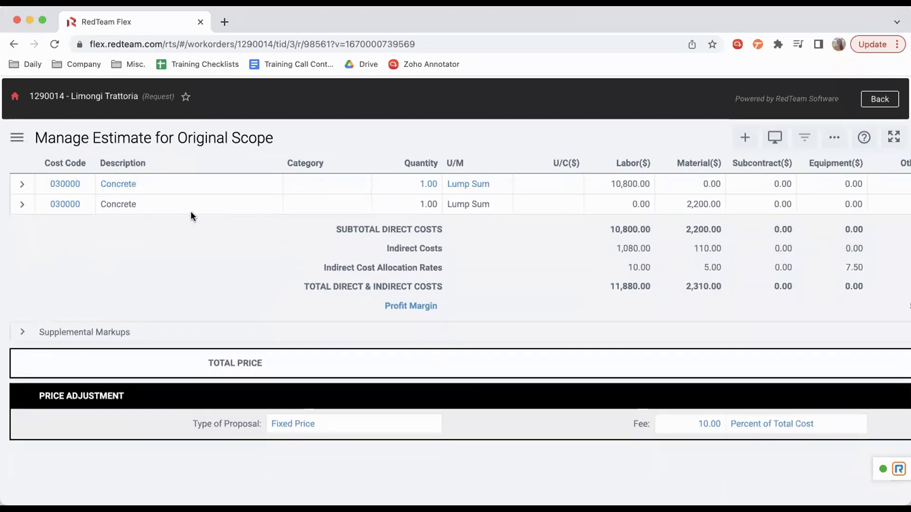
Examine the items, unit cost and linked vendor quote of the second Concrete assembly, and leave the maximized estimate view.
left_click(18, 204)
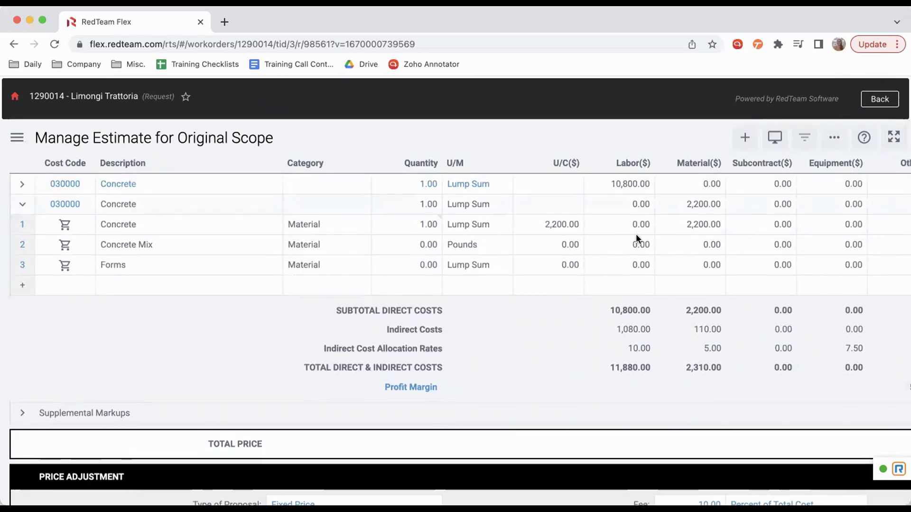
scroll(636, 235, "right", 4)
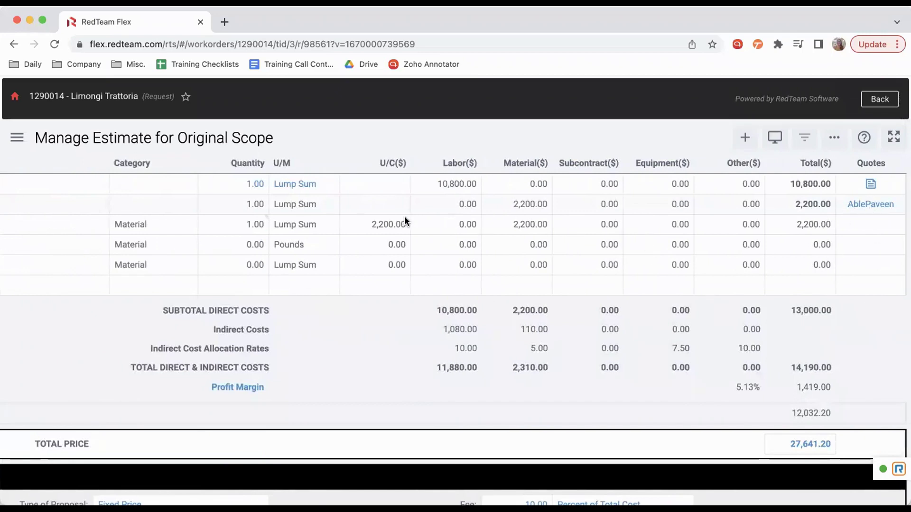
scroll(405, 215, "left", 4)
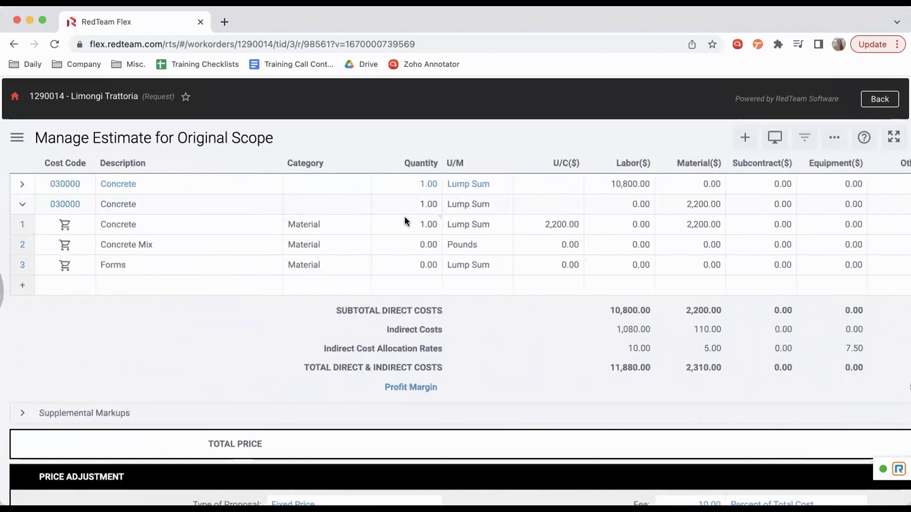
left_click(23, 205)
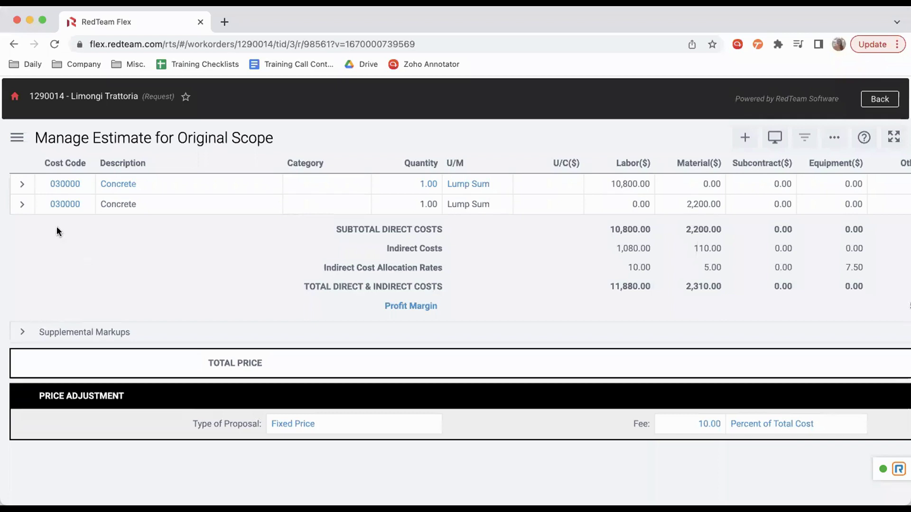
left_click(17, 204)
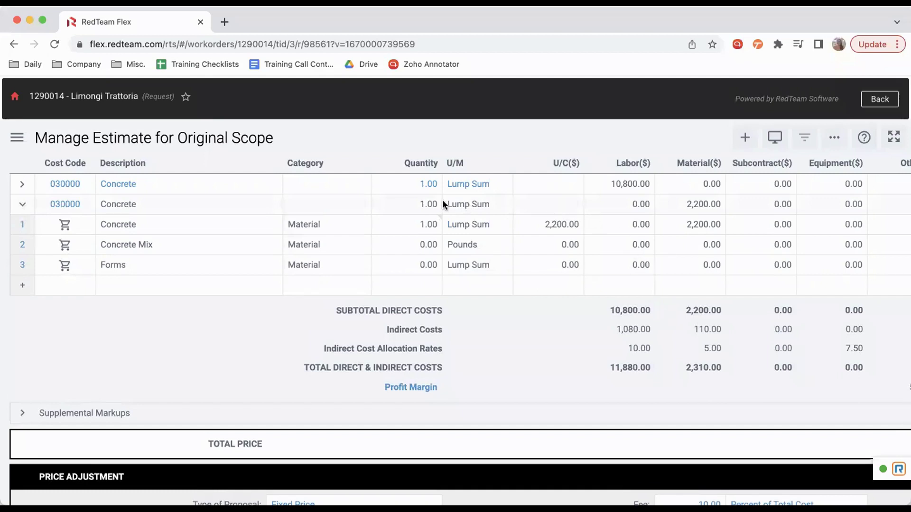
left_click(20, 205)
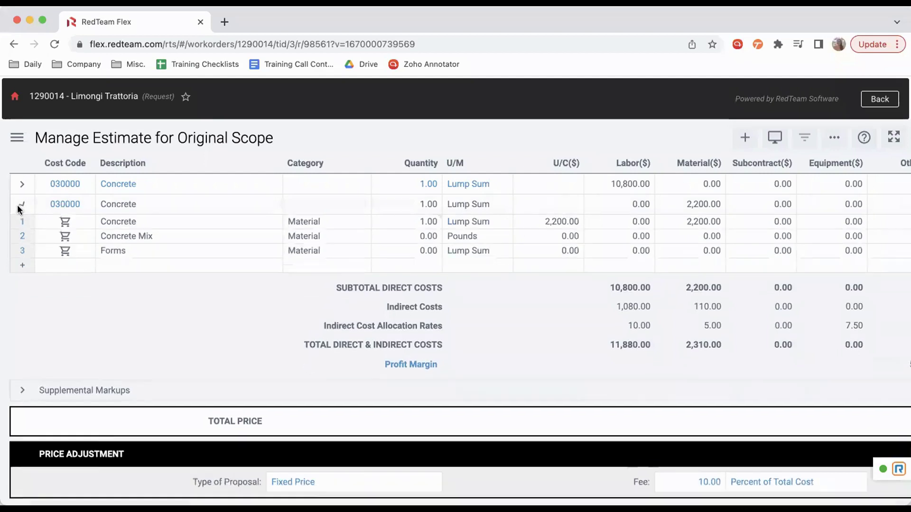
left_click(885, 106)
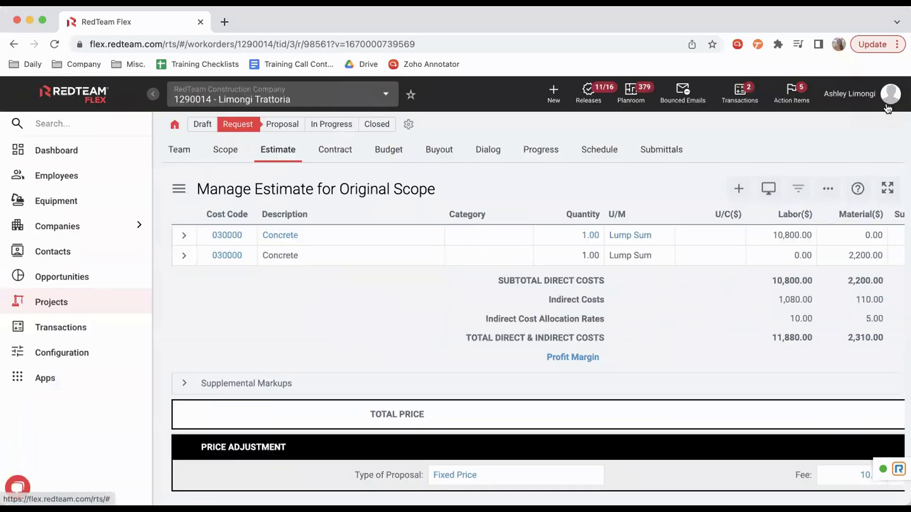
Compare the original scope's vendor quotes again and try to unselect Able Pavement and concrete's best quote.
left_click(179, 190)
left_click(208, 217)
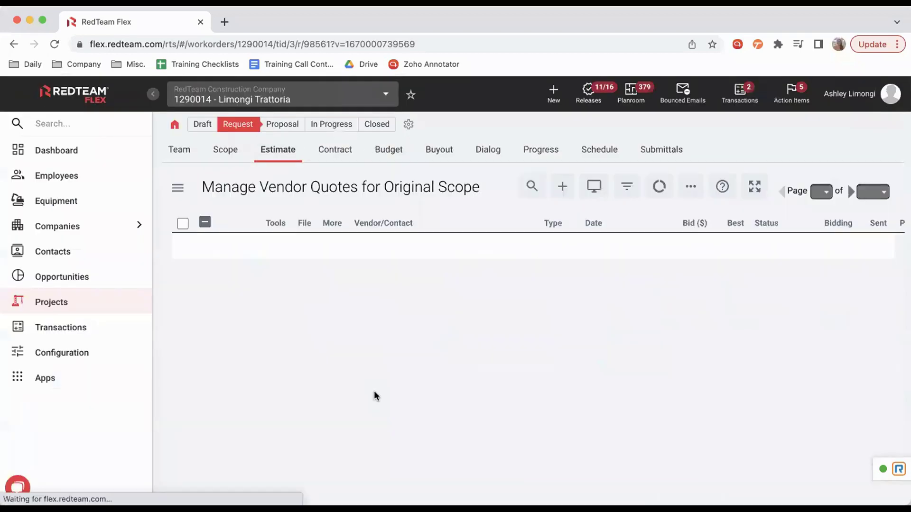
left_click(737, 338)
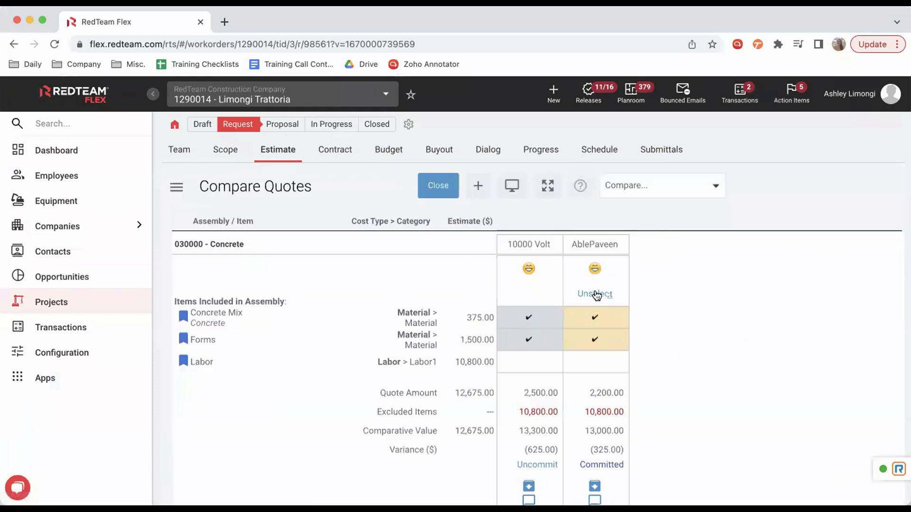
scroll(598, 294, "down", 2)
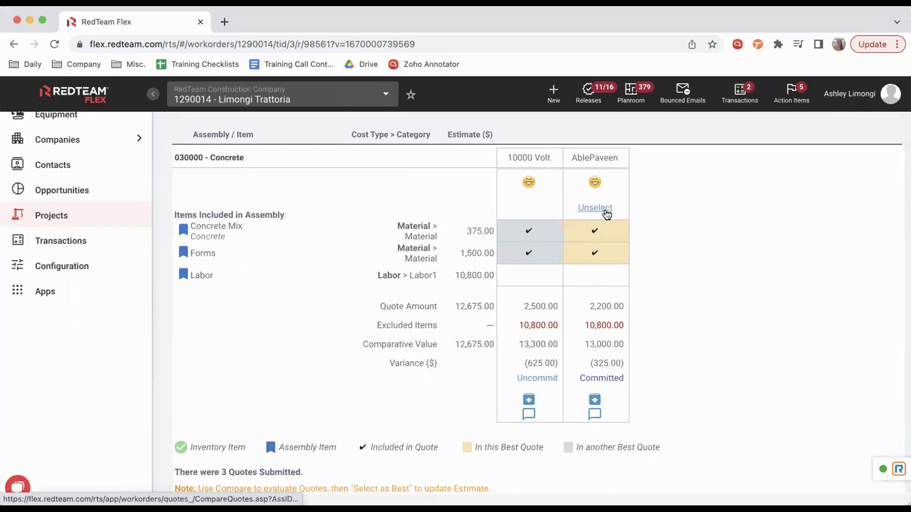
left_click(595, 209)
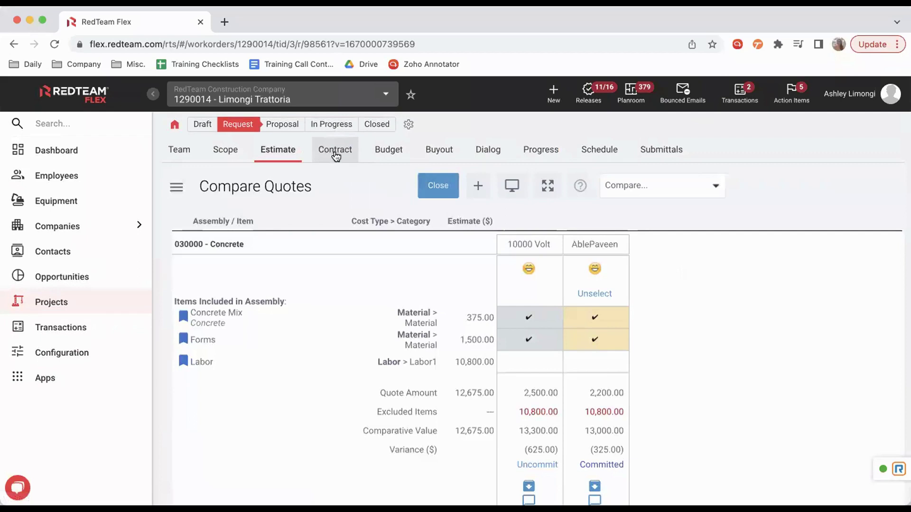
Open the original contract for editing and toggle the Selected Vendors section in the proposal attachments.
left_click(335, 151)
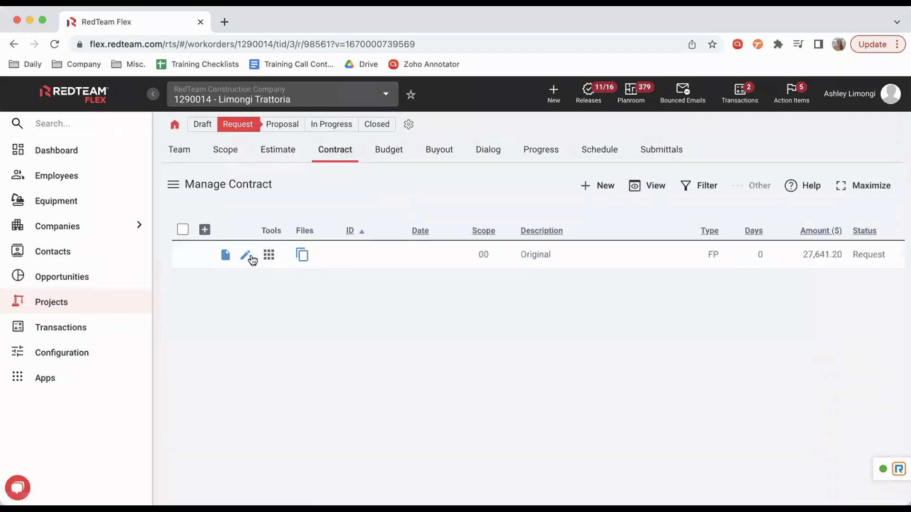
left_click(247, 257)
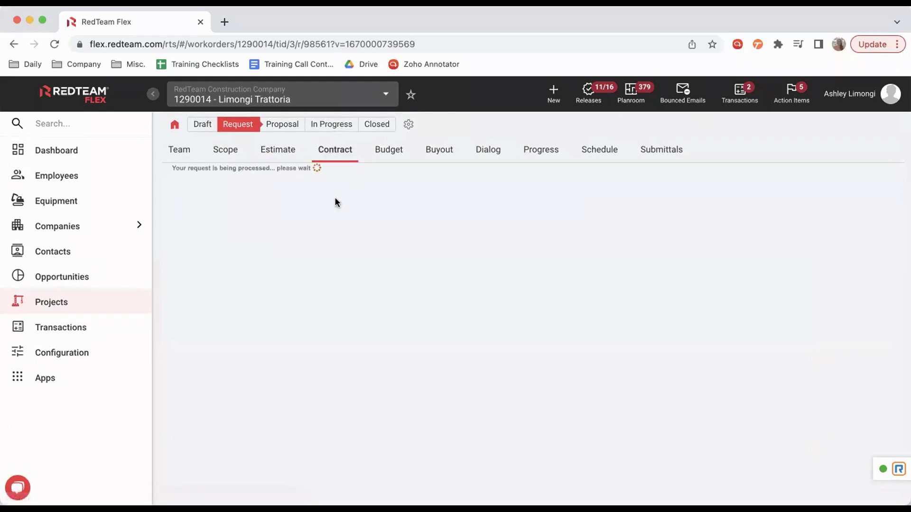
scroll(342, 367, "down", 20)
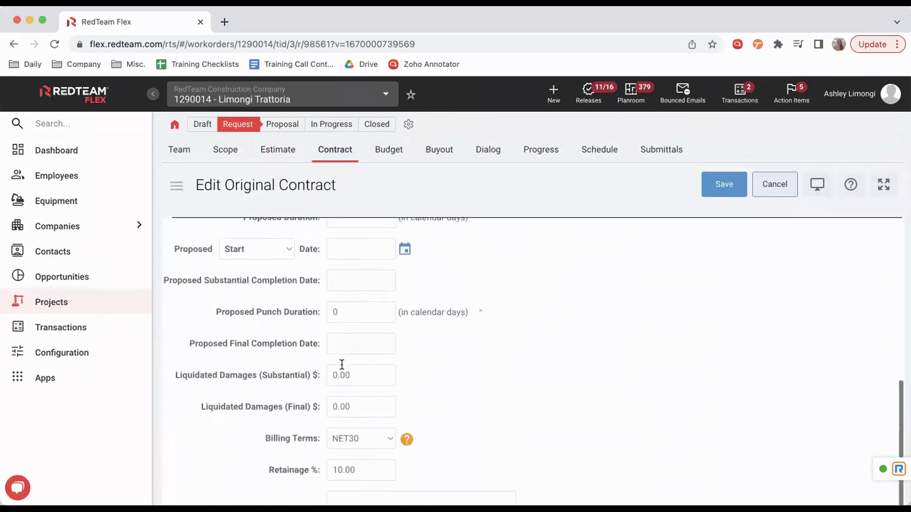
scroll(341, 366, "up", 3)
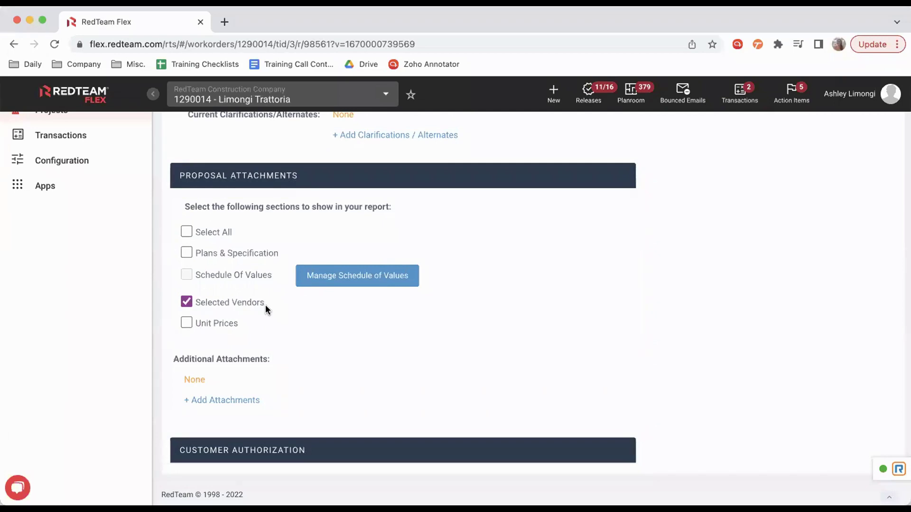
left_click(187, 302)
scroll(277, 271, "up", 10)
scroll(277, 268, "up", 10)
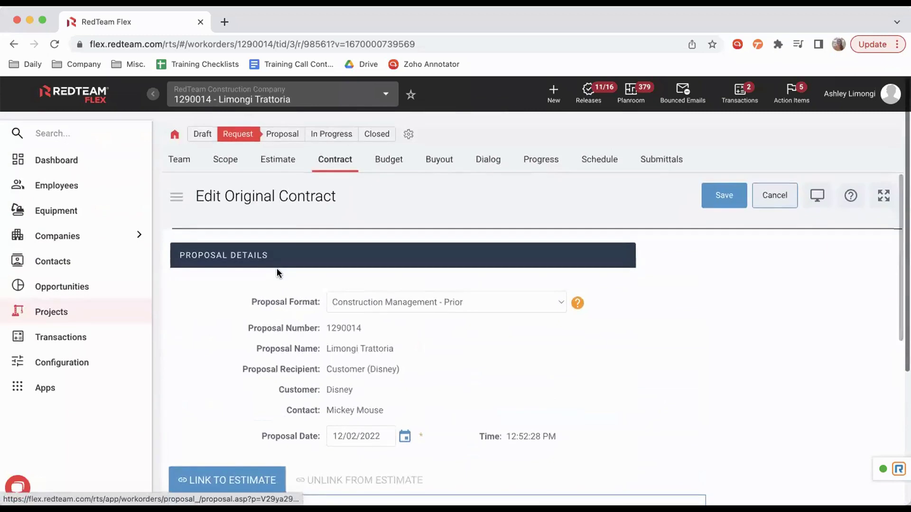
Unselect Able Pavement and concrete's quote as best in the vendor quote comparison and close the comparison.
left_click(282, 164)
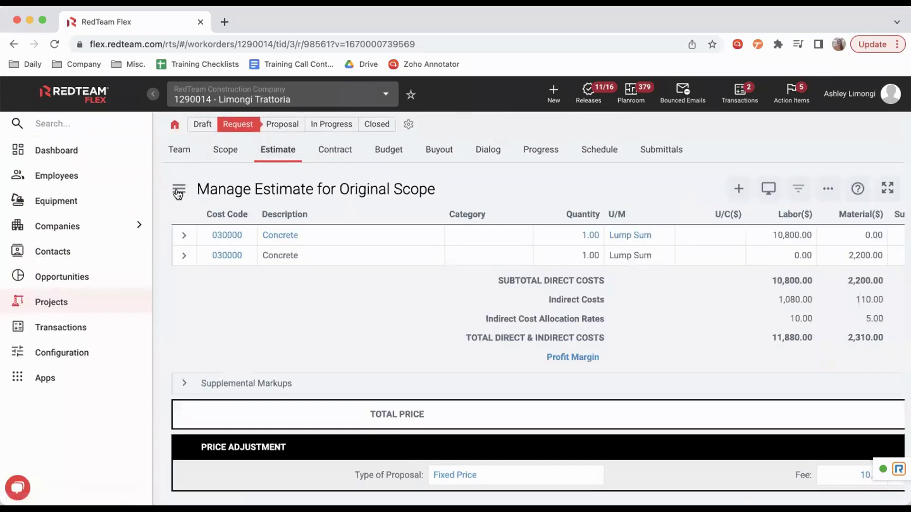
left_click(178, 190)
left_click(209, 219)
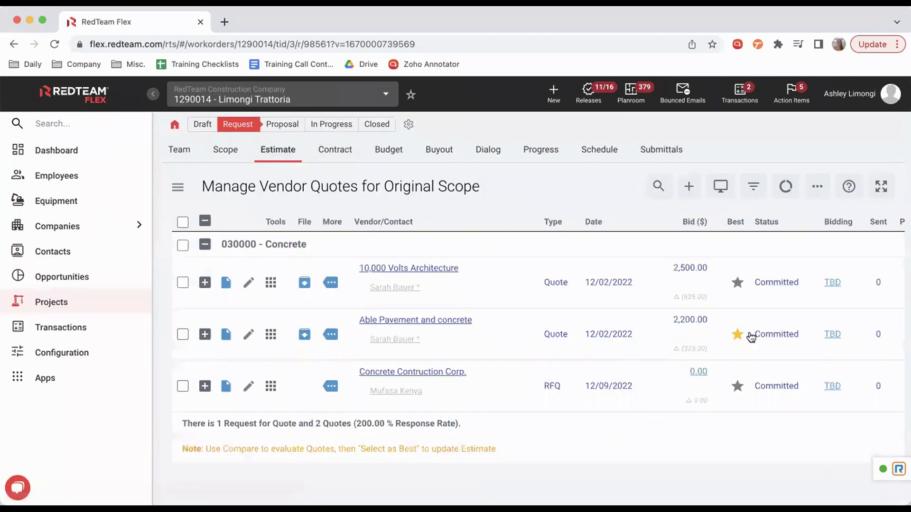
left_click(738, 336)
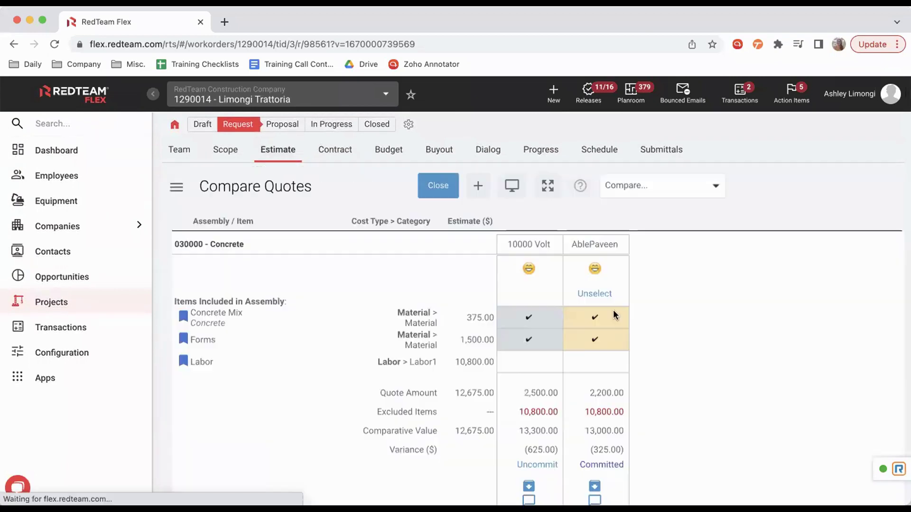
scroll(599, 293, "down", 3)
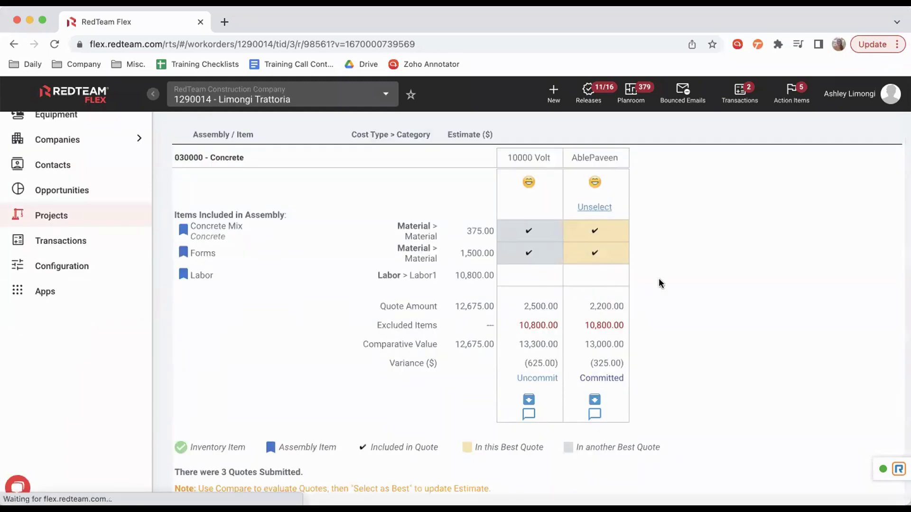
left_click(600, 209)
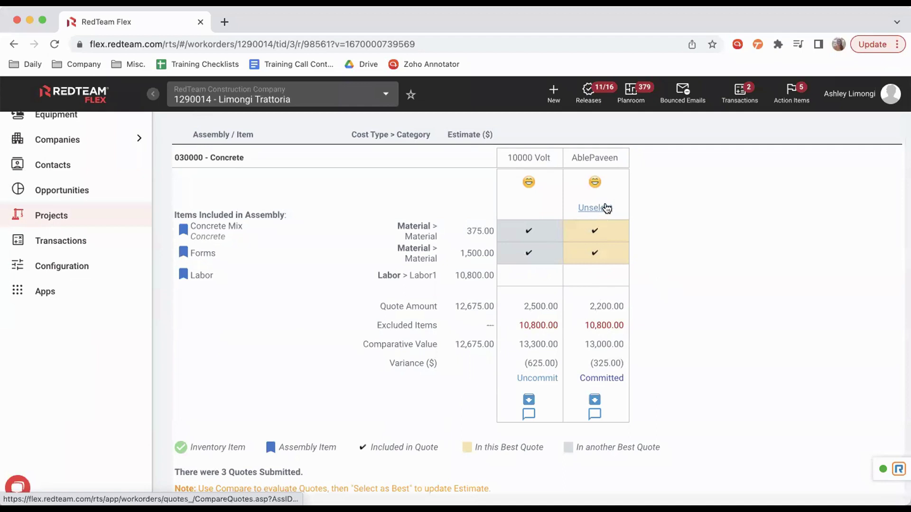
left_click(602, 208)
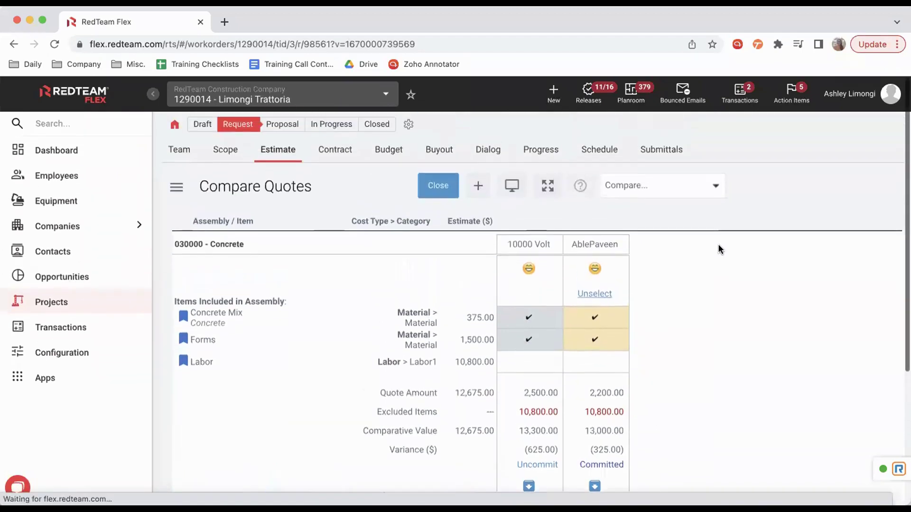
left_click(590, 295)
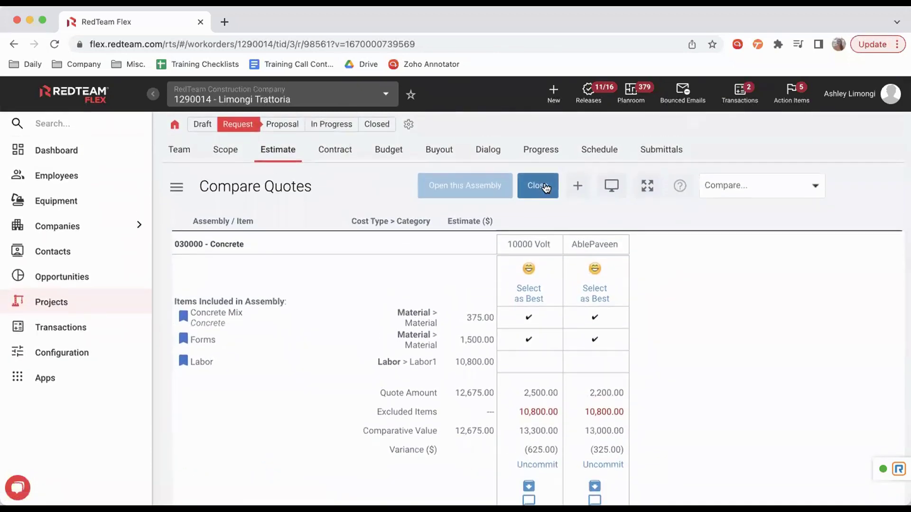
left_click(545, 187)
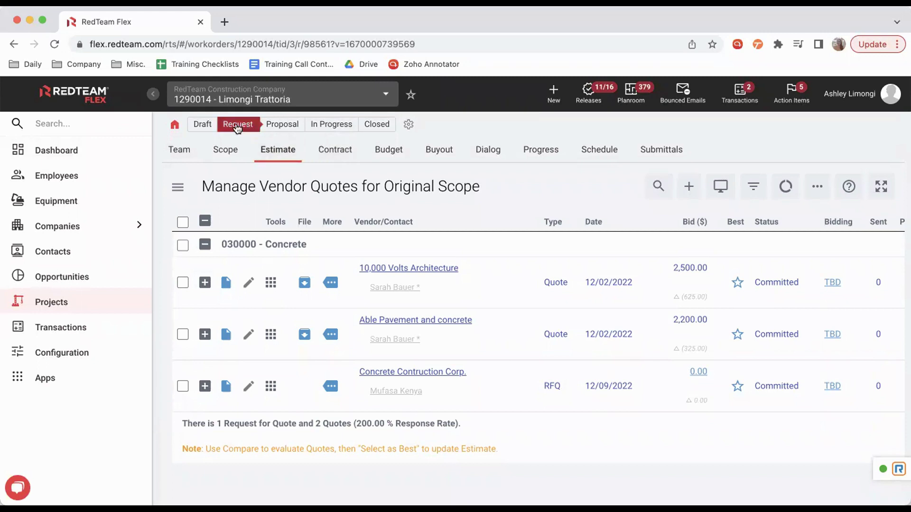
Open the original contract for editing and review its proposal details, scope of work options and proposed contract amount.
left_click(330, 156)
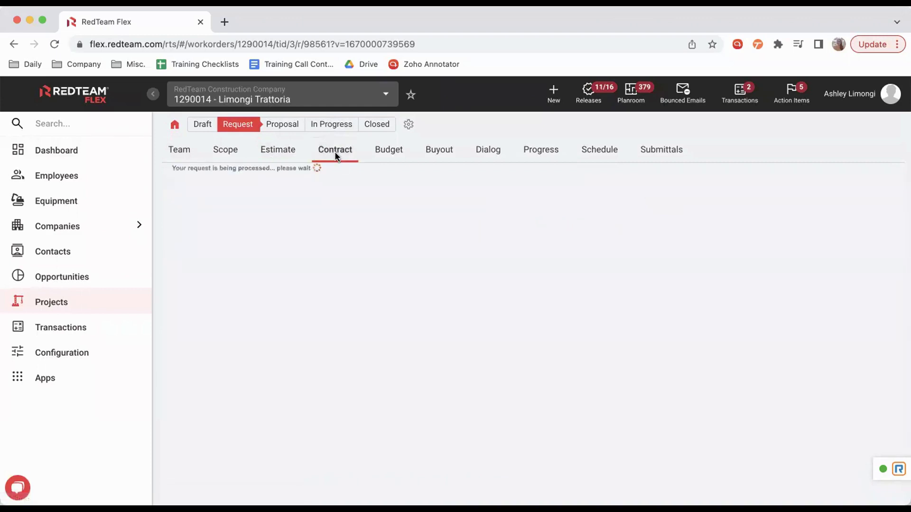
left_click(243, 257)
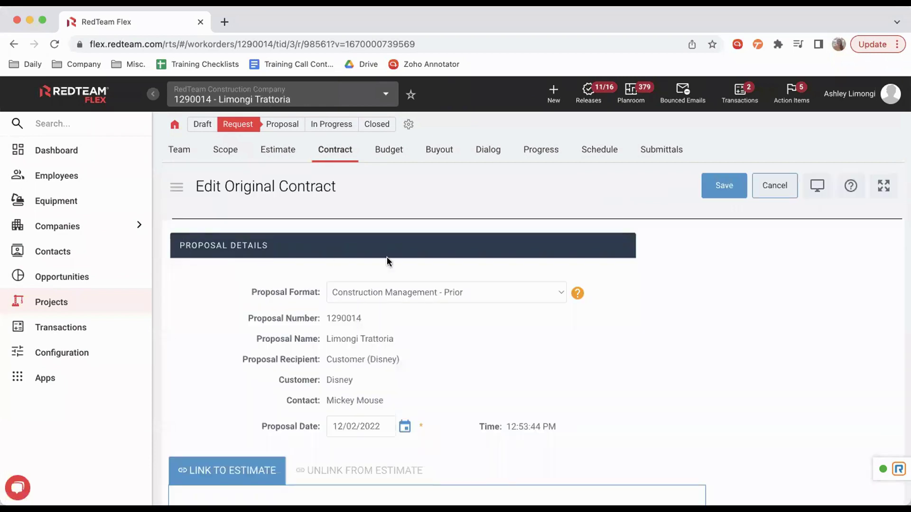
scroll(442, 369, "down", 2)
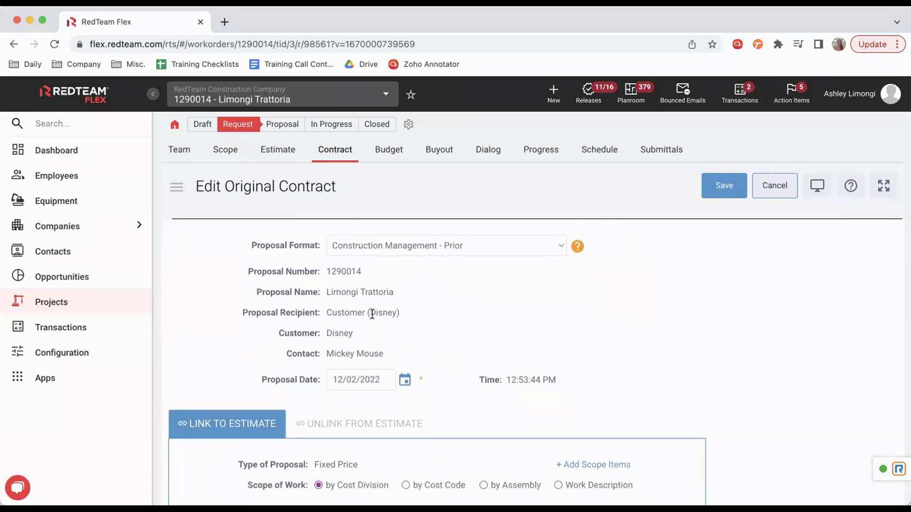
scroll(432, 355, "down", 2)
scroll(433, 355, "down", 2)
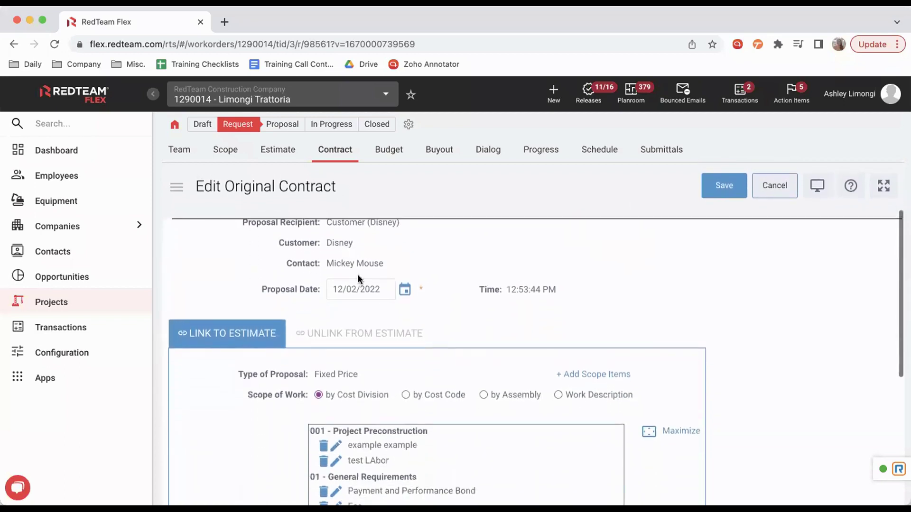
scroll(425, 325, "down", 5)
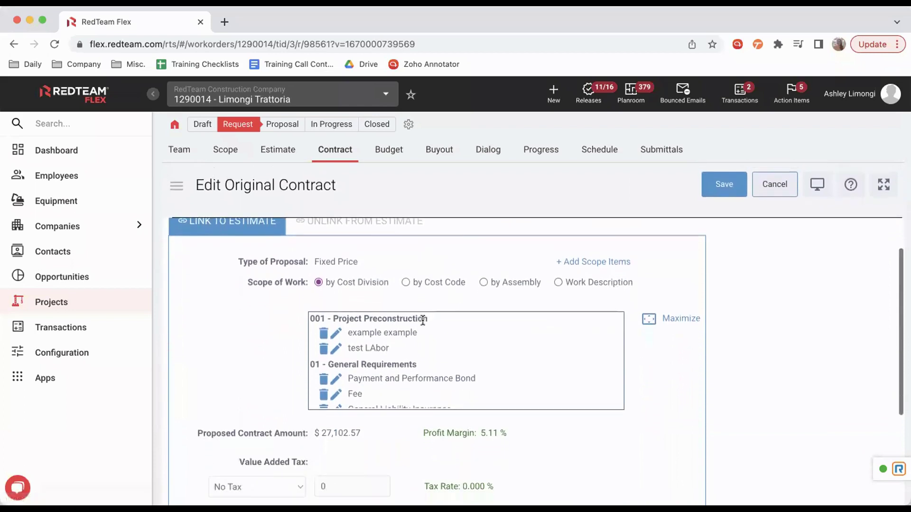
scroll(251, 268, "up", 2)
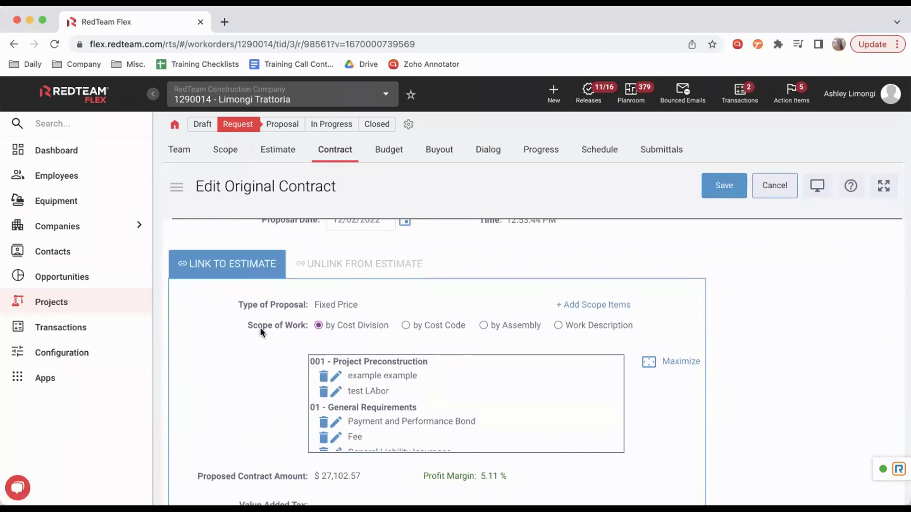
scroll(260, 328, "down", 2)
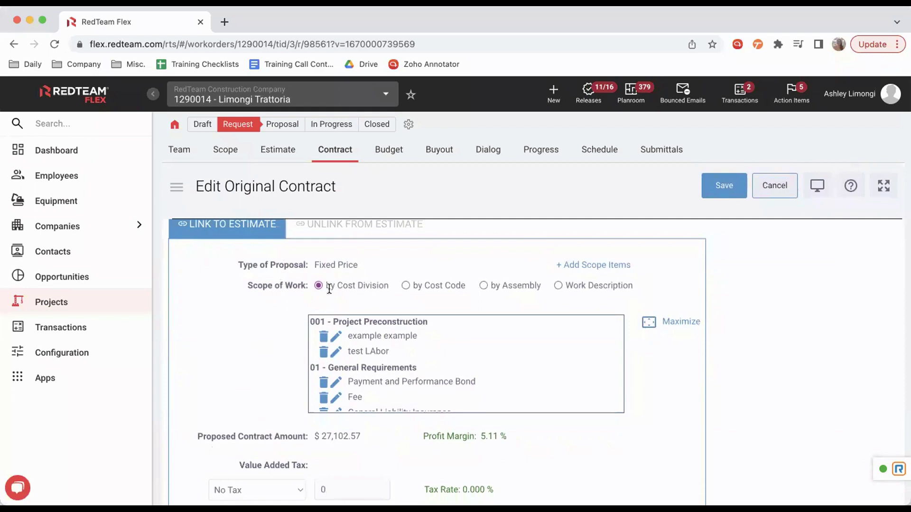
Compare the proposal's scope of work by cost division, cost code, assembly and work description, and set it to by Cost Code.
scroll(427, 354, "down", 5)
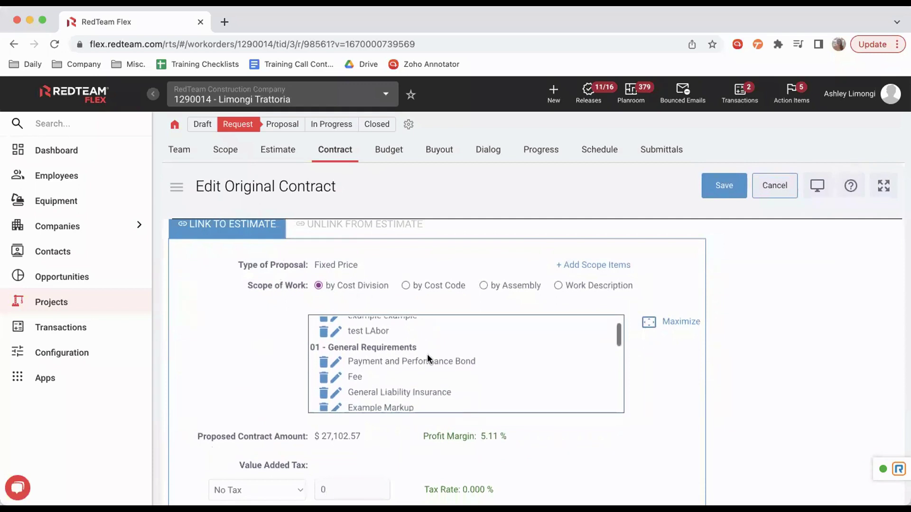
scroll(427, 354, "up", 5)
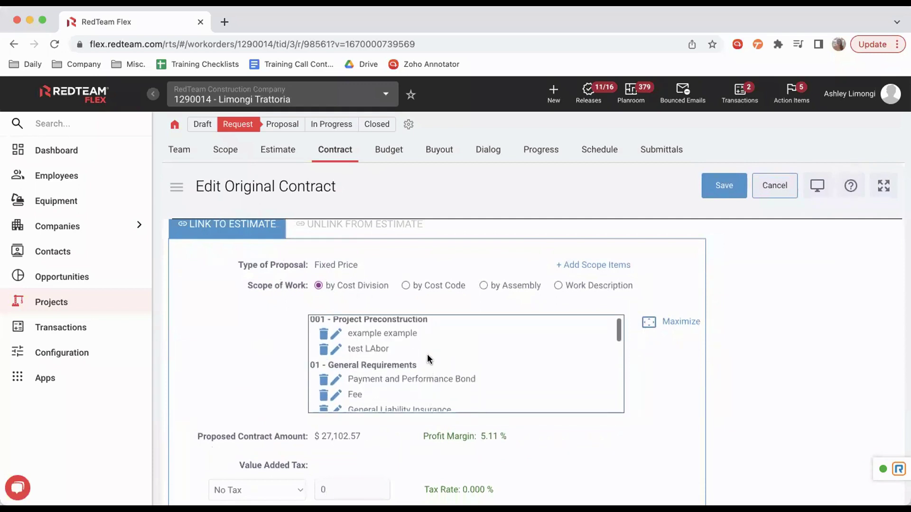
left_click(406, 286)
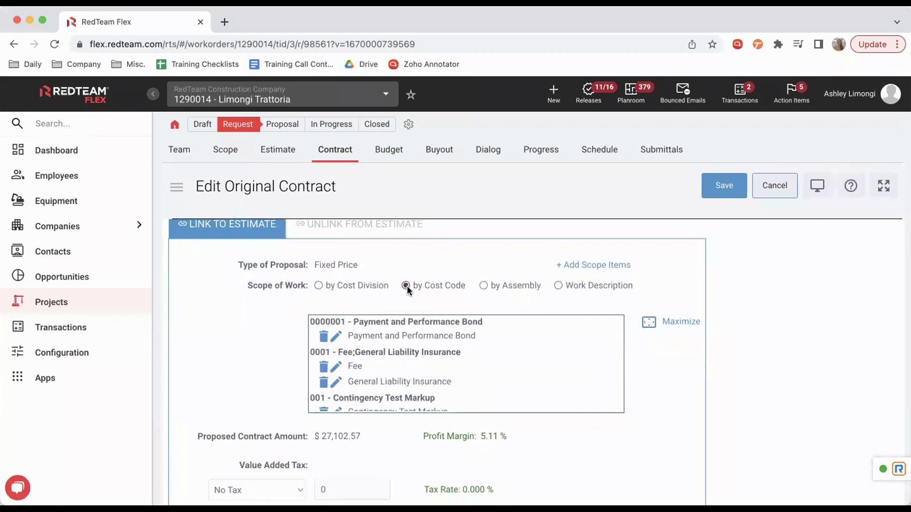
left_click(480, 285)
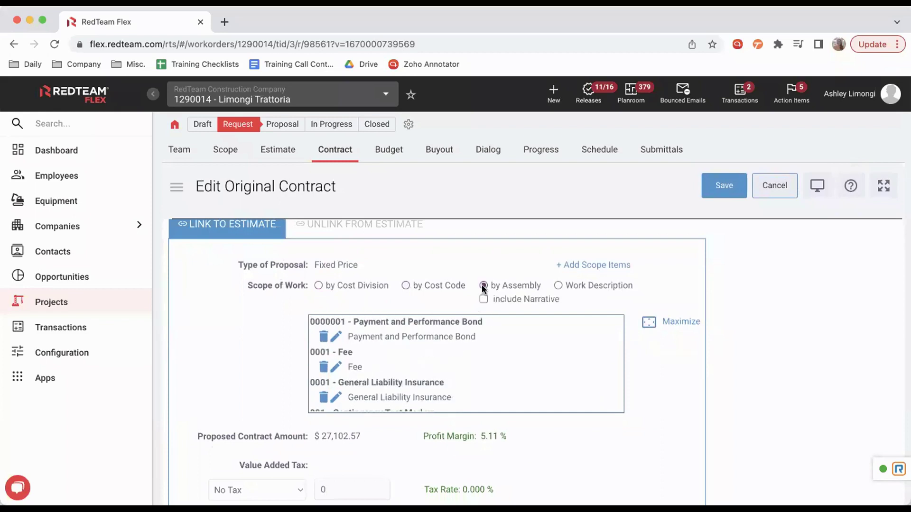
left_click(558, 285)
left_click(534, 338)
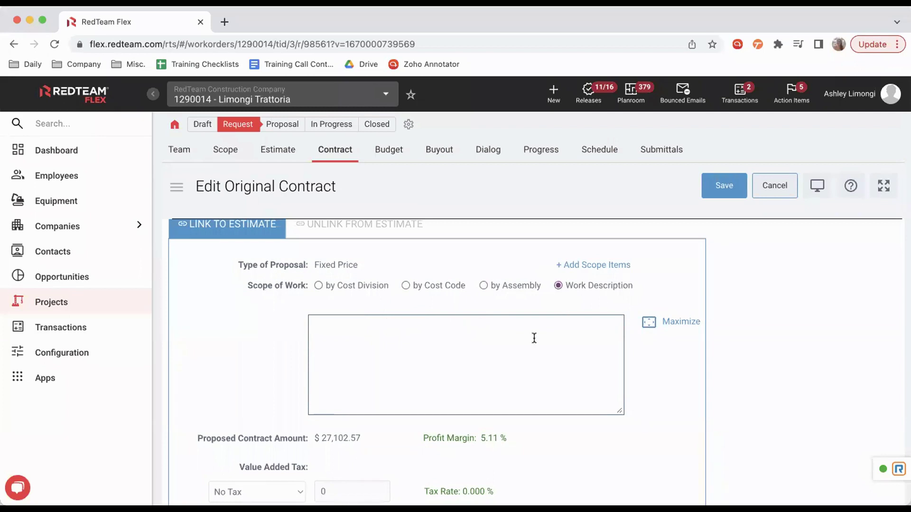
left_click(406, 286)
Check the Value Added Tax rate options for the proposed contract amount and keep No Tax.
scroll(260, 362, "down", 5)
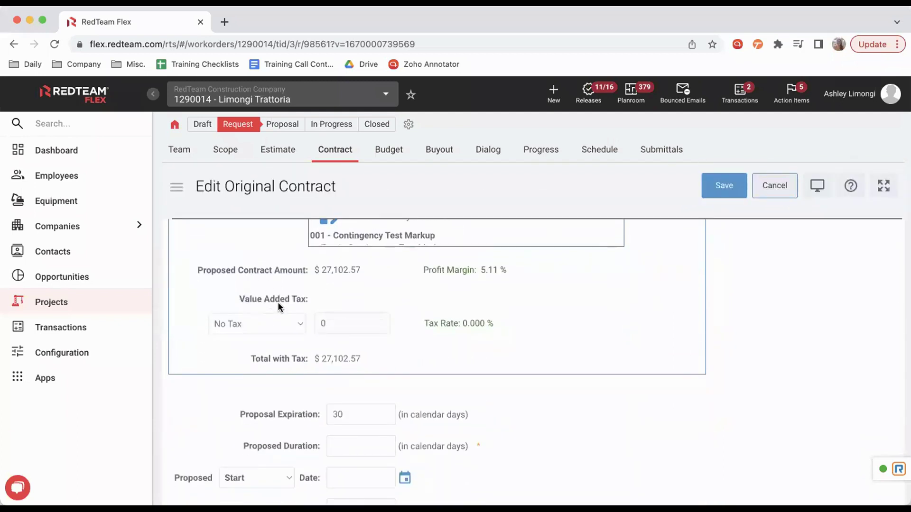
left_click(301, 324)
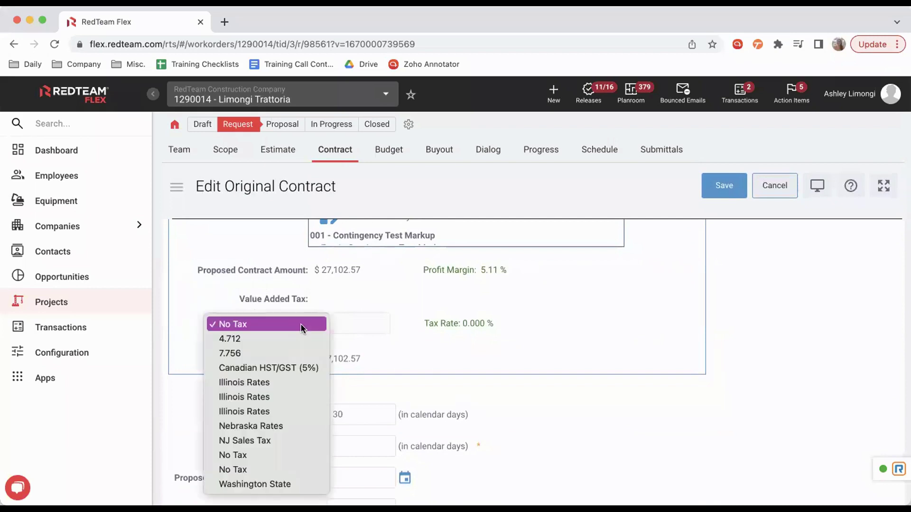
left_click(233, 304)
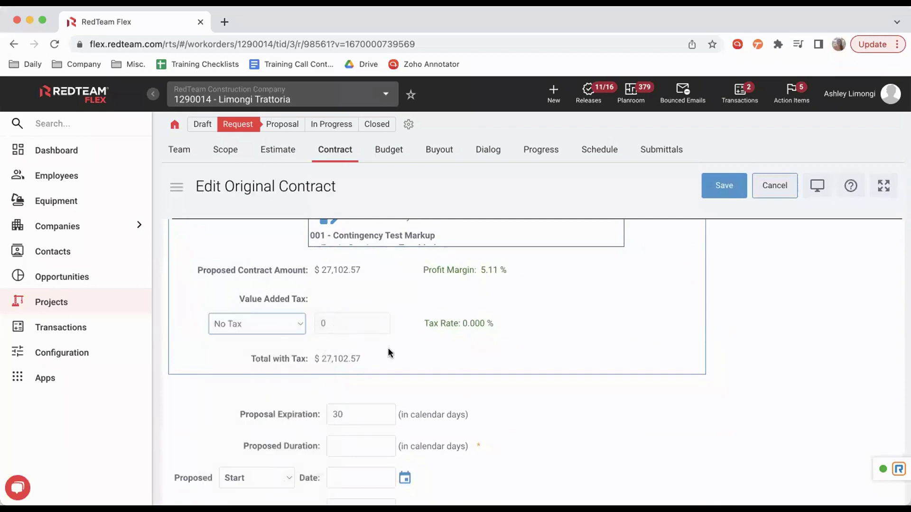
Keep the proposal expiration at 30 calendar days and set the proposed duration to 540 calendar days.
scroll(416, 341, "down", 2)
scroll(416, 339, "down", 1)
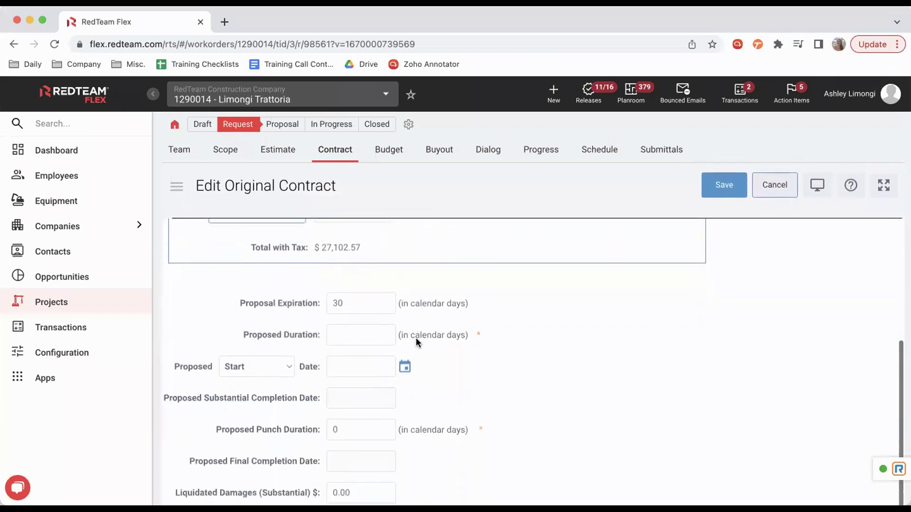
left_click(366, 294)
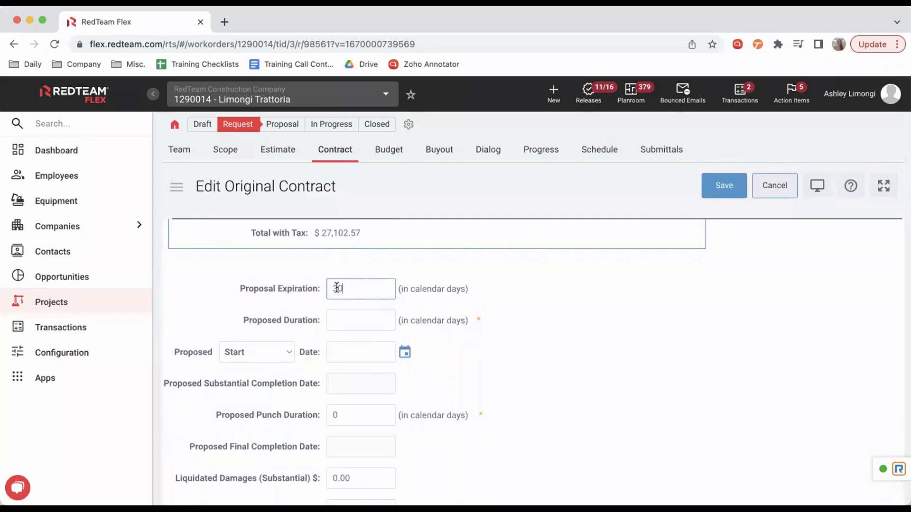
double_click(375, 287)
left_click(381, 318)
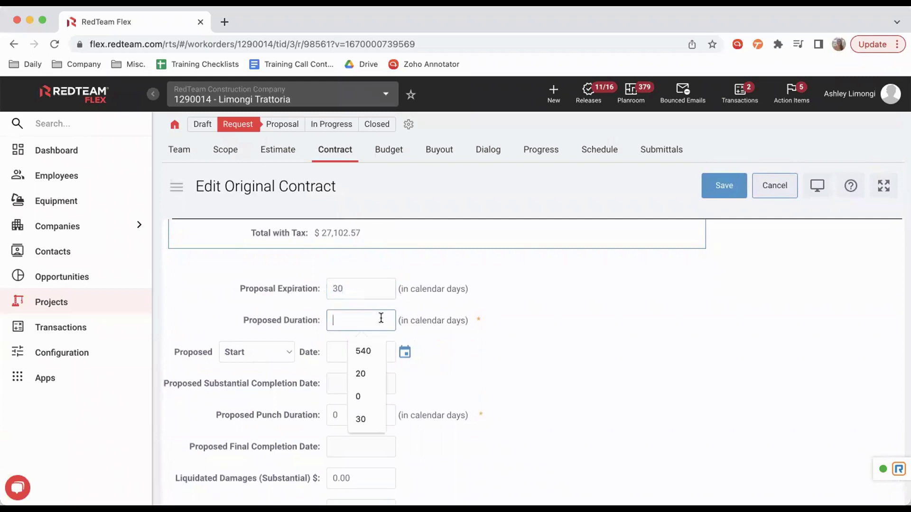
type("540")
left_click(533, 334)
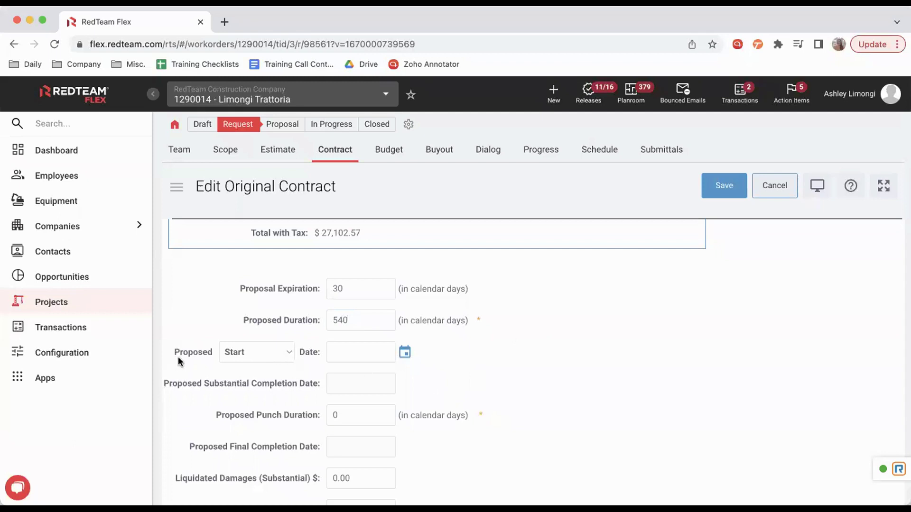
Switch the proposed date type to Substantial Completion and back to Start.
left_click(289, 352)
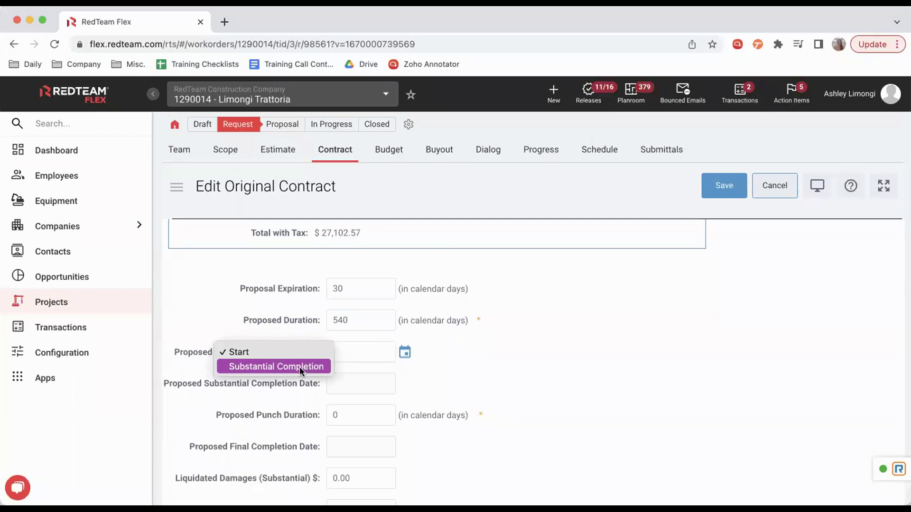
left_click(300, 366)
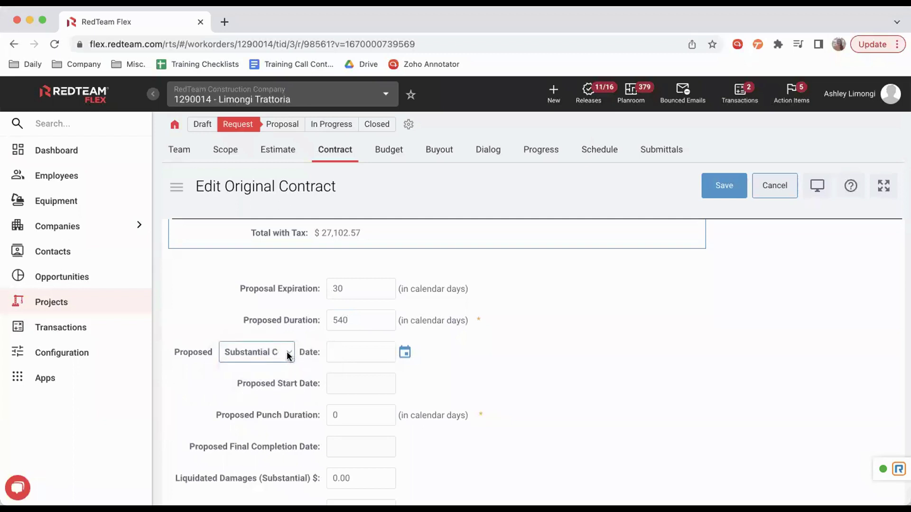
left_click(288, 352)
left_click(356, 356)
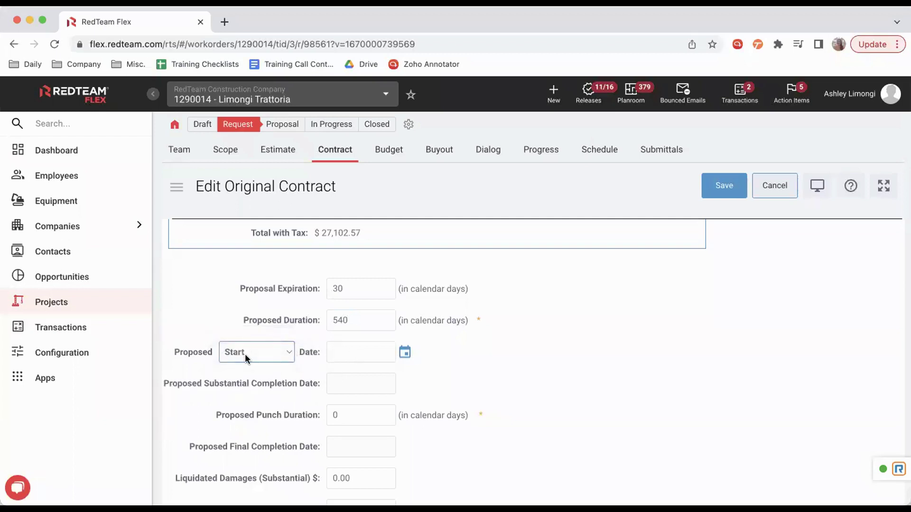
Set the proposed punch duration to 10 calendar days.
scroll(406, 387, "down", 3)
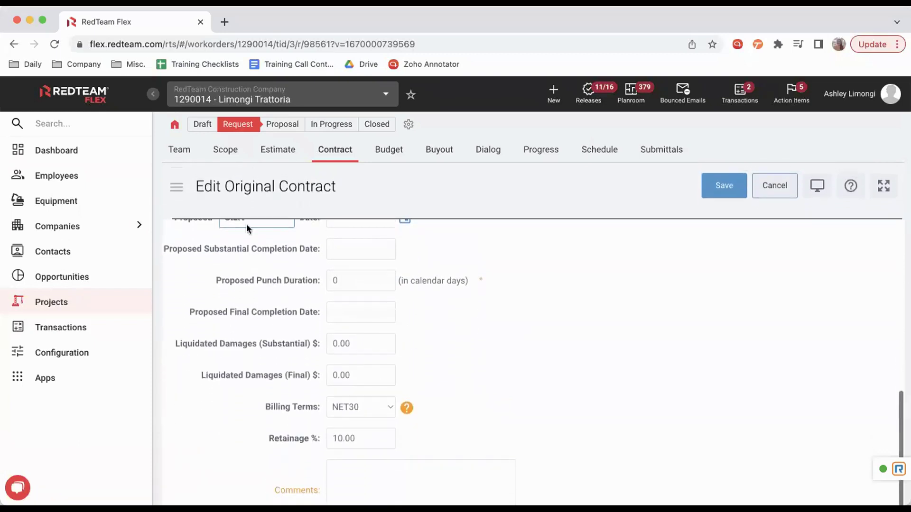
left_click(345, 282)
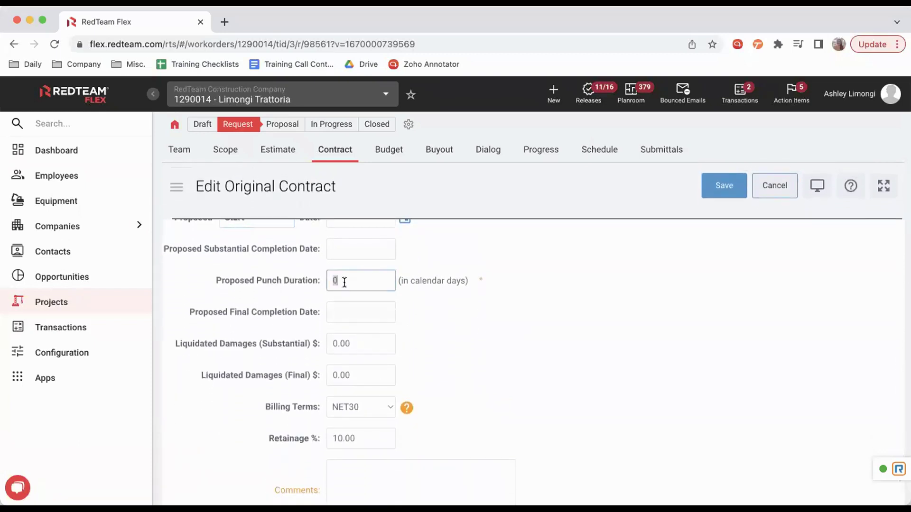
type("10")
left_click(406, 312)
Review the proposal's billing terms options, retainage percentage and comments field.
scroll(454, 335, "down", 3)
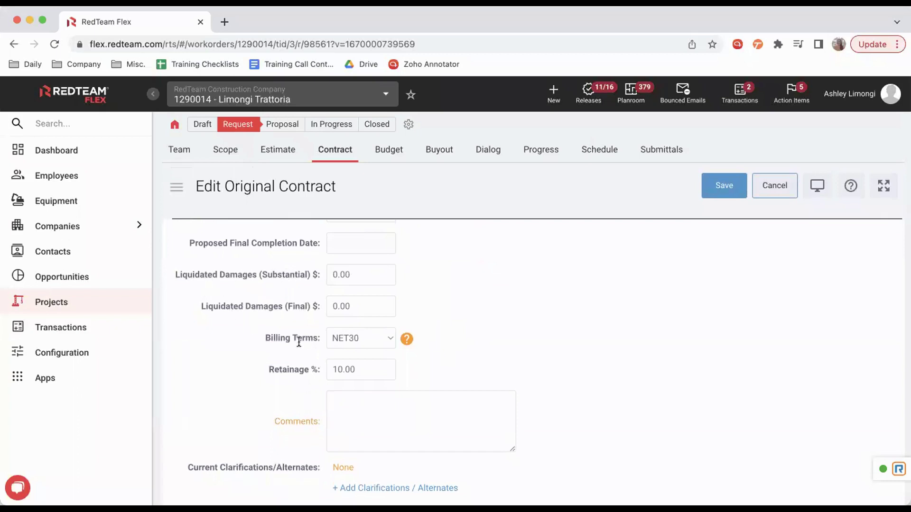
left_click(393, 339)
left_click(506, 337)
left_click(458, 378)
scroll(447, 423, "down", 2)
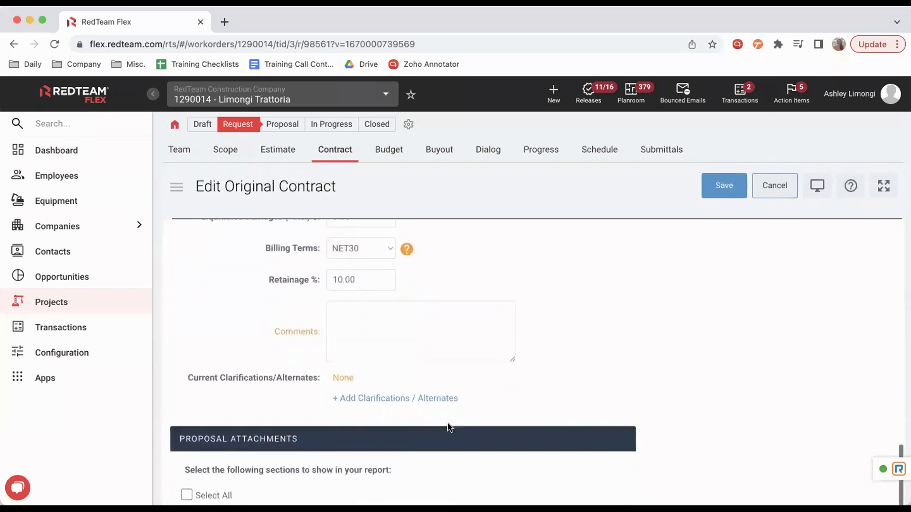
Open the form for adding clarifications and alternates, review the default clarifications and new-entry fields, and cancel it.
left_click(392, 400)
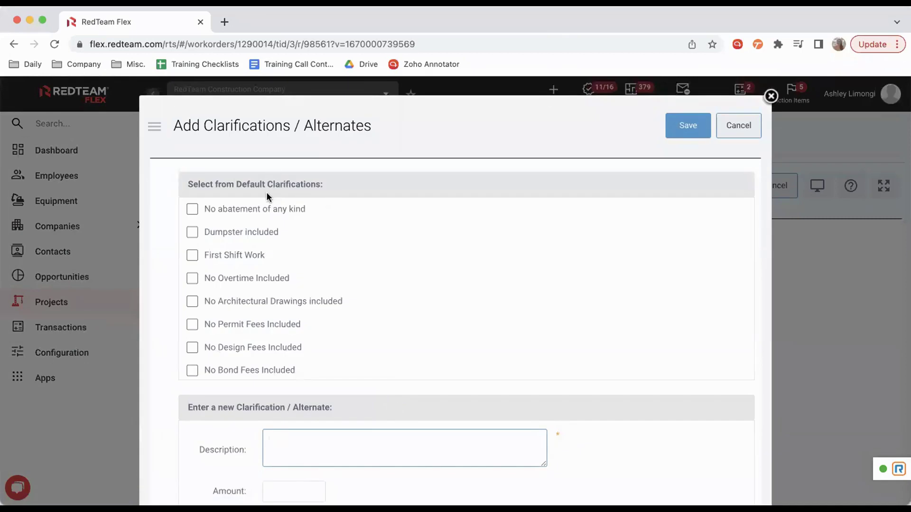
scroll(311, 337, "down", 2)
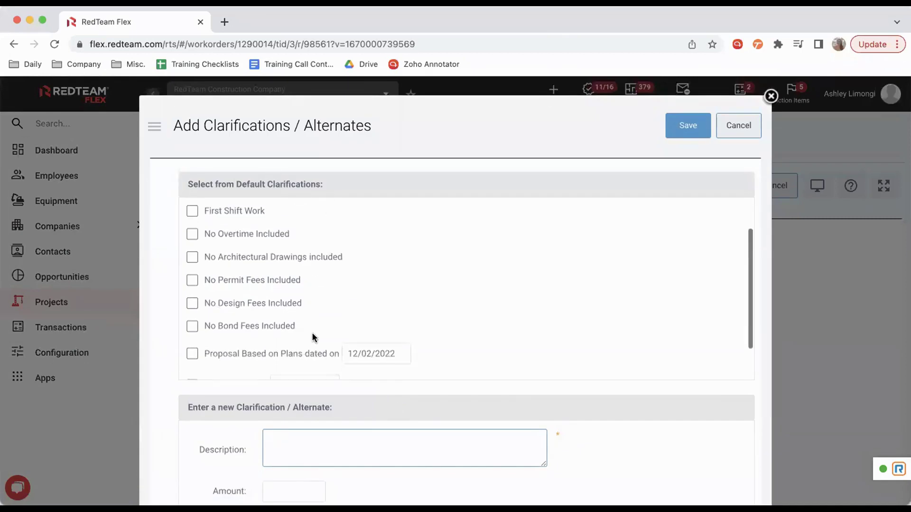
left_click(300, 429)
scroll(300, 430, "down", 2)
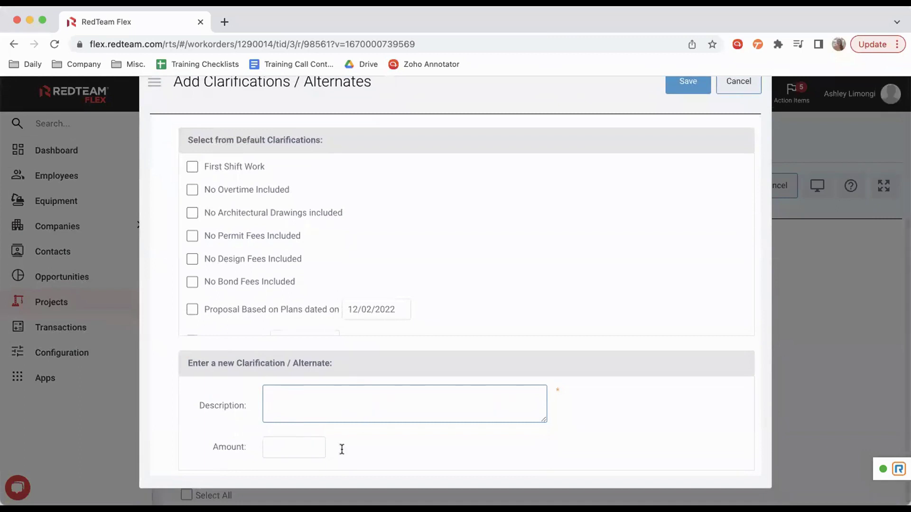
left_click(312, 453)
left_click(738, 84)
Review the proposal attachment sections and customer authorization area, and save the original contract.
scroll(452, 423, "down", 3)
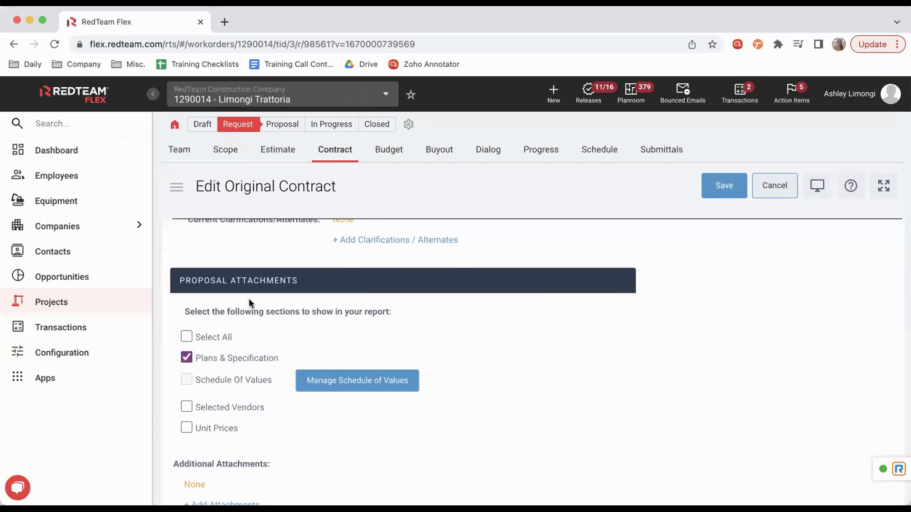
scroll(271, 434, "down", 1)
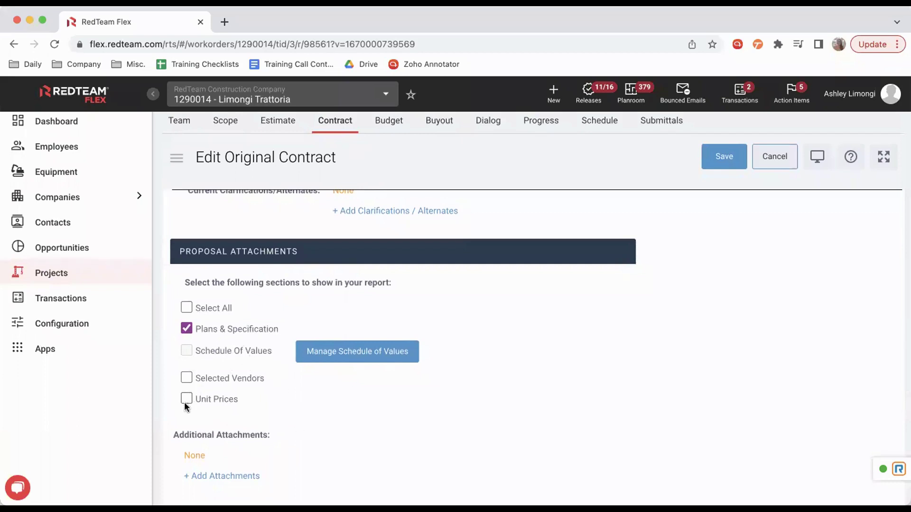
scroll(277, 420, "down", 3)
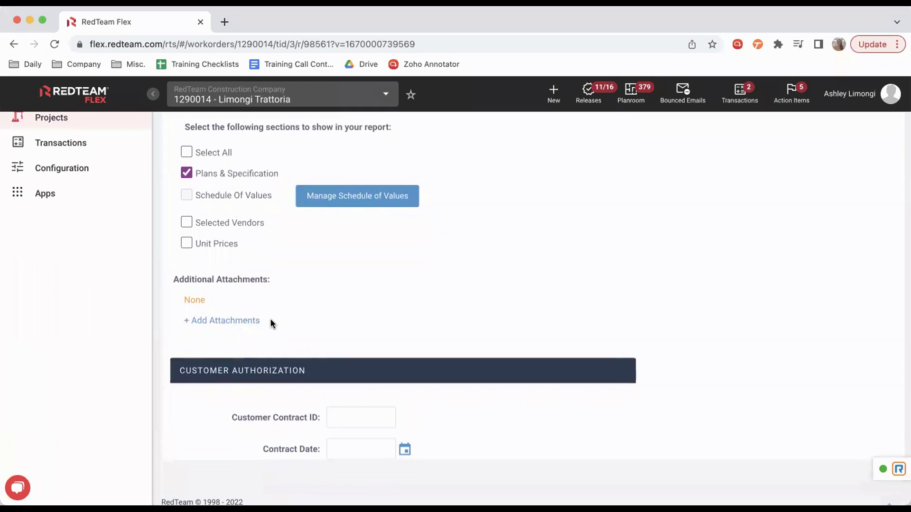
scroll(270, 323, "up", 15)
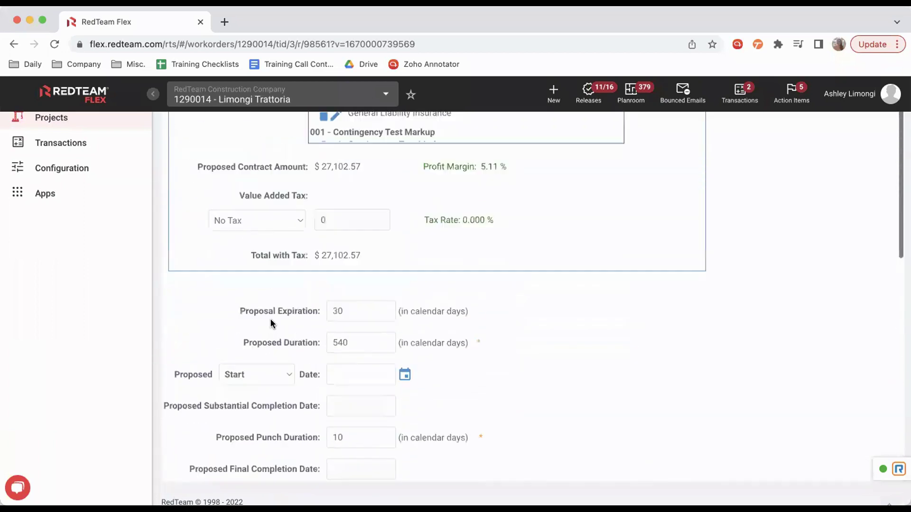
scroll(270, 323, "up", 5)
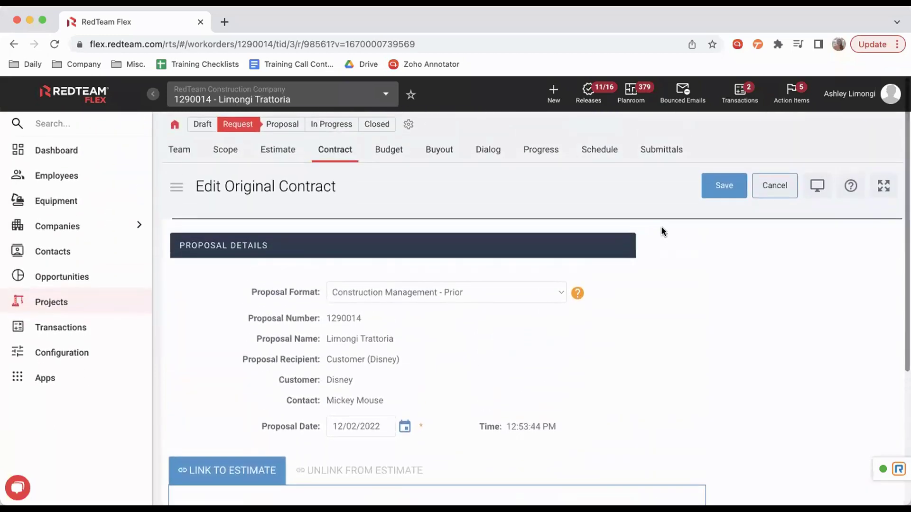
left_click(715, 196)
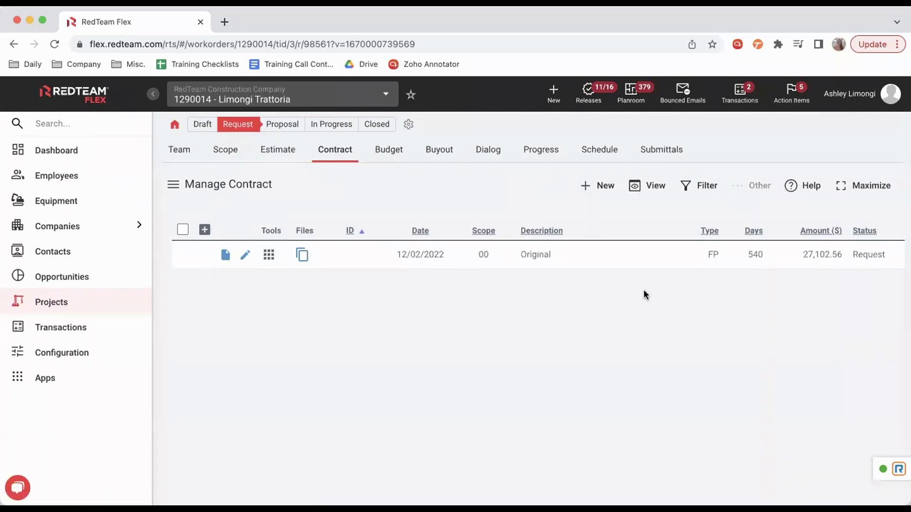
Examine the original contract's entry in the contract list and the tools available for it.
scroll(748, 256, "right", 2)
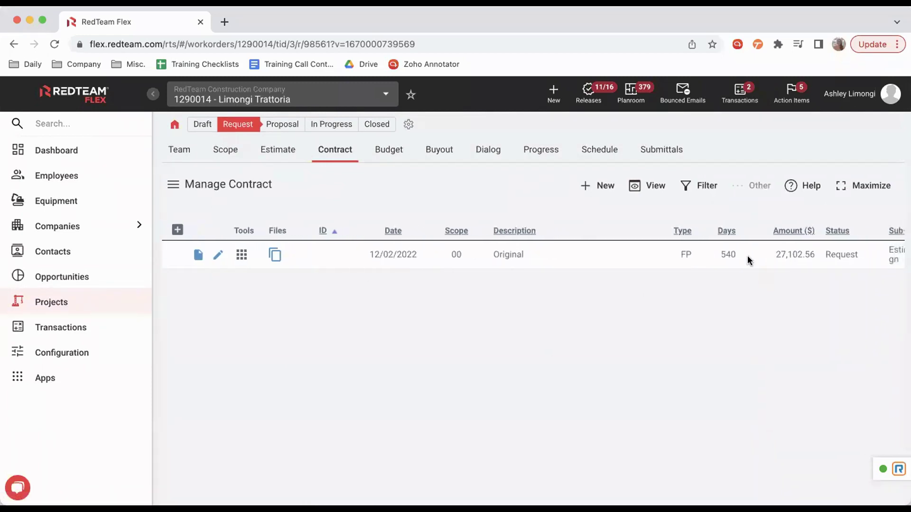
scroll(748, 256, "left", 2)
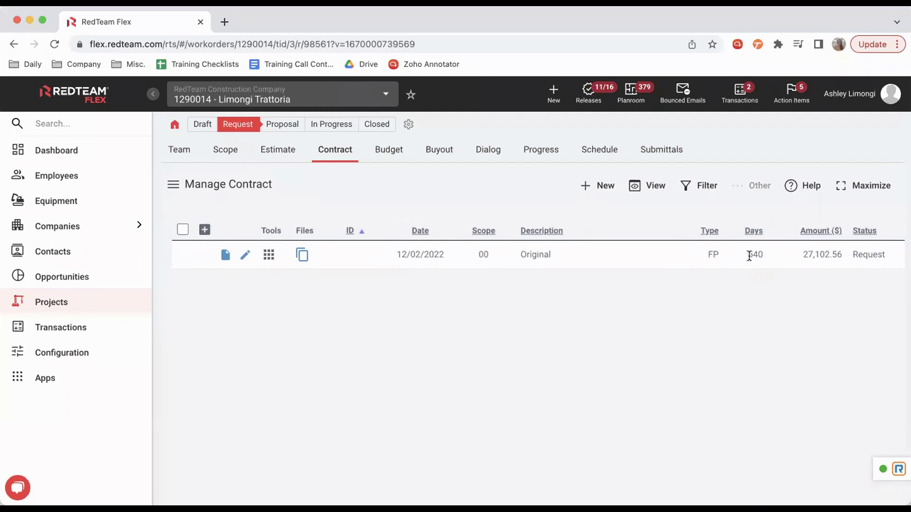
left_click(270, 260)
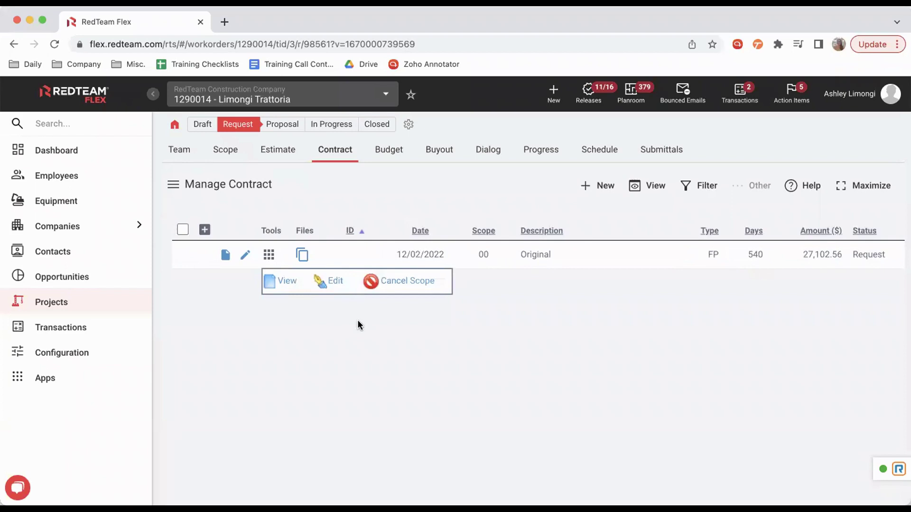
left_click(337, 210)
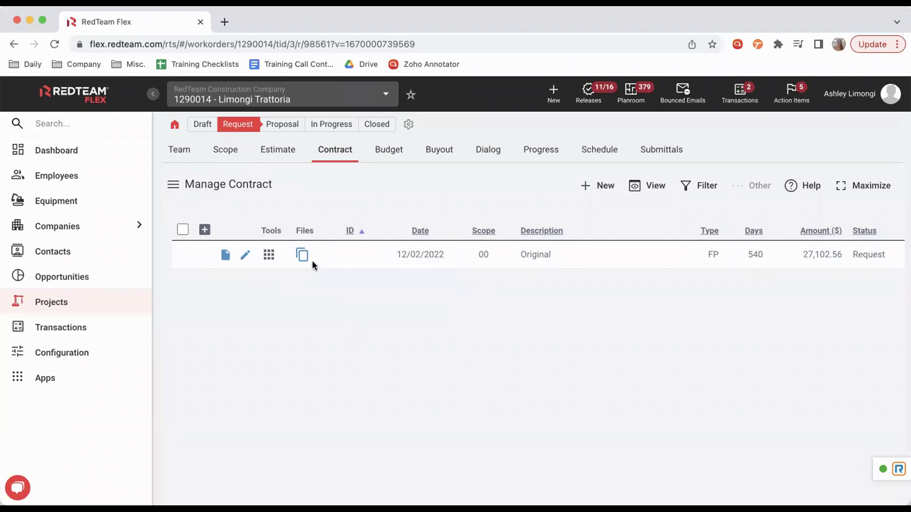
Promote the project from Request to Proposal to commit pricing, and view the Proposal stage's status change options.
left_click(239, 129)
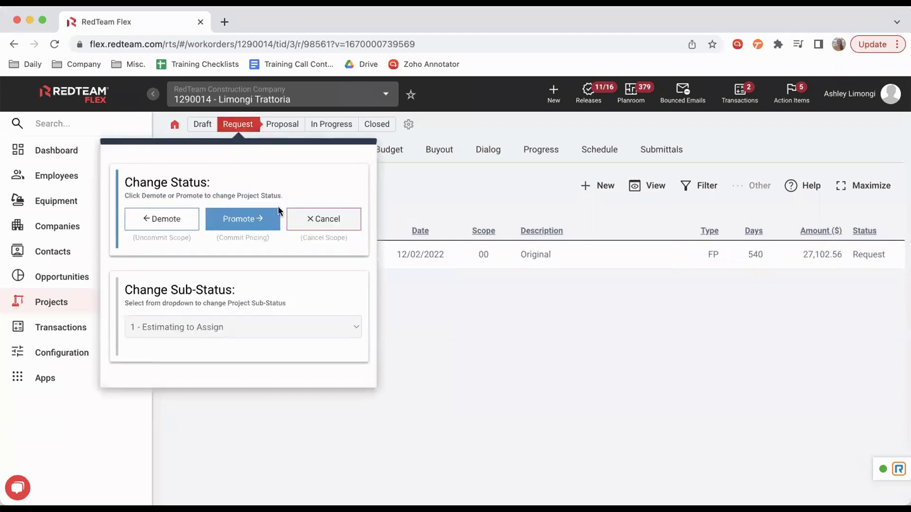
left_click(249, 225)
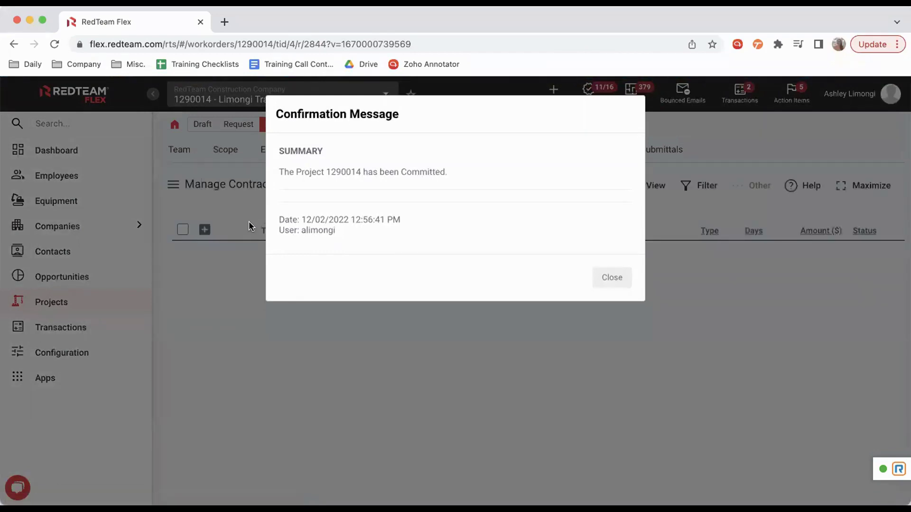
left_click(613, 279)
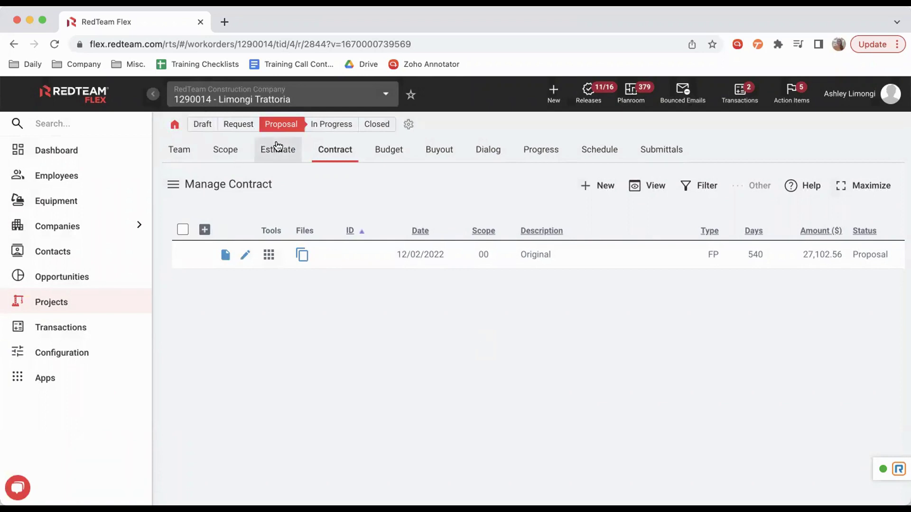
left_click(291, 129)
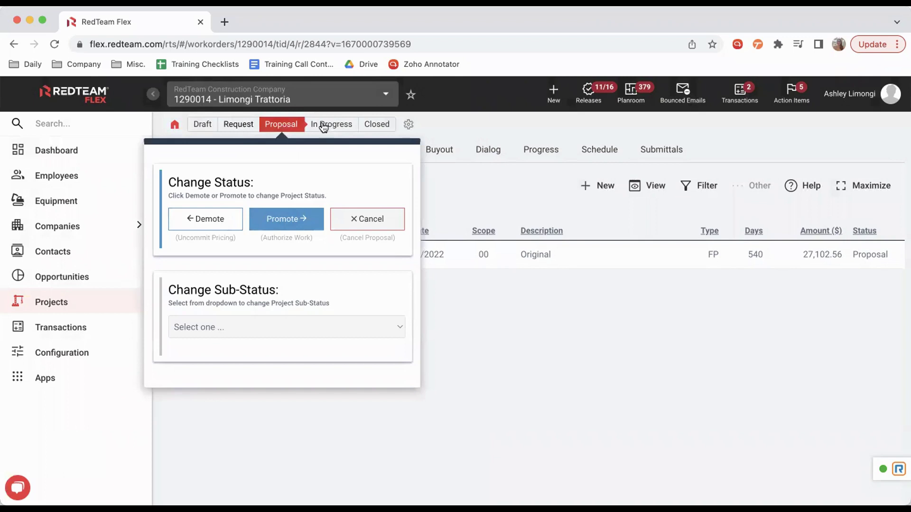
left_click(508, 138)
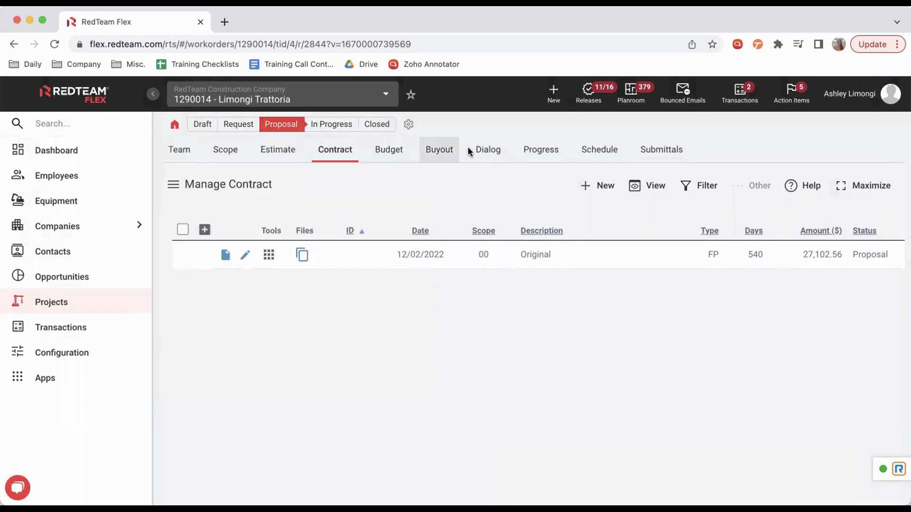